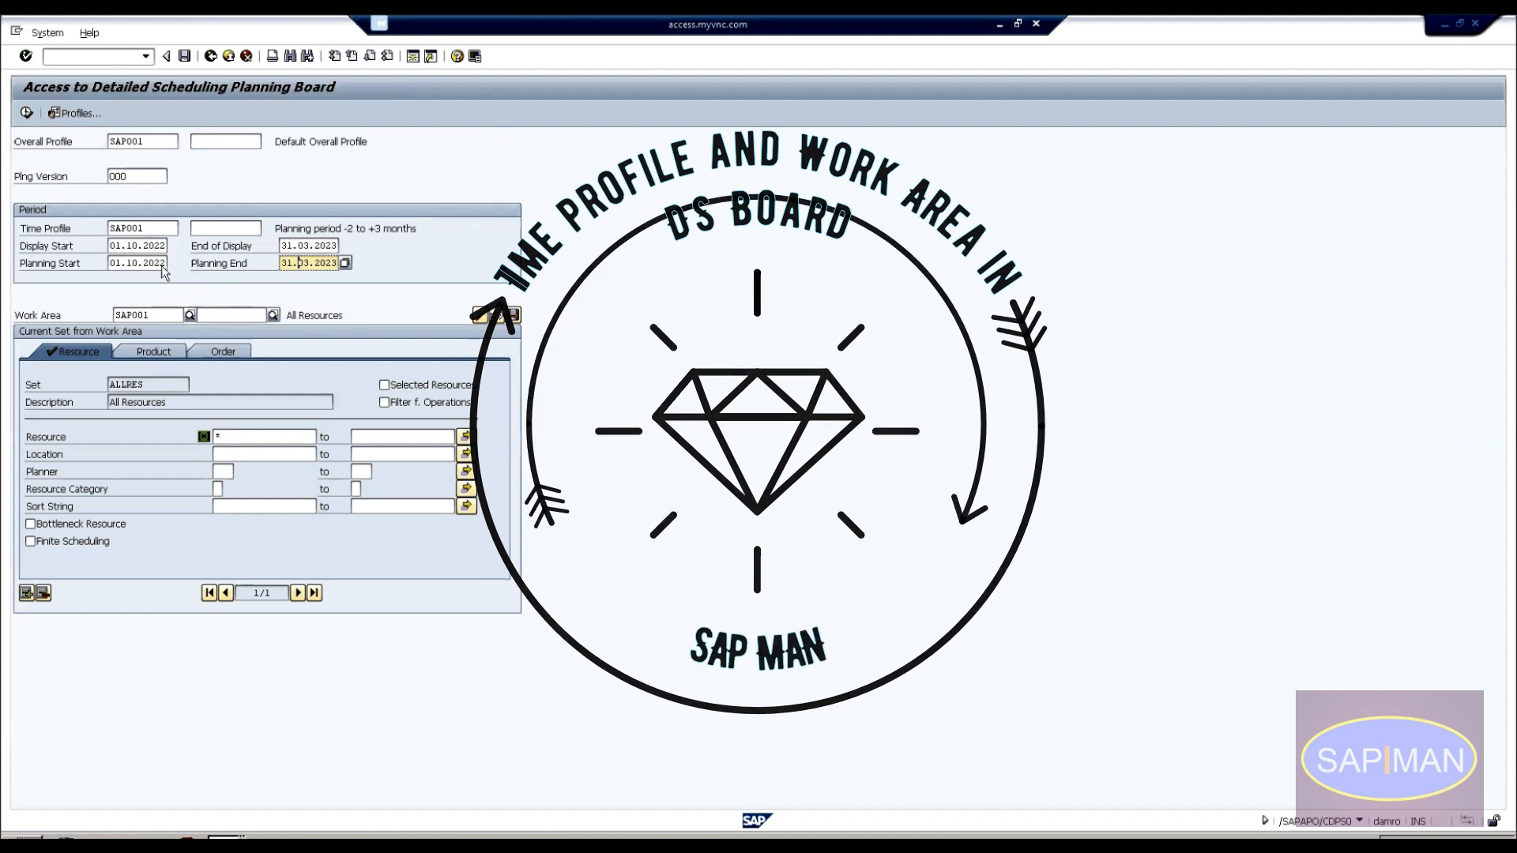
# Display the available entries for the Work Area field and move the list clear of the selection form.
pyautogui.click(159, 310)
pyautogui.click(189, 316)
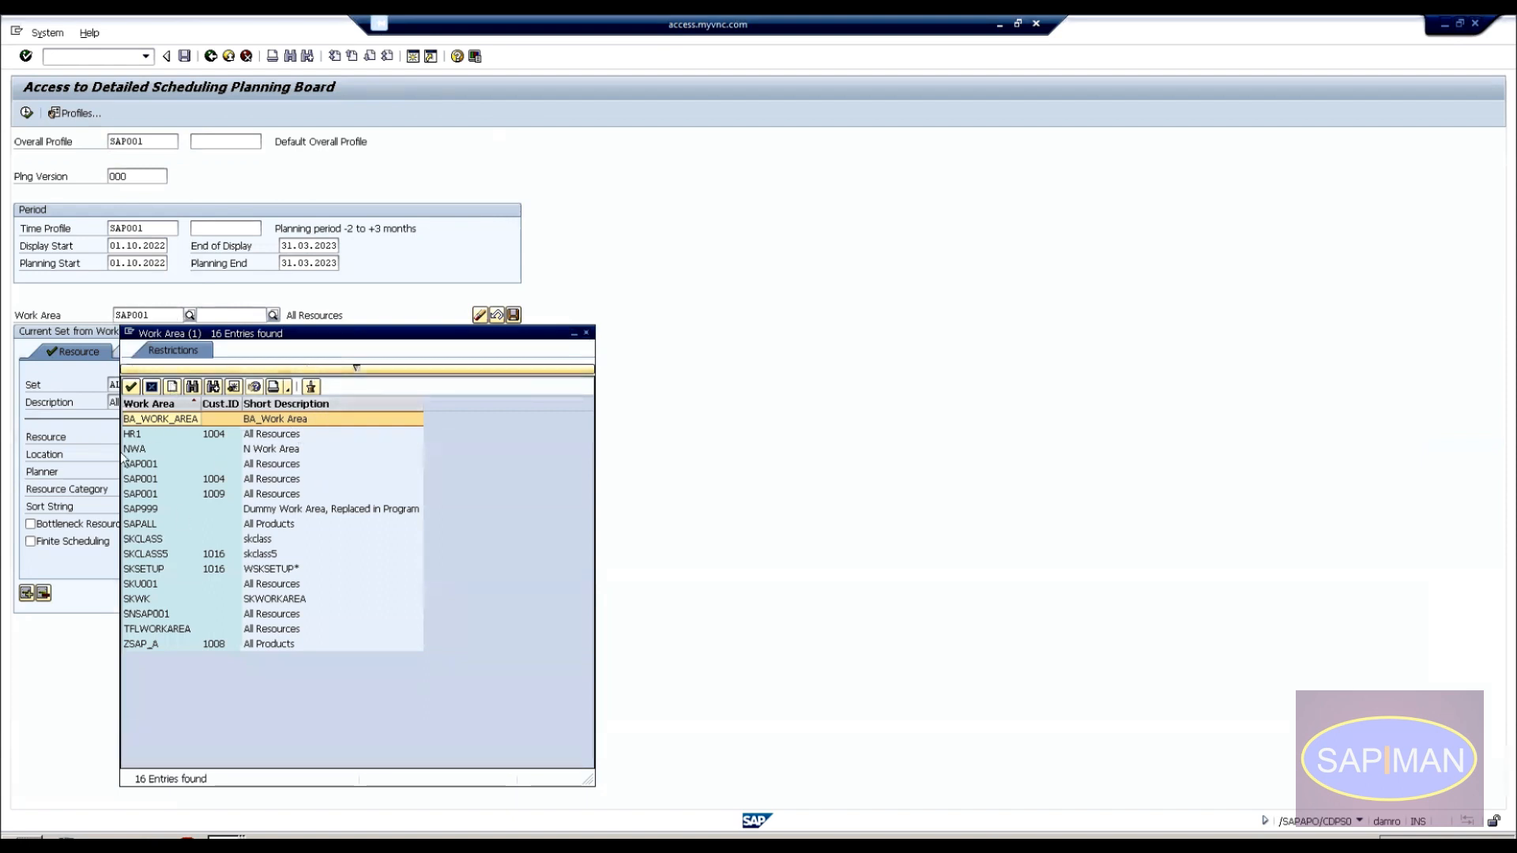
pyautogui.moveTo(237, 336); pyautogui.dragTo(494, 310)
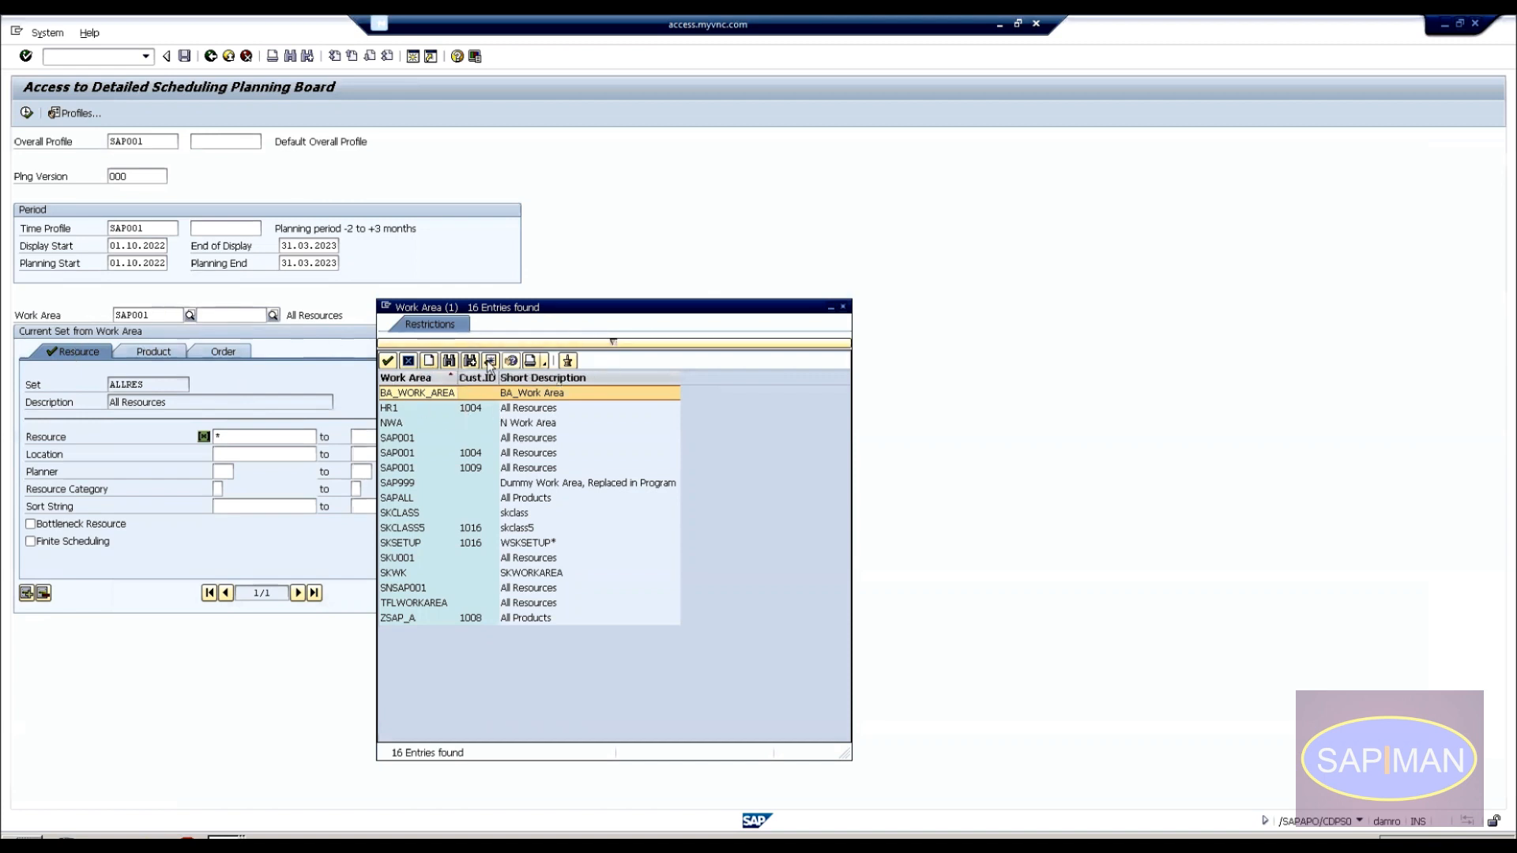
pyautogui.click(430, 362)
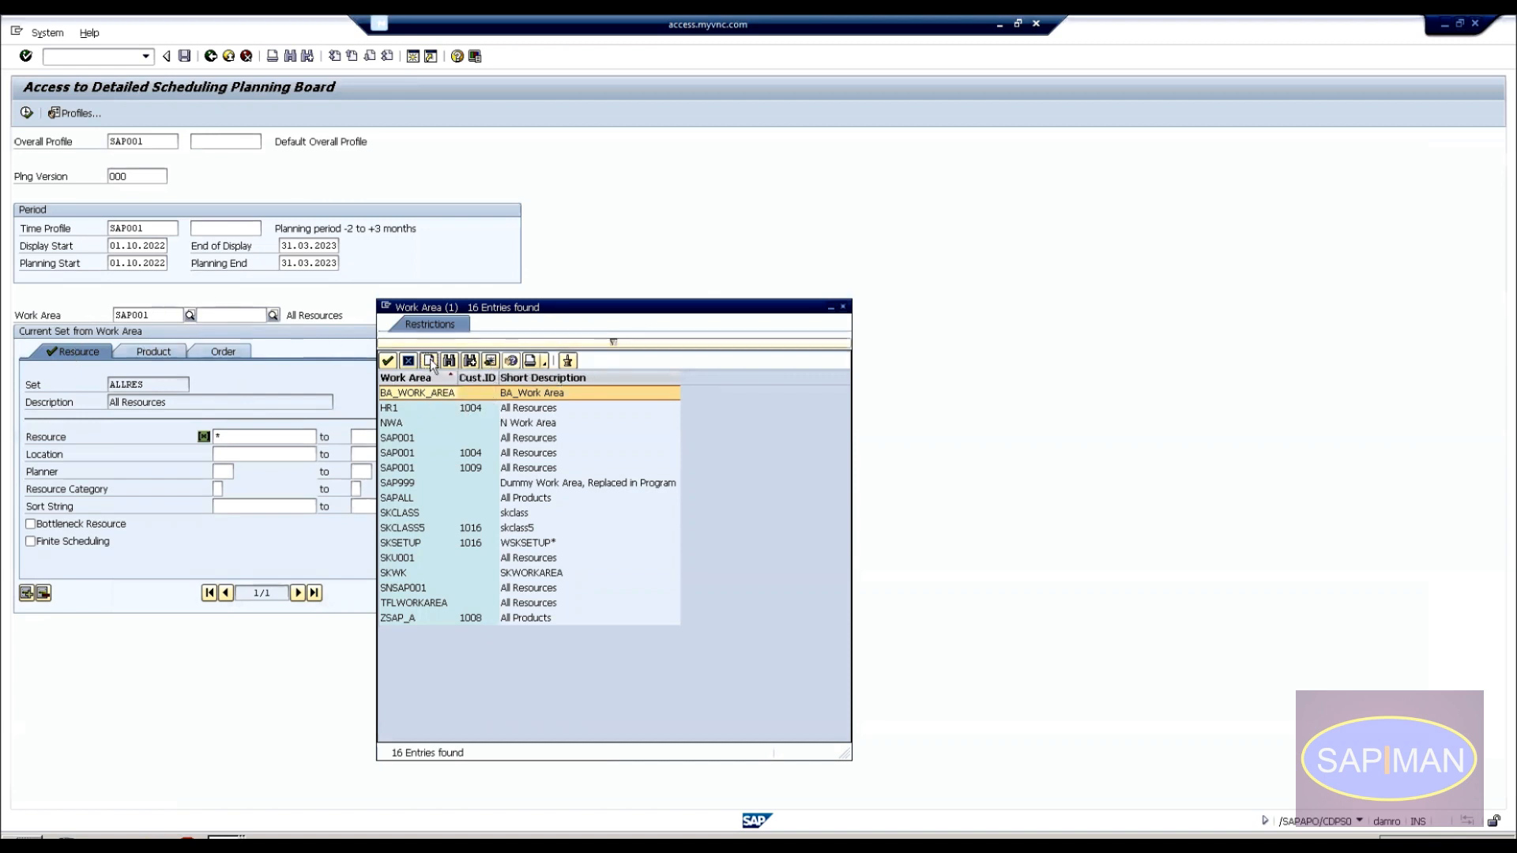
pyautogui.moveTo(400, 160); pyautogui.dragTo(552, 462)
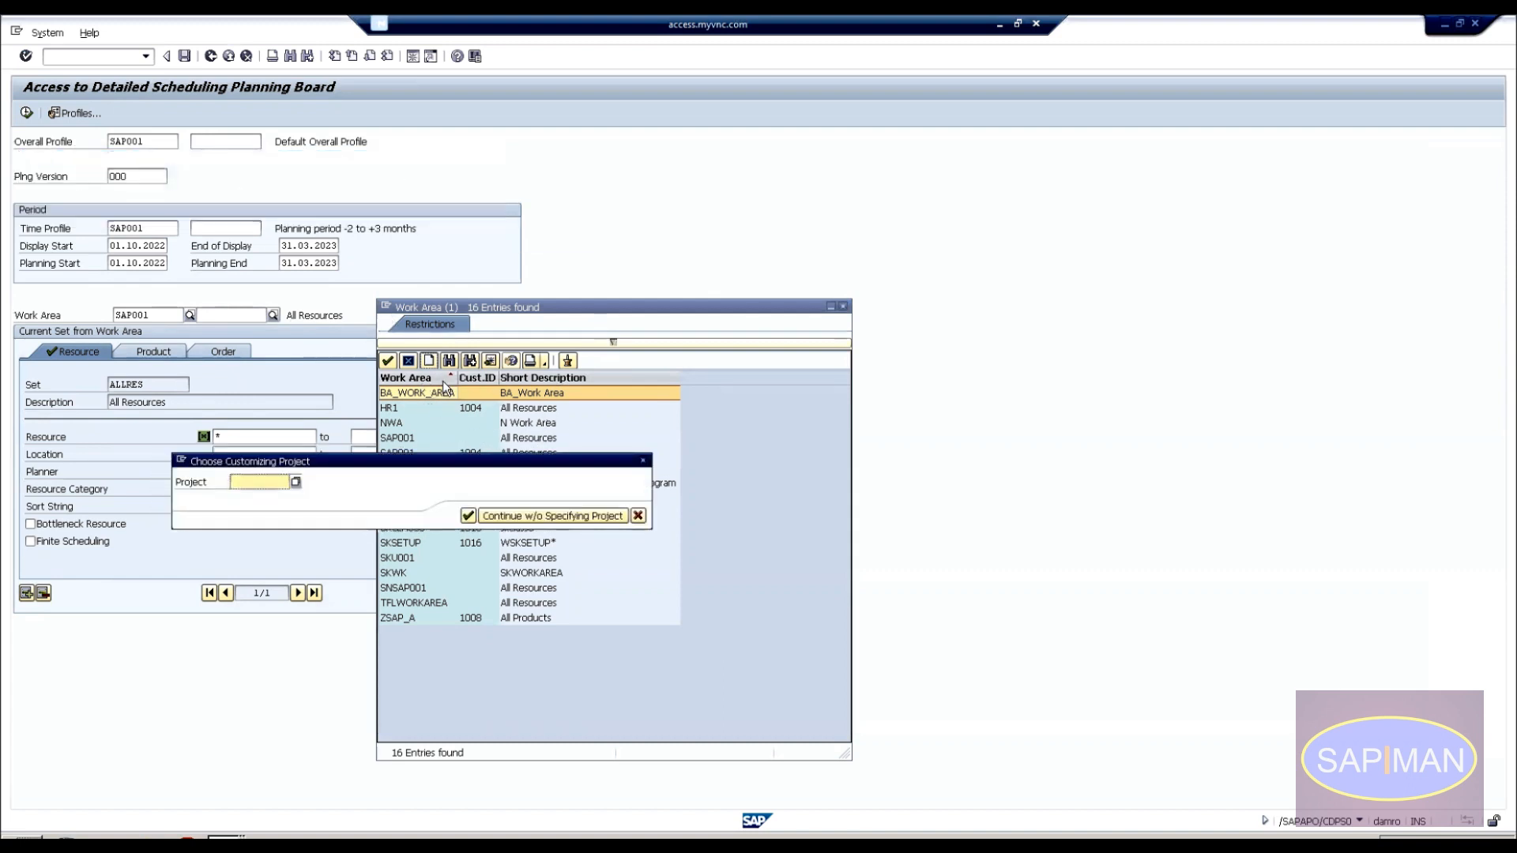
pyautogui.click(645, 462)
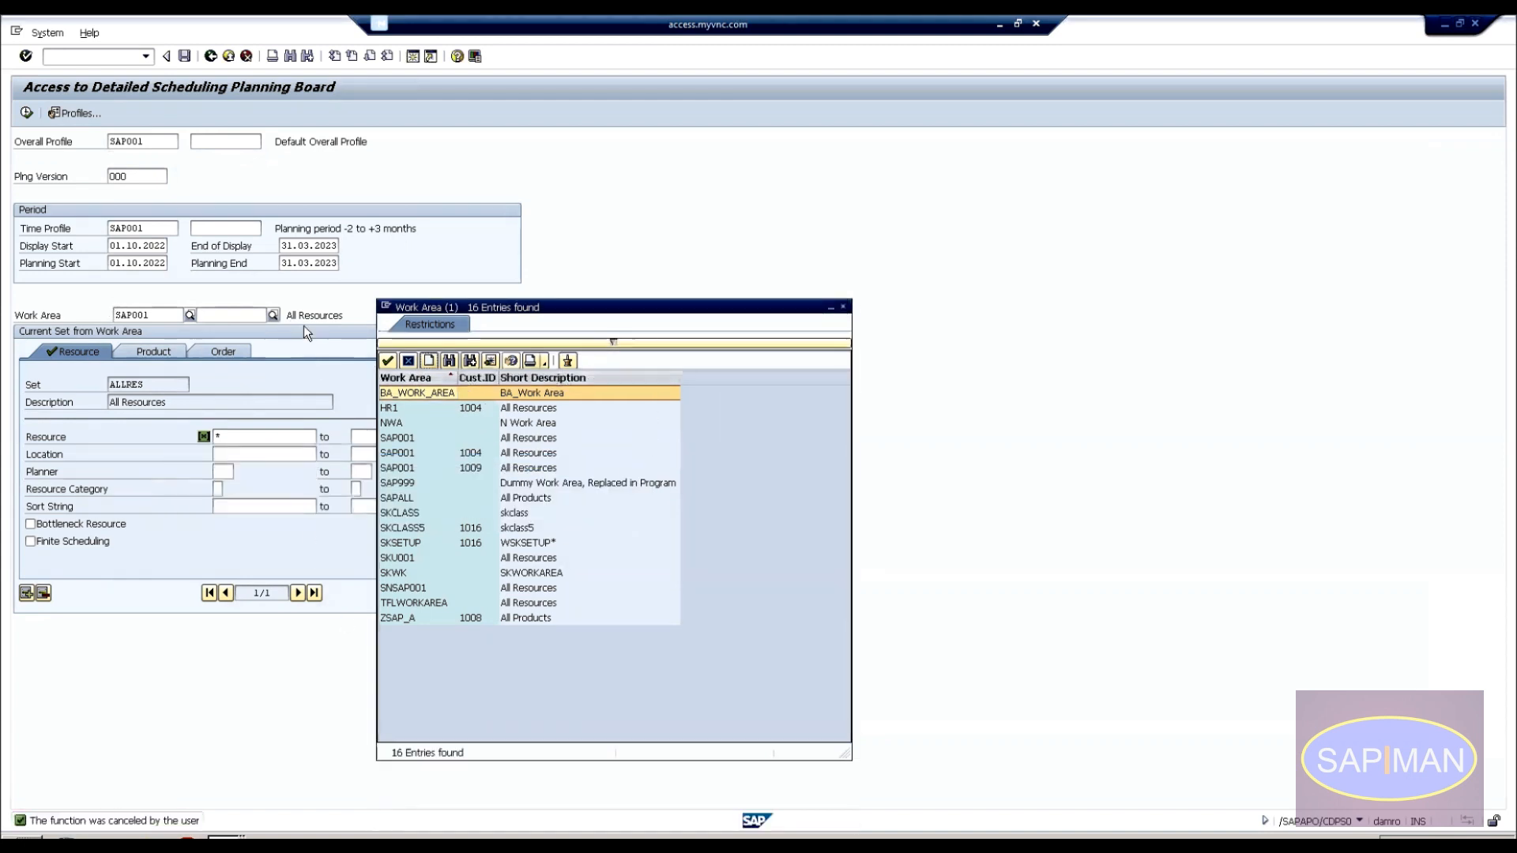
# Open the work area customizing activities from the entry list without specifying a project.
pyautogui.click(429, 361)
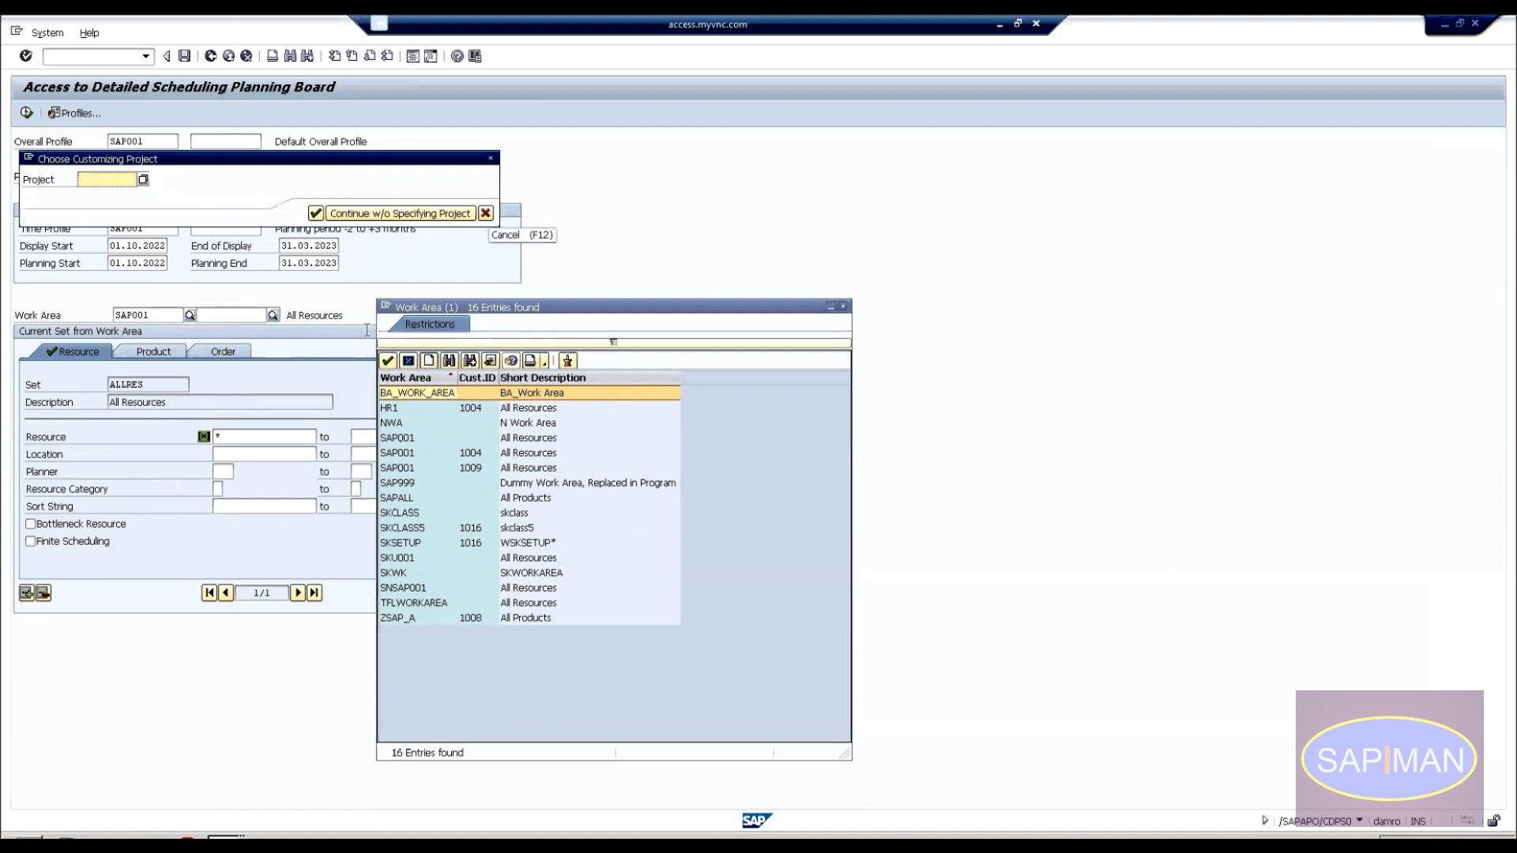
pyautogui.moveTo(345, 156); pyautogui.dragTo(583, 396)
pyautogui.click(594, 454)
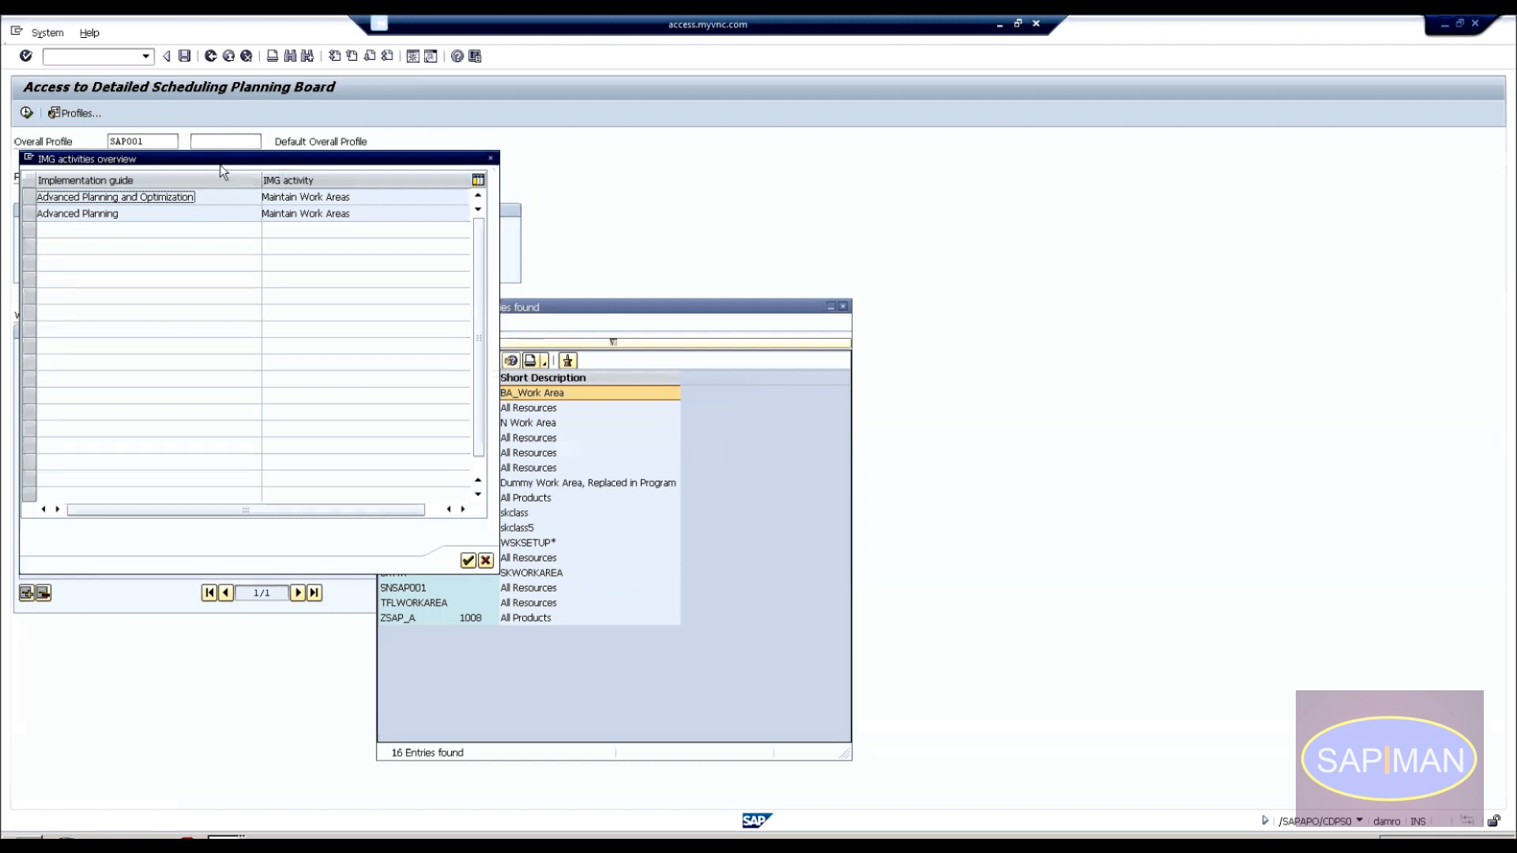
pyautogui.moveTo(222, 164); pyautogui.dragTo(695, 260)
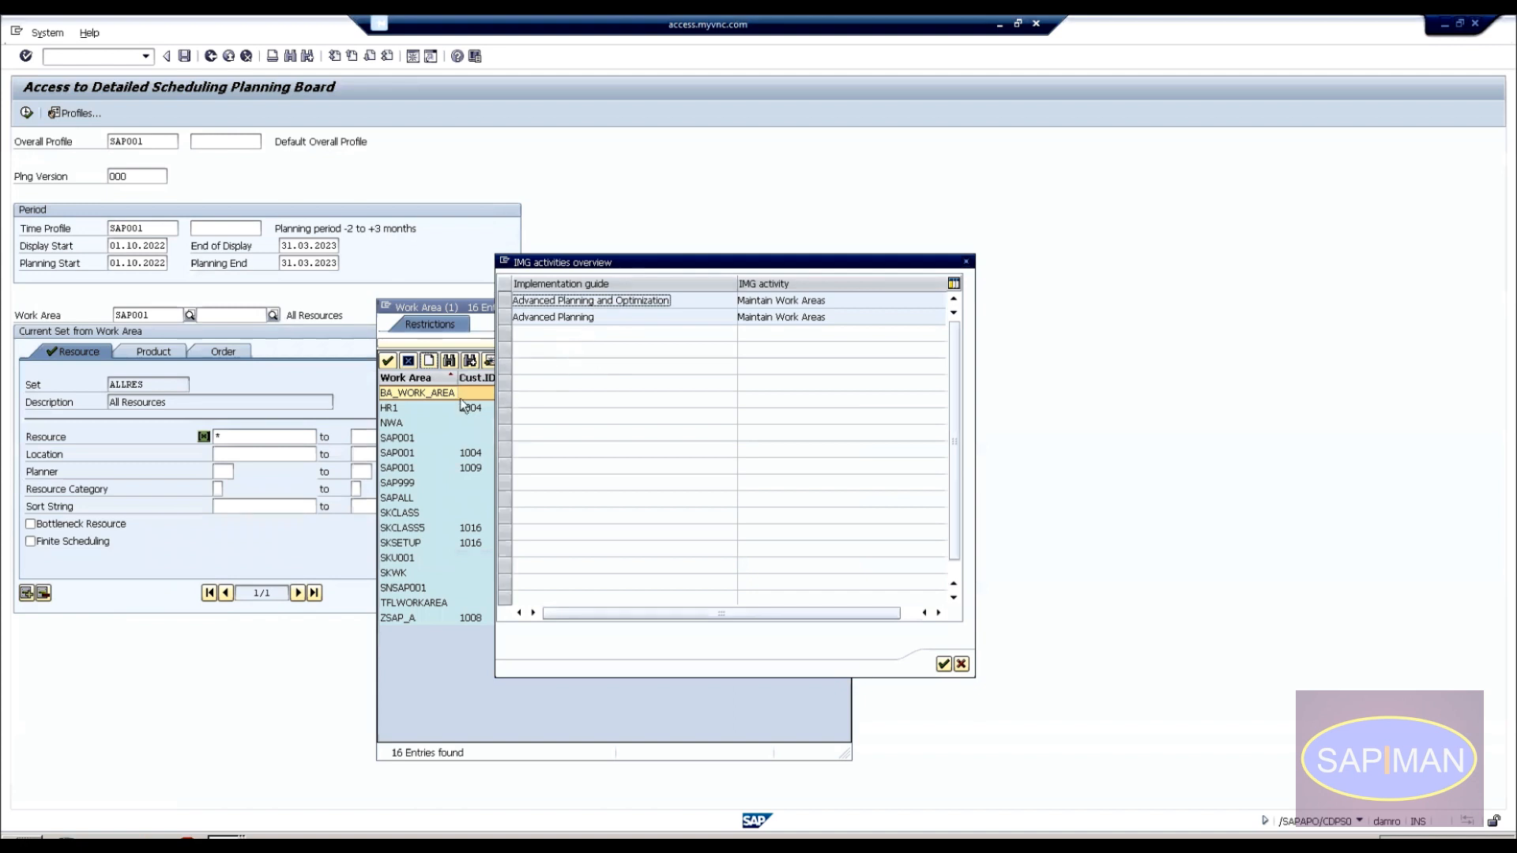
# Examine the Maintain Work Areas activities listed for Advanced Planning and Optimization and for Advanced Planning.
pyautogui.click(794, 302)
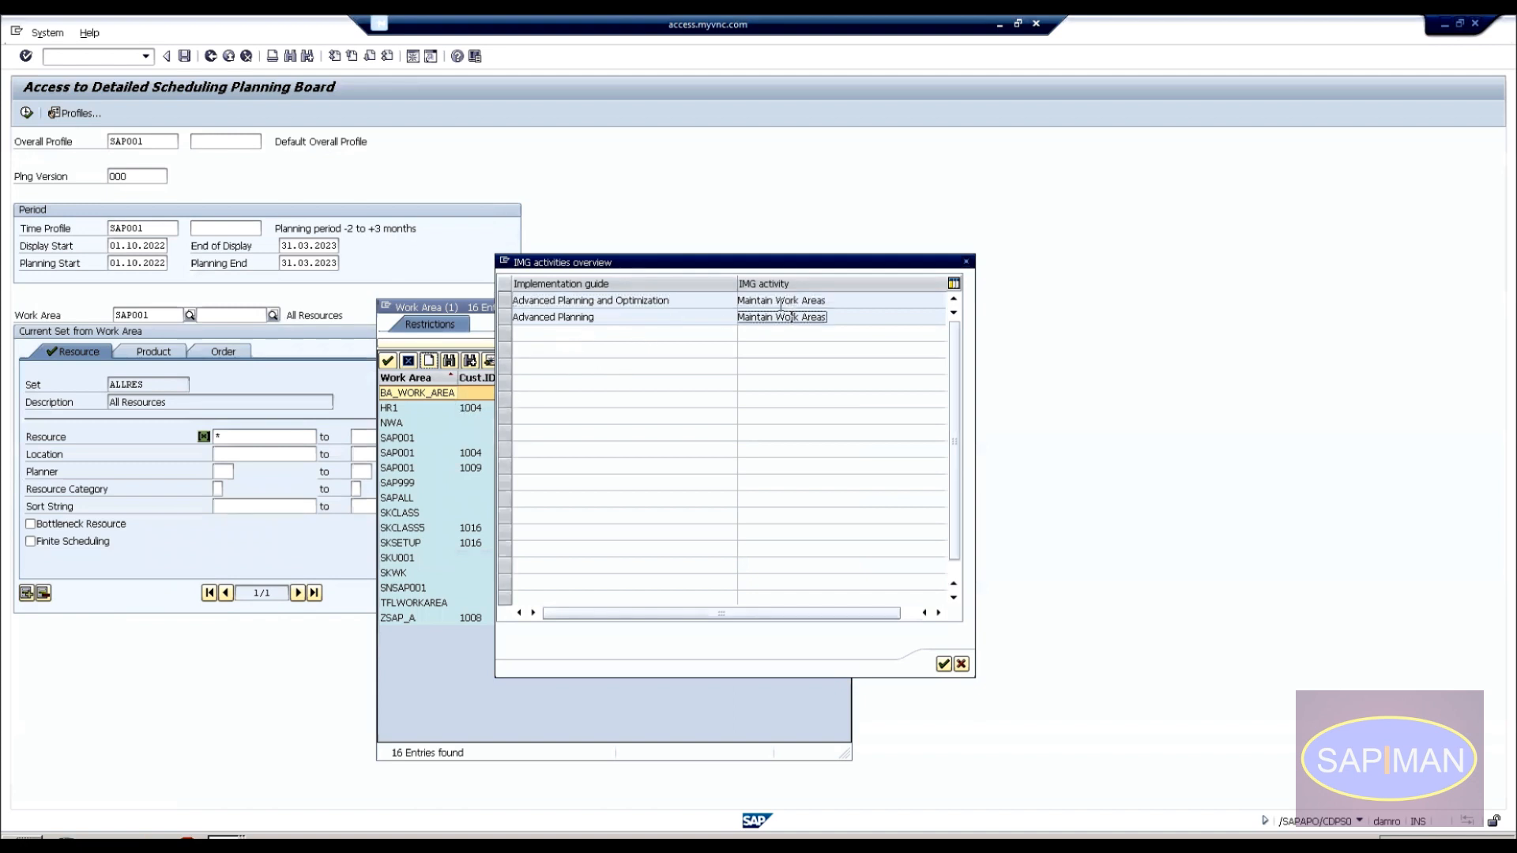
pyautogui.click(787, 318)
pyautogui.click(752, 302)
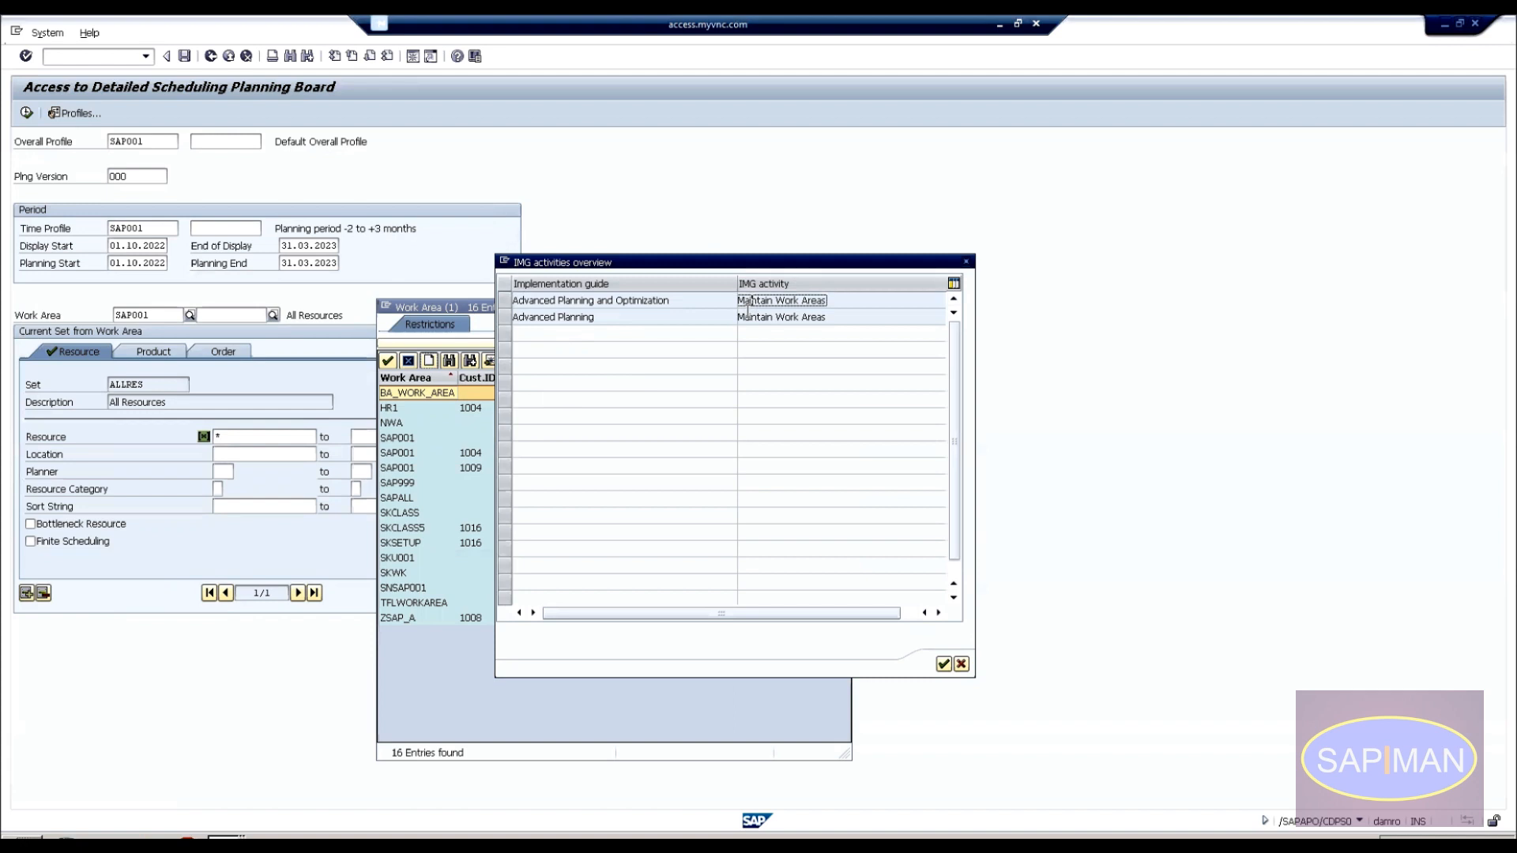
pyautogui.click(633, 303)
pyautogui.click(631, 316)
# Leave the Single-Item, Multi-Level planning session and display the SAP Reference IMG through SPRO.
pyautogui.click(228, 838)
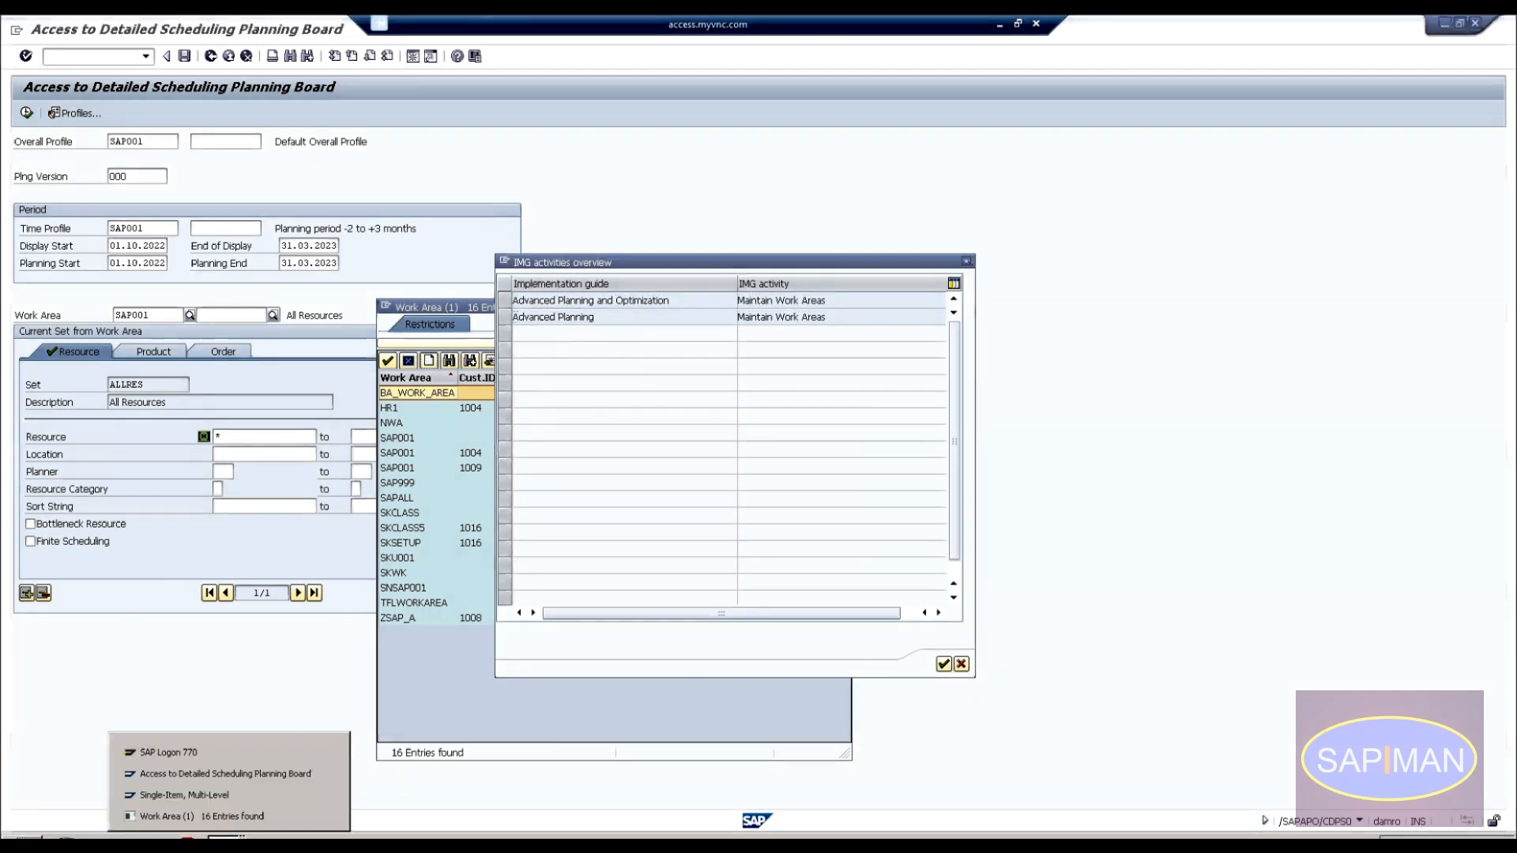
pyautogui.click(233, 794)
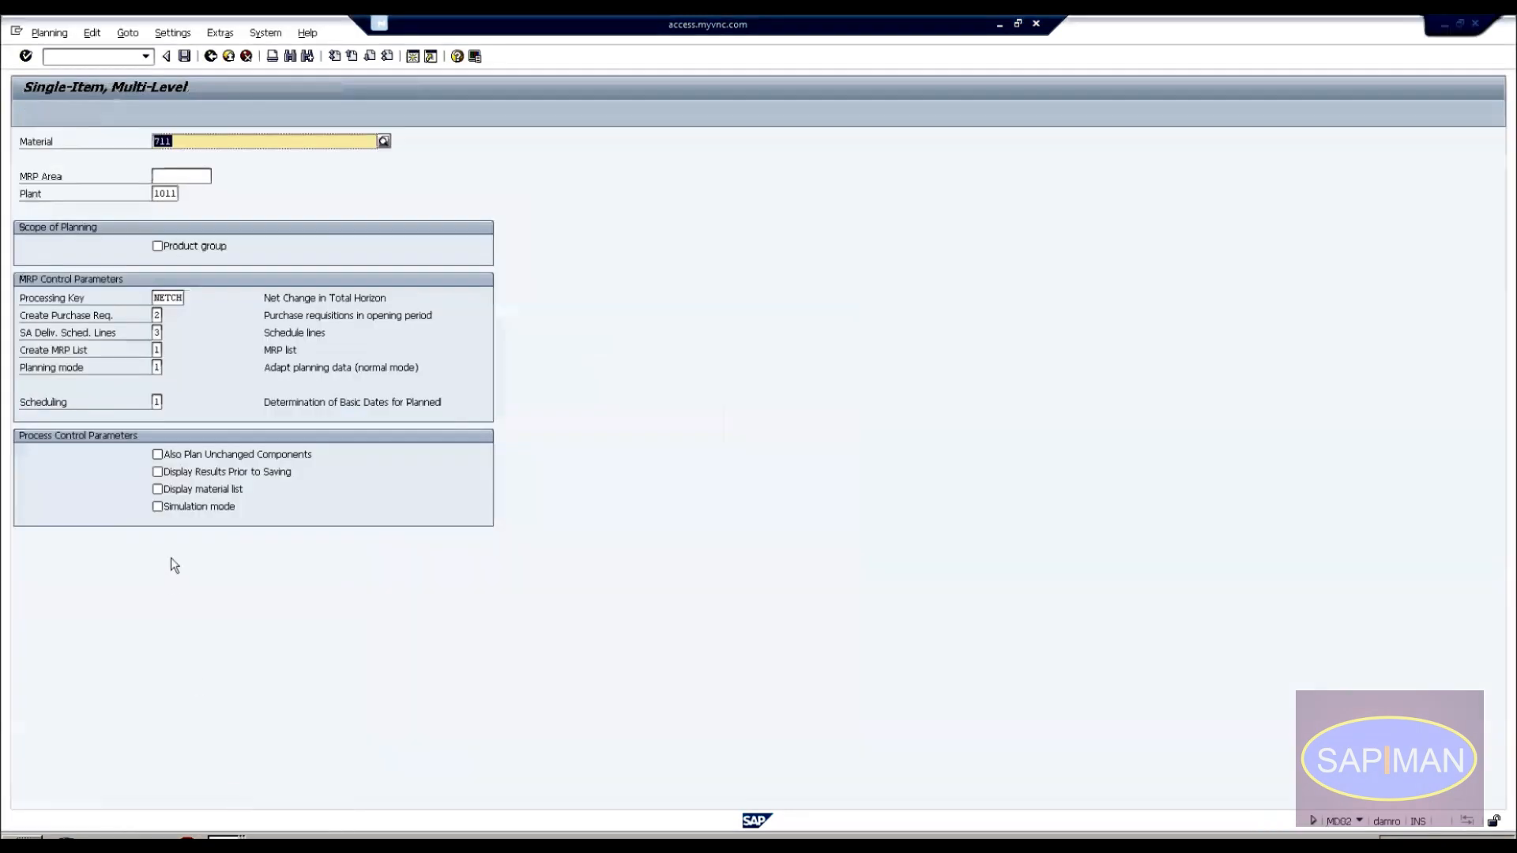
pyautogui.click(210, 56)
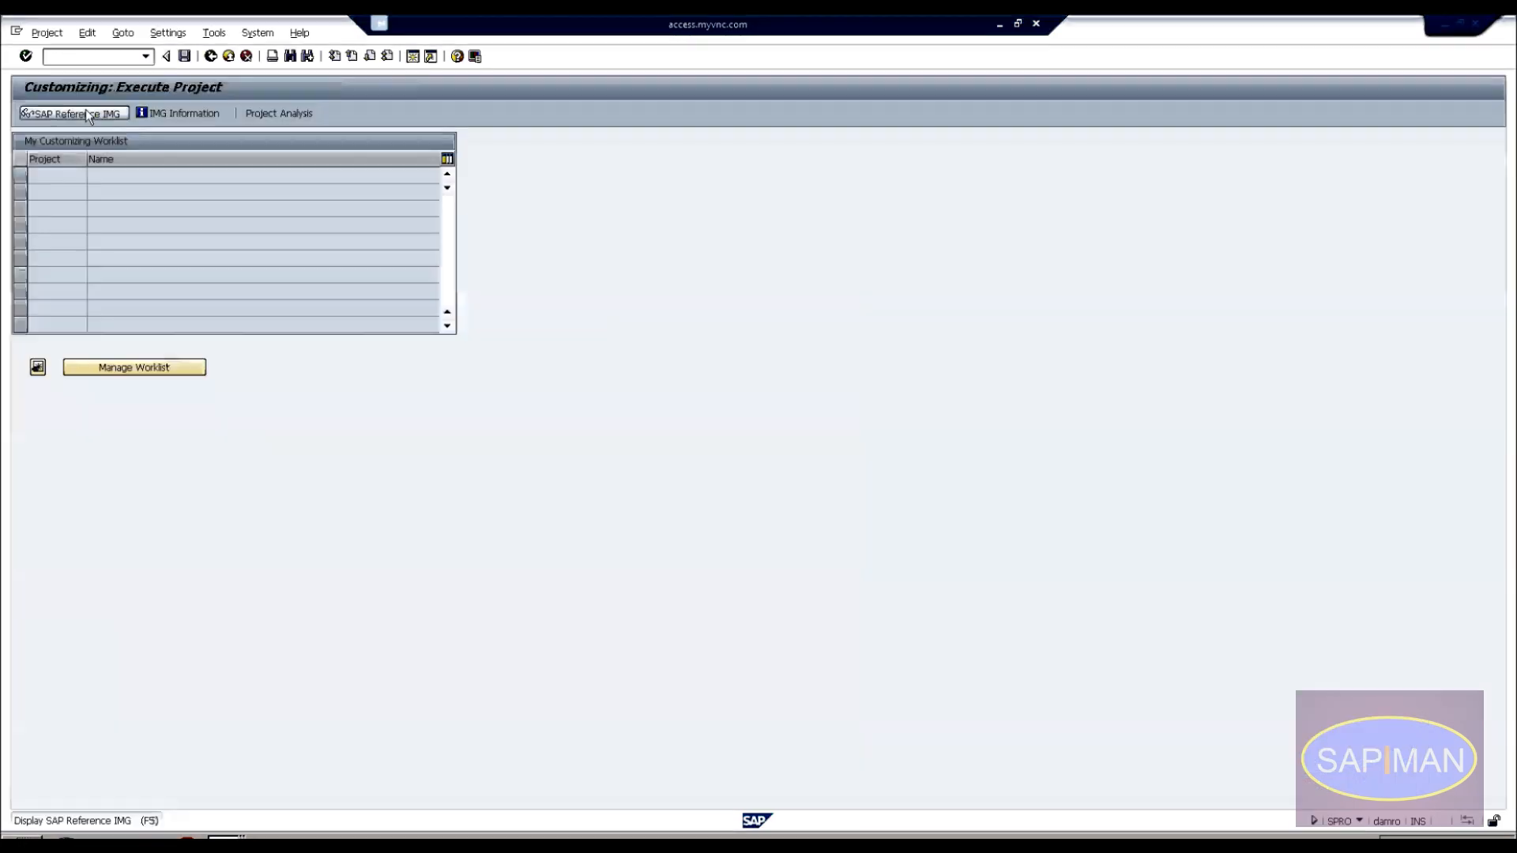
pyautogui.click(86, 109)
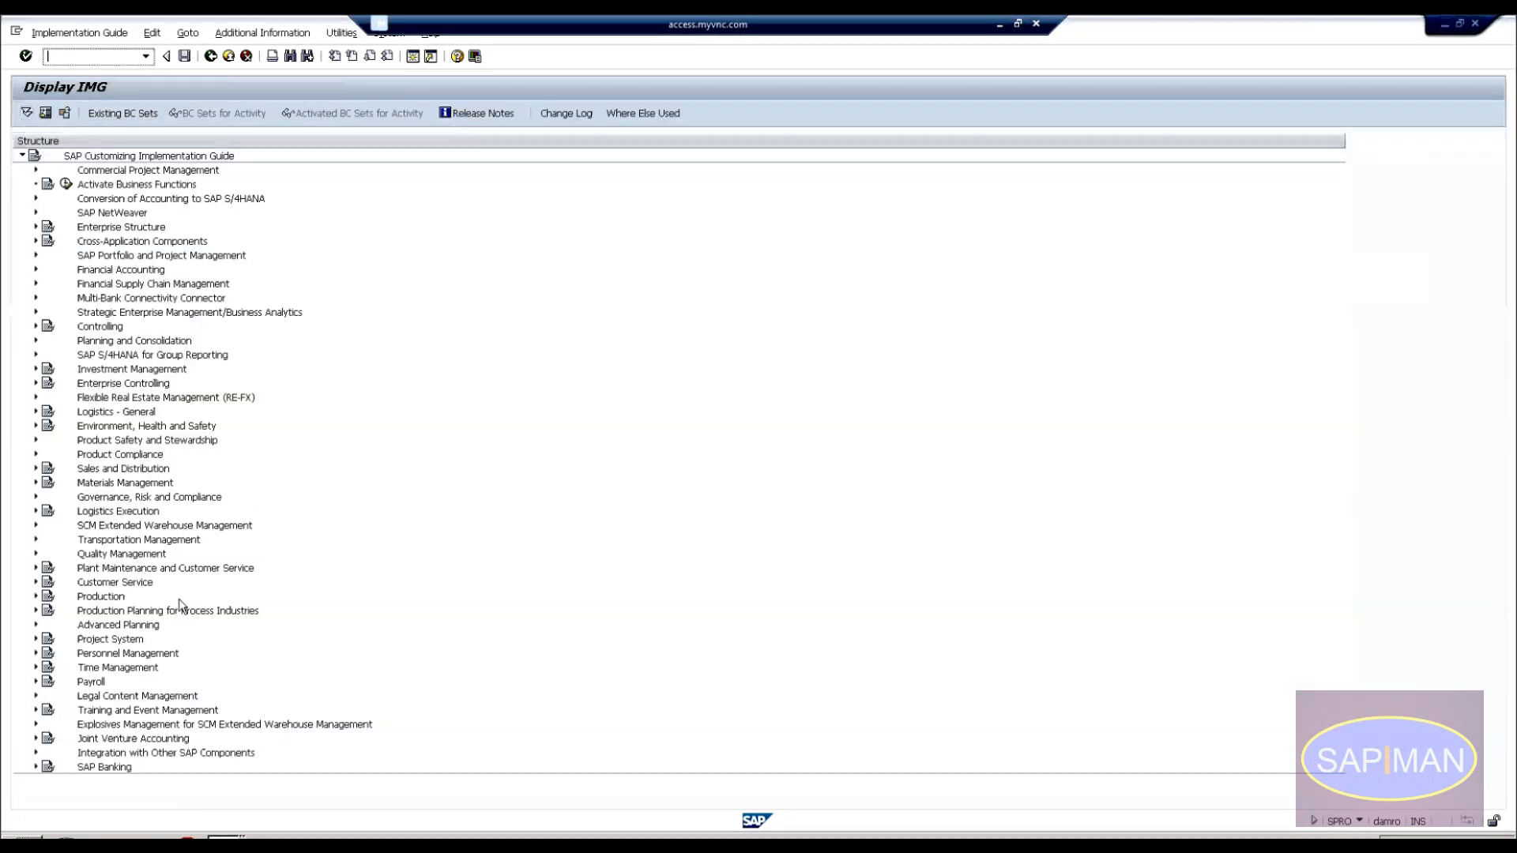
# Expand Production and its Material Requirements Planning node in the implementation guide.
pyautogui.click(101, 599)
pyautogui.doubleClick(101, 599)
pyautogui.press('Down')
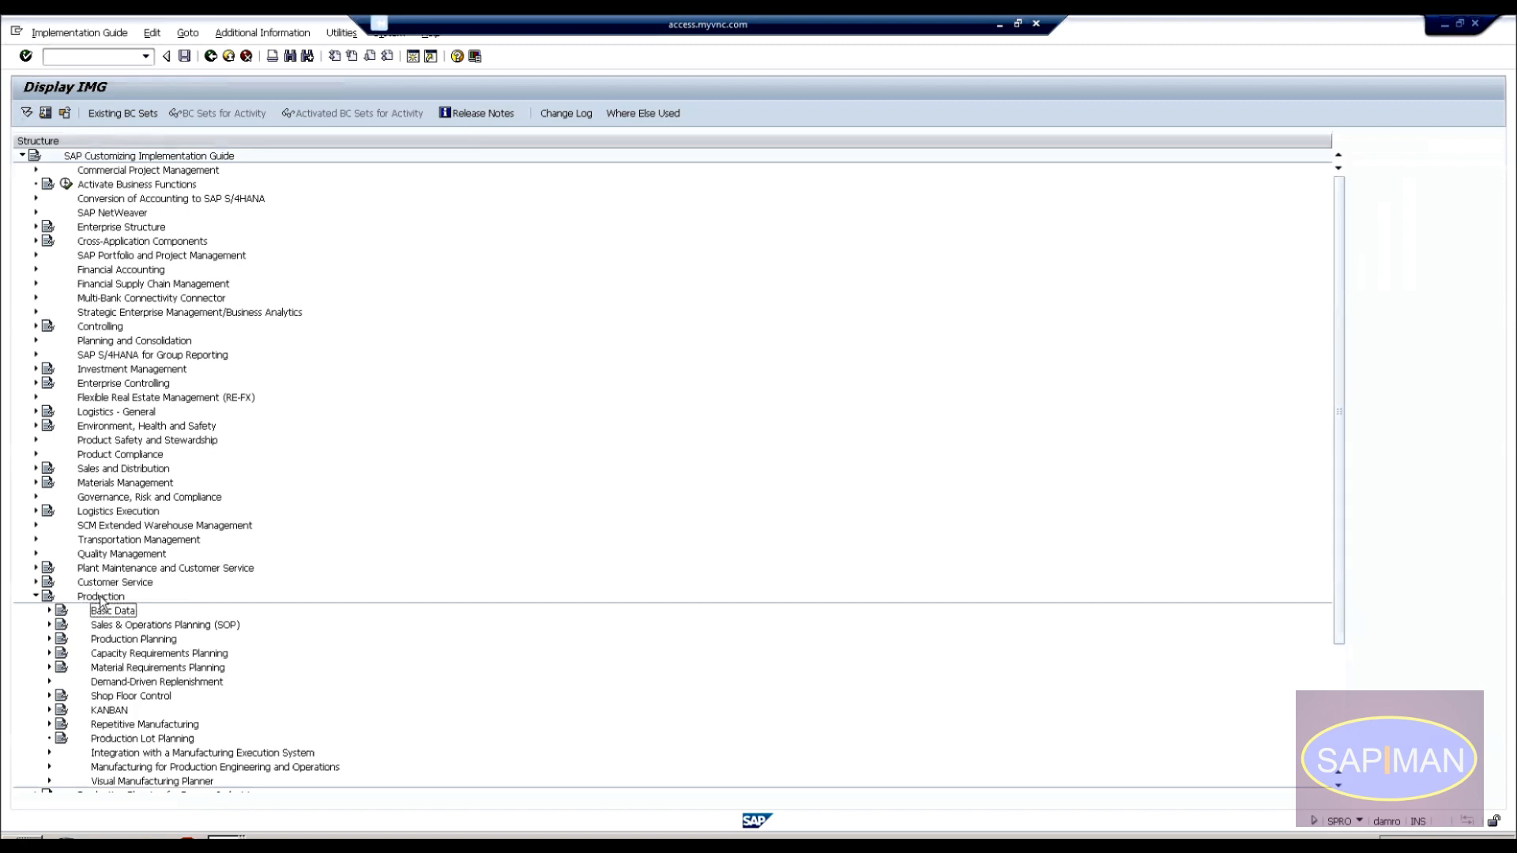
pyautogui.press('Down')
pyautogui.press('Down')
pyautogui.press('Down')
pyautogui.press('Down')
pyautogui.press('Up')
pyautogui.press('Up')
pyautogui.press('Up')
pyautogui.press('Down')
pyautogui.press('Down')
pyautogui.press('Down')
pyautogui.press('Right')
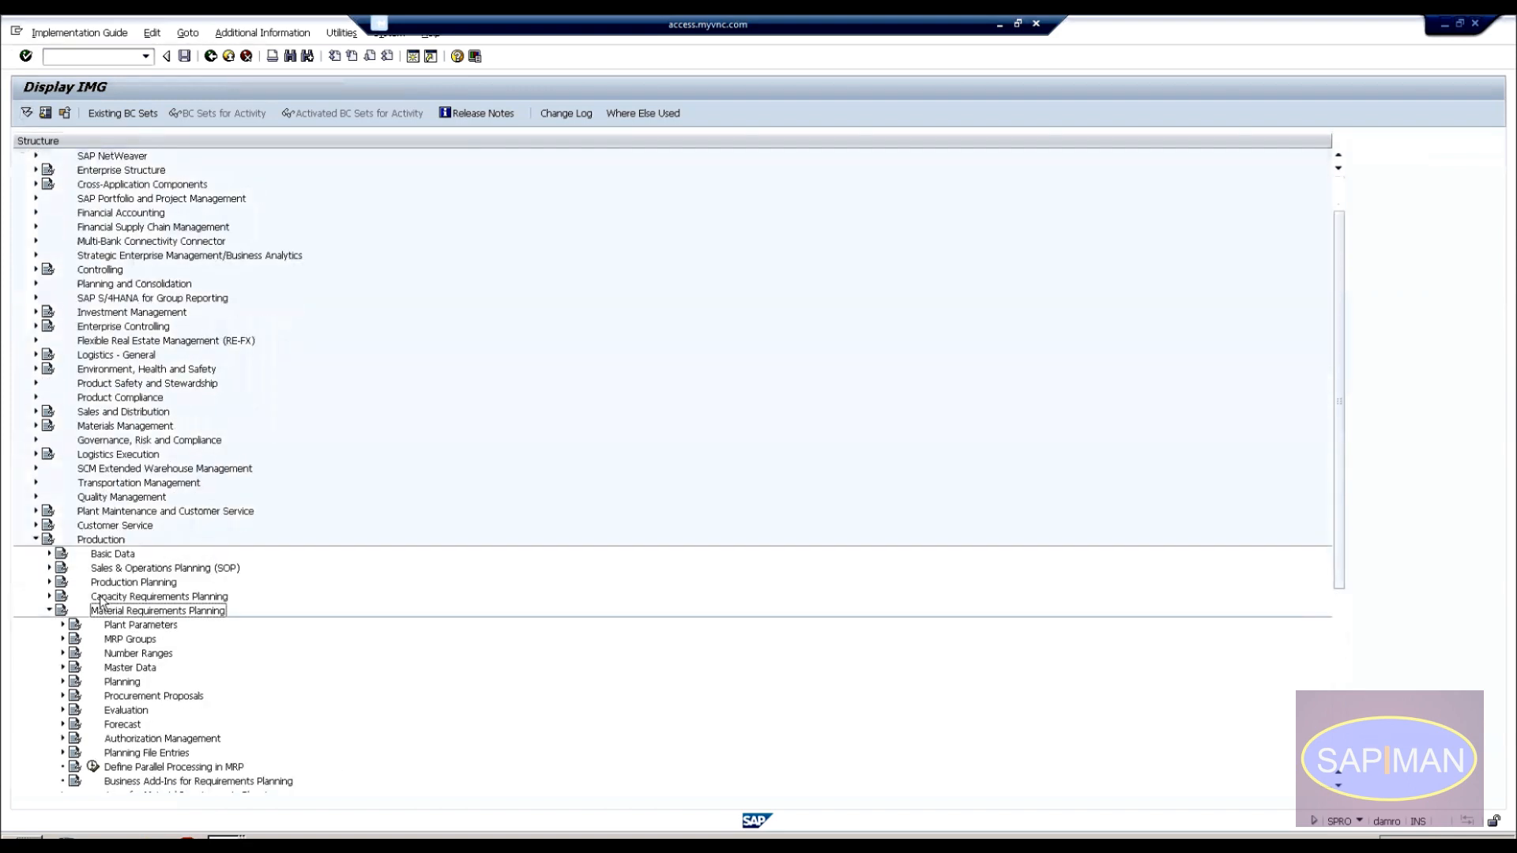
# Execute Carry Out Overall Maintenance of Plant Parameters under the Plant Parameters node of Material Requirements Planning.
pyautogui.press('Down')
pyautogui.press('Right')
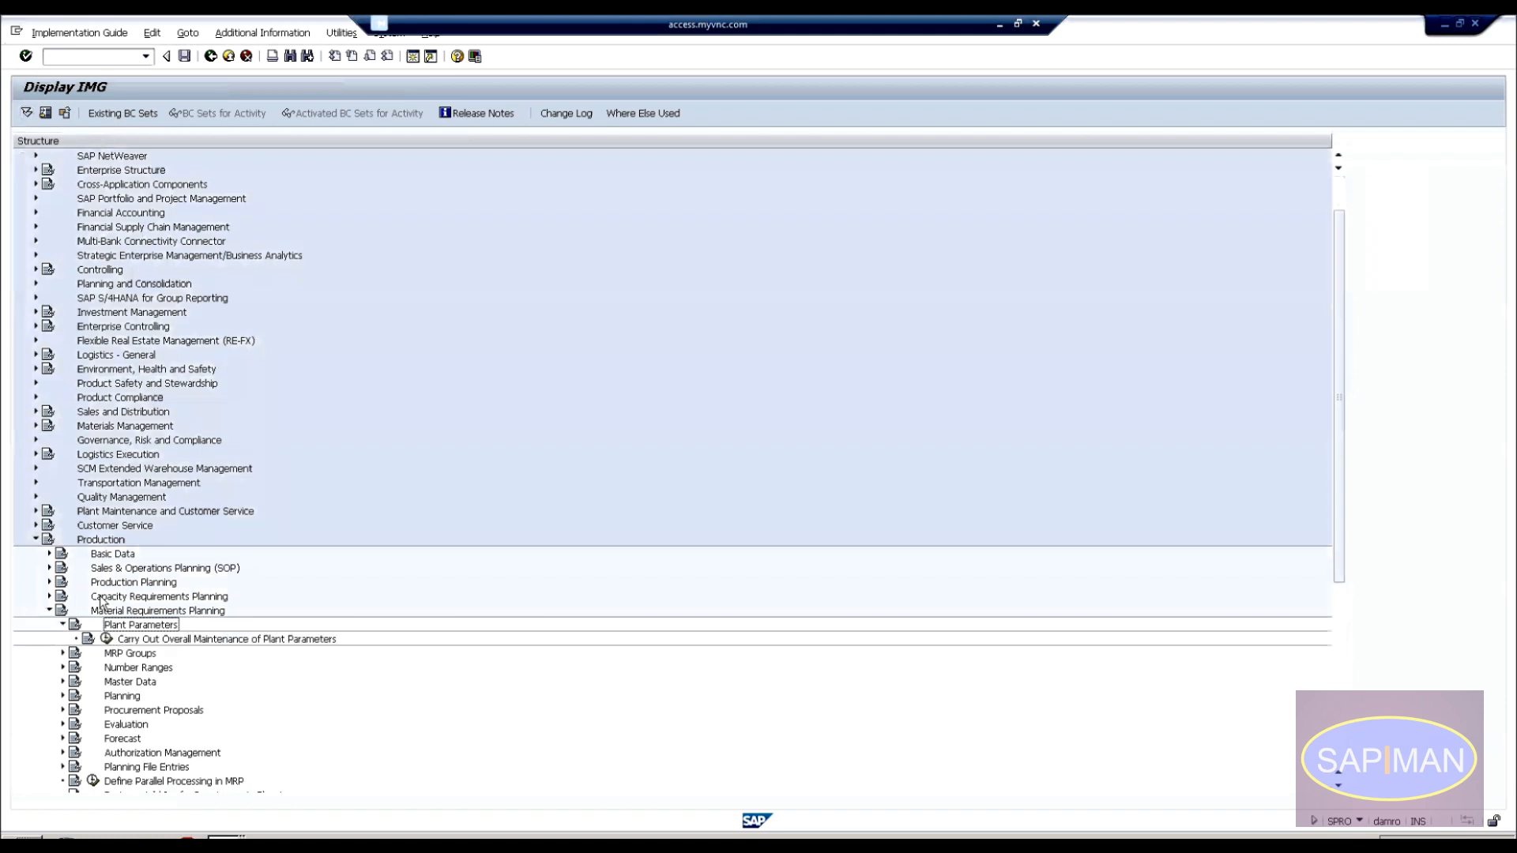
pyautogui.press('Down')
pyautogui.click(106, 639)
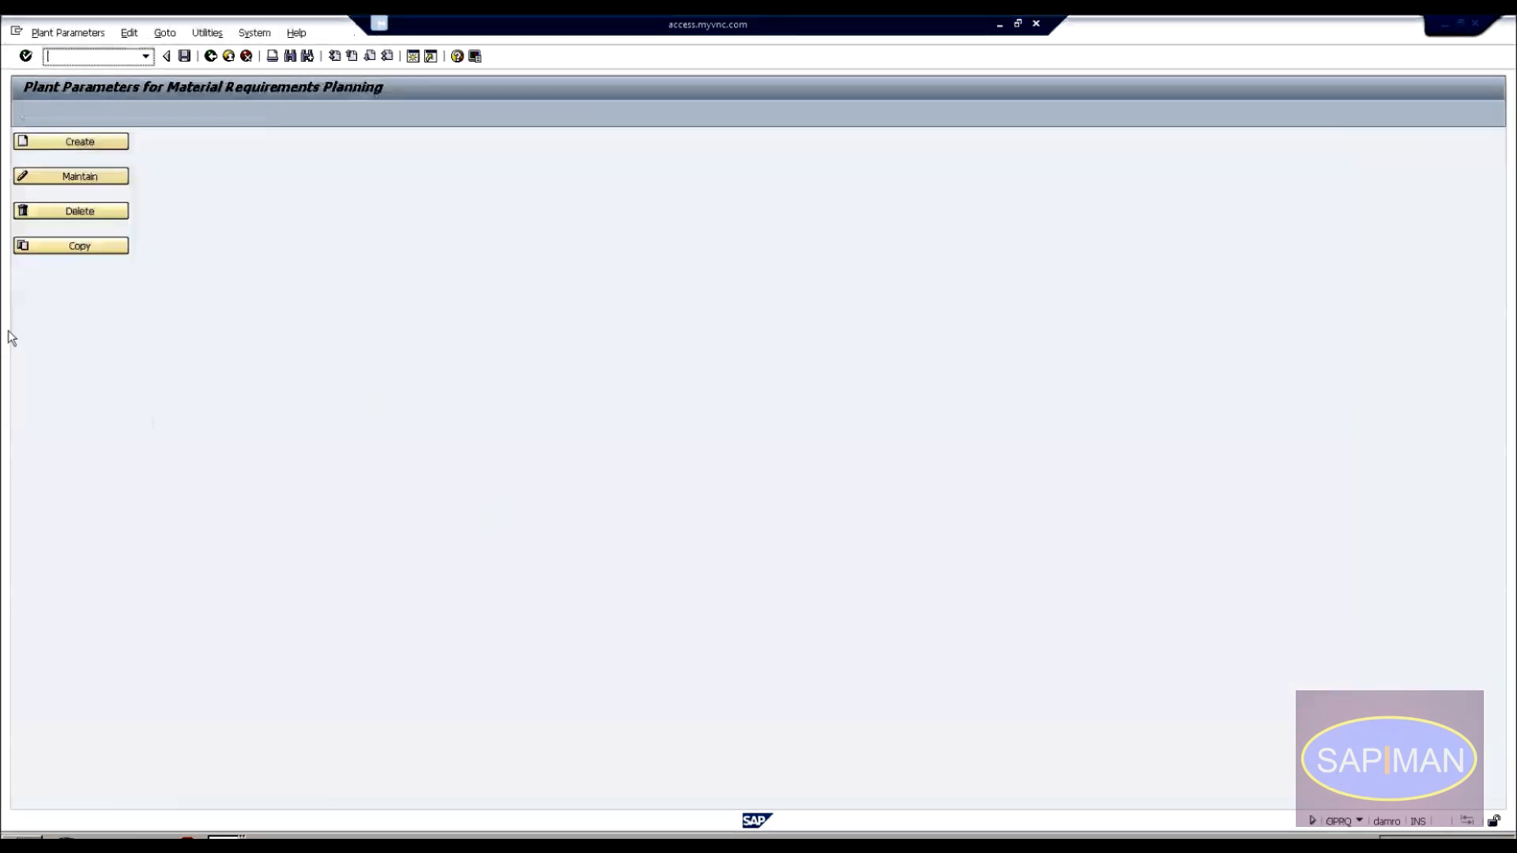
# Try to maintain the MRP plant parameters for plants 1000 and 1710.
pyautogui.click(82, 176)
pyautogui.write('1000')
pyautogui.press('Return')
pyautogui.press('Return')
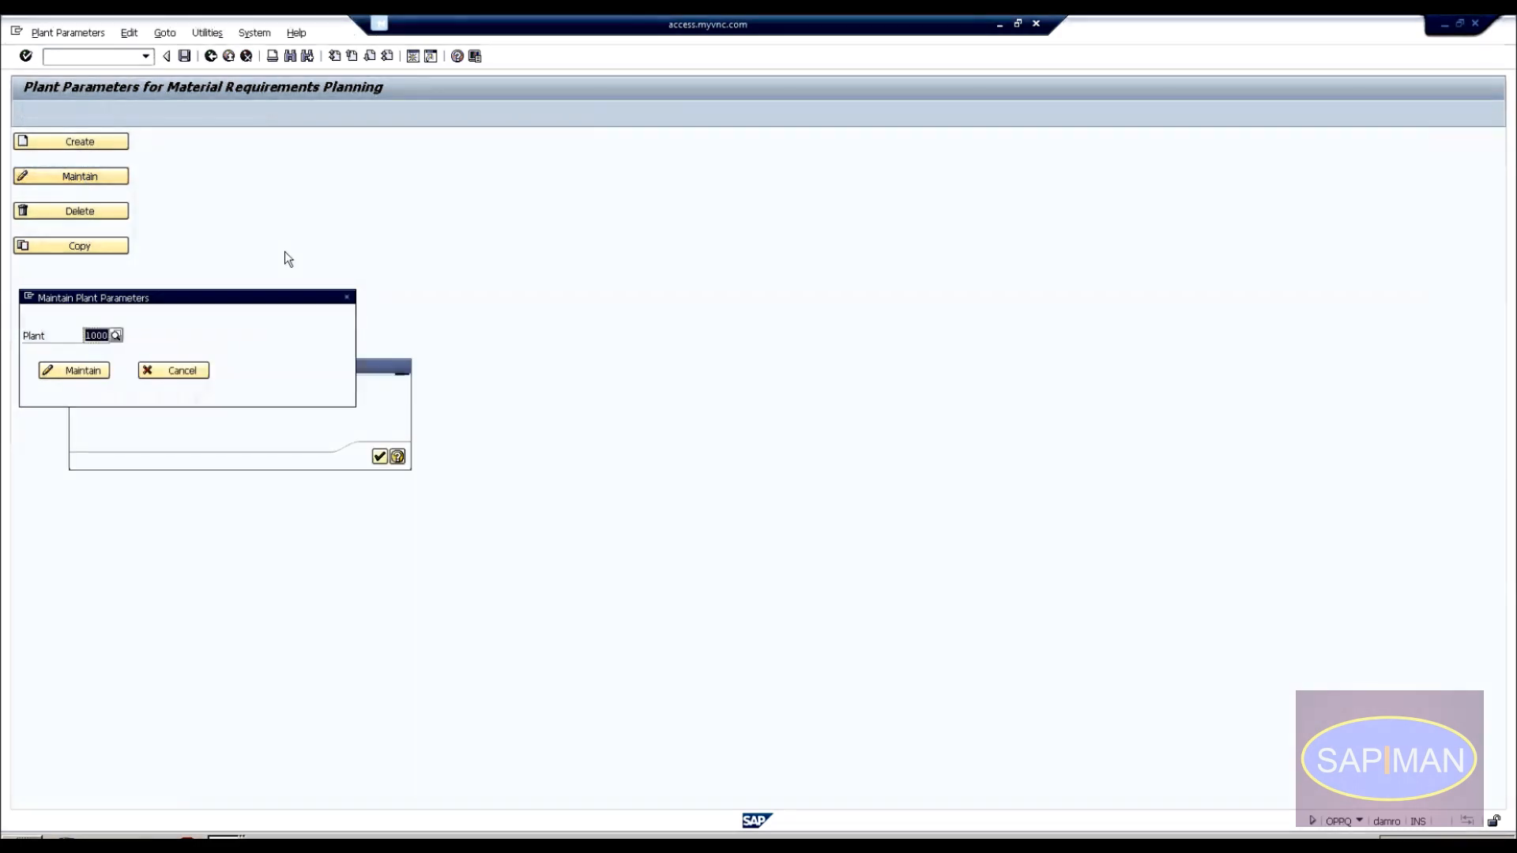
pyautogui.write('1710')
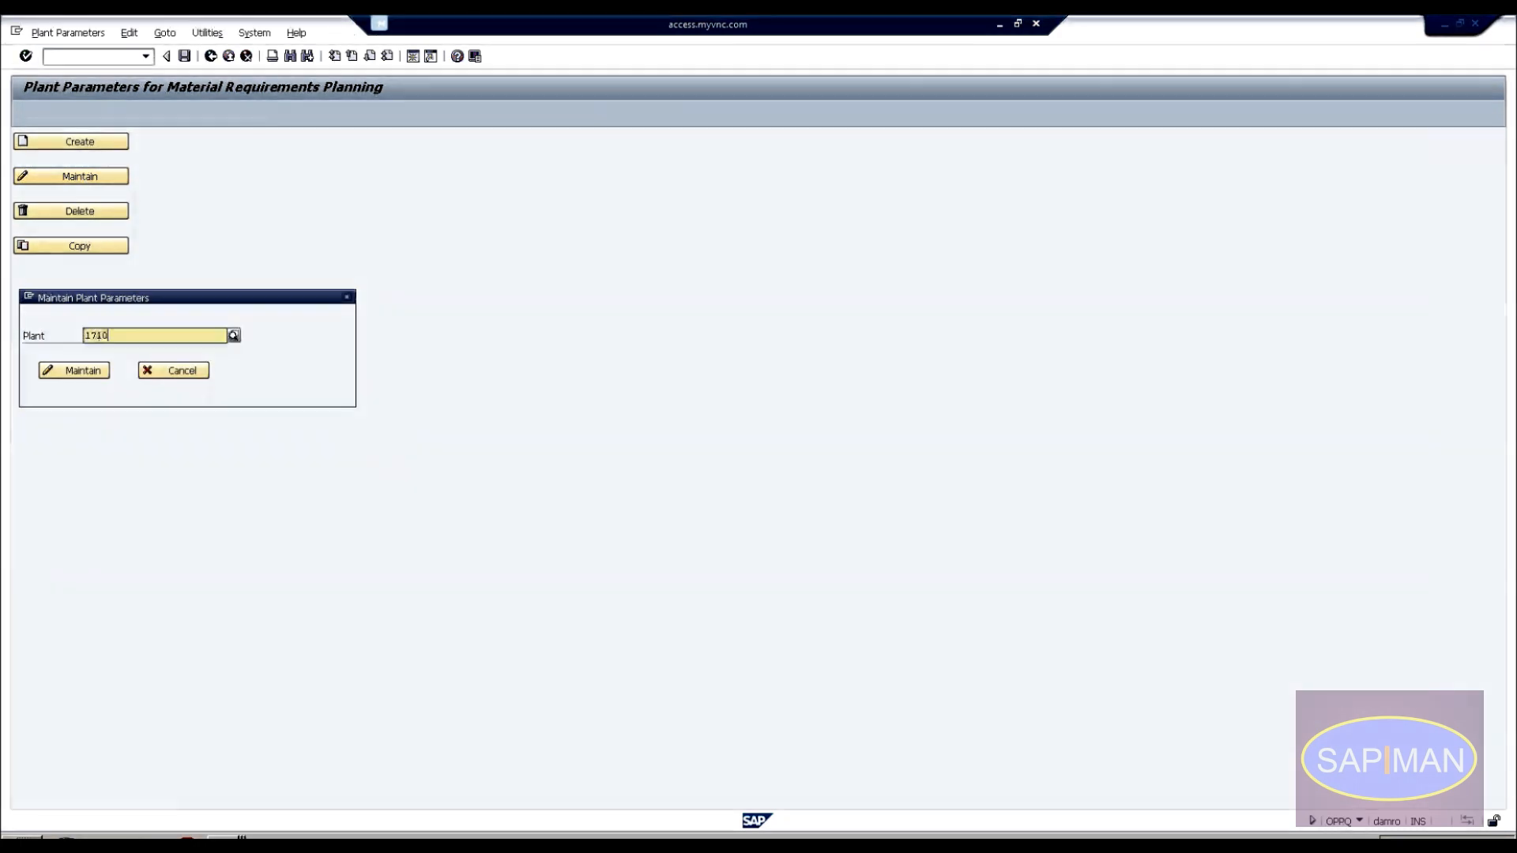
pyautogui.press('Return')
pyautogui.press('Return')
# Open the plant parameters for plant 1011 and view its MRP Controllers settings.
pyautogui.write('1011')
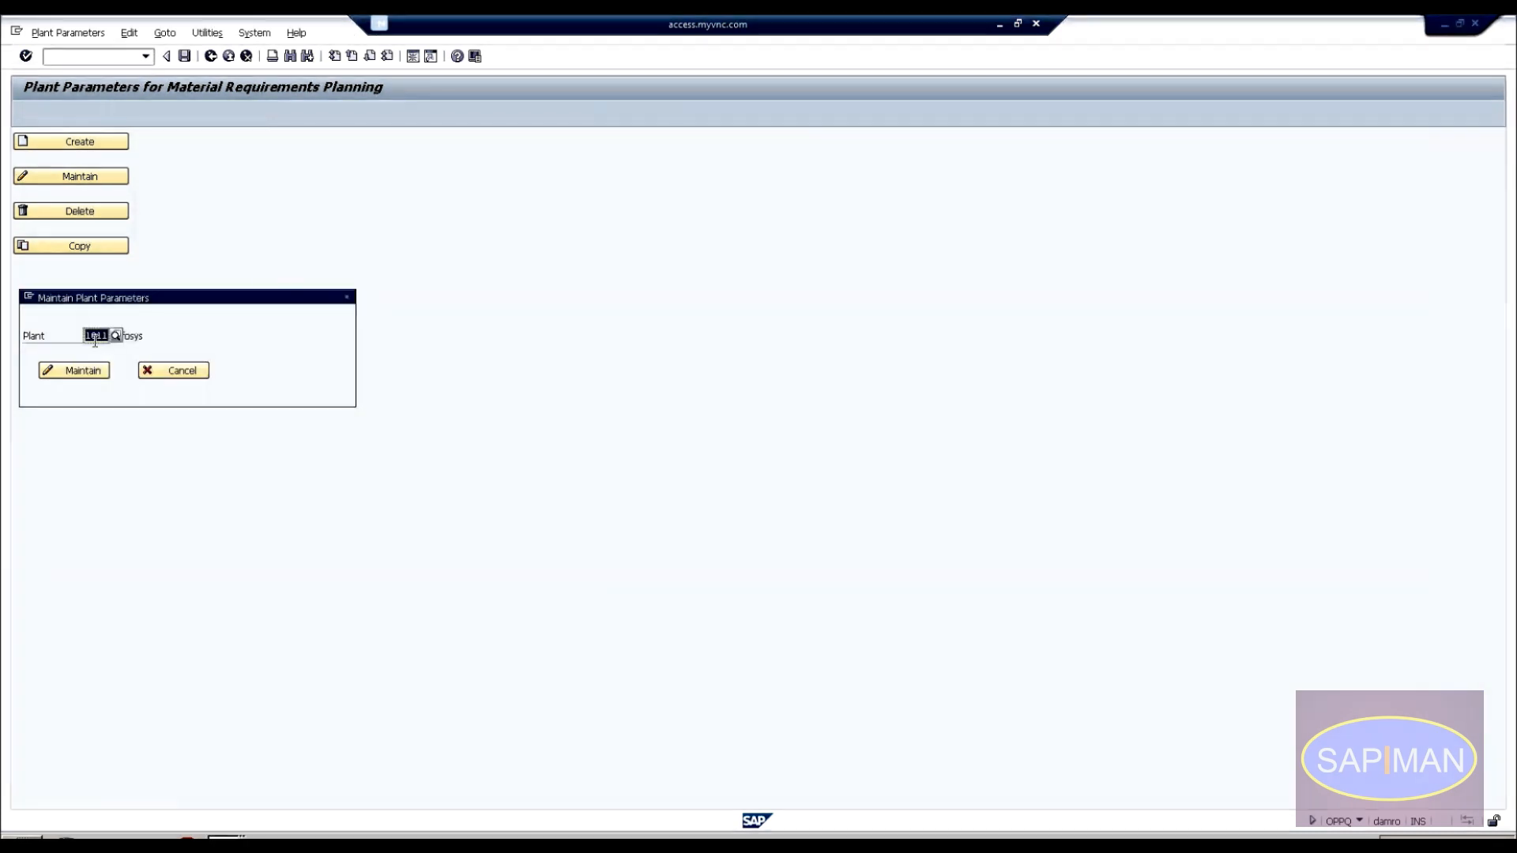
pyautogui.click(82, 371)
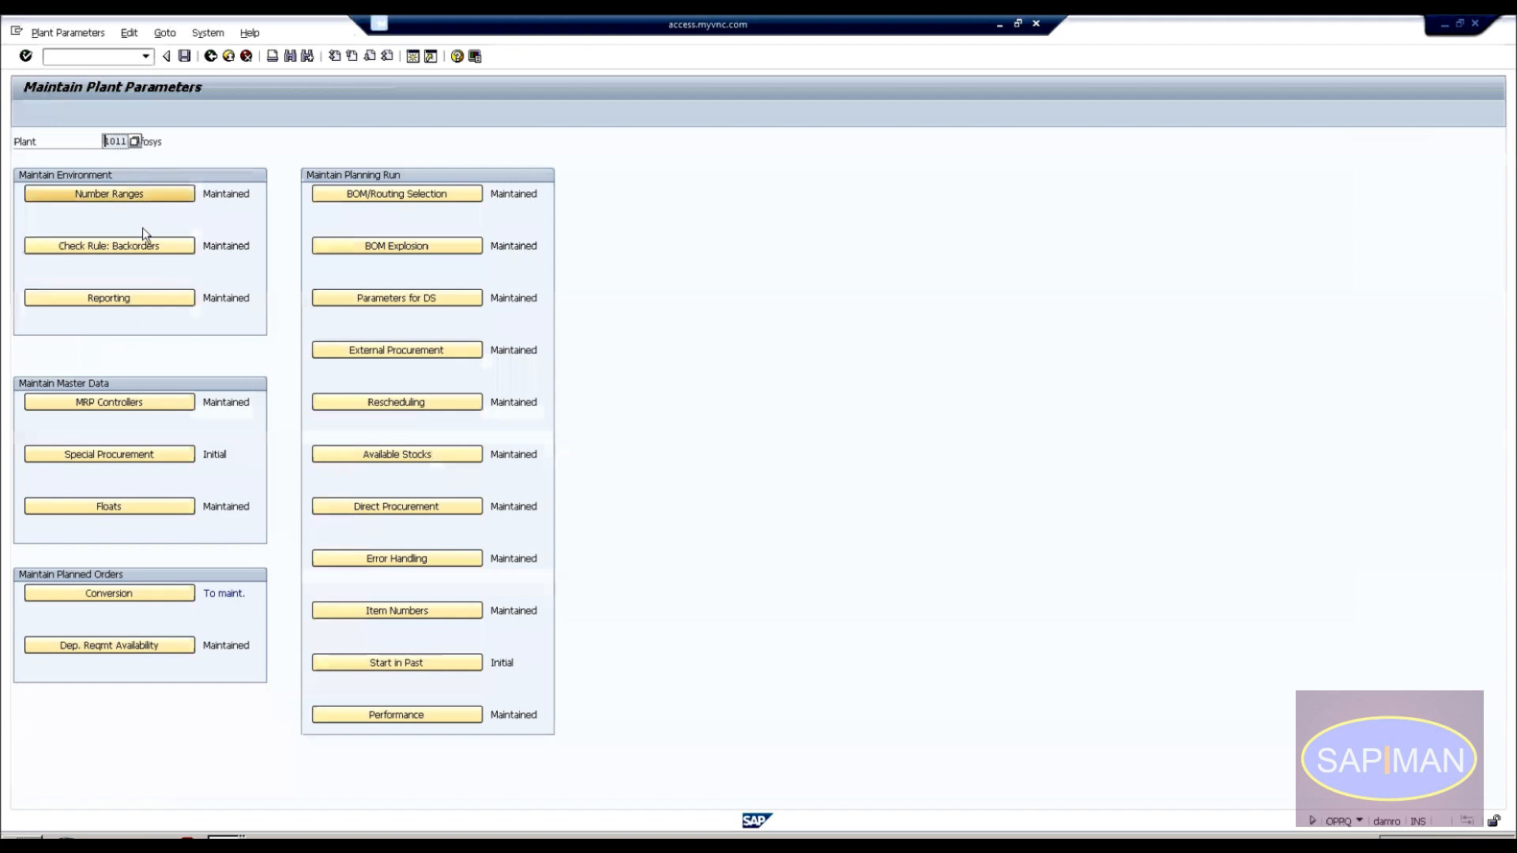
pyautogui.click(112, 403)
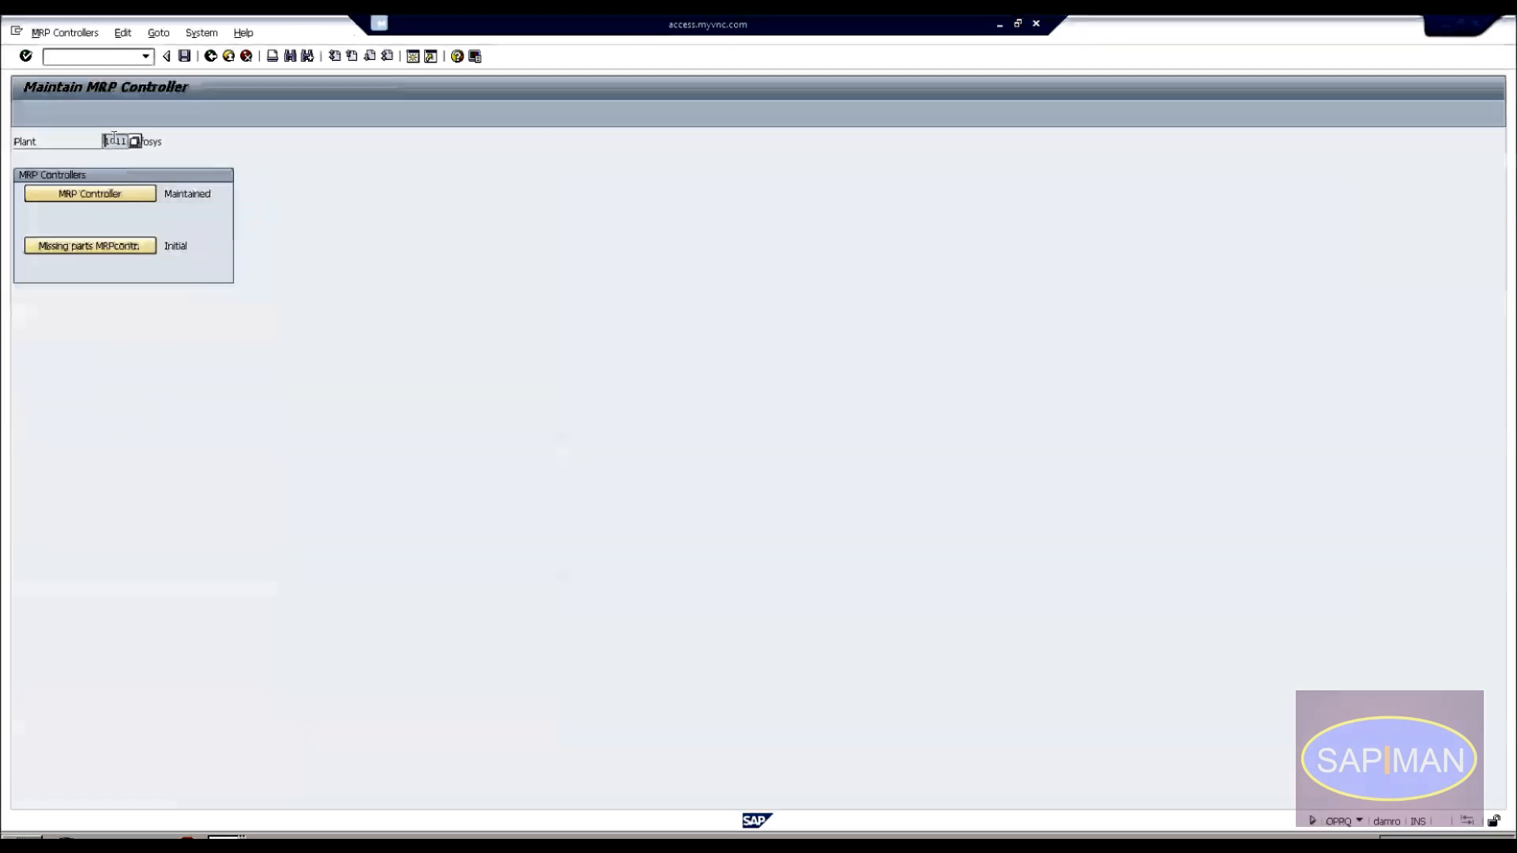
# Return to the implementation guide and collapse the Plant Parameters and Material Requirements Planning nodes.
pyautogui.click(211, 56)
pyautogui.click(211, 56)
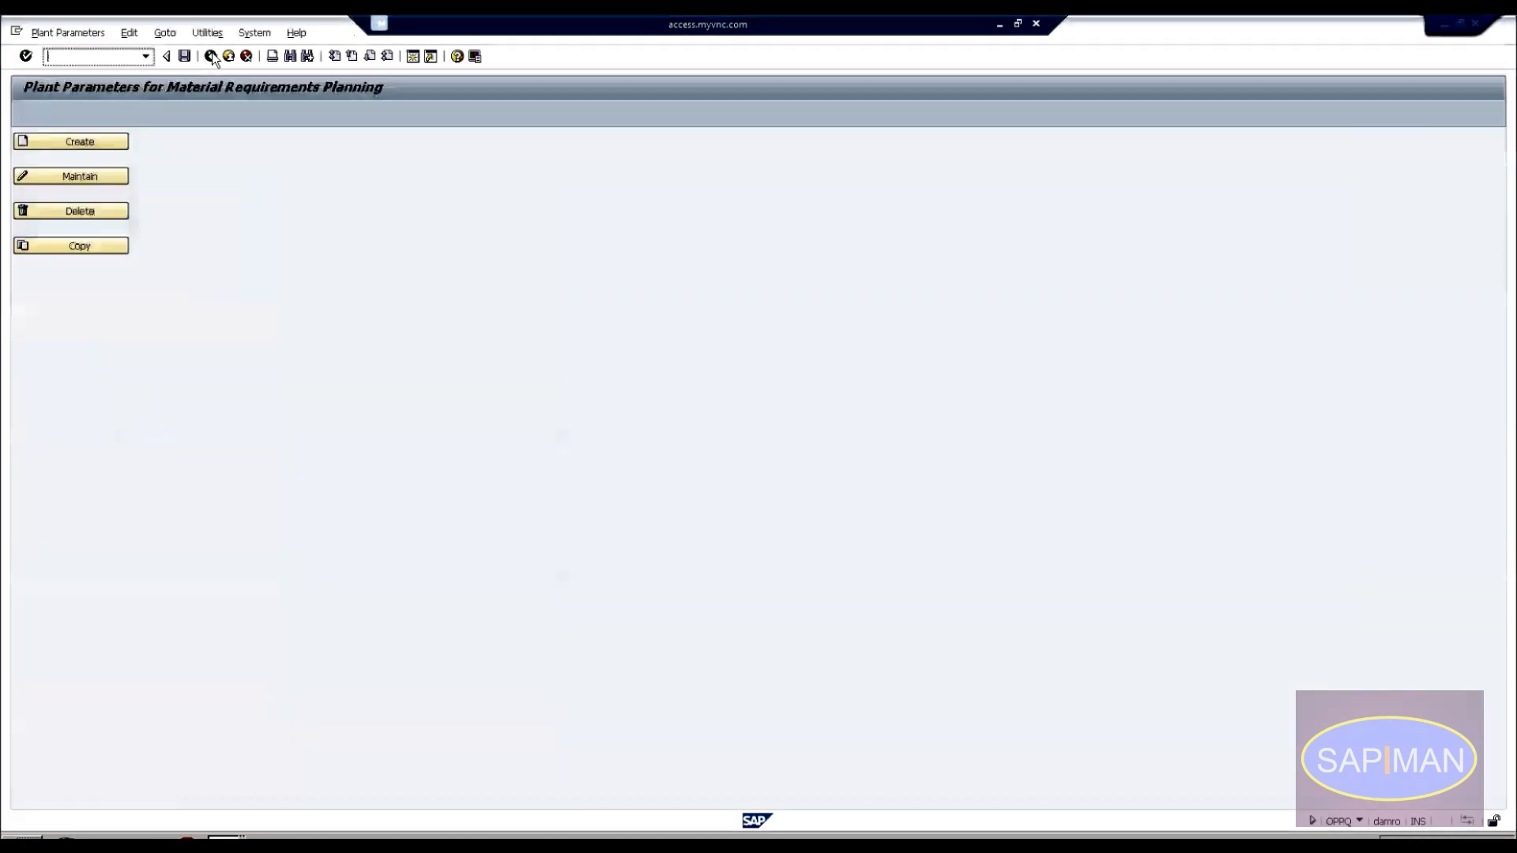
pyautogui.click(211, 57)
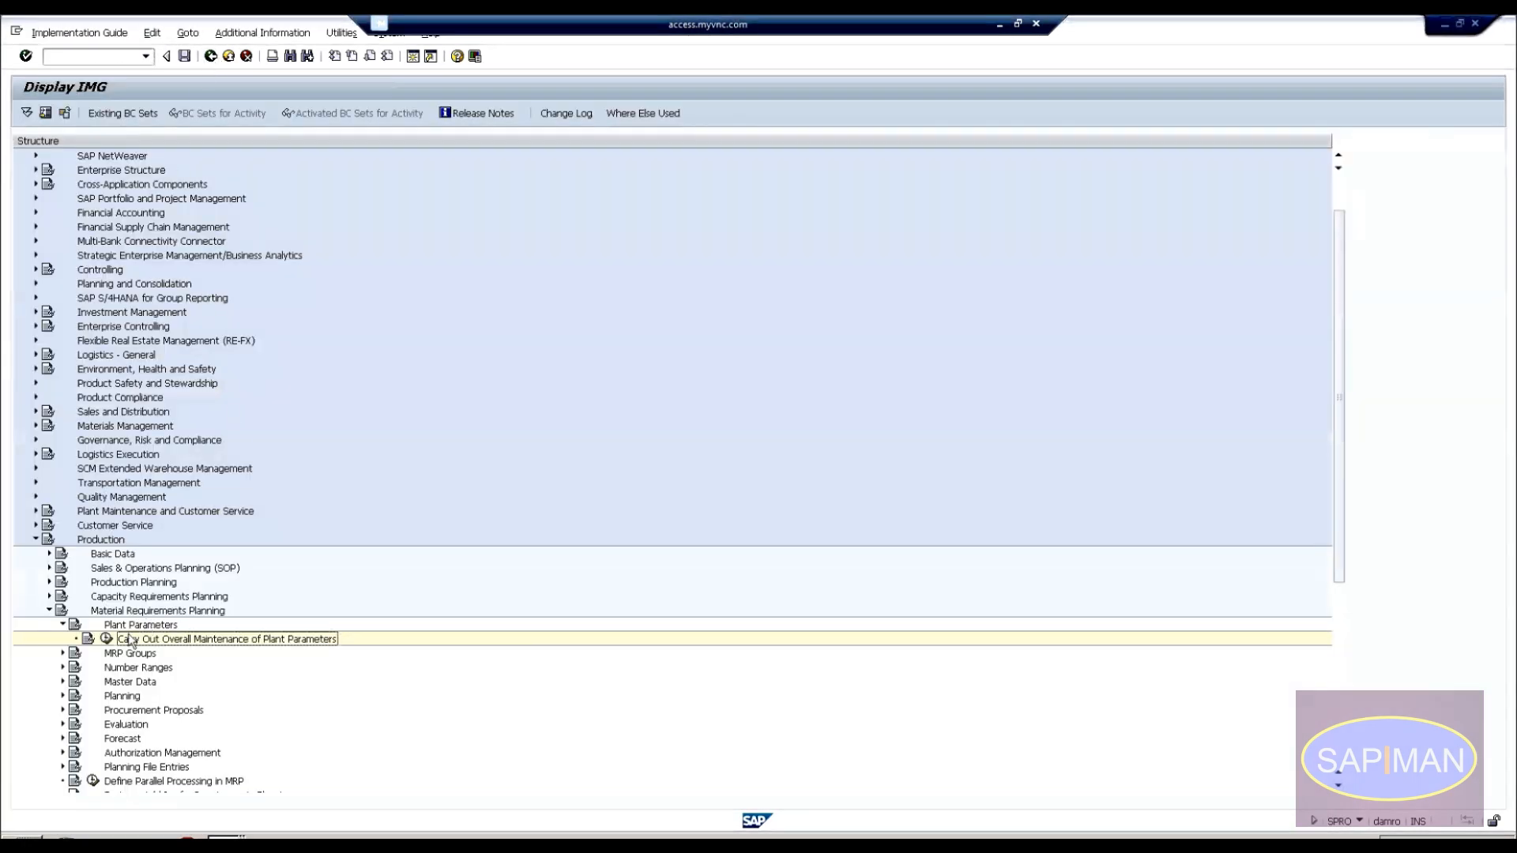
pyautogui.click(62, 625)
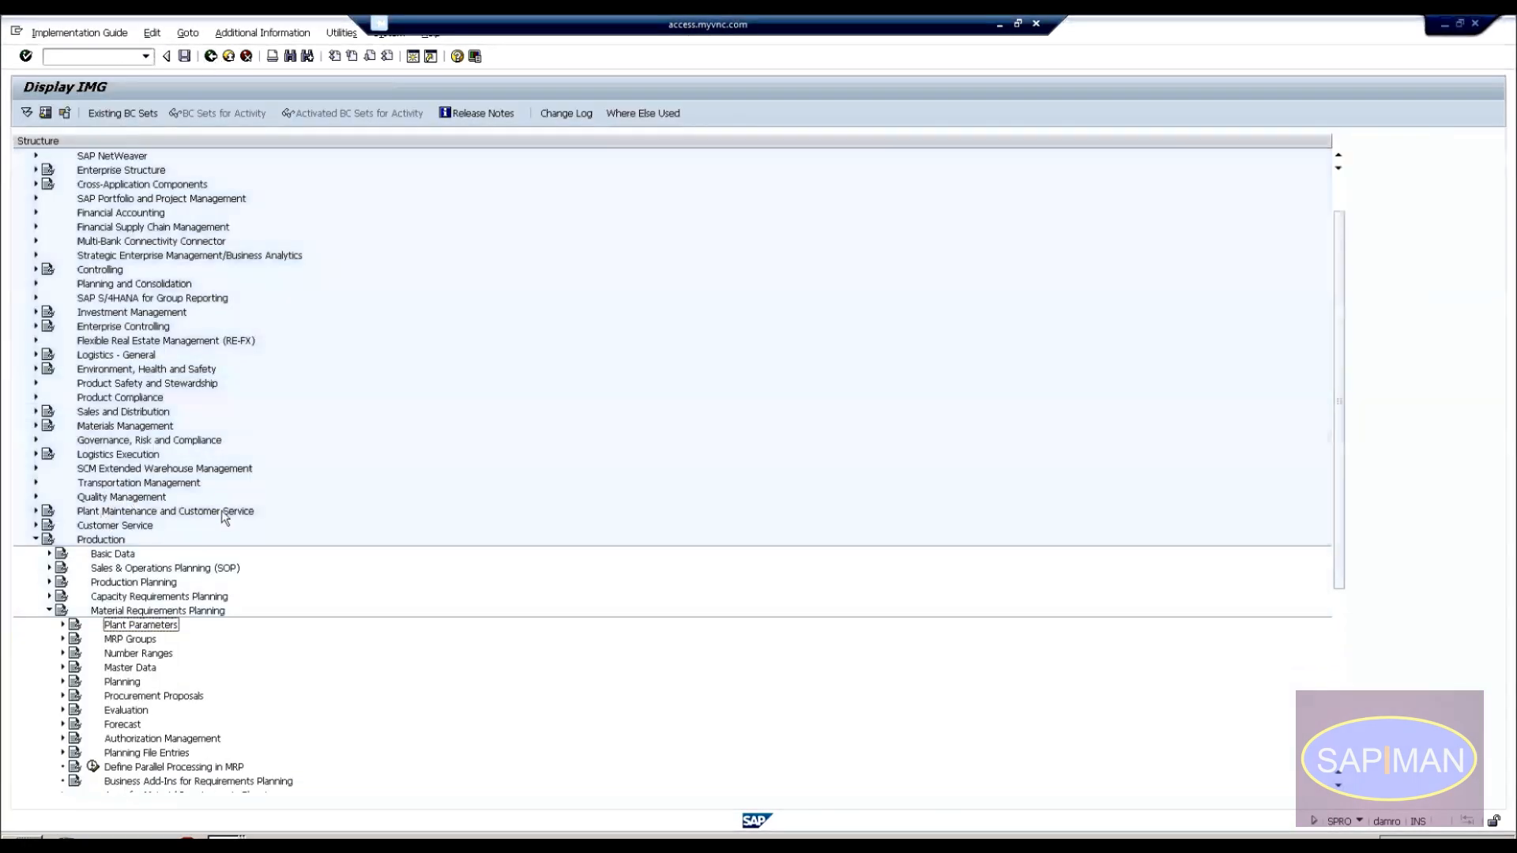
pyautogui.press('Up')
pyautogui.press('Left')
pyautogui.press('Up')
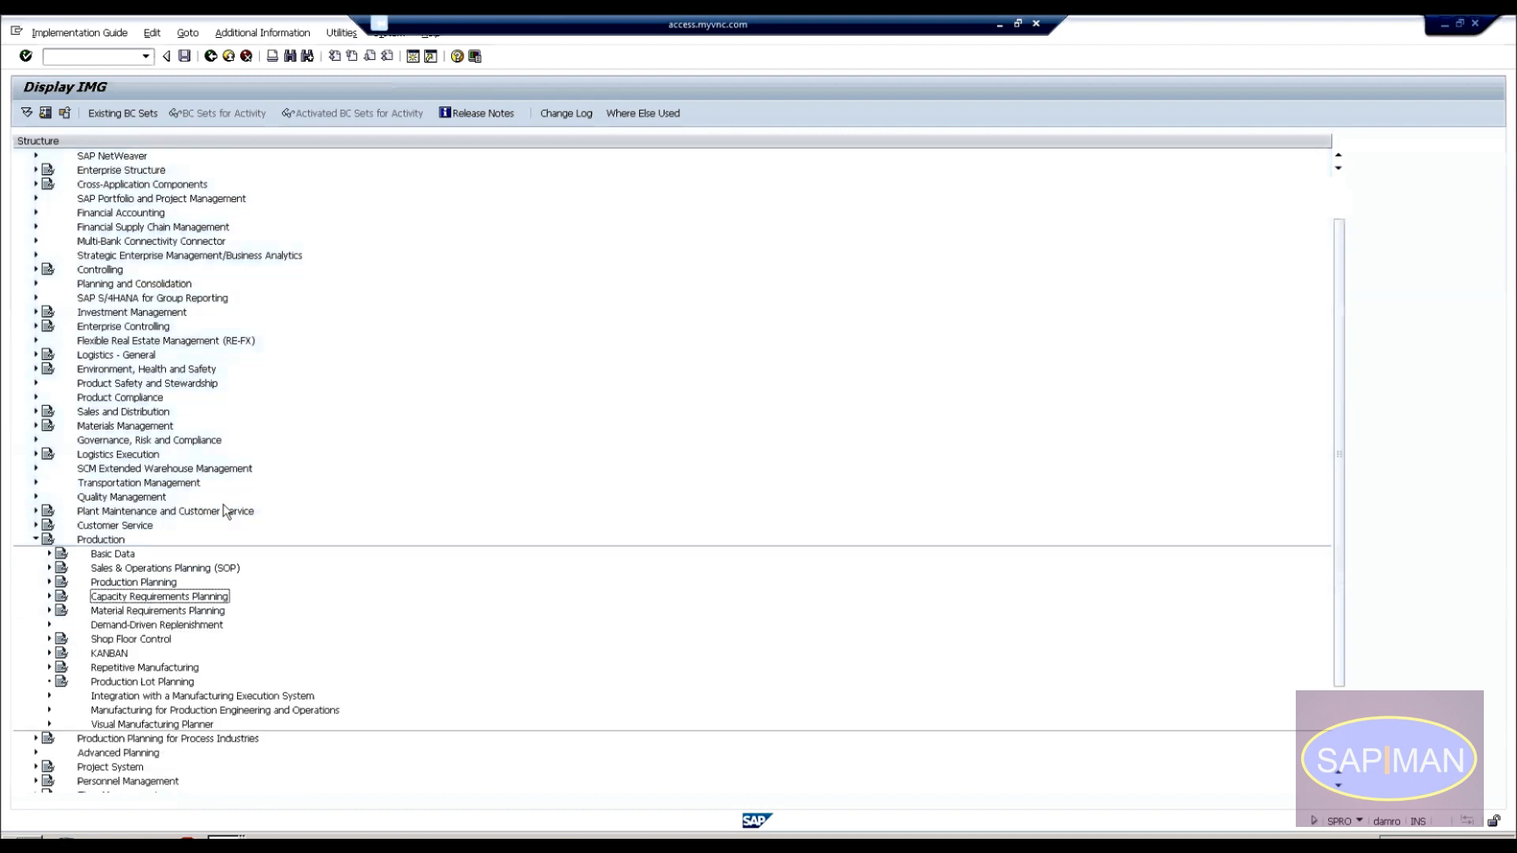
# Examine the subnodes of Basic Data under Production and collapse the node again.
pyautogui.press('Up')
pyautogui.press('Up')
pyautogui.press('Up')
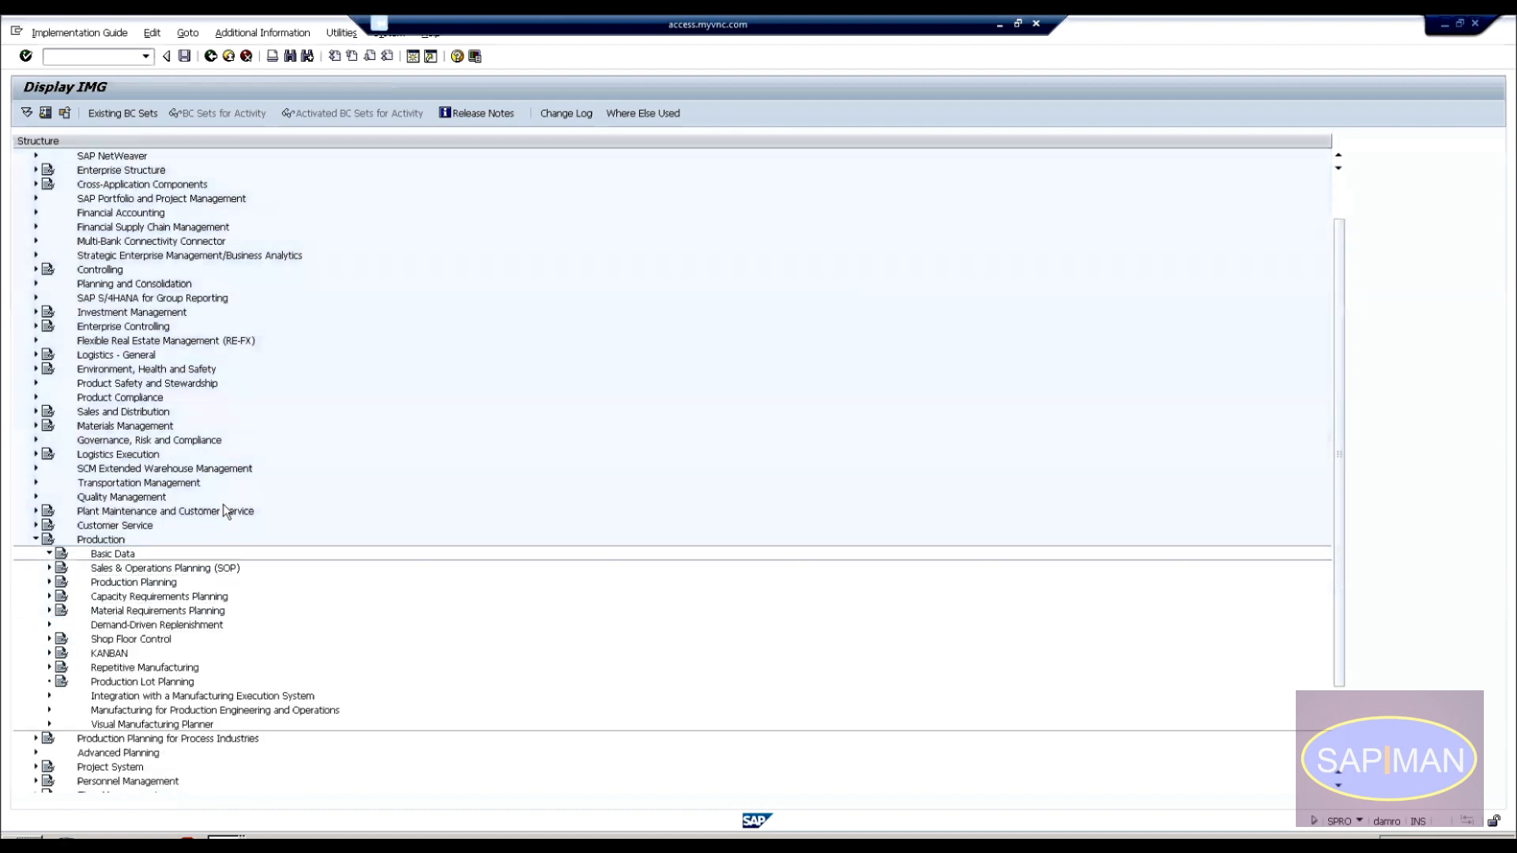
pyautogui.press('Right')
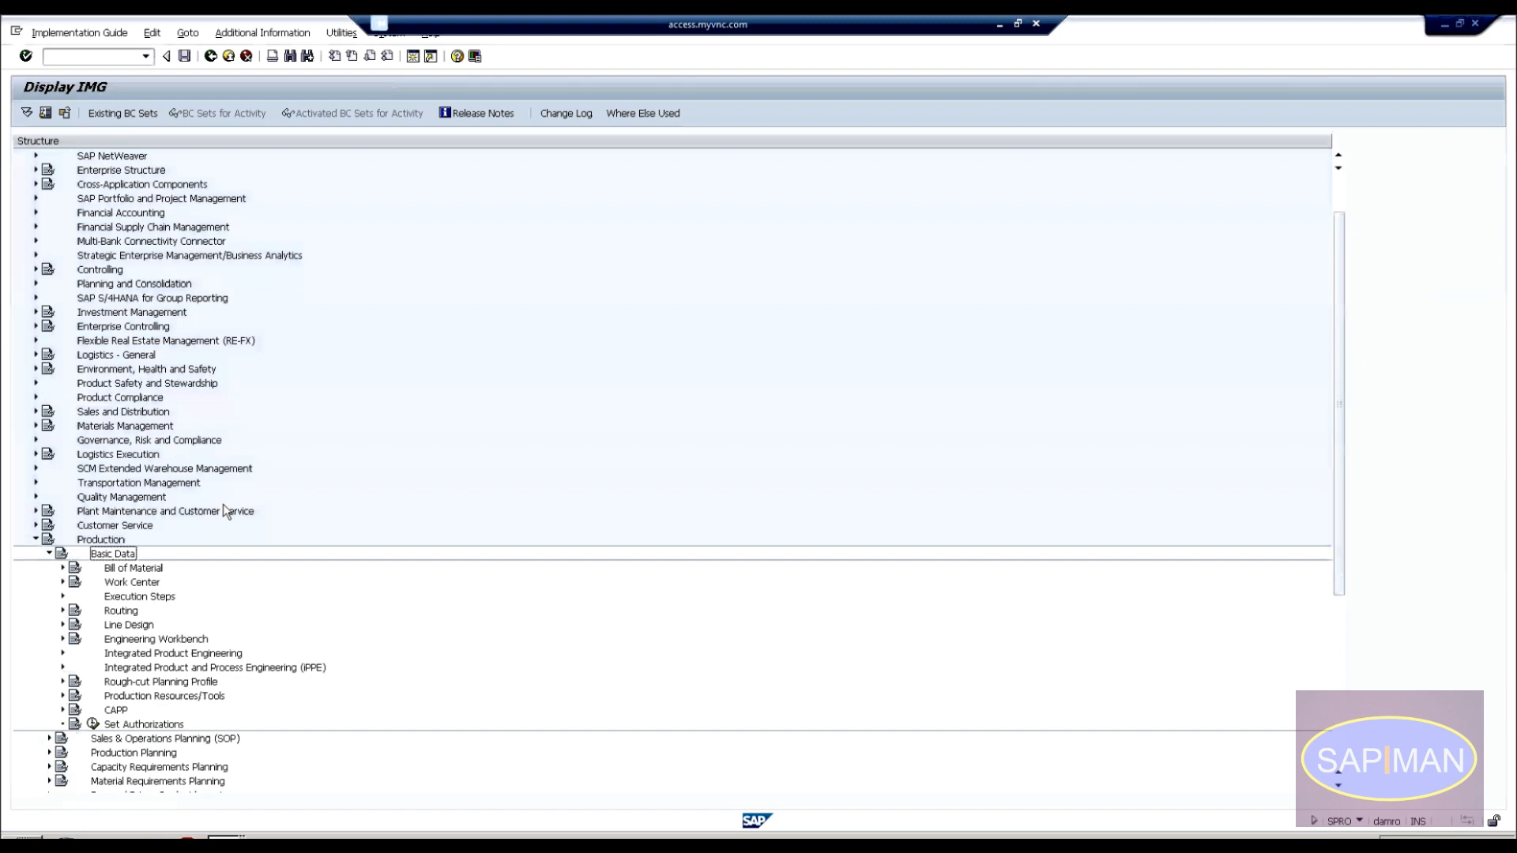
pyautogui.press('Left')
# Expand Shop Floor Control under Production down to the Order activities of its Master Data.
pyautogui.press('Down')
pyautogui.press('Down')
pyautogui.press('Down')
pyautogui.press('Down')
pyautogui.press('Down')
pyautogui.press('Down')
pyautogui.press('Down')
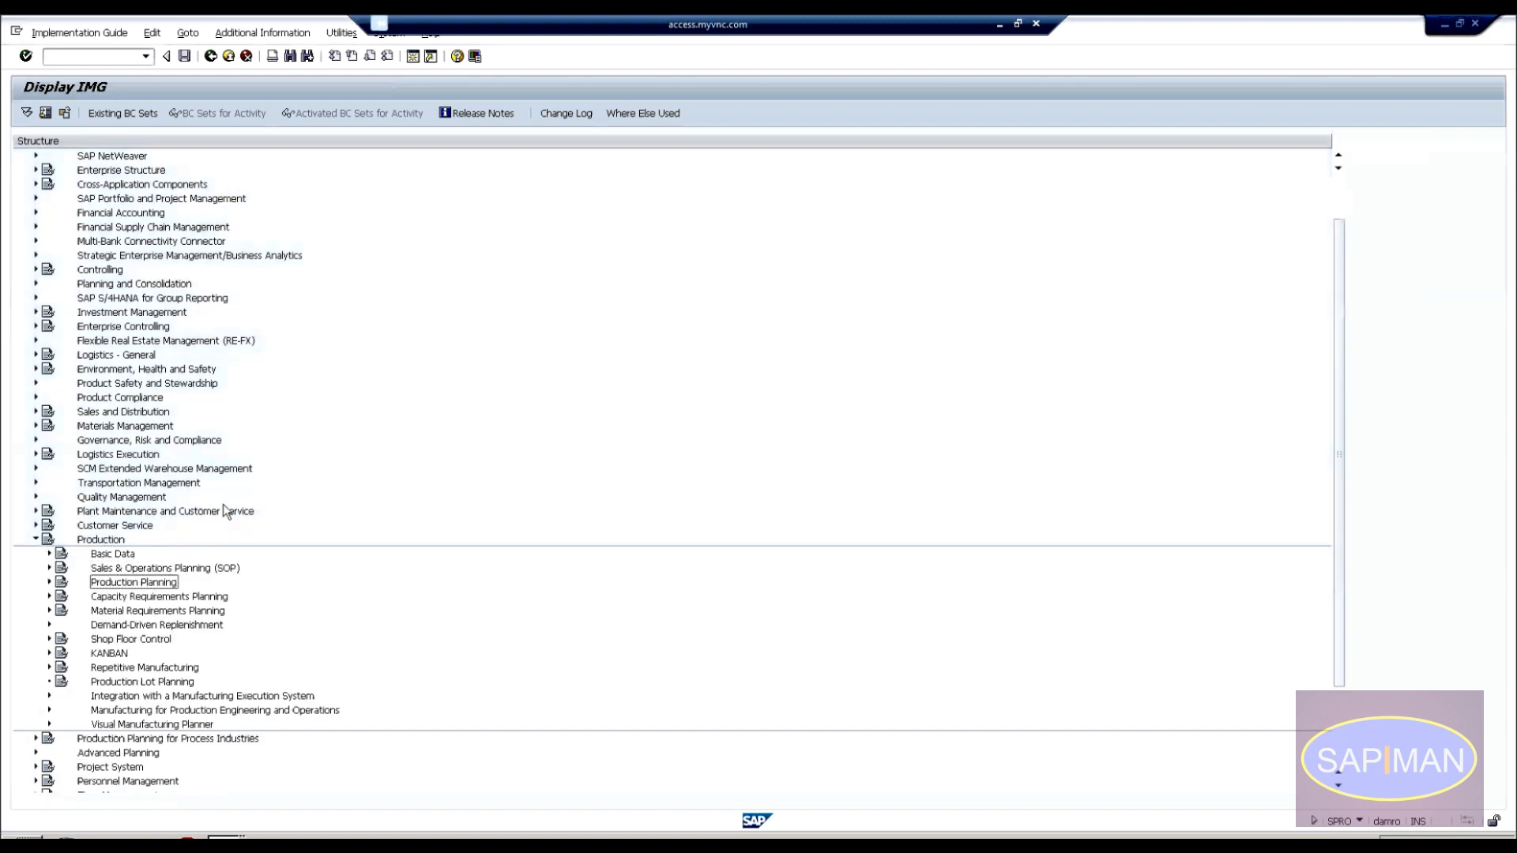
pyautogui.press('Up')
pyautogui.press('Right')
pyautogui.press('Down')
pyautogui.press('Right')
pyautogui.press('Down')
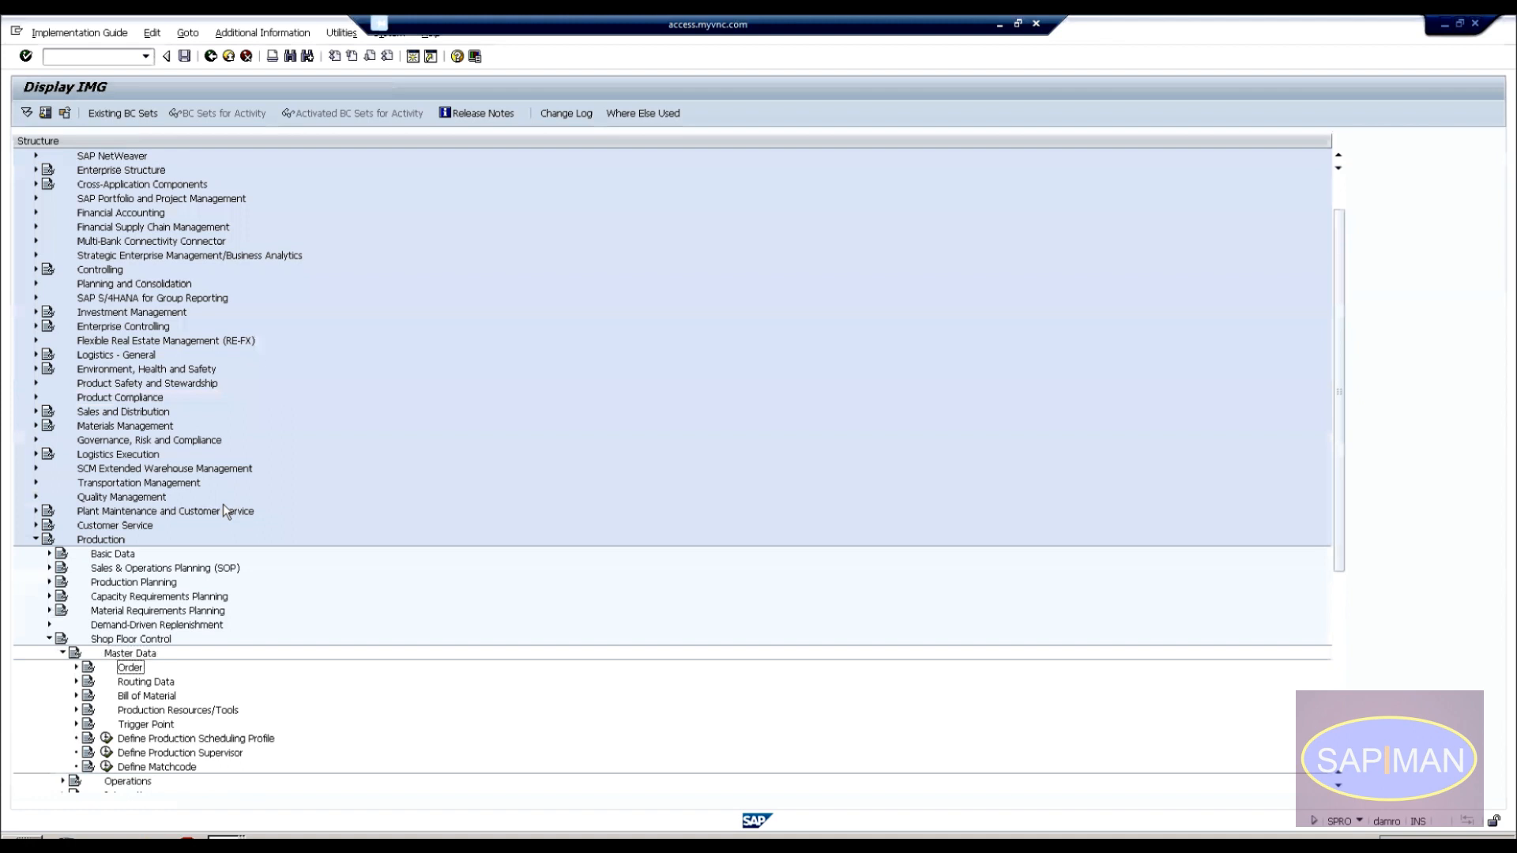
pyautogui.press('Right')
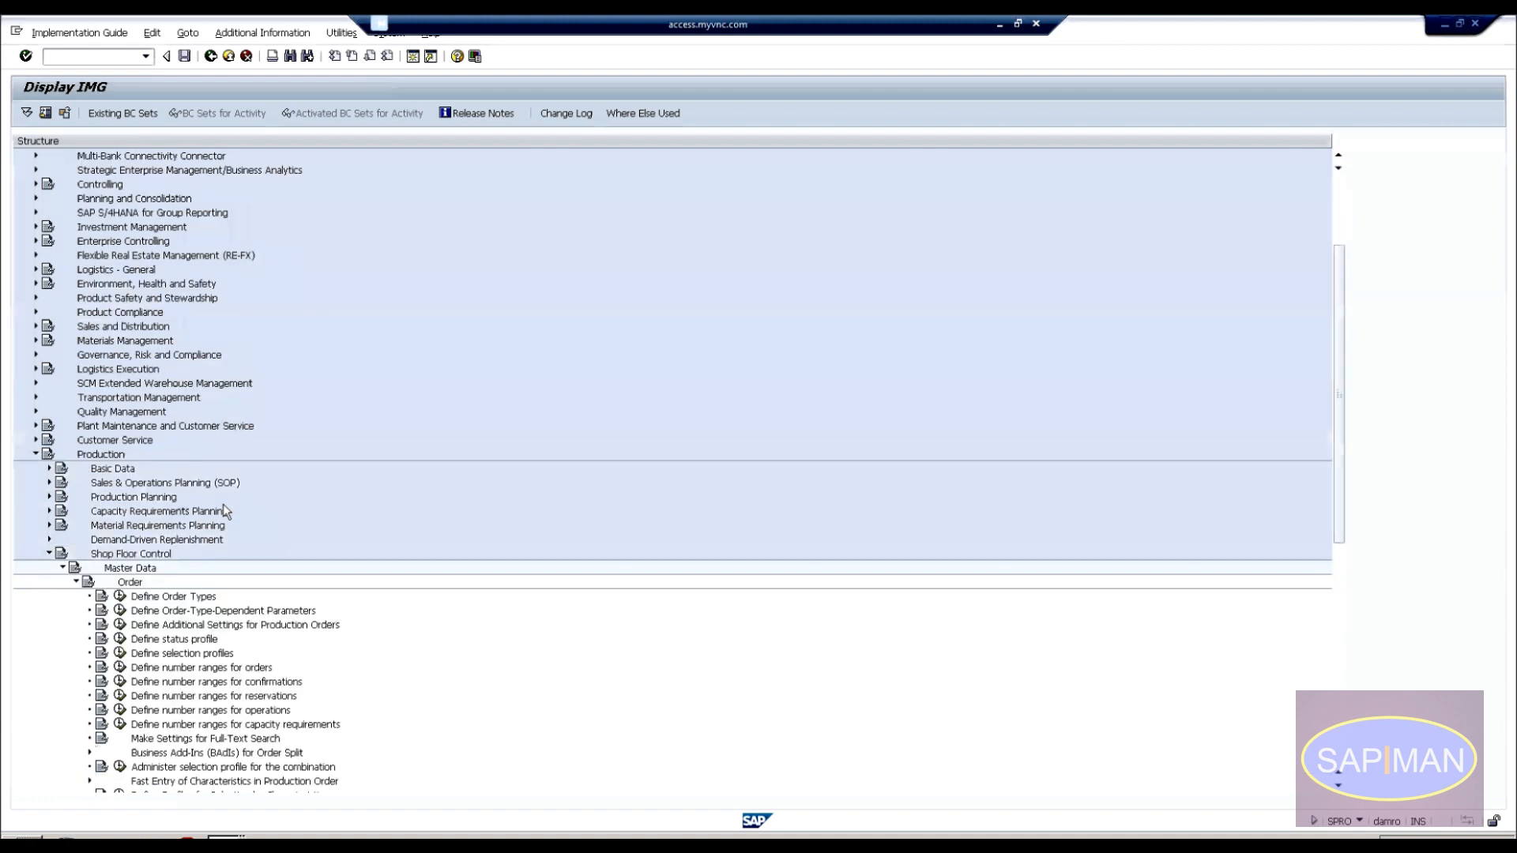
# Collapse the Order, Master Data and Shop Floor Control nodes in the implementation guide.
pyautogui.press('Left')
pyautogui.press('Left')
pyautogui.press('Left')
pyautogui.press('Left')
pyautogui.press('Left')
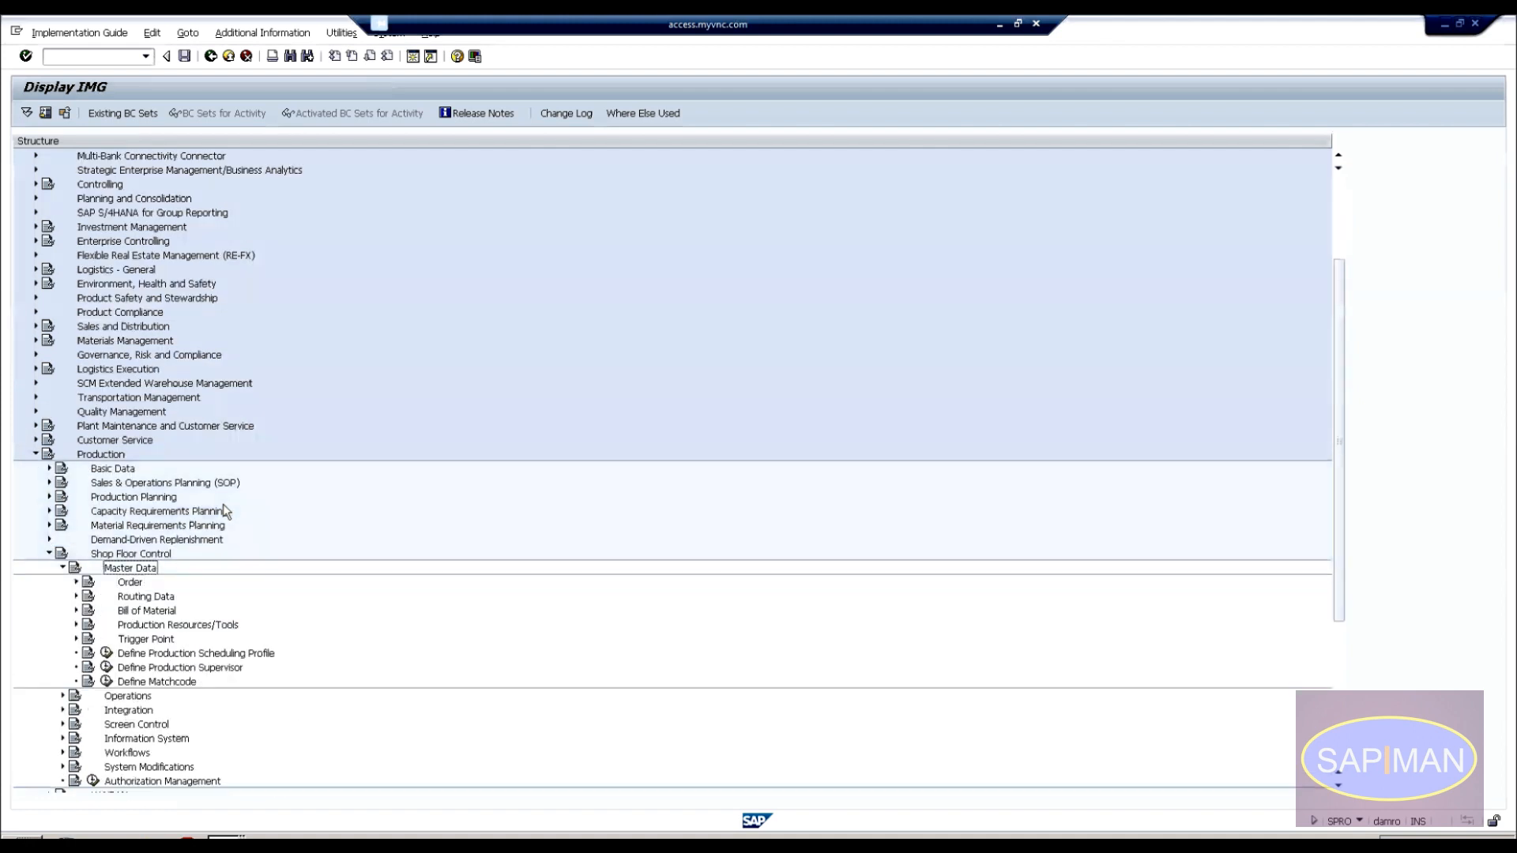
pyautogui.press('Up')
pyautogui.press('Up')
# Expand the Production Planning node under Production and its Demand Management subnode.
pyautogui.press('Up')
pyautogui.press('Up')
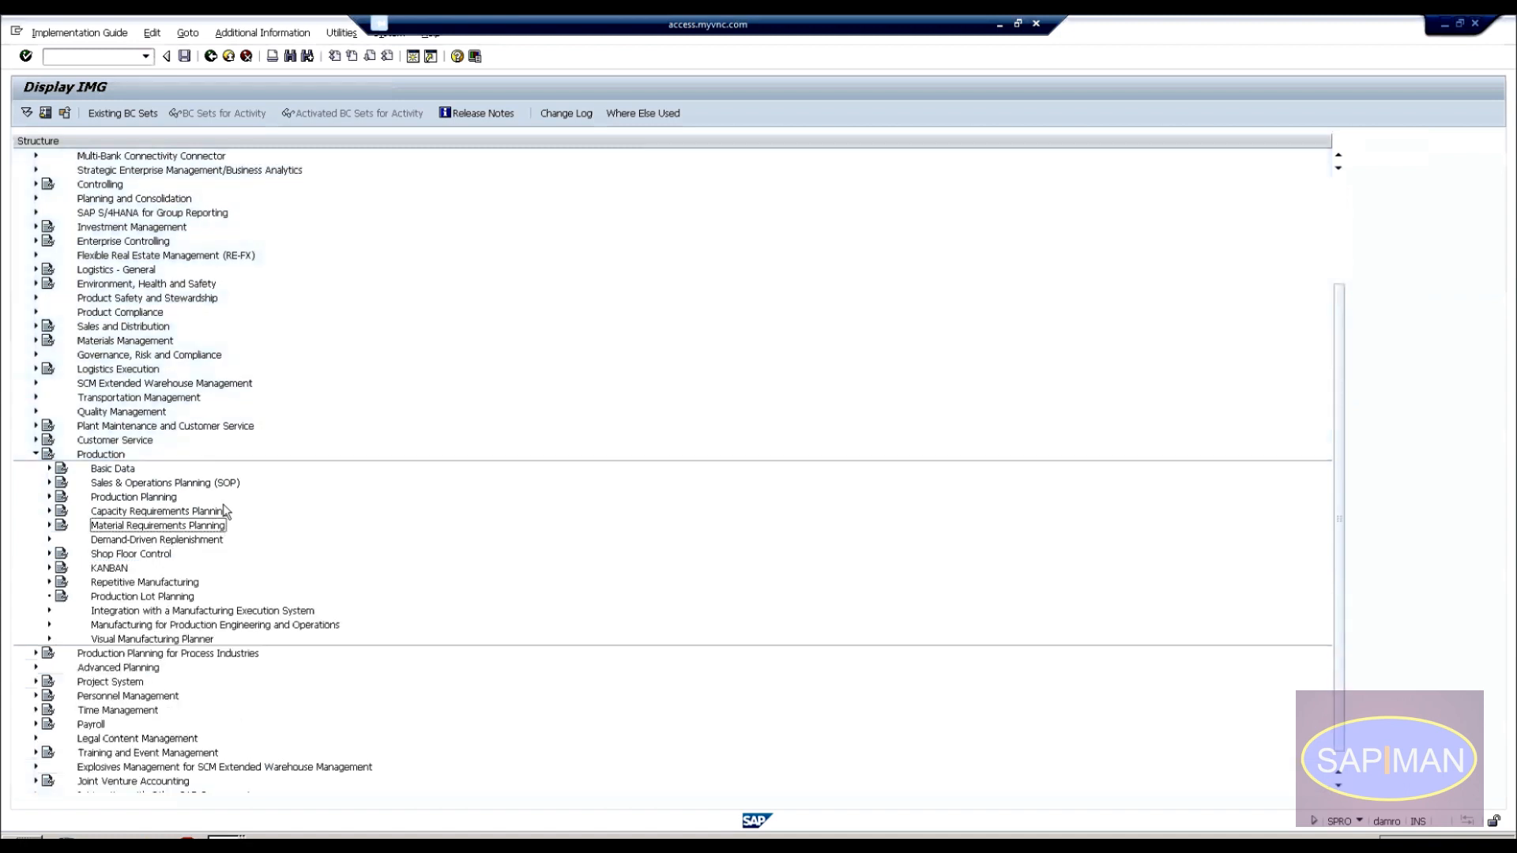
pyautogui.press('Right')
pyautogui.press('Down')
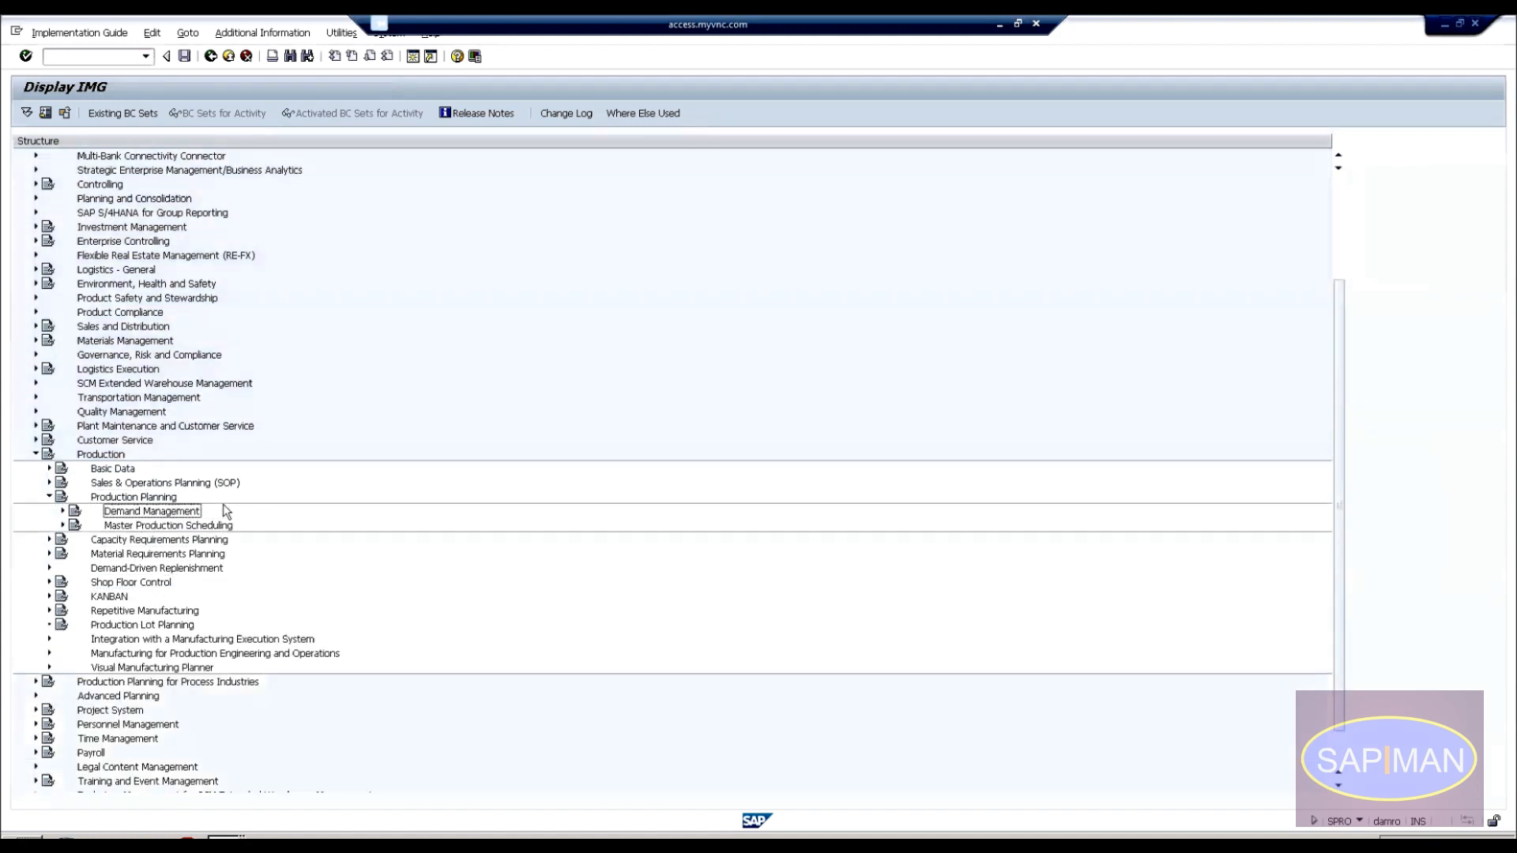
pyautogui.press('Right')
pyautogui.press('Down')
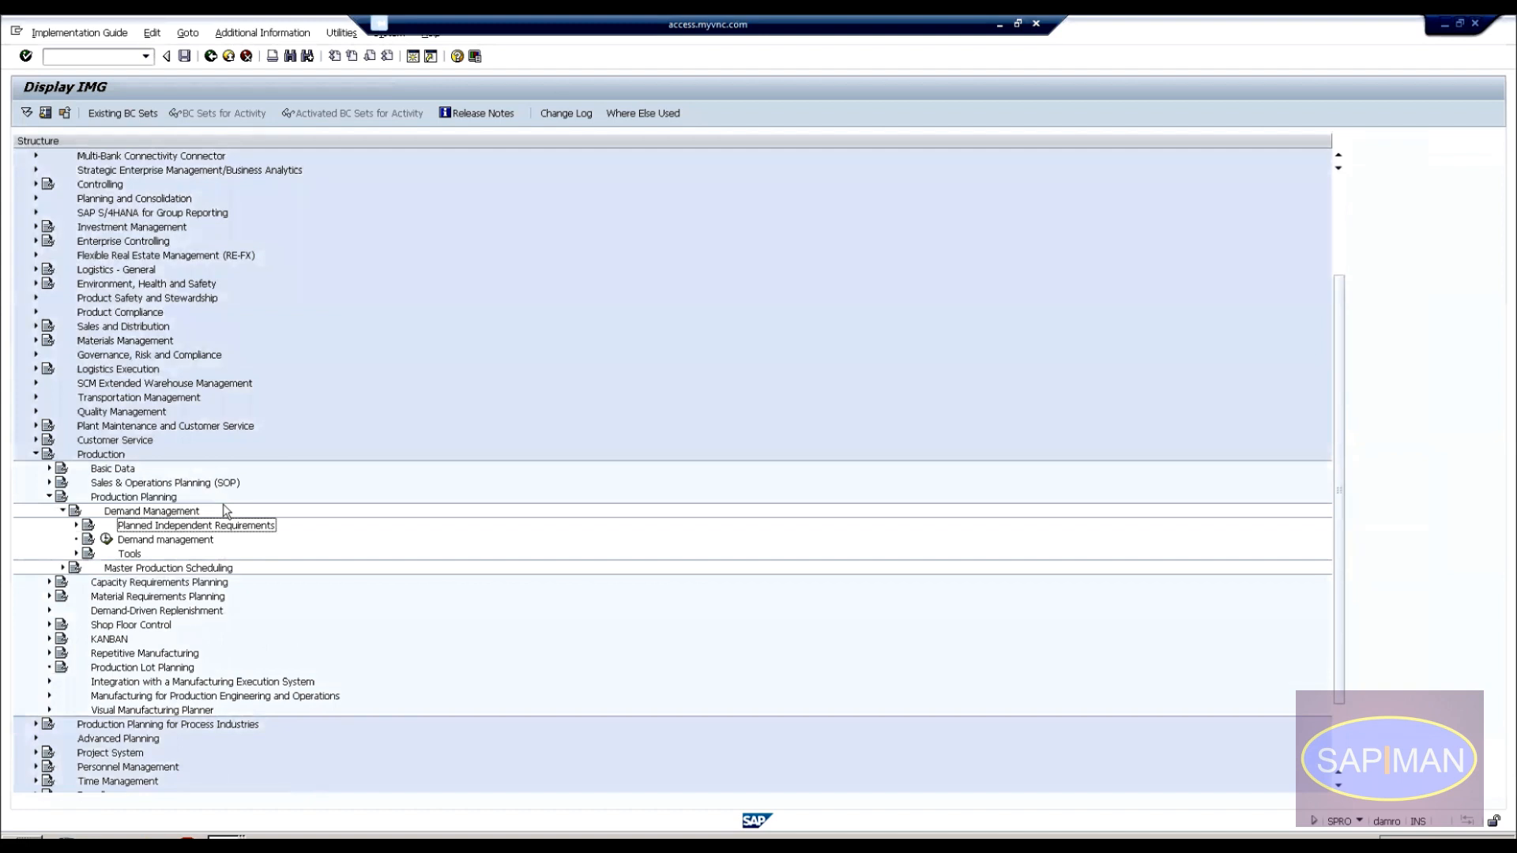
# Check the Planned Independent Requirements and Tools nodes under Demand Management, collapsing each one again.
pyautogui.press('Right')
pyautogui.press('Left')
pyautogui.press('Down')
pyautogui.press('Down')
pyautogui.press('Right')
pyautogui.press('Left')
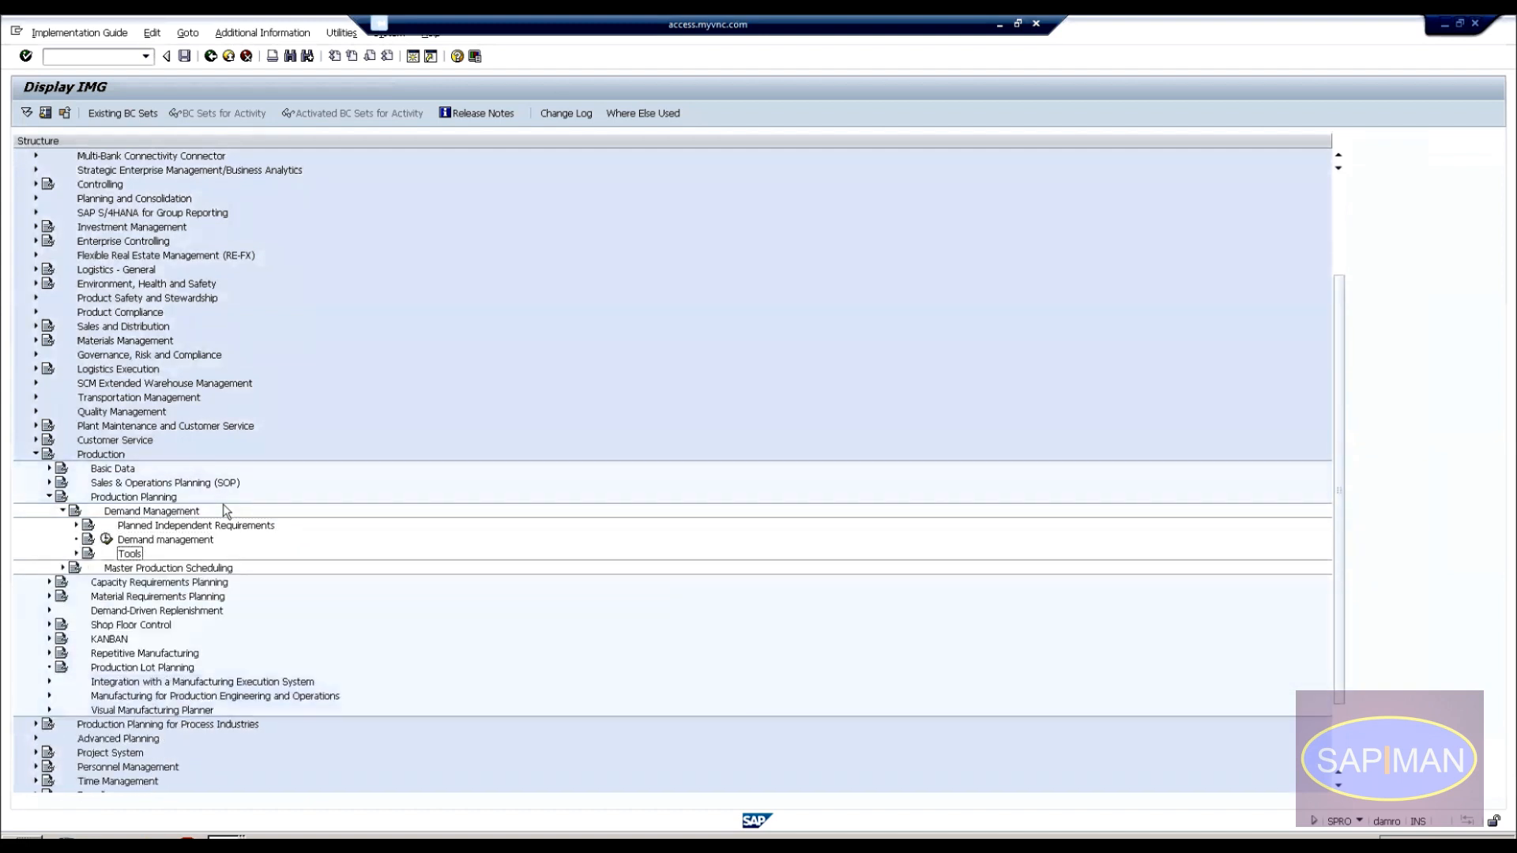
pyautogui.press('Right')
pyautogui.press('Left')
# Collapse the Demand Management and Production Planning nodes in the implementation guide.
pyautogui.press('Up')
pyautogui.press('Up')
pyautogui.press('Up')
pyautogui.press('Left')
pyautogui.press('Up')
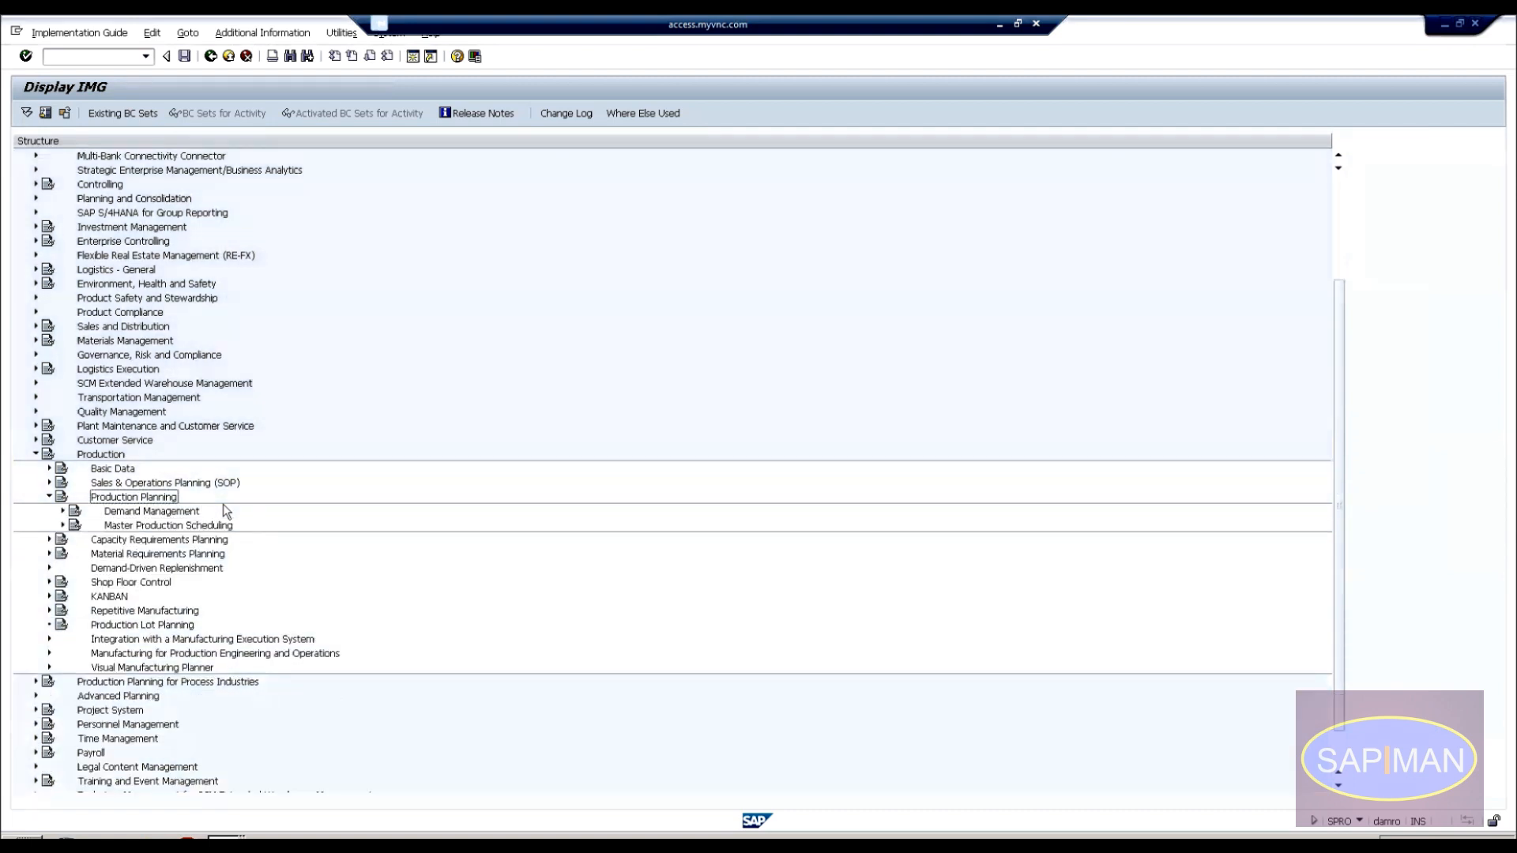
pyautogui.press('Left')
# Expand Basic Data under Production, check the activities of Bill of Material and collapse that subnode again.
pyautogui.press('Up')
pyautogui.press('Up')
pyautogui.press('Right')
pyautogui.press('Down')
pyautogui.press('Right')
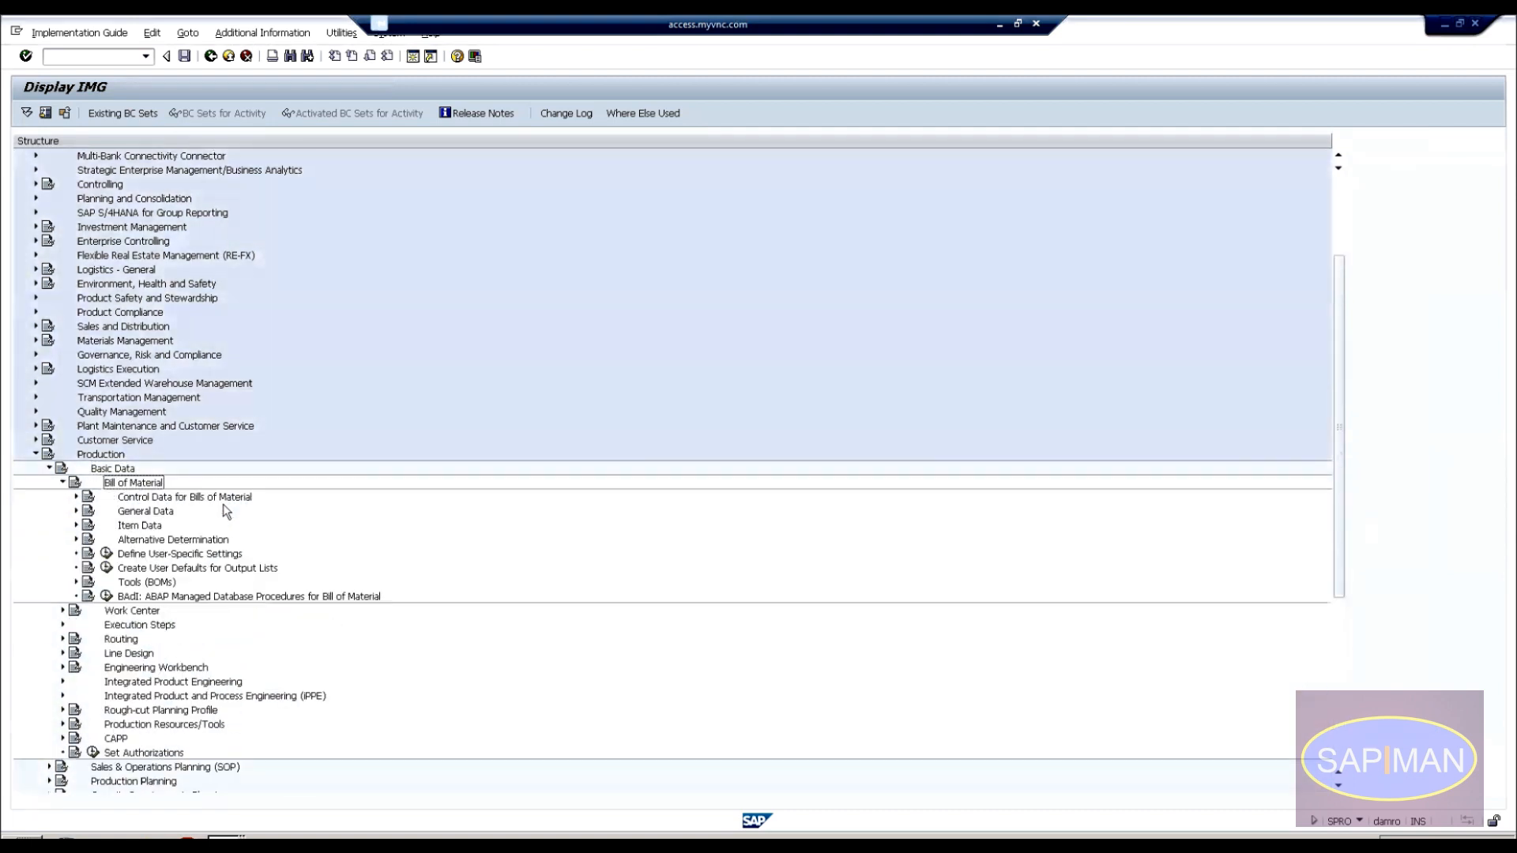
pyautogui.press('Left')
pyautogui.press('Down')
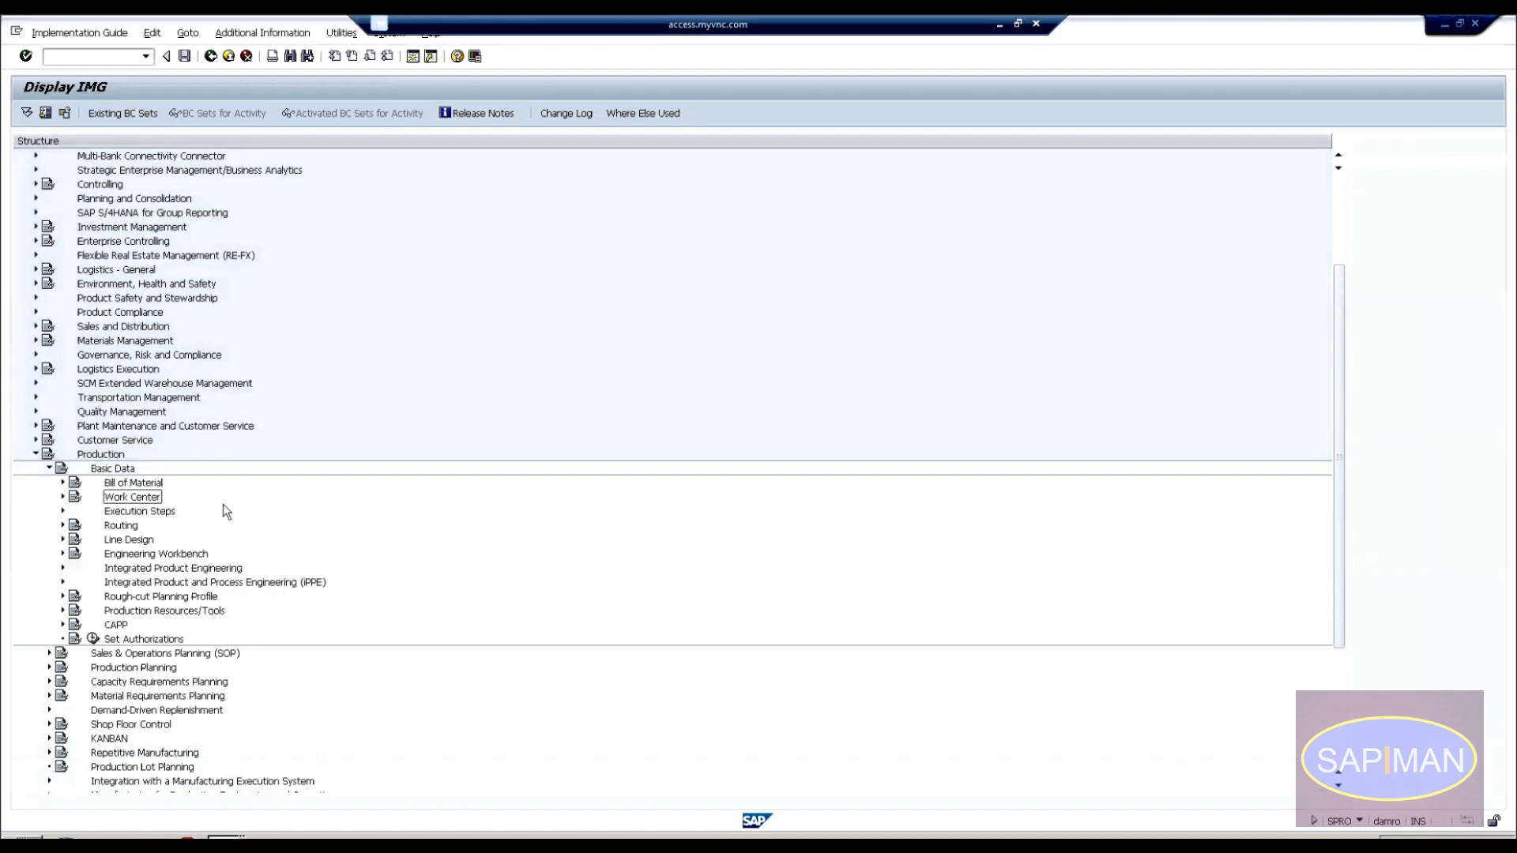
# Check the Rough-cut Planning Profile, Integrated Product and Process Engineering (iPPE) and Integrated Product Engineering nodes under Basic Data, collapsing each again.
pyautogui.press('Down')
pyautogui.press('Down')
pyautogui.press('Down')
pyautogui.press('Down')
pyautogui.press('Down')
pyautogui.press('Down')
pyautogui.press('Down')
pyautogui.press('Right')
pyautogui.press('Left')
pyautogui.press('Up')
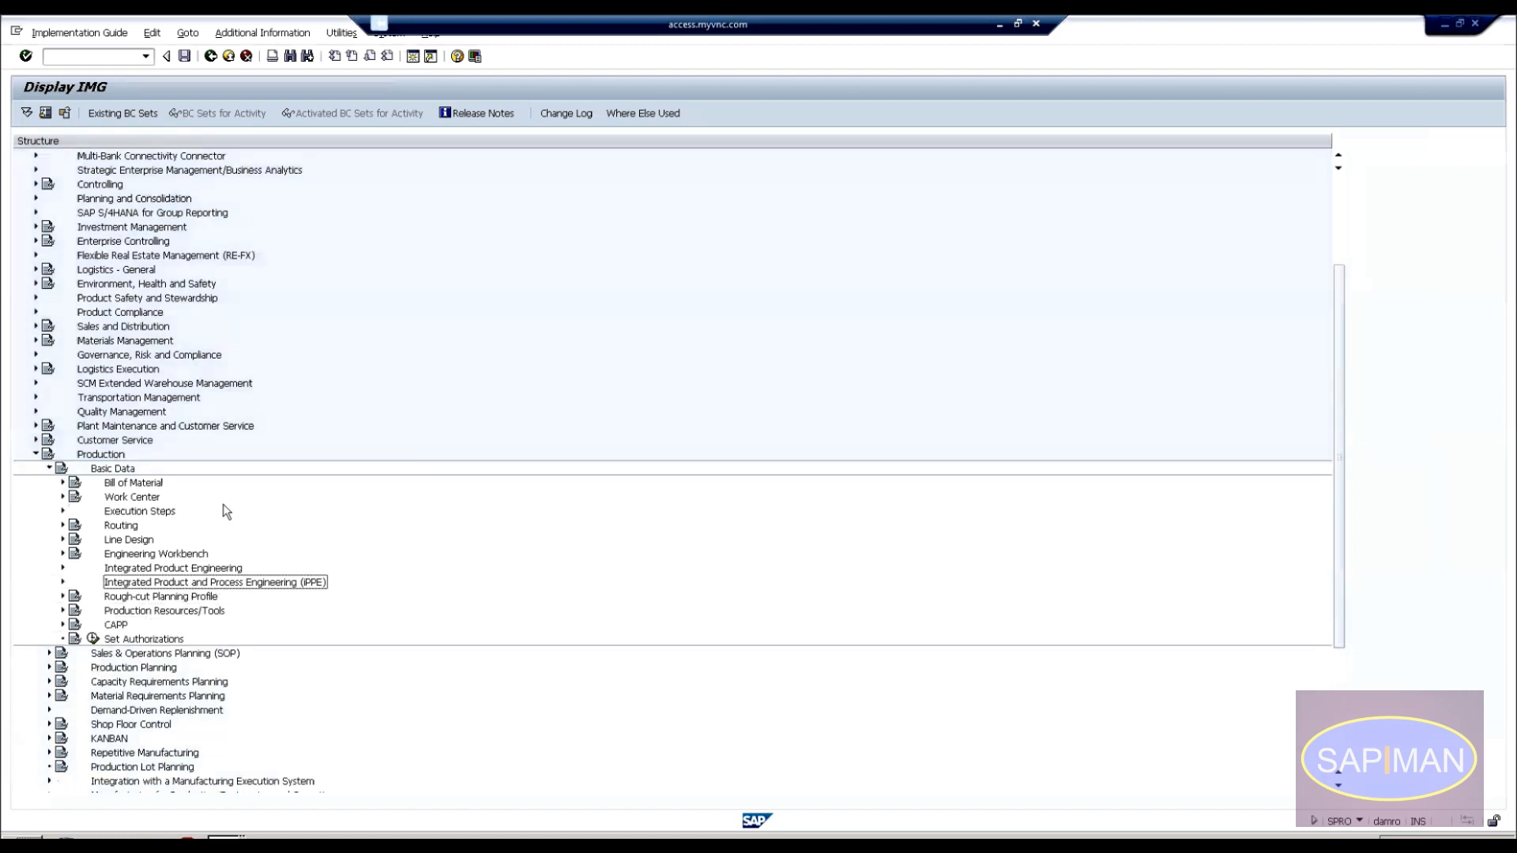
pyautogui.press('Right')
pyautogui.press('Left')
pyautogui.press('Up')
pyautogui.press('Right')
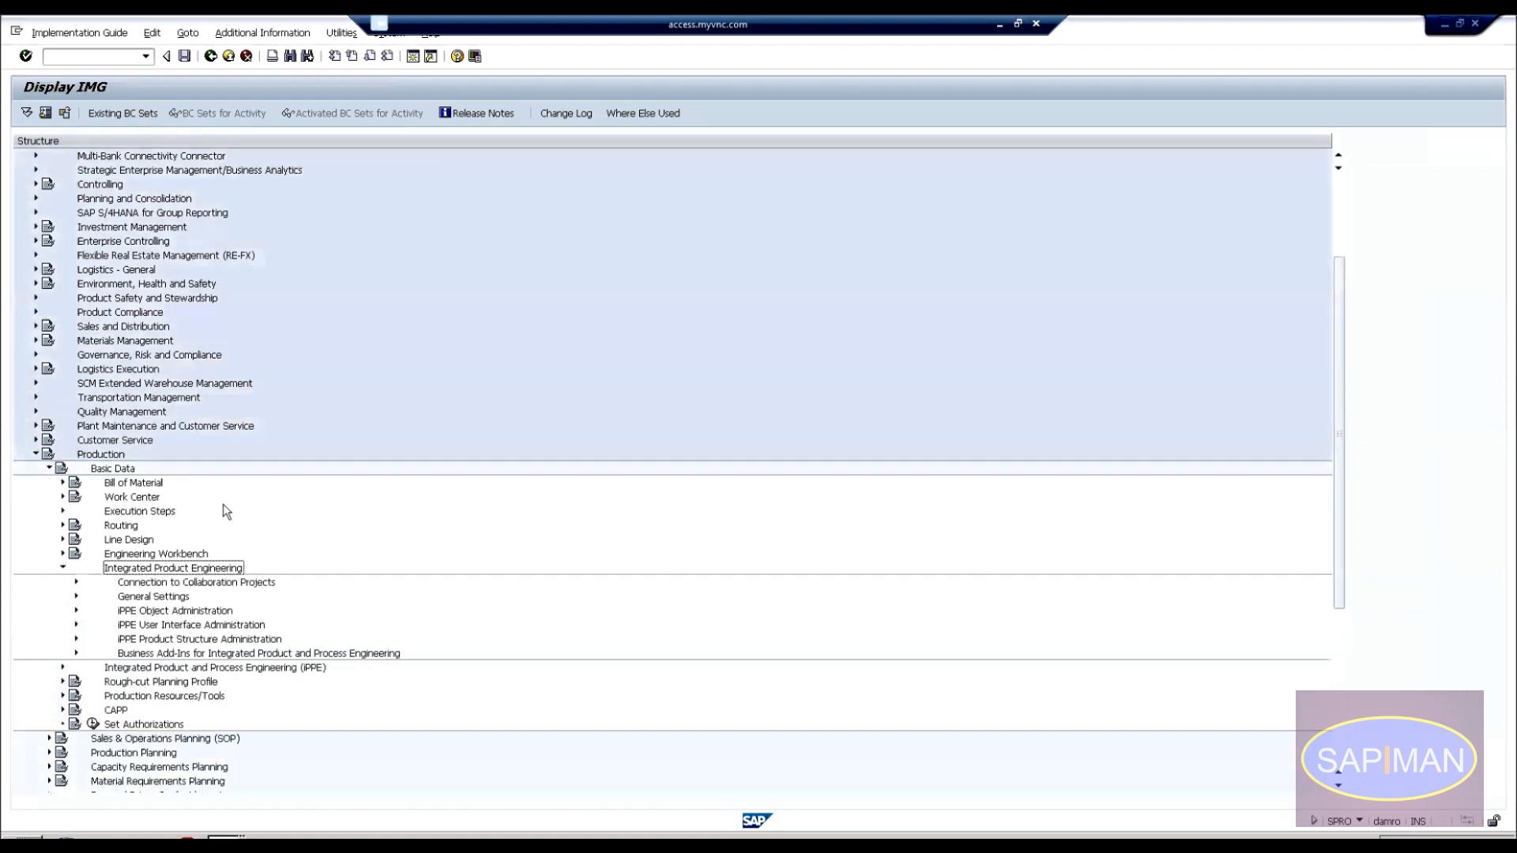
pyautogui.press('Left')
# Return to the upper subnodes of Basic Data and collapse the Basic Data node.
pyautogui.press('Up')
pyautogui.press('Up')
pyautogui.press('Up')
pyautogui.press('Up')
pyautogui.press('Up')
pyautogui.press('Up')
pyautogui.press('Up')
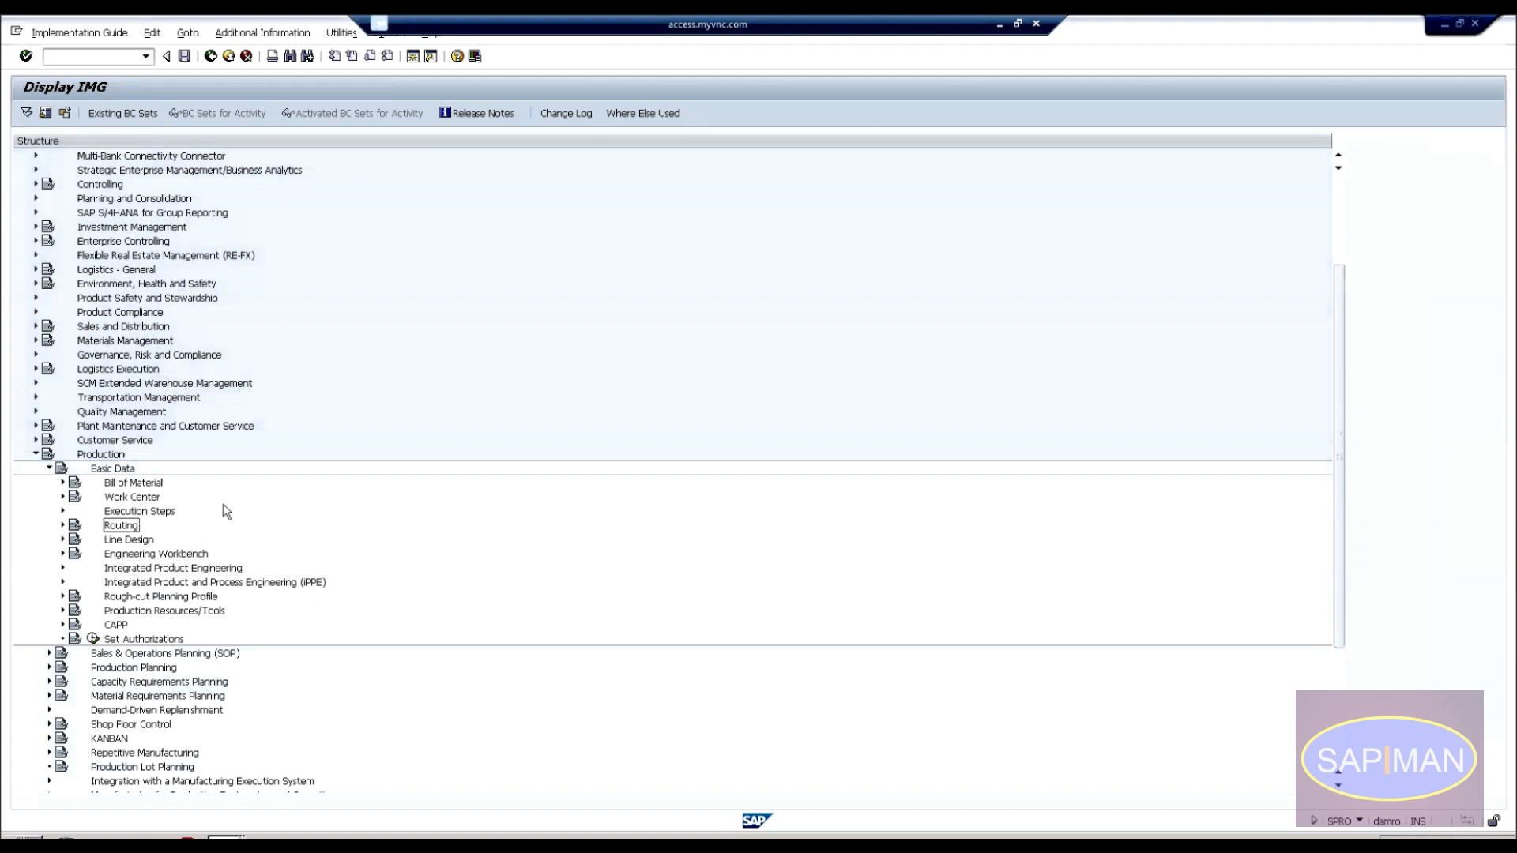
pyautogui.press('Left')
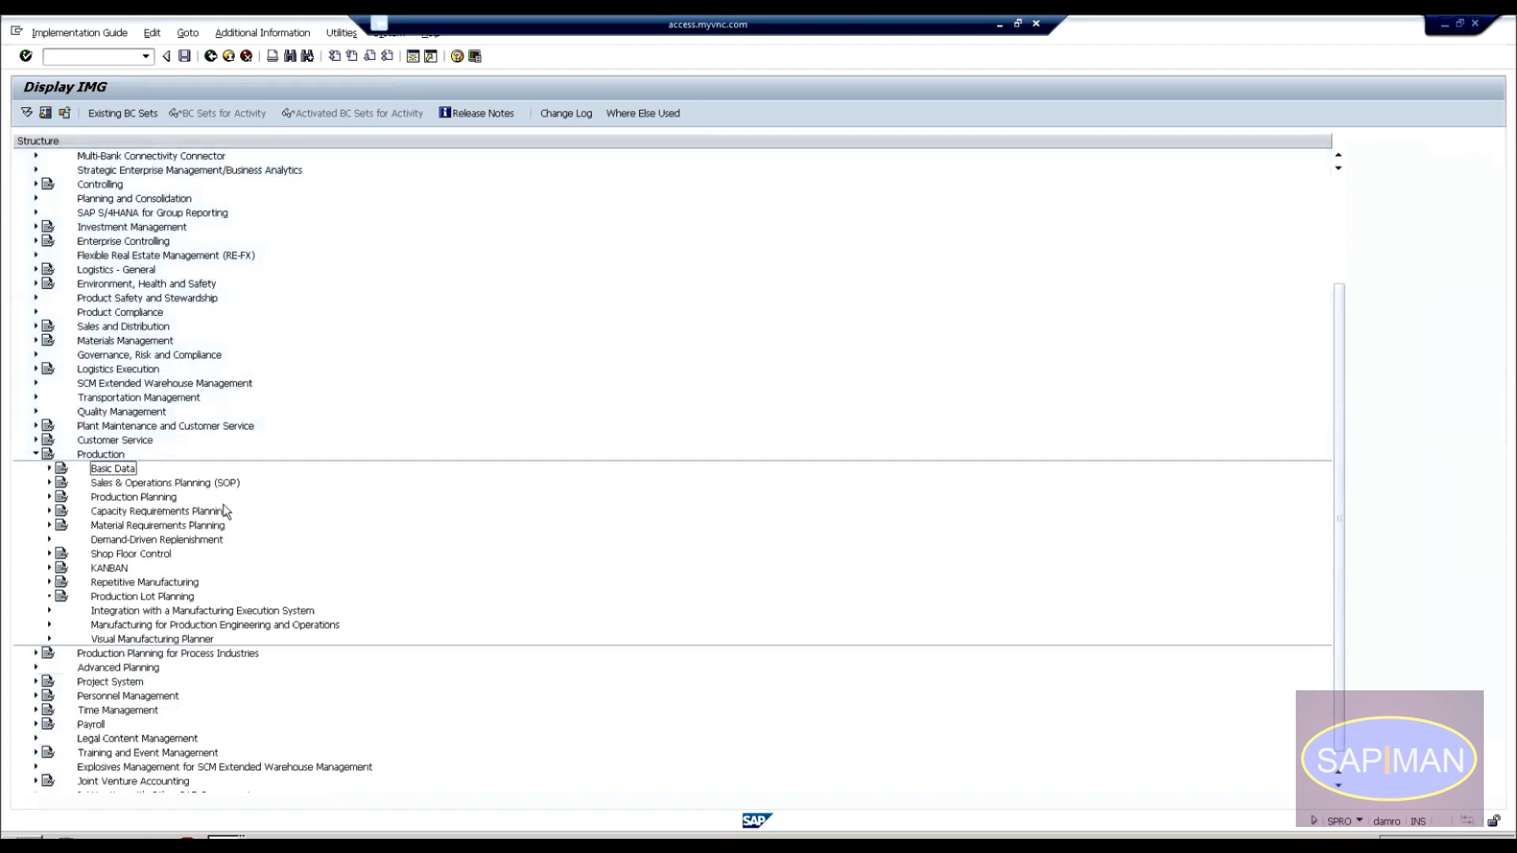
# Look through the subnodes of Production from Basic Data down to Integration with a Manufacturing Execution System.
pyautogui.press('Down')
pyautogui.press('Down')
pyautogui.press('Down')
pyautogui.press('Down')
pyautogui.press('Down')
pyautogui.press('Down')
pyautogui.press('Down')
pyautogui.press('Down')
pyautogui.press('Down')
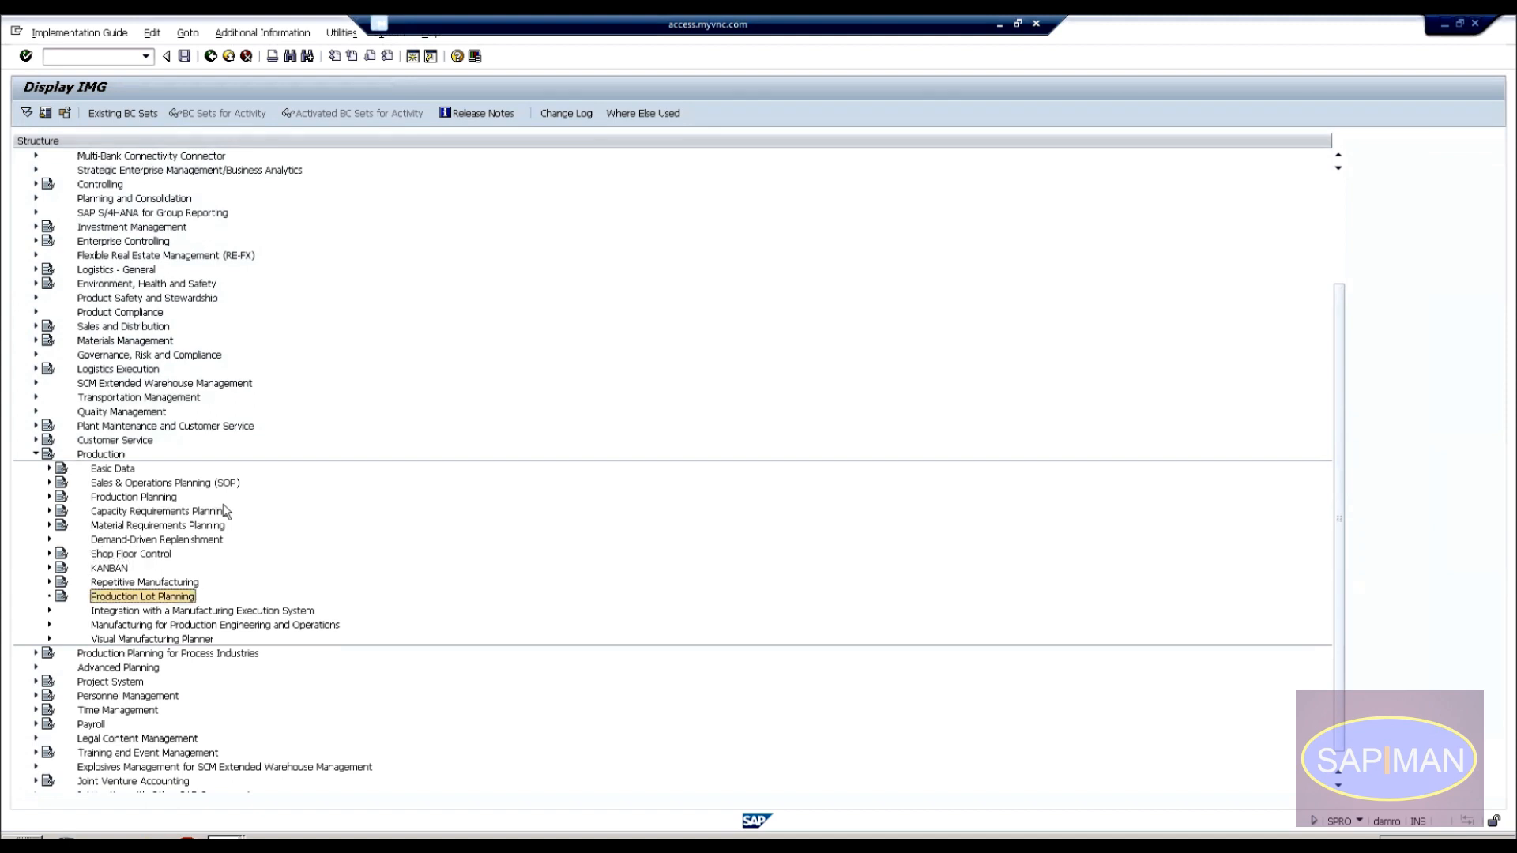
pyautogui.press('Down')
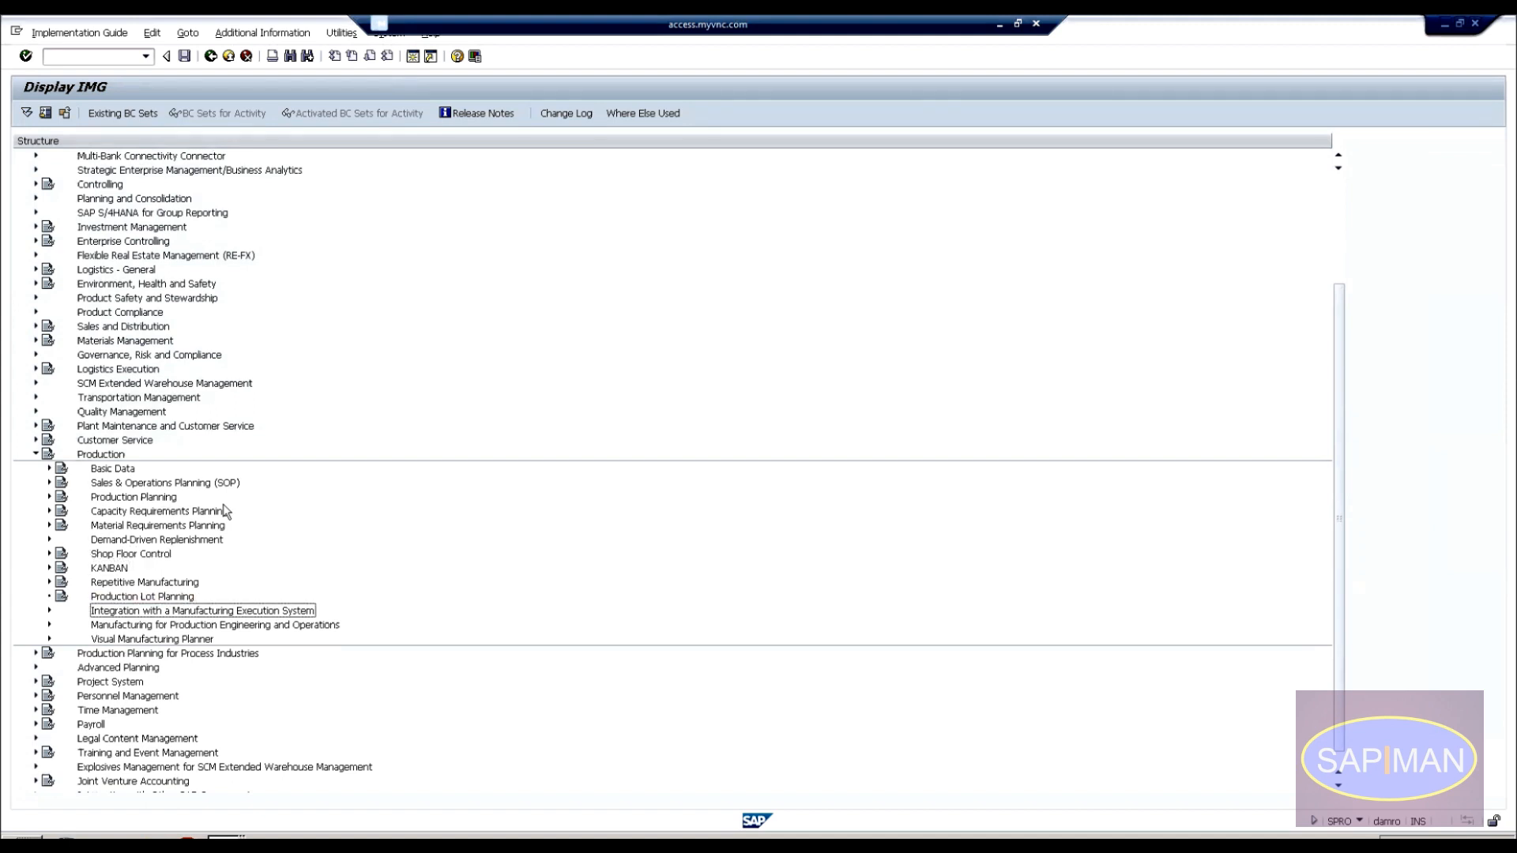
pyautogui.press('Up')
pyautogui.press('Up')
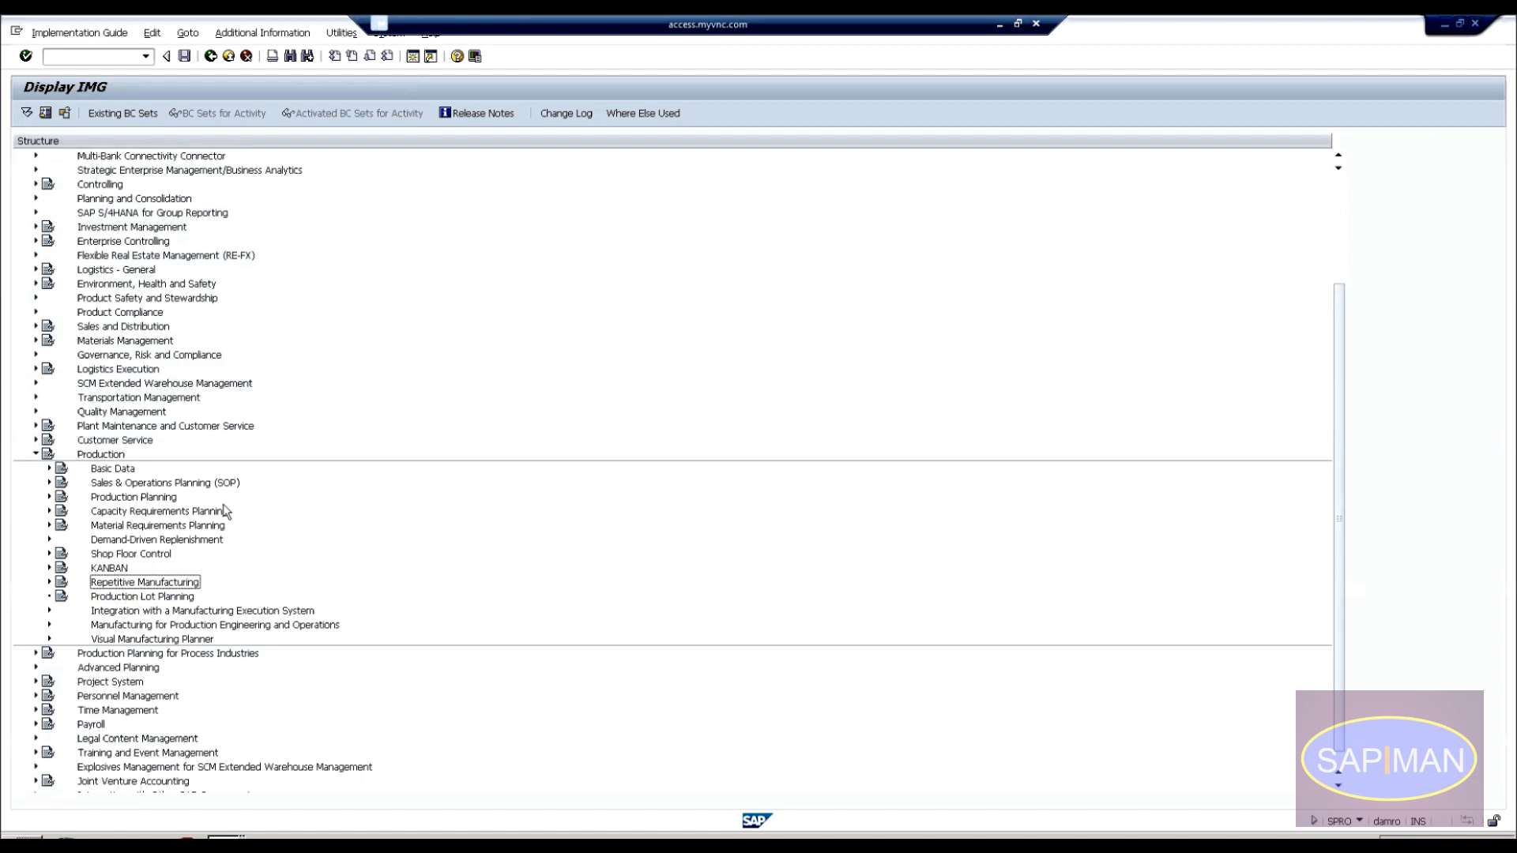
# Go back up to the Production node and collapse it.
pyautogui.press('Up')
pyautogui.press('Up')
pyautogui.press('Up')
pyautogui.press('Up')
pyautogui.press('Up')
pyautogui.press('Up')
pyautogui.press('Up')
pyautogui.press('Up')
pyautogui.press('Up')
pyautogui.press('Left')
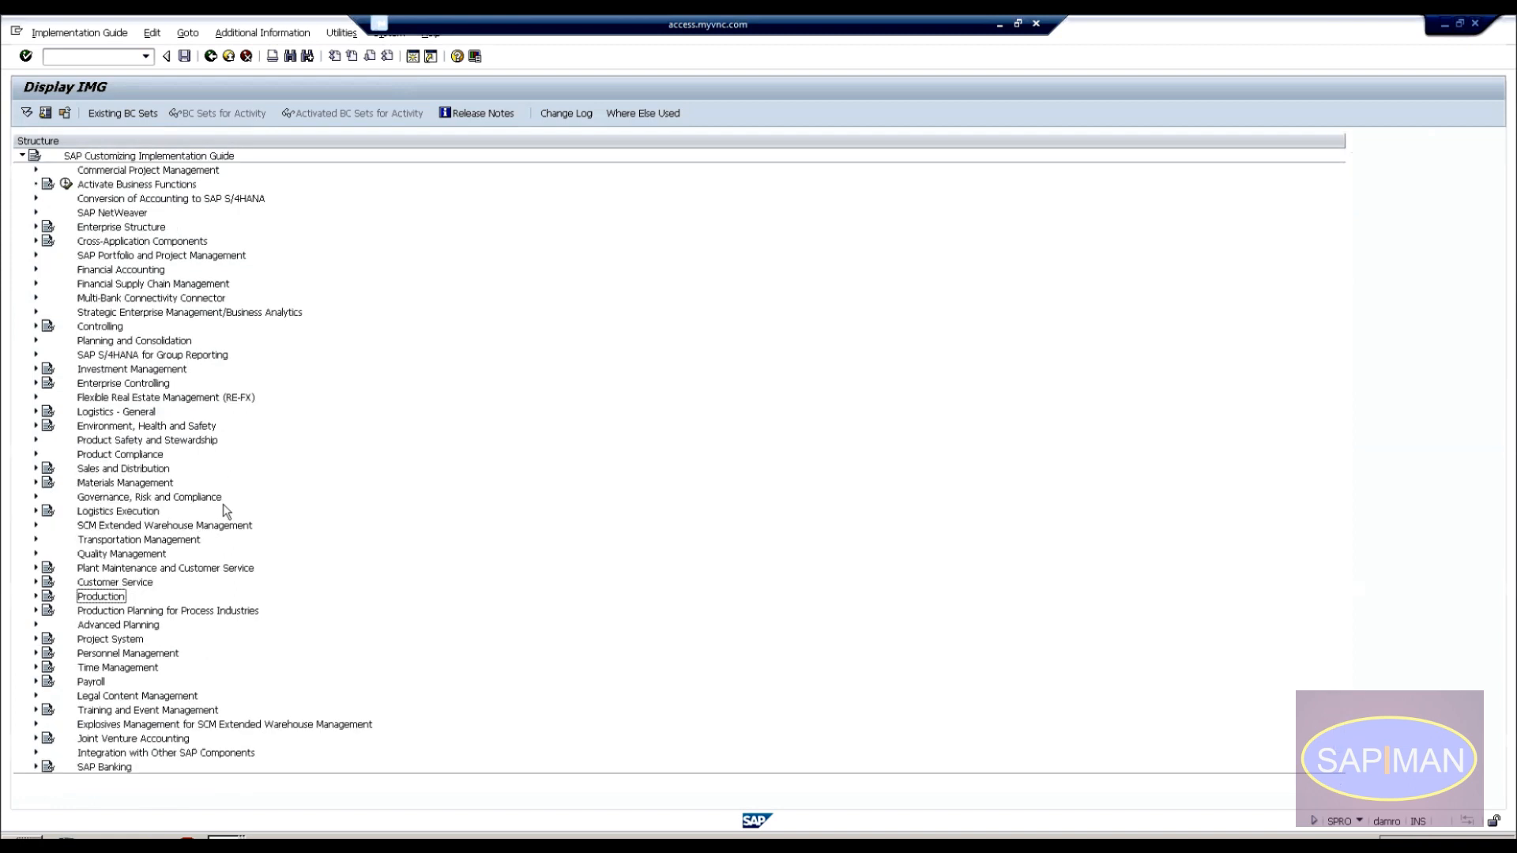
# Expand Production again and look through the implementation guide entries down to Personnel Management.
pyautogui.press('Right')
pyautogui.press('Down')
pyautogui.press('Down')
pyautogui.press('Down')
pyautogui.press('Down')
pyautogui.press('Down')
pyautogui.press('Down')
pyautogui.press('Down')
pyautogui.press('Down')
pyautogui.press('Down')
pyautogui.press('Down')
pyautogui.press('Down')
pyautogui.press('Down')
pyautogui.press('Down')
pyautogui.press('Down')
pyautogui.press('Down')
pyautogui.press('Down')
pyautogui.press('Down')
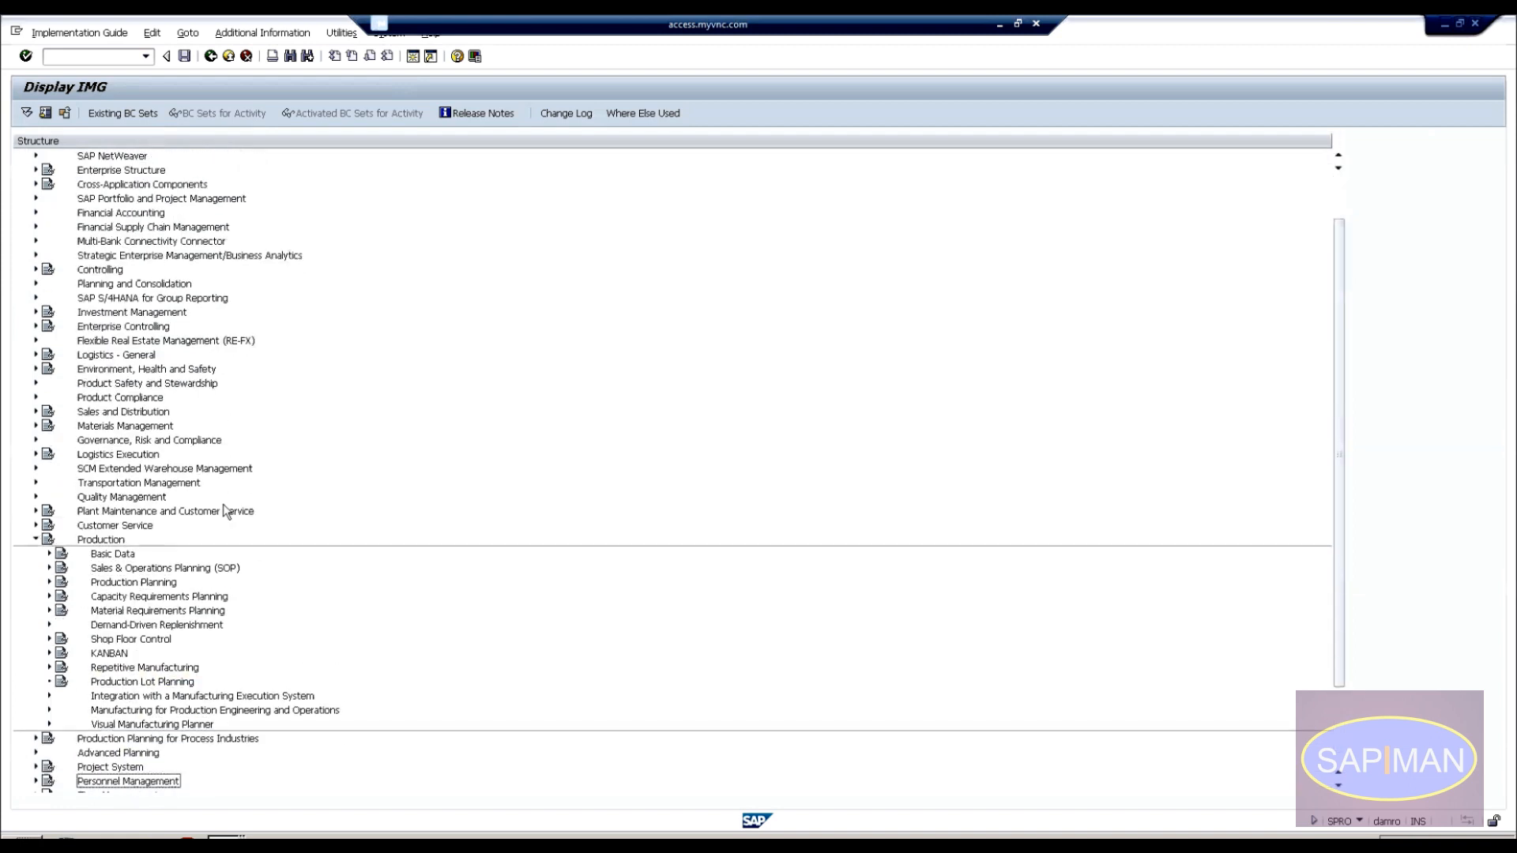
# Go back to Production Planning and expand it down to the entries of Demand Management.
pyautogui.press('Up')
pyautogui.press('Up')
pyautogui.press('Up')
pyautogui.press('Up')
pyautogui.press('Up')
pyautogui.press('Up')
pyautogui.press('Up')
pyautogui.press('Up')
pyautogui.press('Up')
pyautogui.press('Up')
pyautogui.press('Up')
pyautogui.press('Up')
pyautogui.press('Up')
pyautogui.press('Up')
pyautogui.press('Right')
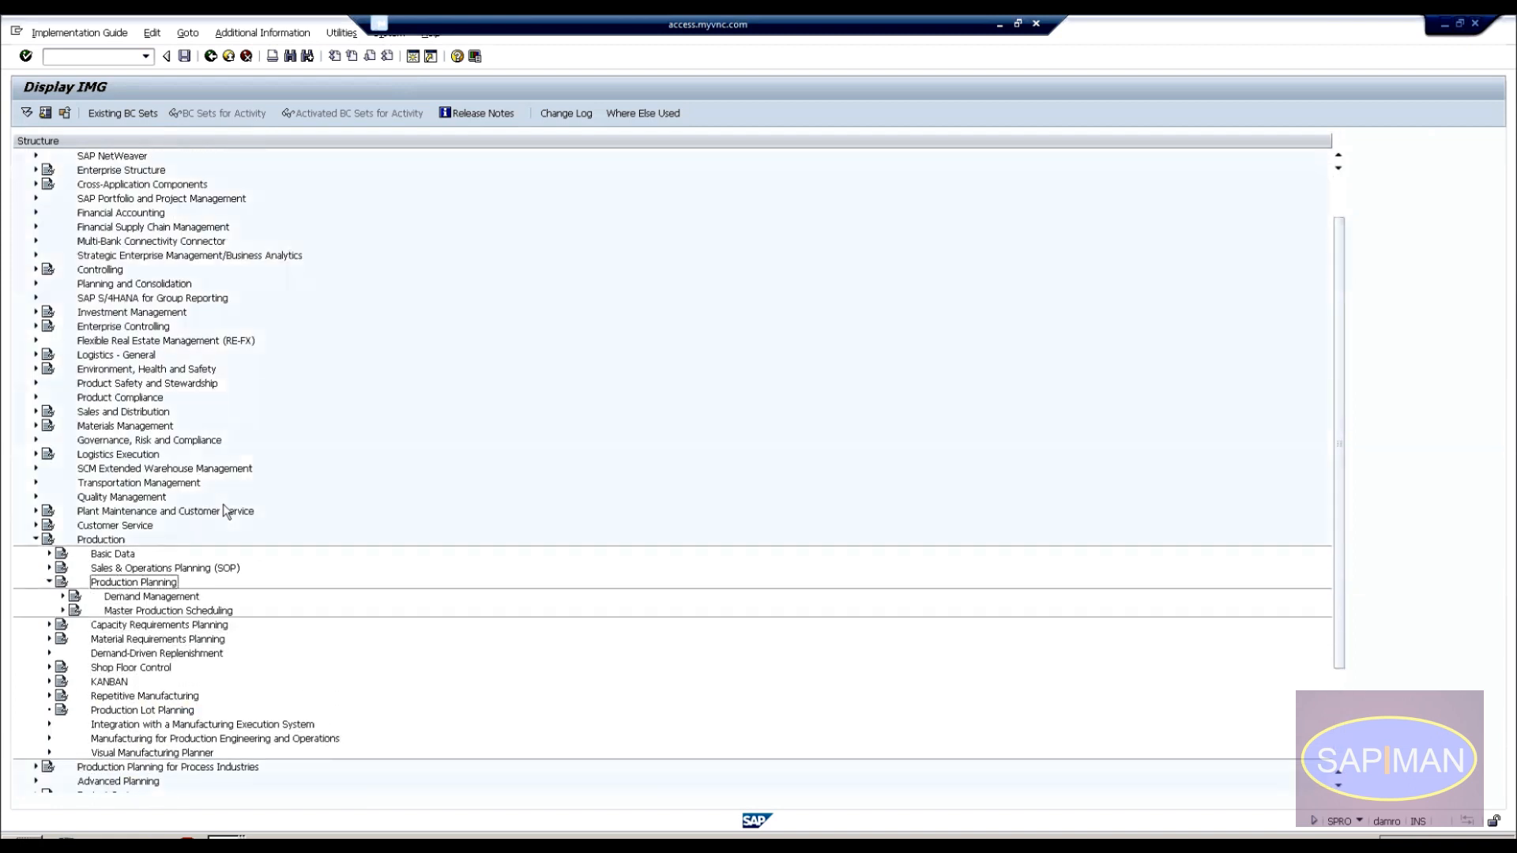
pyautogui.press('Down')
pyautogui.press('Right')
pyautogui.press('Down')
pyautogui.press('Down')
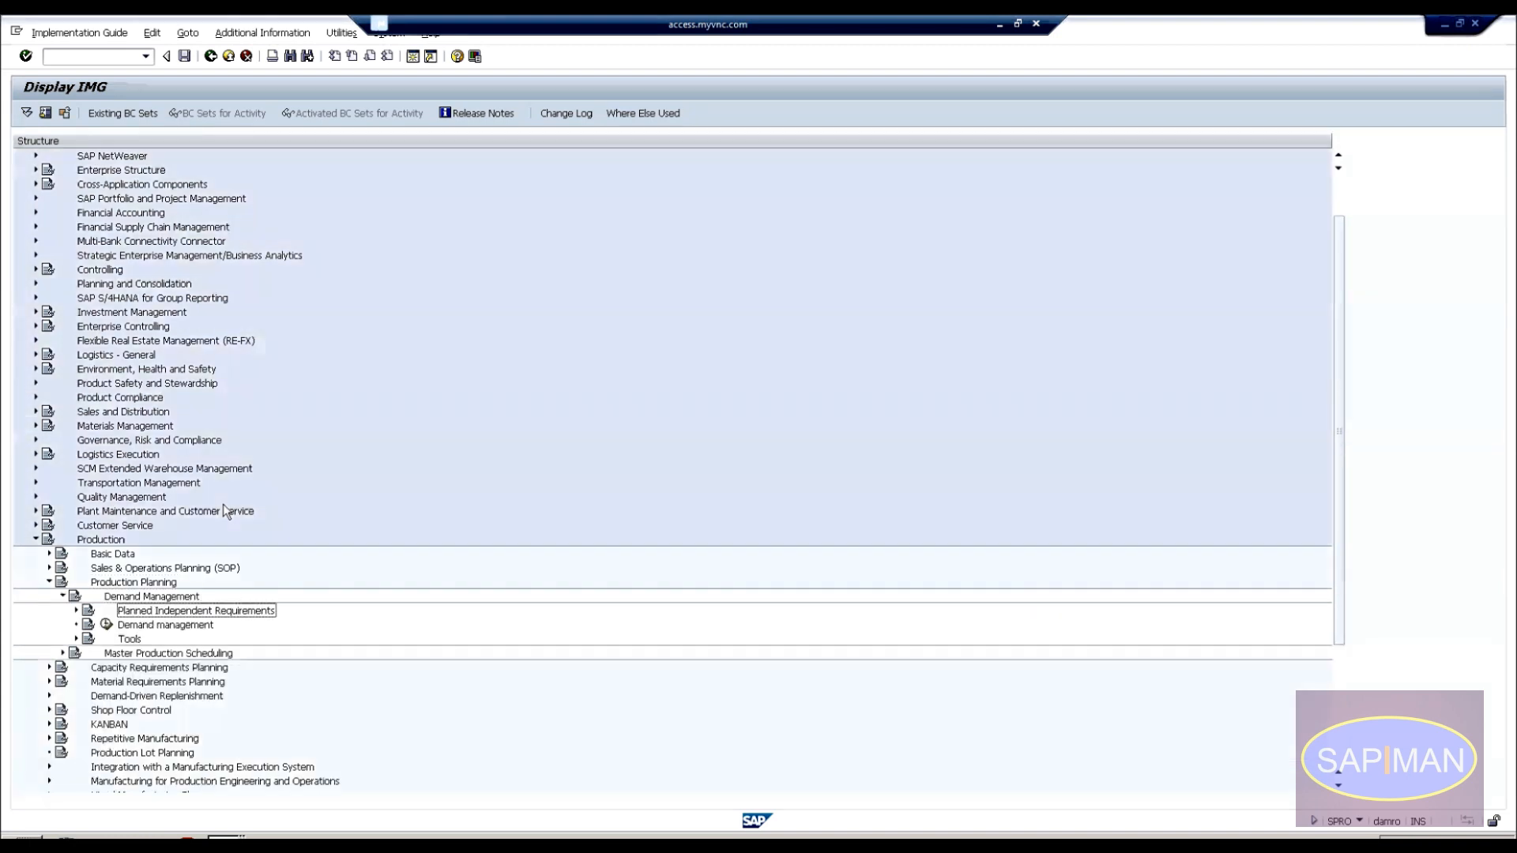
# Examine the entries below Demand Management, collapse that node and move on to Master Production Scheduling.
pyautogui.press('Up')
pyautogui.press('Right')
pyautogui.press('Down')
pyautogui.press('Down')
pyautogui.press('Down')
pyautogui.press('Down')
pyautogui.press('Down')
pyautogui.press('Down')
pyautogui.press('Left')
pyautogui.press('Left')
pyautogui.press('Down')
pyautogui.press('Right')
pyautogui.press('Left')
pyautogui.press('Down')
pyautogui.press('Up')
pyautogui.press('Up')
pyautogui.press('Up')
pyautogui.press('Left')
pyautogui.press('Down')
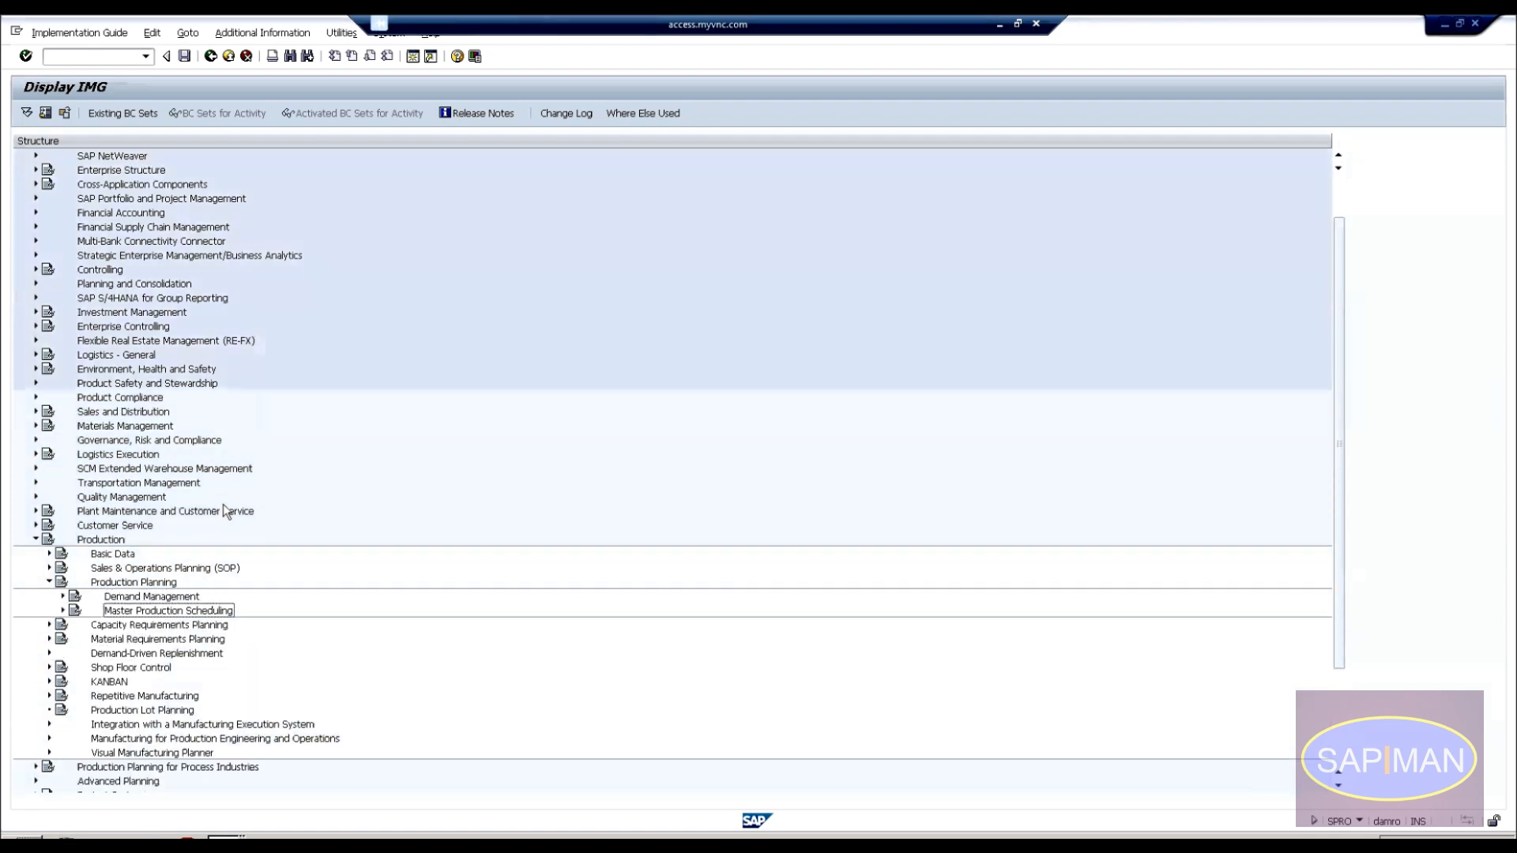
# Check the contents of Master Production Scheduling and collapse it together with Production Planning.
pyautogui.press('Right')
pyautogui.press('Left')
pyautogui.press('Left')
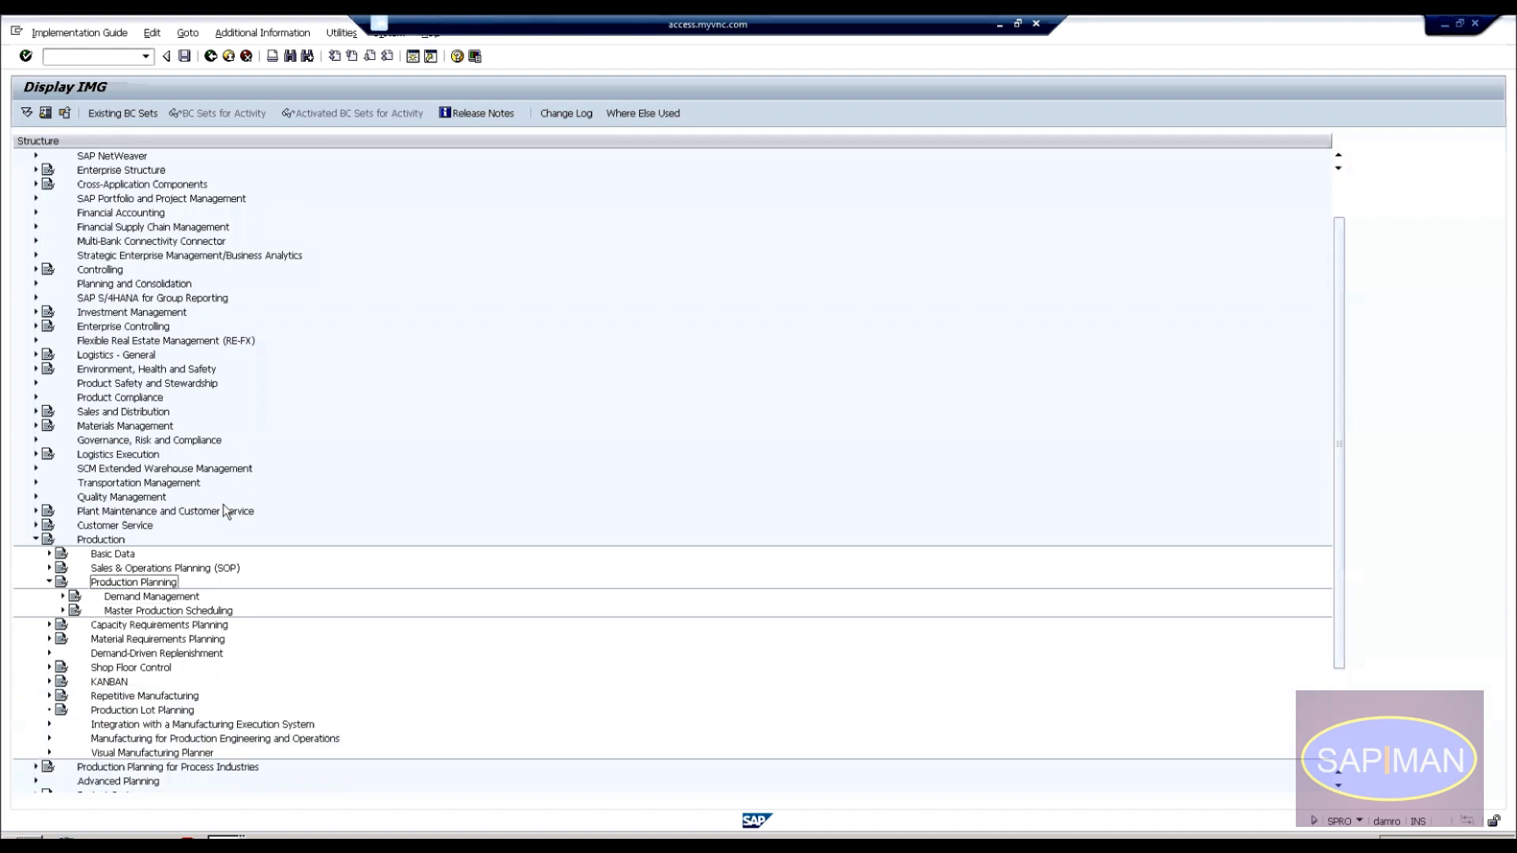
pyautogui.press('Left')
# Reopen Basic Data, examine the Bill of Material activities once more and collapse that subnode.
pyautogui.press('Up')
pyautogui.press('Up')
pyautogui.press('Right')
pyautogui.press('Down')
pyautogui.press('Down')
pyautogui.press('Down')
pyautogui.press('Up')
pyautogui.press('Up')
pyautogui.press('Right')
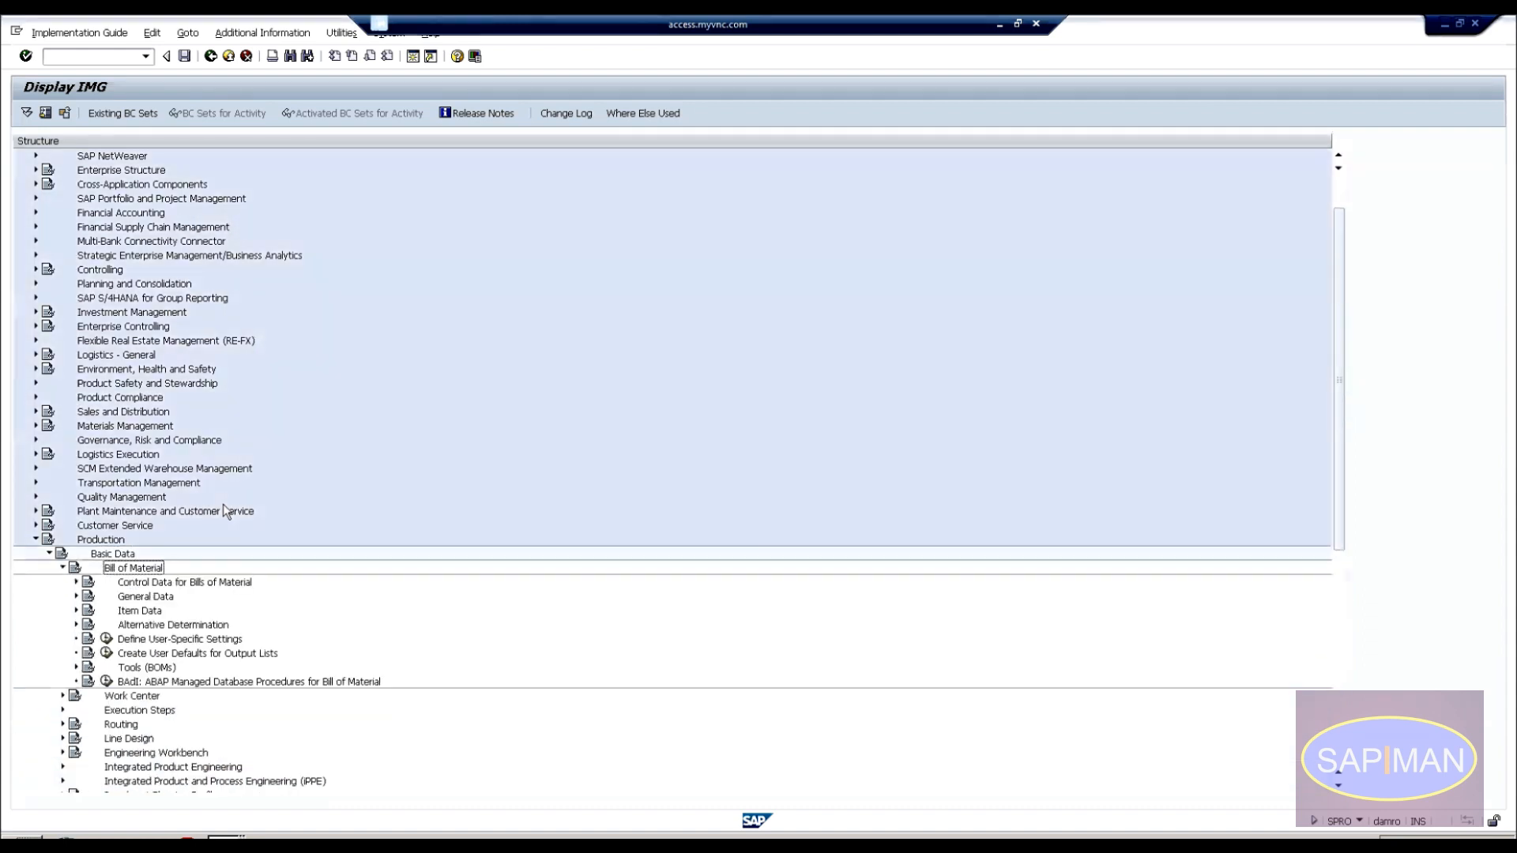
pyautogui.press('Left')
# Examine the Work Center activities under Basic Data and collapse both the Work Center and Basic Data nodes.
pyautogui.press('Down')
pyautogui.press('Right')
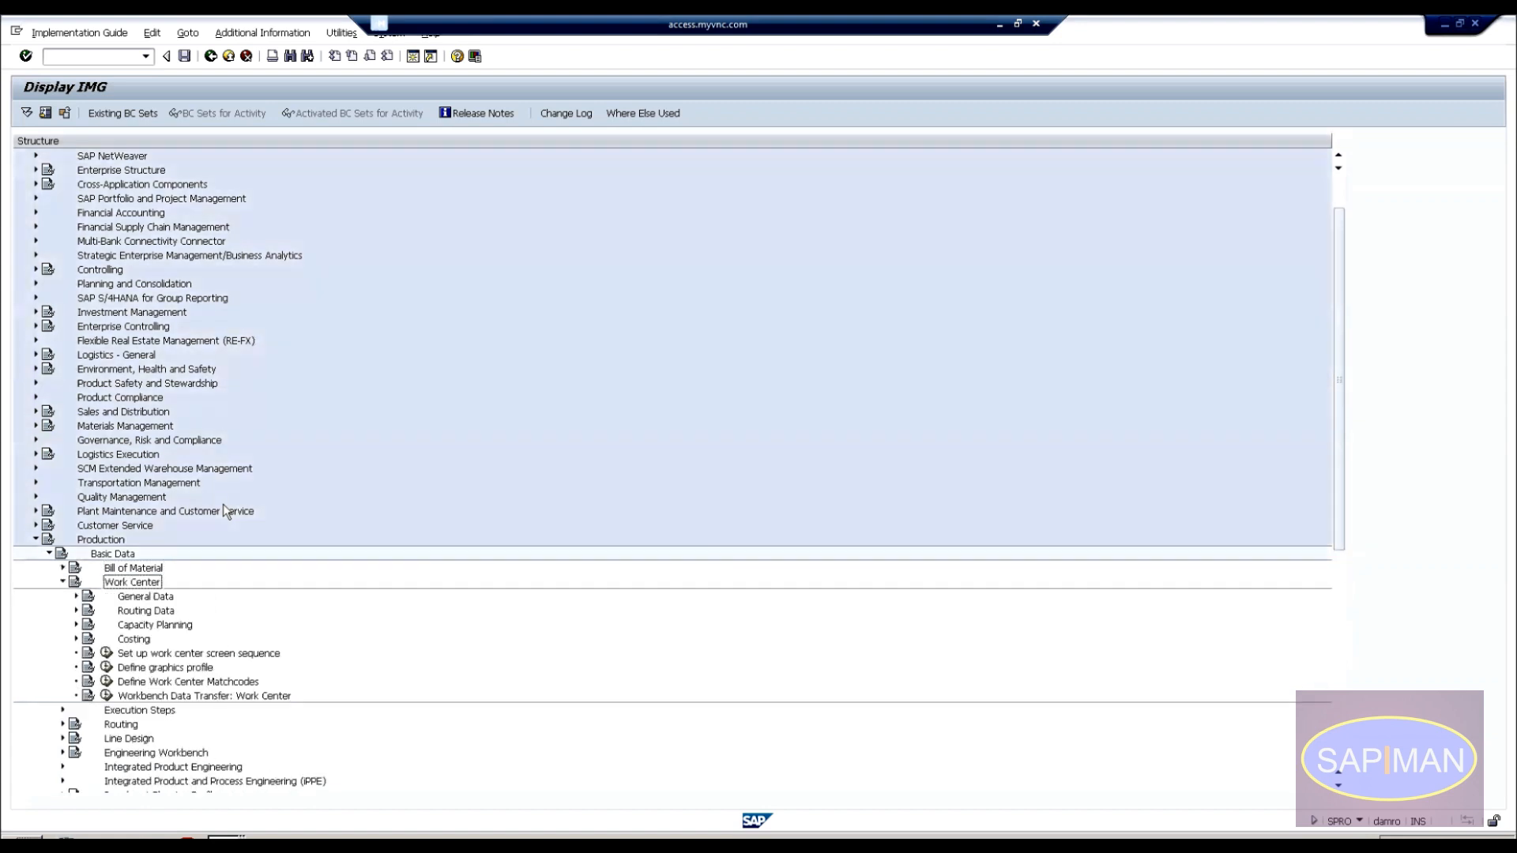
pyautogui.press('Left')
pyautogui.press('Down')
pyautogui.press('Up')
pyautogui.press('Up')
pyautogui.press('Up')
pyautogui.press('Down')
pyautogui.press('Up')
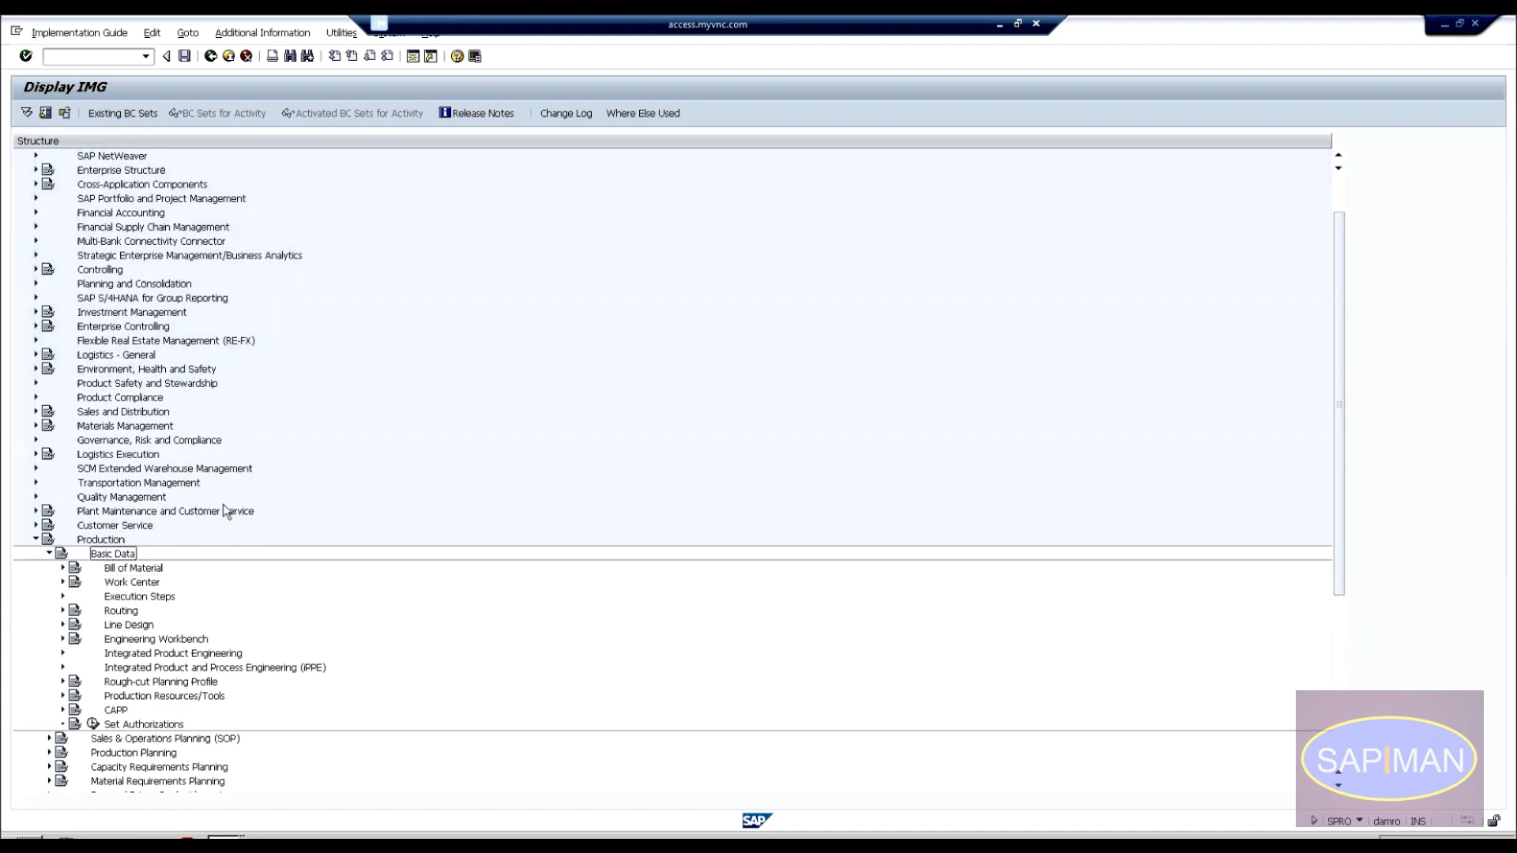
pyautogui.press('Left')
# Search the implementation guide structure for "mrp controller".
pyautogui.hotkey('ctrl', 'f')
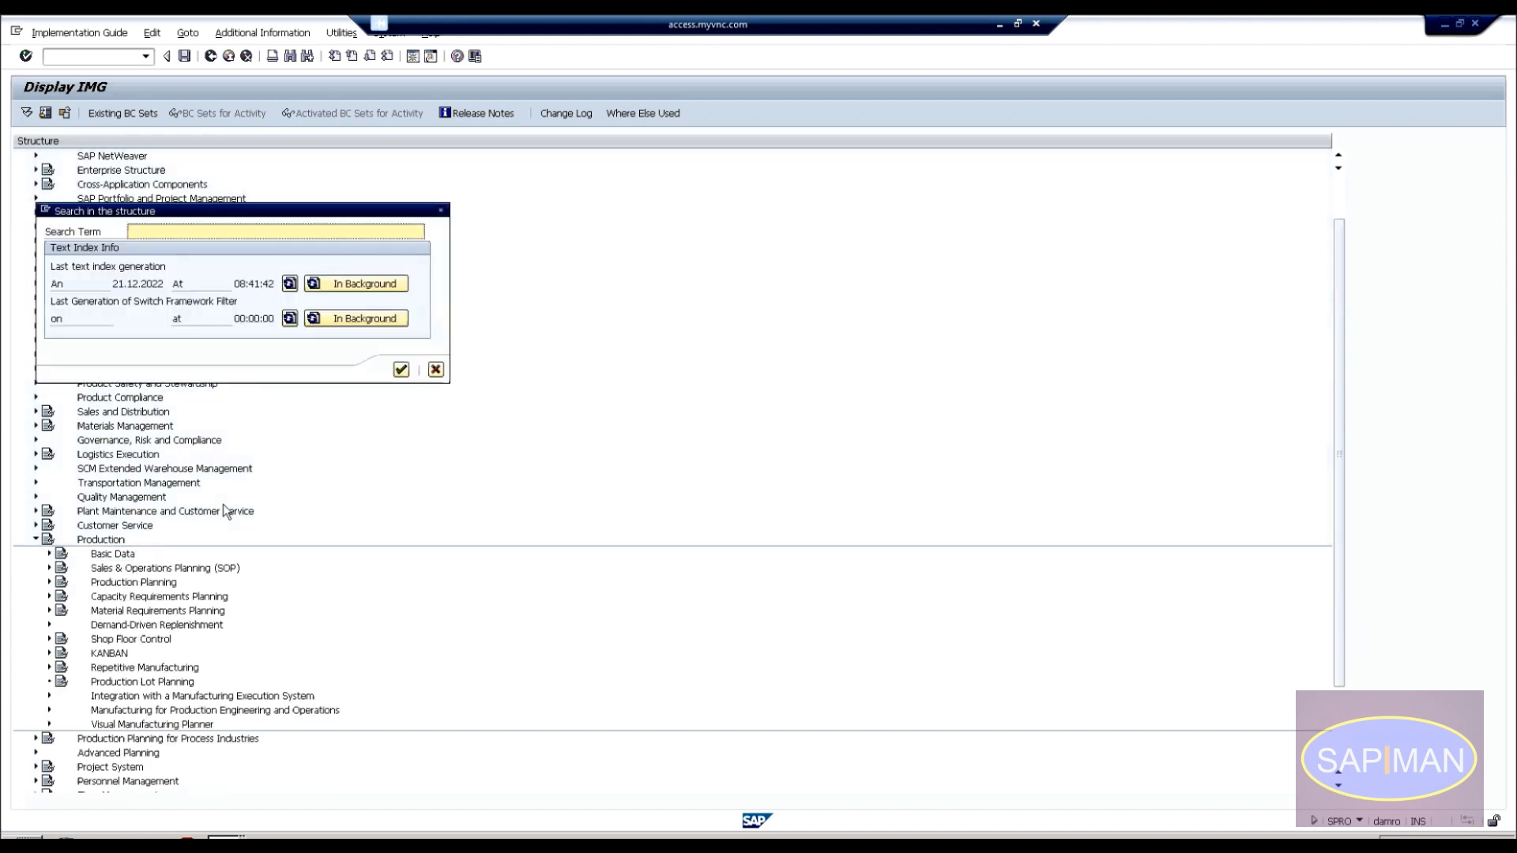
pyautogui.write('mrp controller')
pyautogui.press('Return')
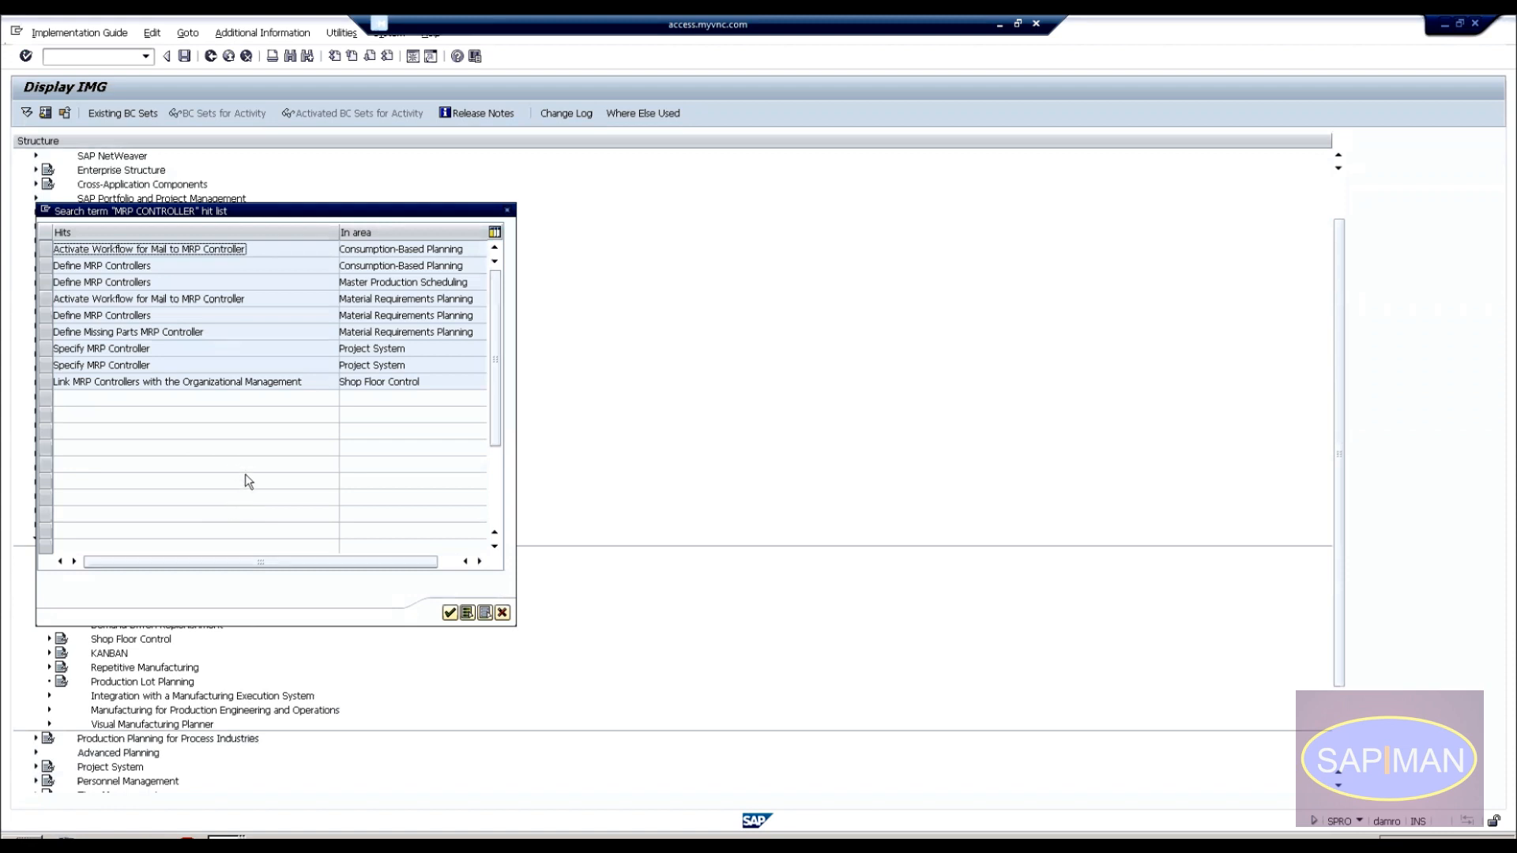
# Select the Define MRP Controllers hit in the Material Requirements Planning area of the hit list.
pyautogui.click(52, 317)
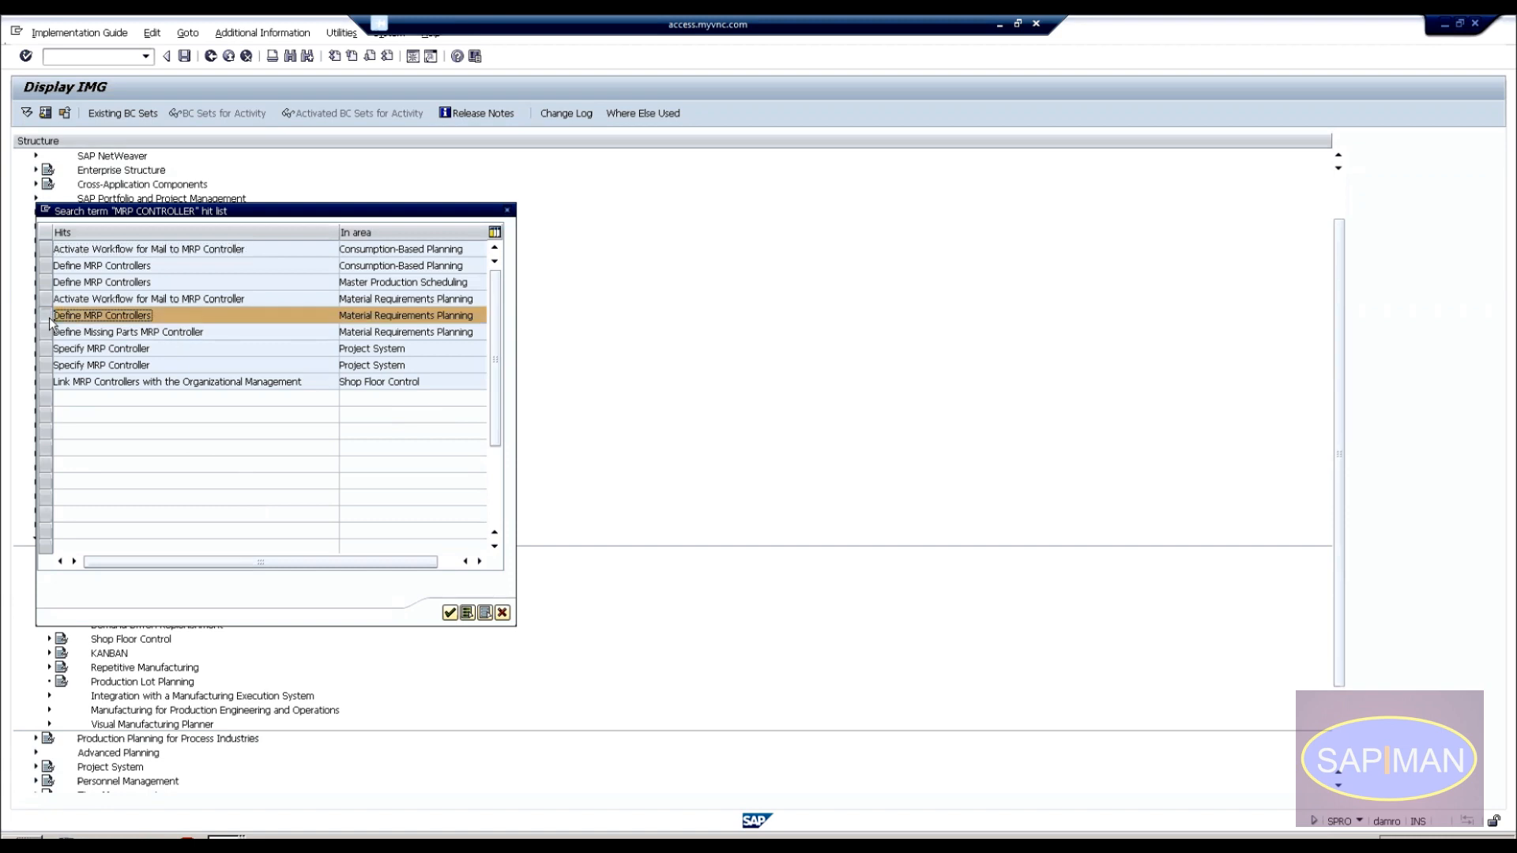
pyautogui.moveTo(180, 311); pyautogui.dragTo(19, 310)
pyautogui.moveTo(476, 315); pyautogui.dragTo(373, 315)
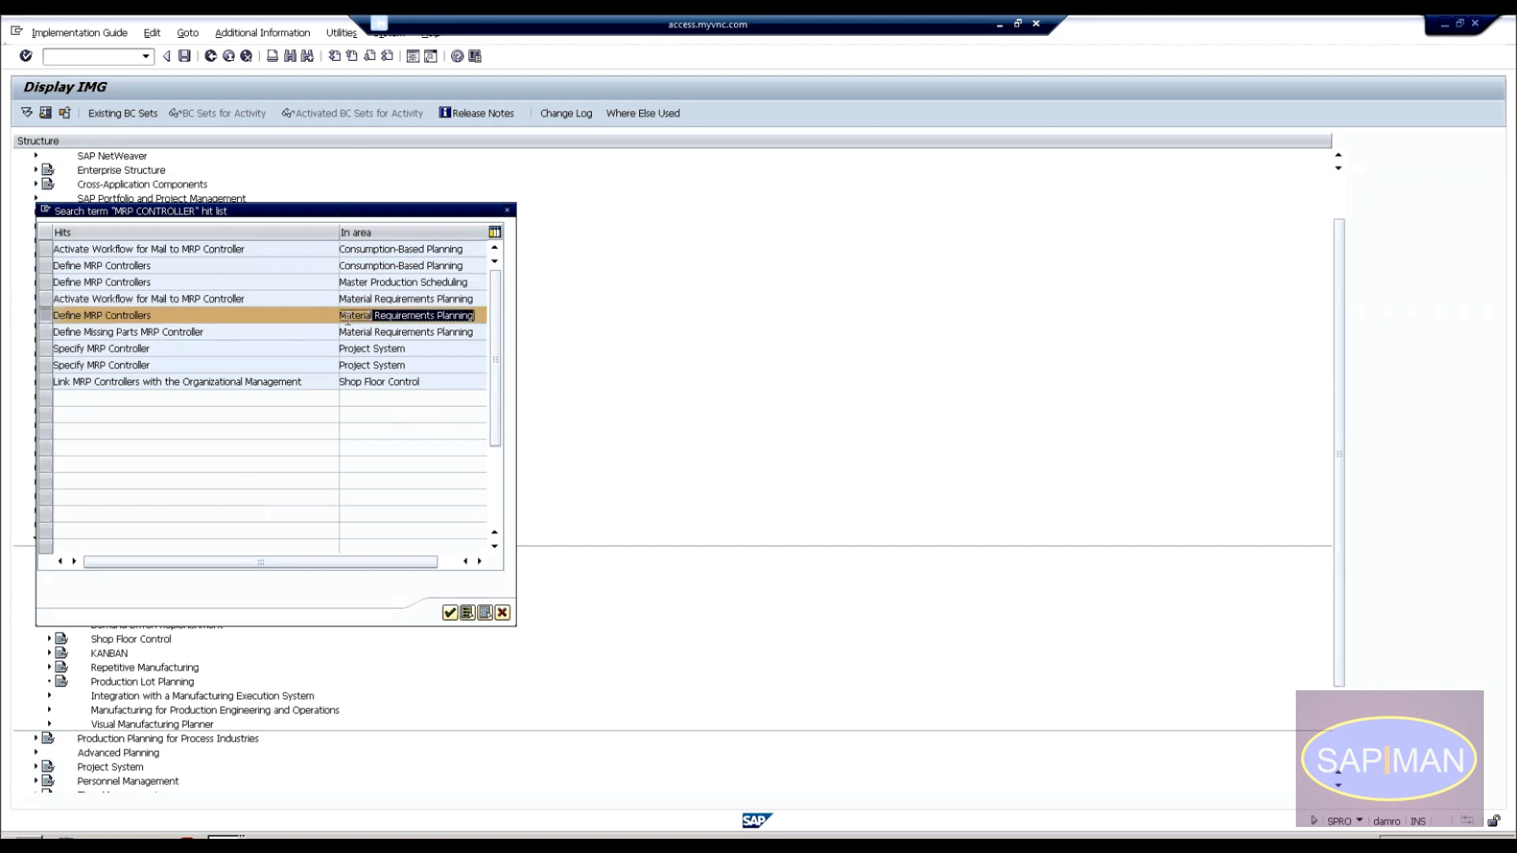
# Jump to the Define MRP Controllers hit in the structure and examine its place under Material Requirements Planning, Master Data.
pyautogui.moveTo(377, 211); pyautogui.dragTo(706, 200)
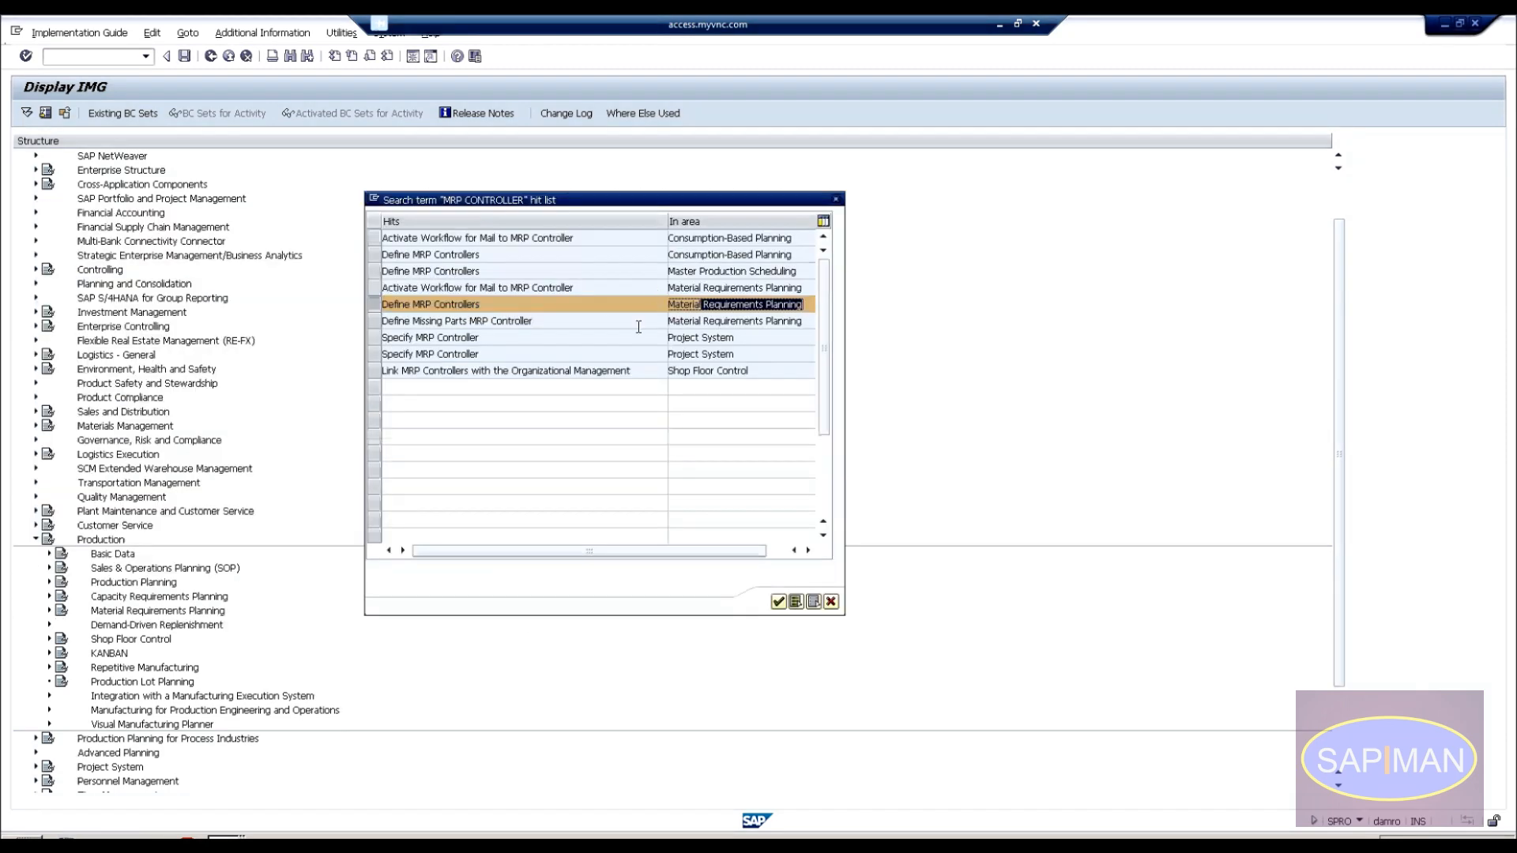
pyautogui.click(780, 603)
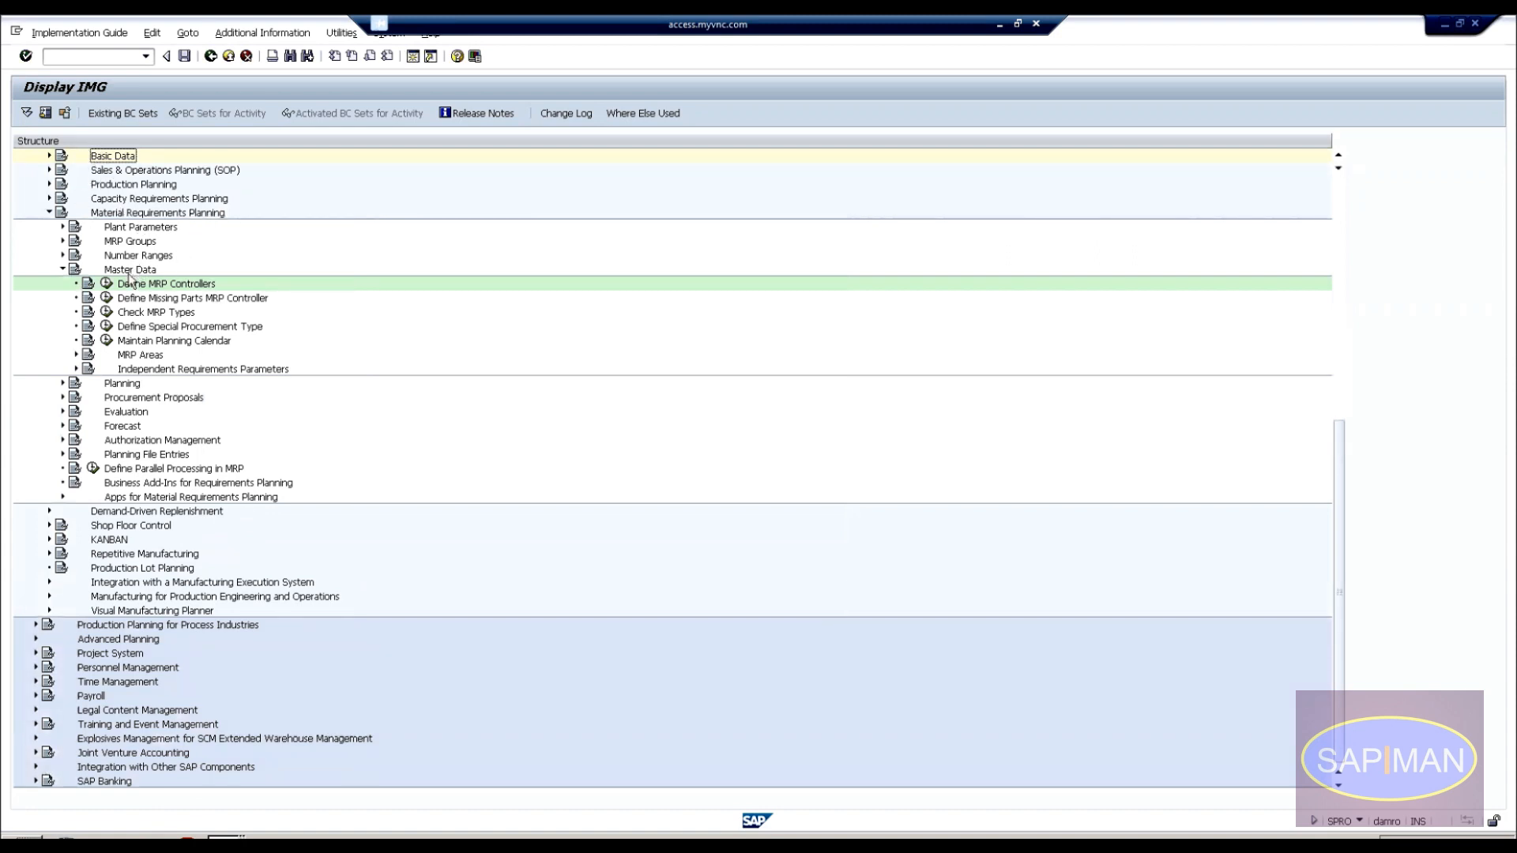
pyautogui.click(150, 286)
pyautogui.click(183, 213)
# Leave the implementation guide and switch to the IMG activities overview opened from the Detailed Scheduling Planning Board's Work Area list.
pyautogui.press('F3')
pyautogui.press('F3')
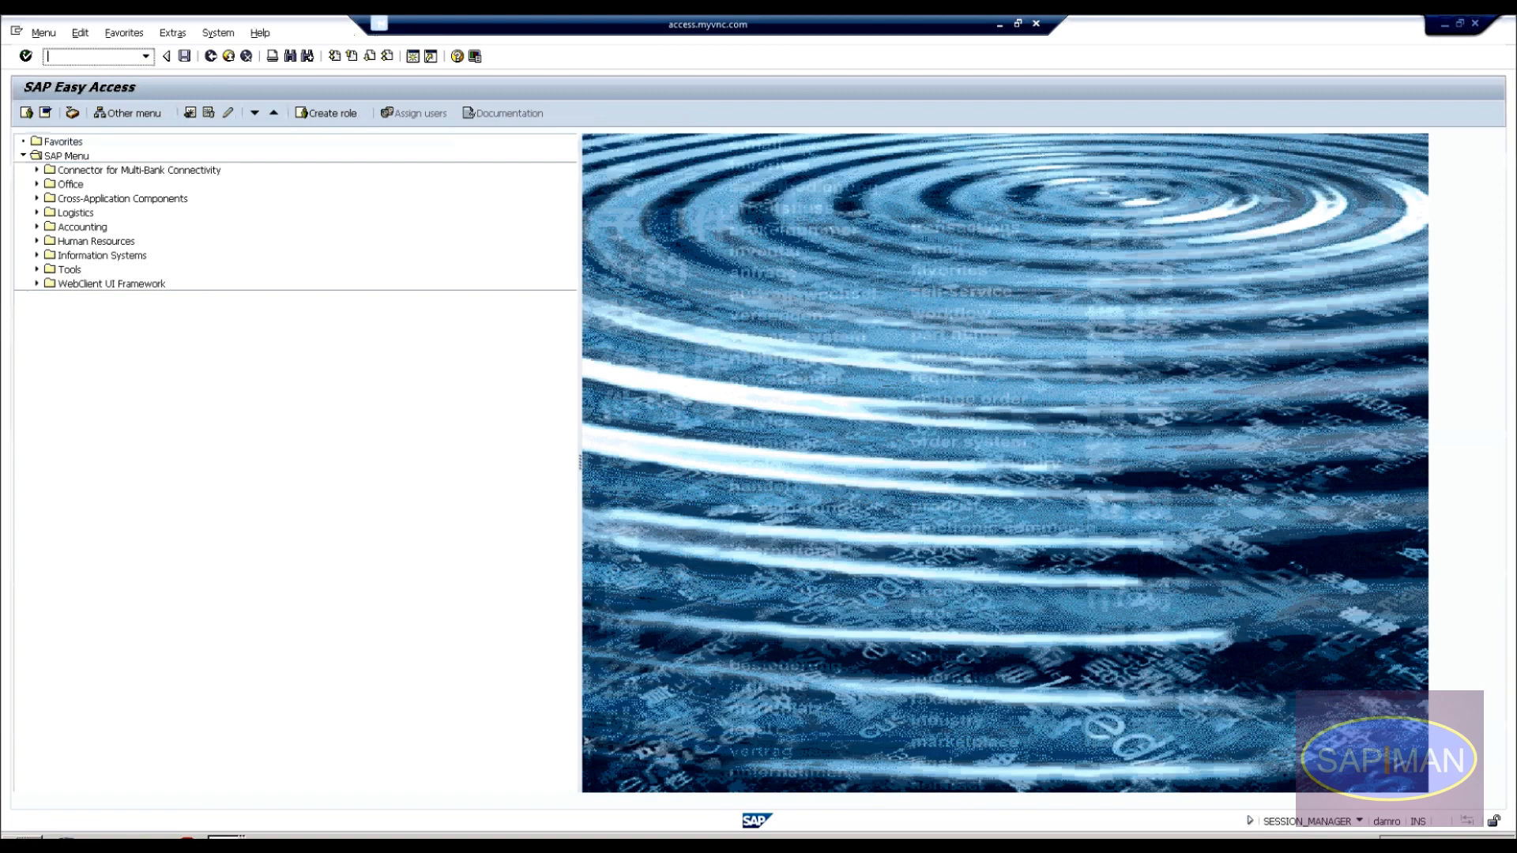
pyautogui.click(228, 838)
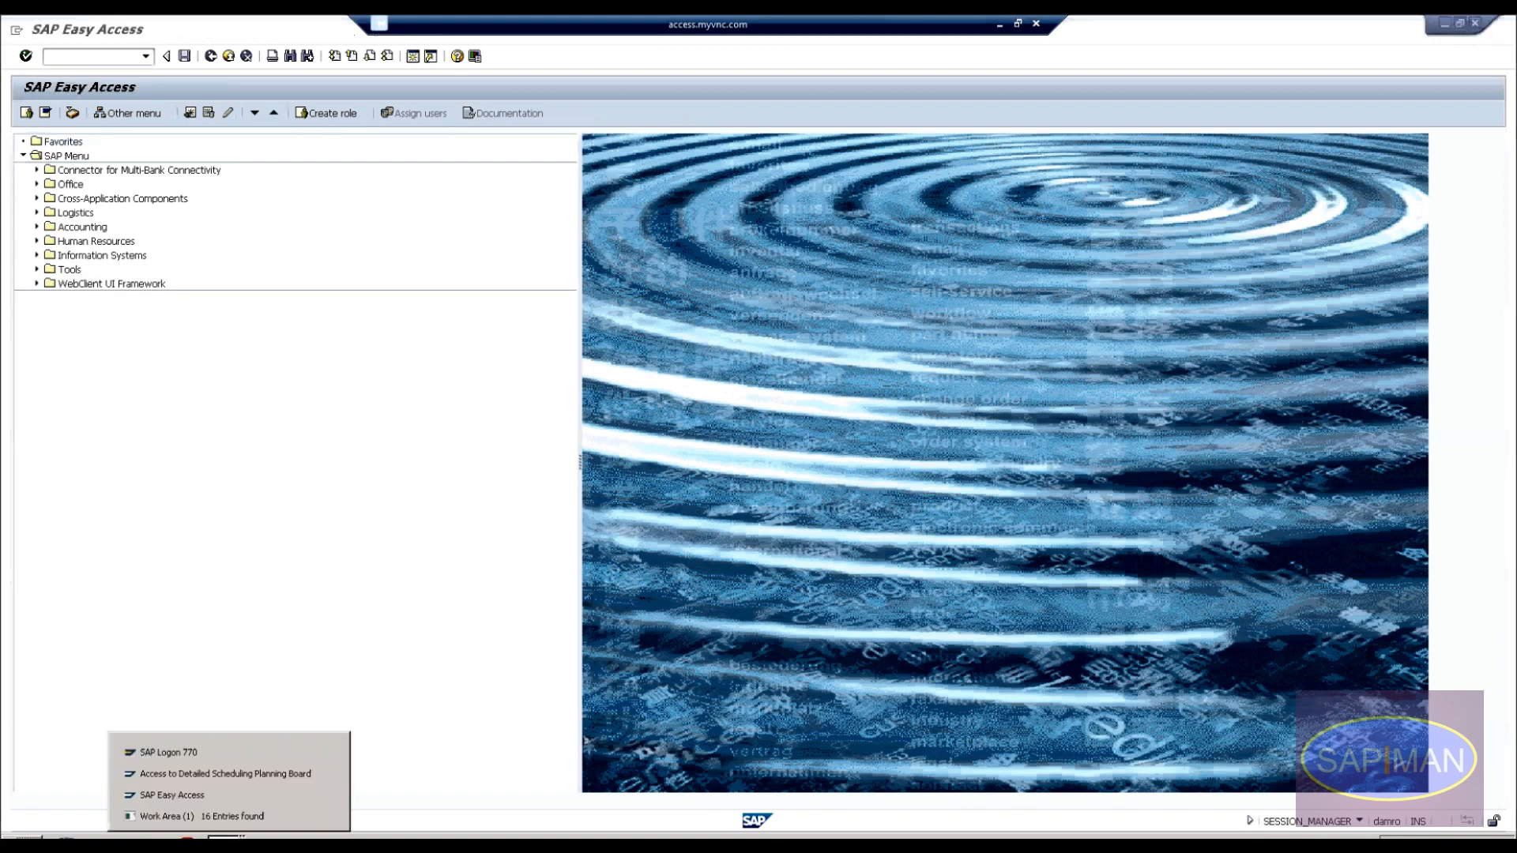
pyautogui.click(214, 816)
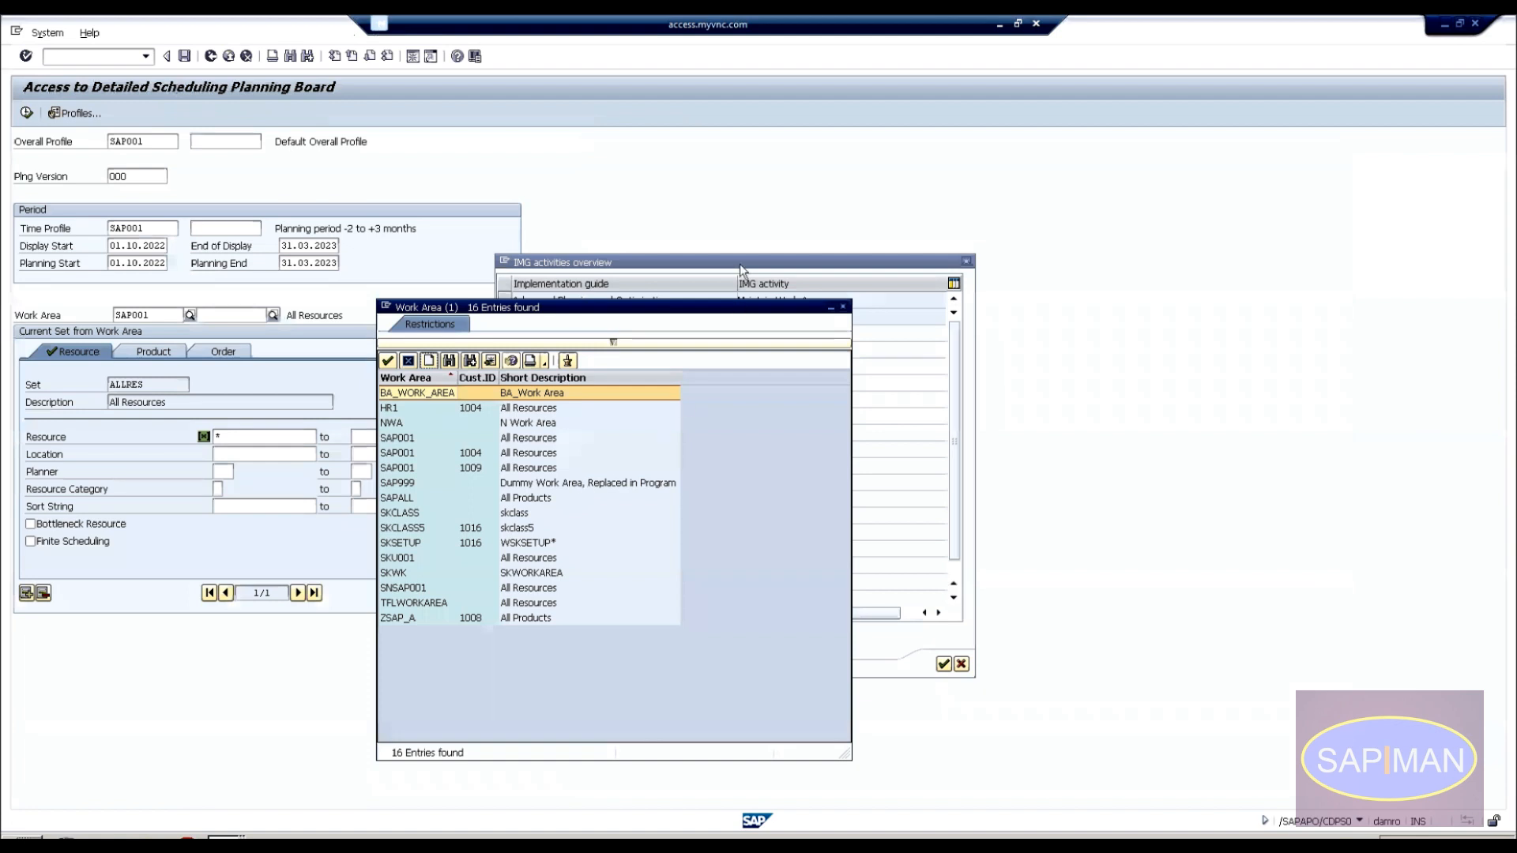
pyautogui.click(708, 265)
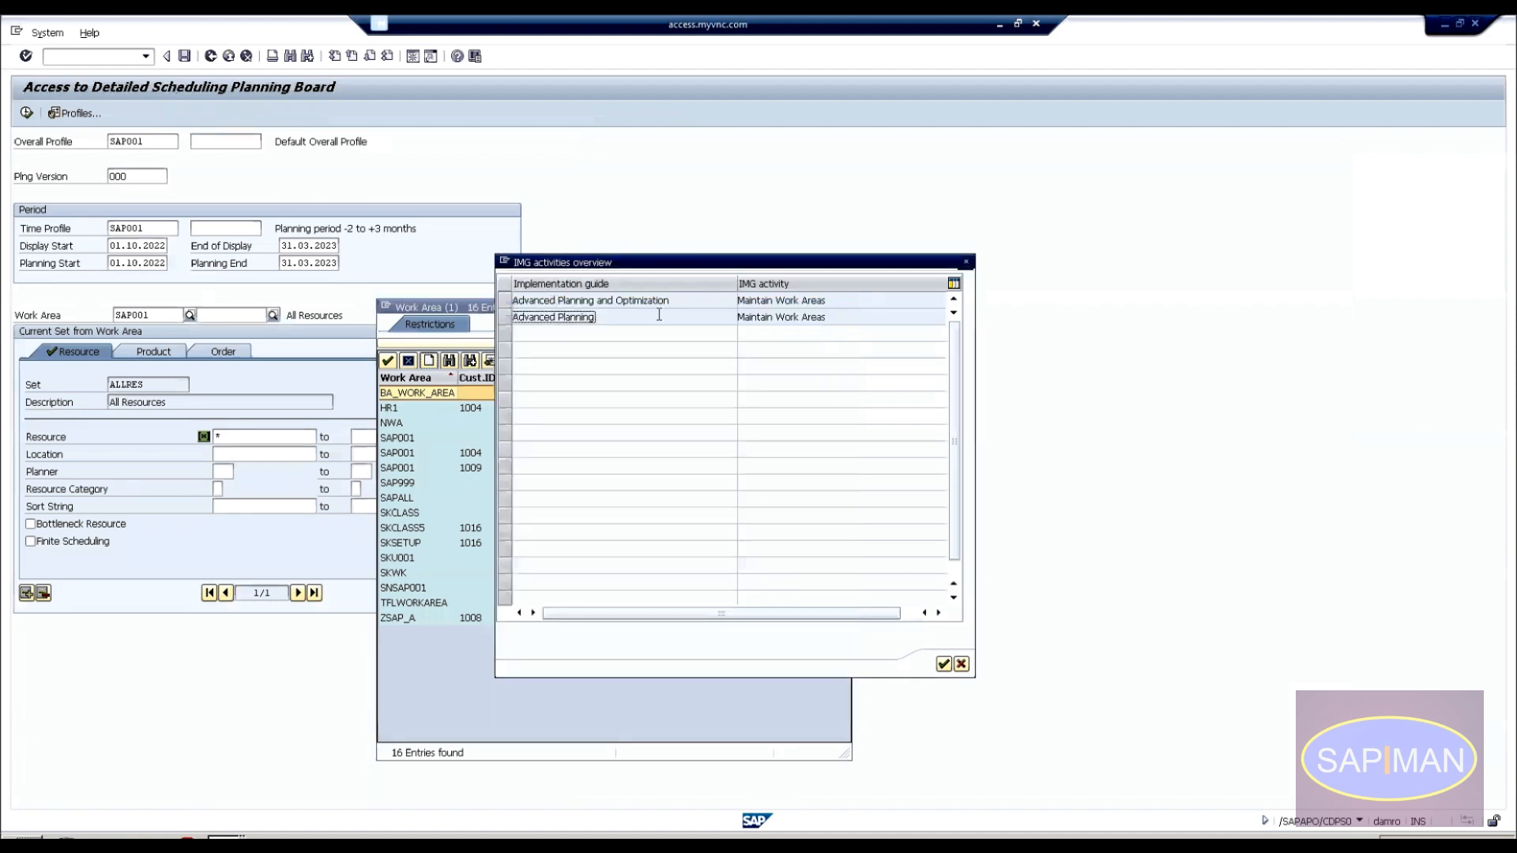
# Choose the Advanced Planning entry for Maintain Work Areas instead of Advanced Planning and Optimization and go to it in the implementation guide.
pyautogui.moveTo(851, 319); pyautogui.dragTo(679, 296)
pyautogui.click(561, 317)
pyautogui.click(564, 302)
pyautogui.click(560, 319)
pyautogui.moveTo(604, 318); pyautogui.dragTo(439, 312)
pyautogui.click(526, 301)
pyautogui.moveTo(511, 301); pyautogui.dragTo(689, 300)
pyautogui.click(506, 317)
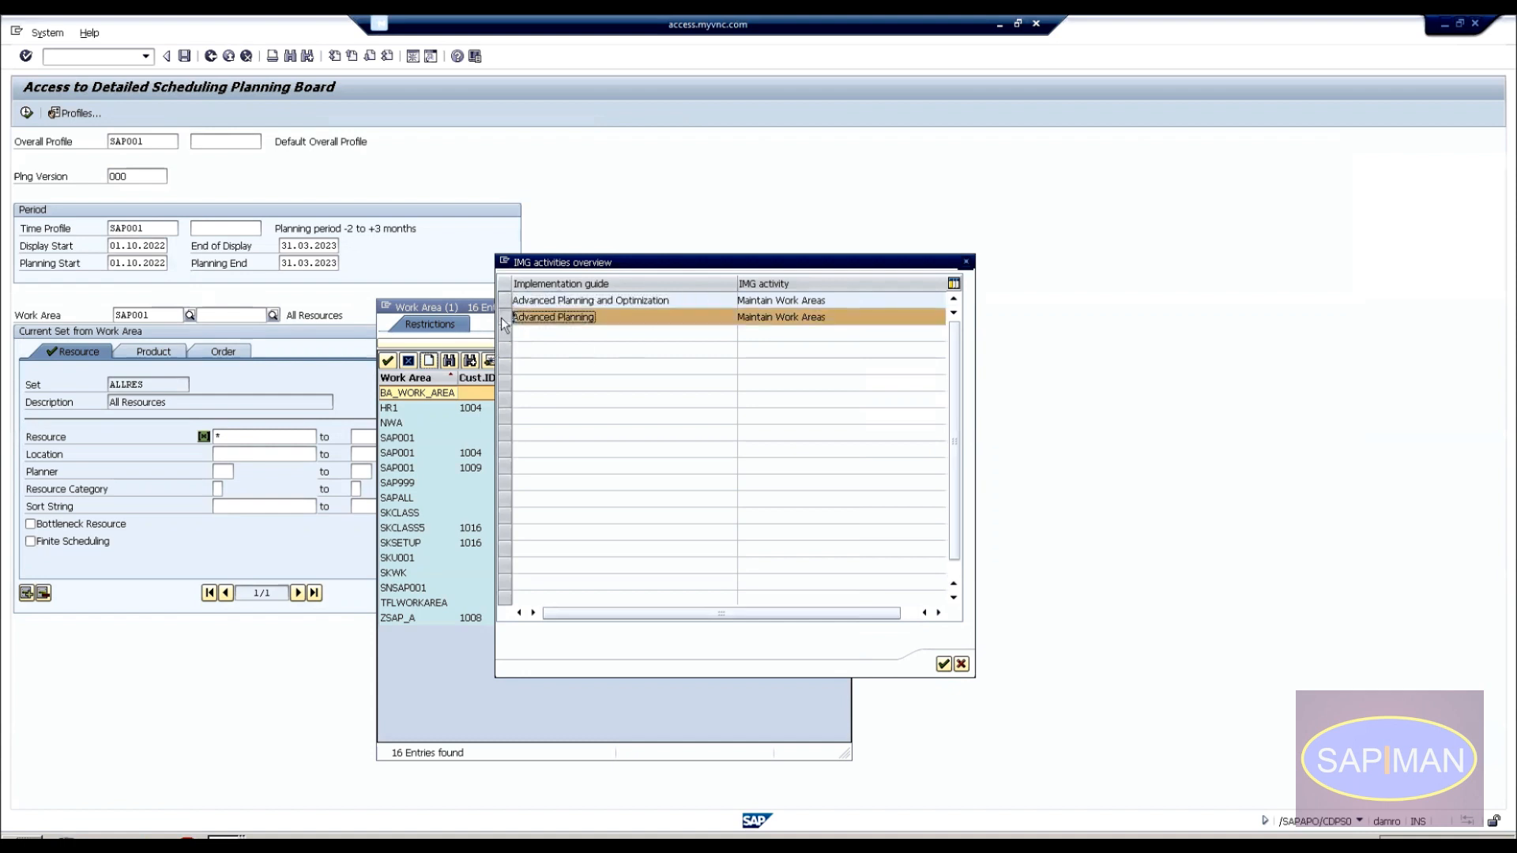
pyautogui.click(943, 664)
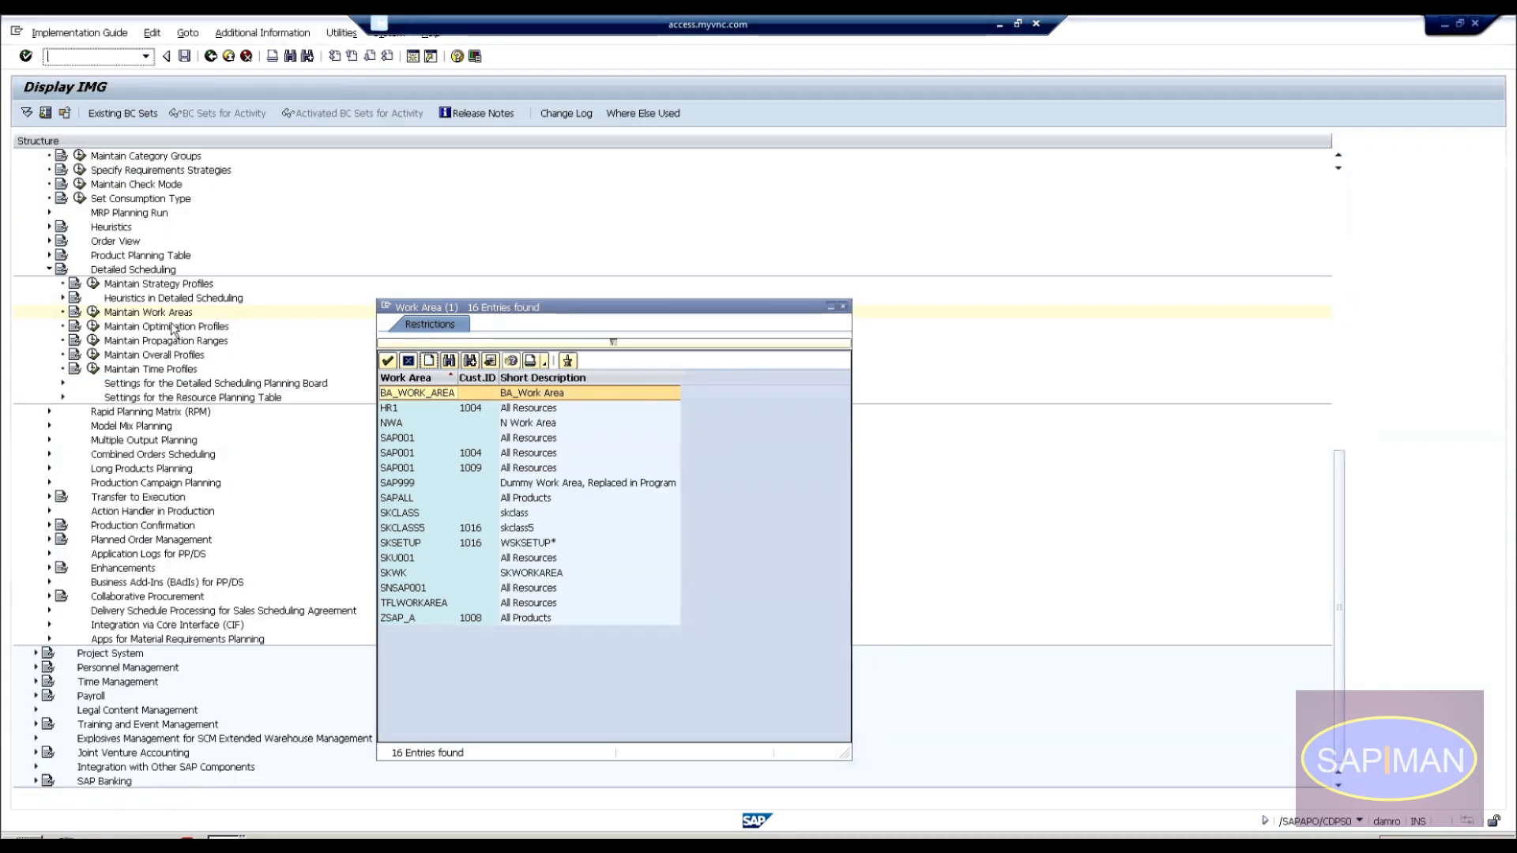
# Execute the Maintain Work Areas activity under Advanced Planning, Detailed Scheduling, and move the Work Area value list clear of the table.
pyautogui.scroll(4, 1332, 511)
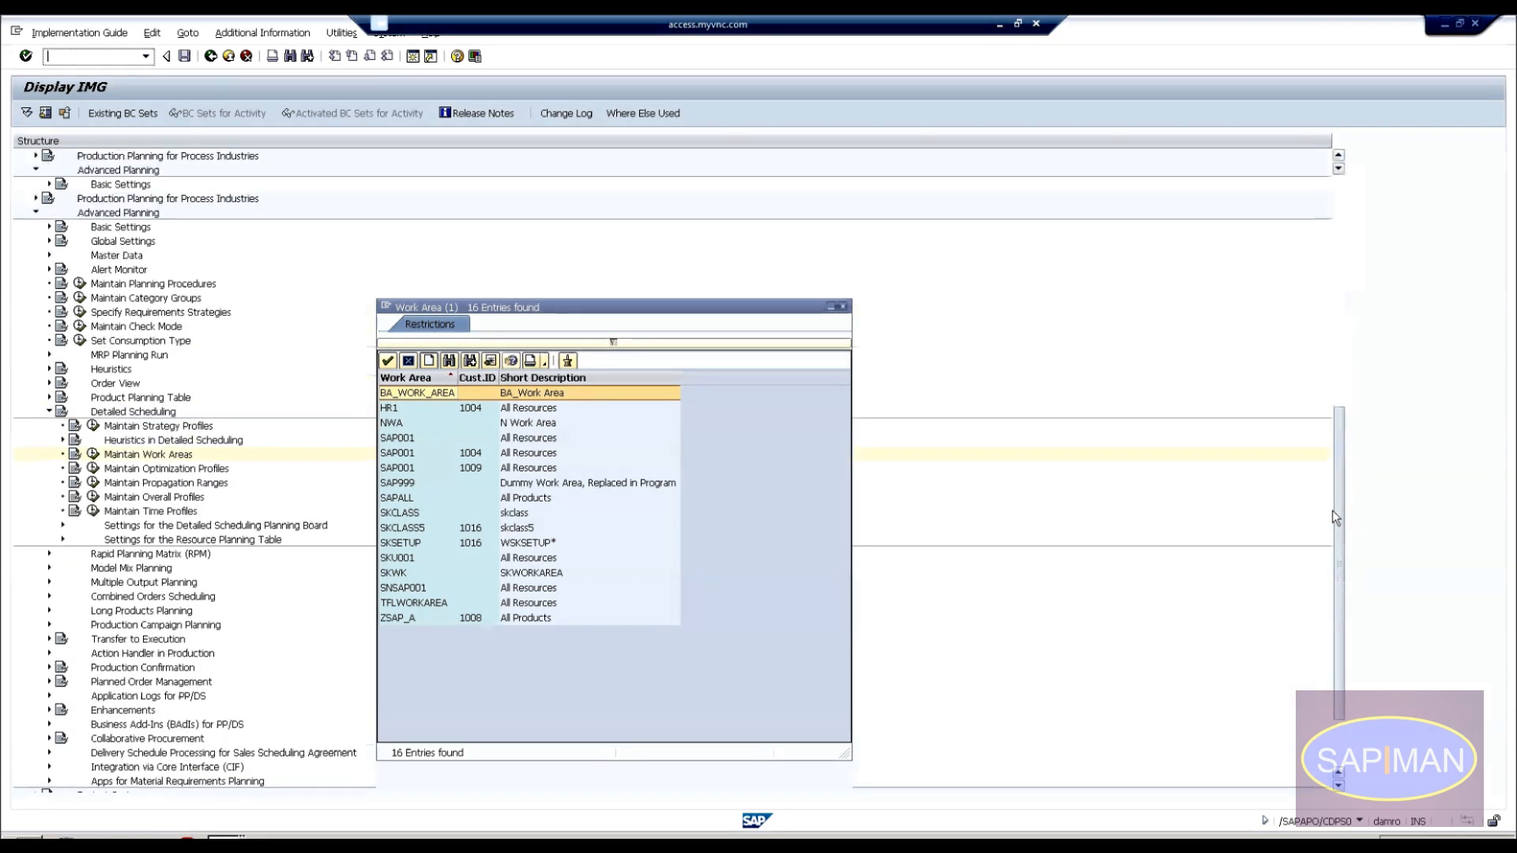
pyautogui.scroll(1, 1332, 510)
pyautogui.click(119, 244)
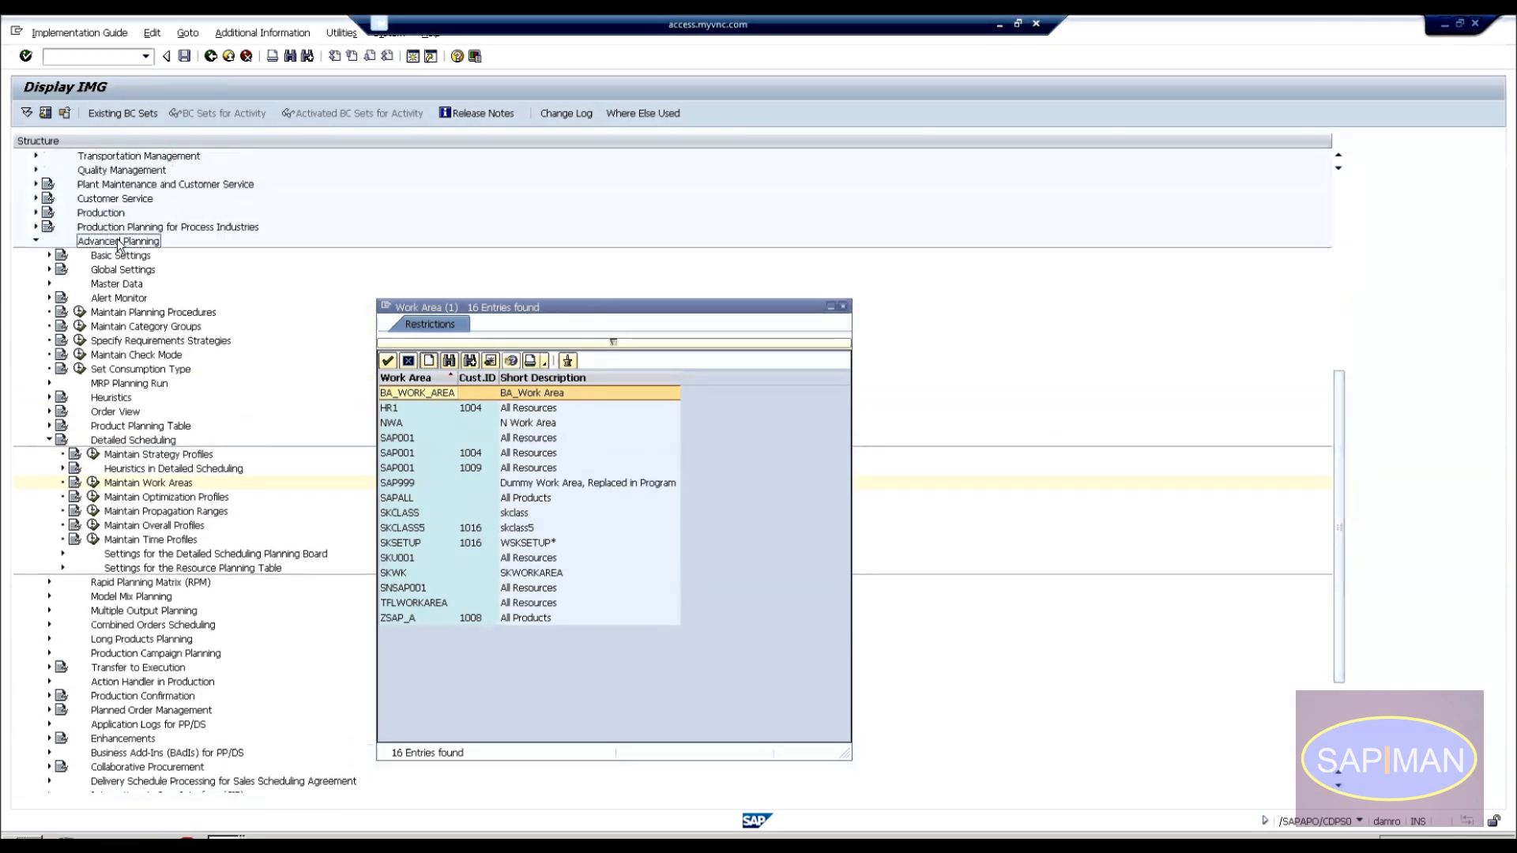
pyautogui.click(119, 441)
pyautogui.click(143, 486)
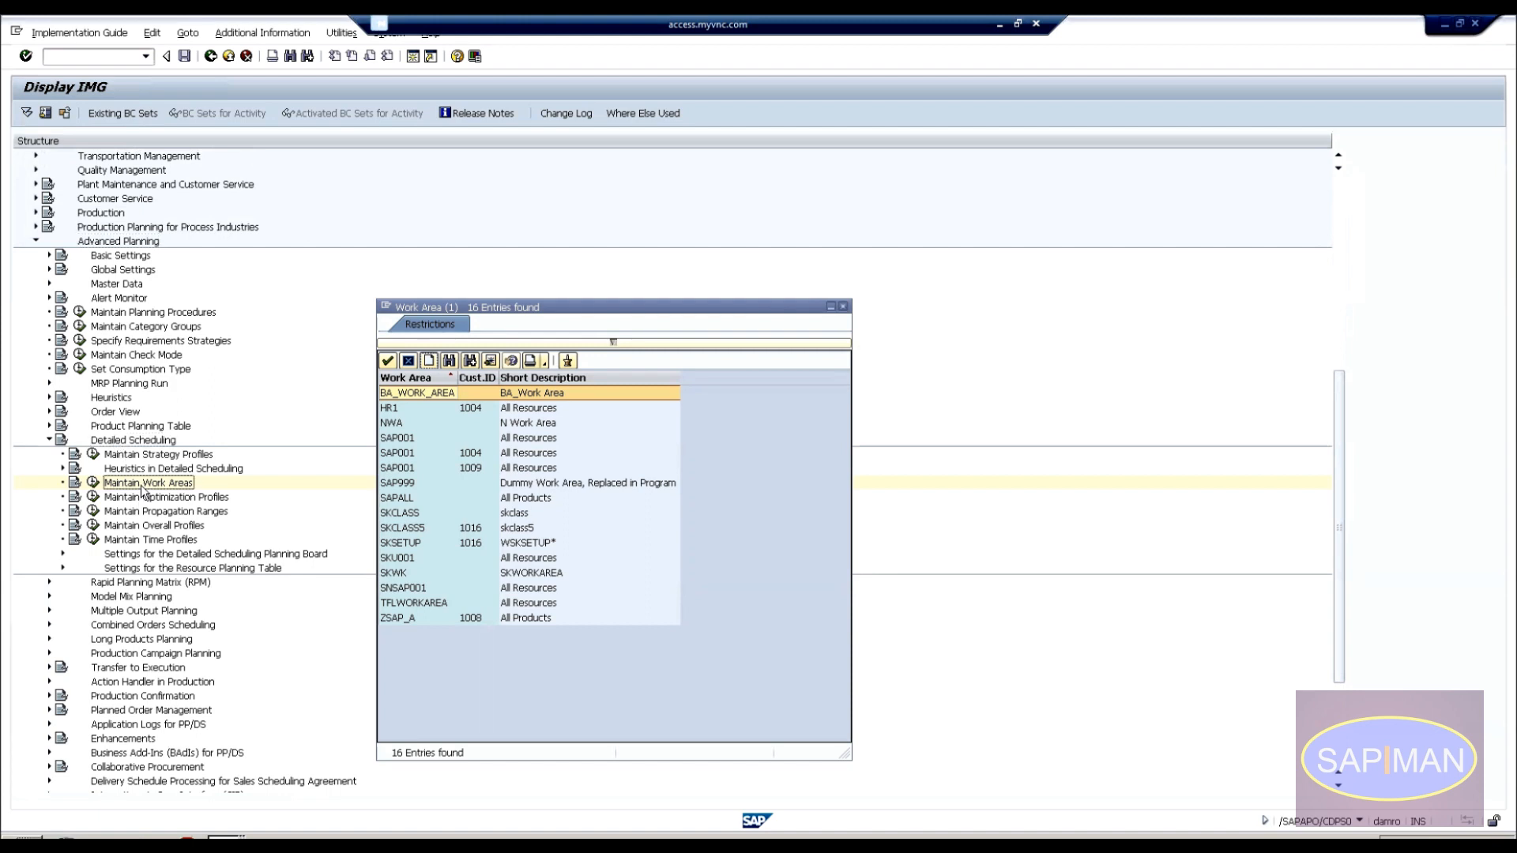
pyautogui.click(93, 483)
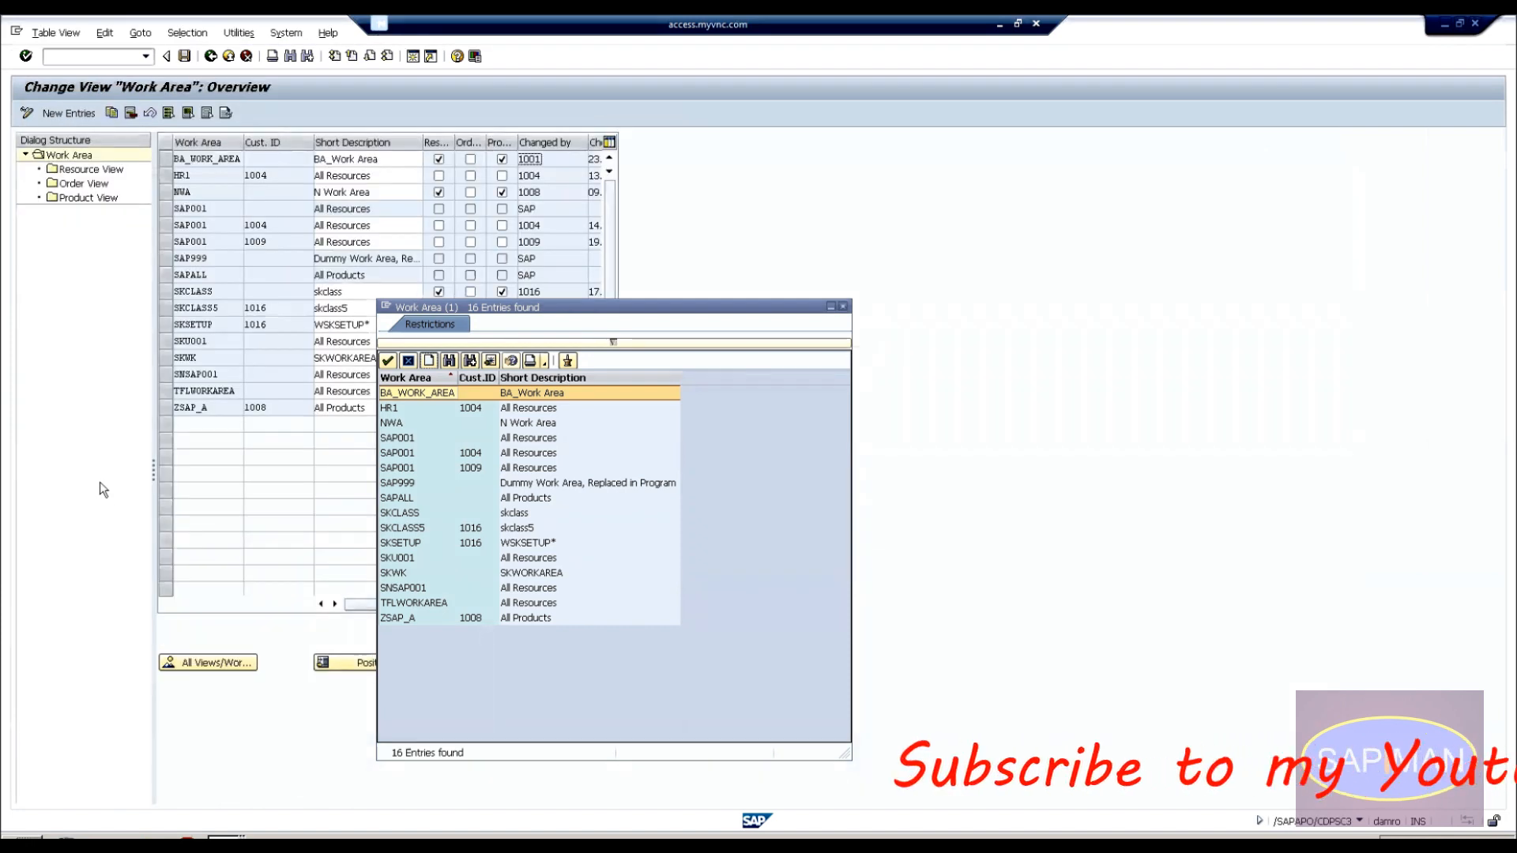
pyautogui.moveTo(640, 306); pyautogui.dragTo(1010, 289)
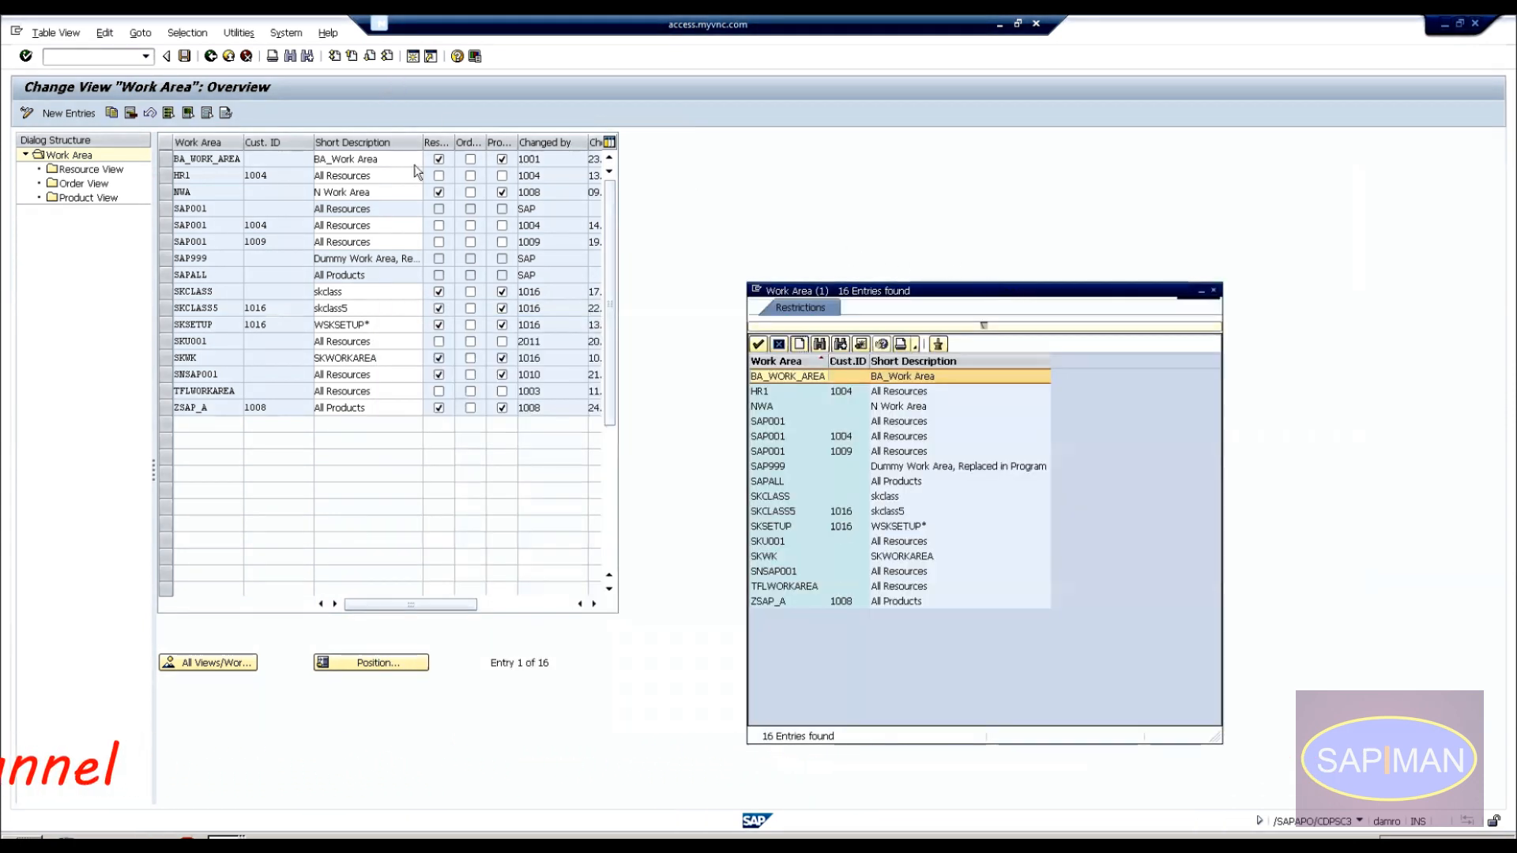
# Select the SAP001 work area that has no customizing ID and open its Resource View.
pyautogui.click(159, 209)
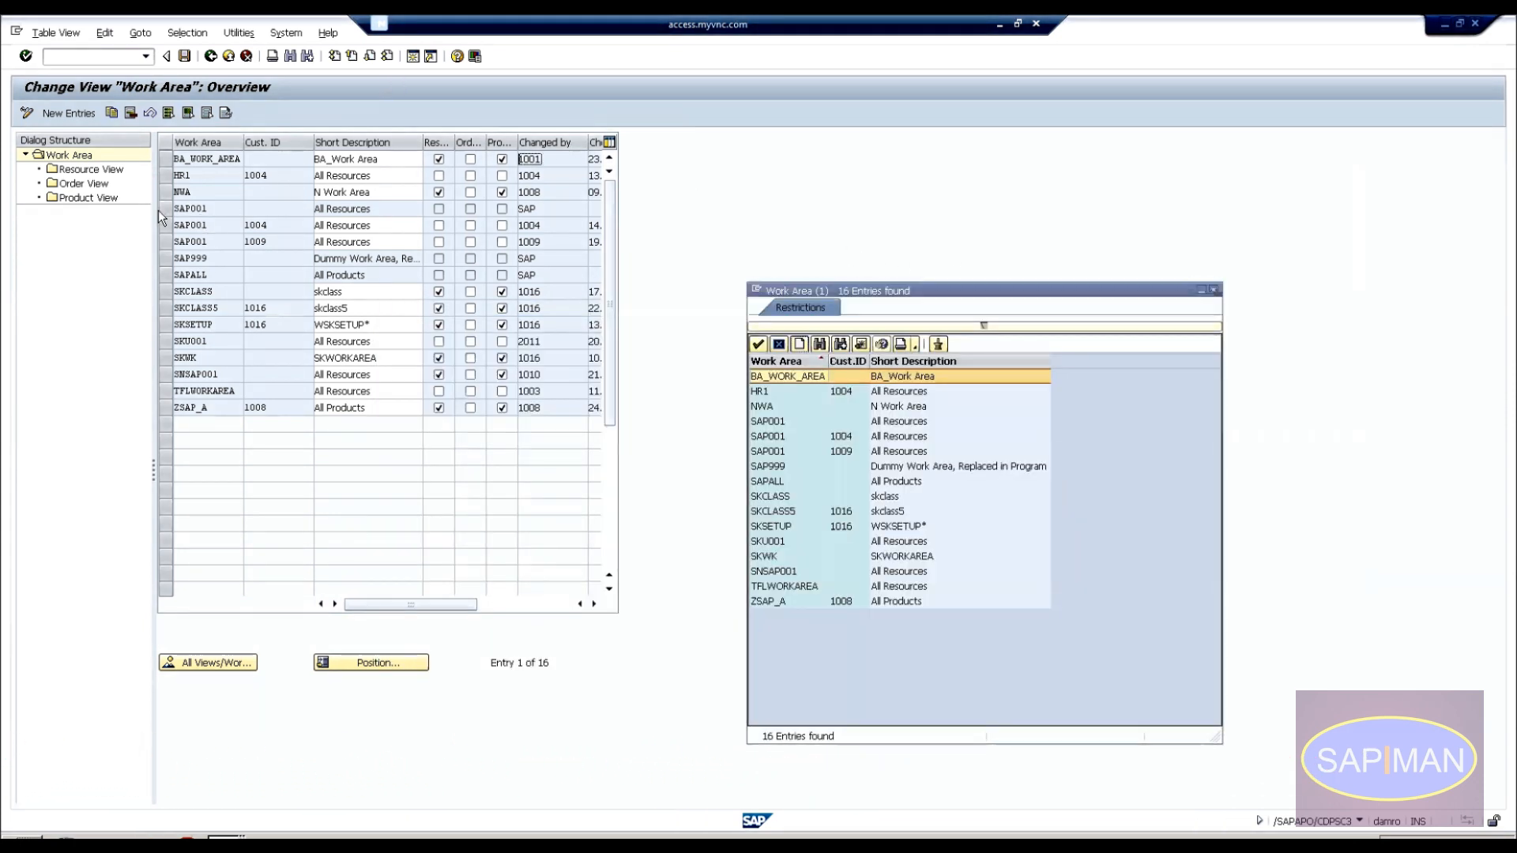
pyautogui.click(167, 211)
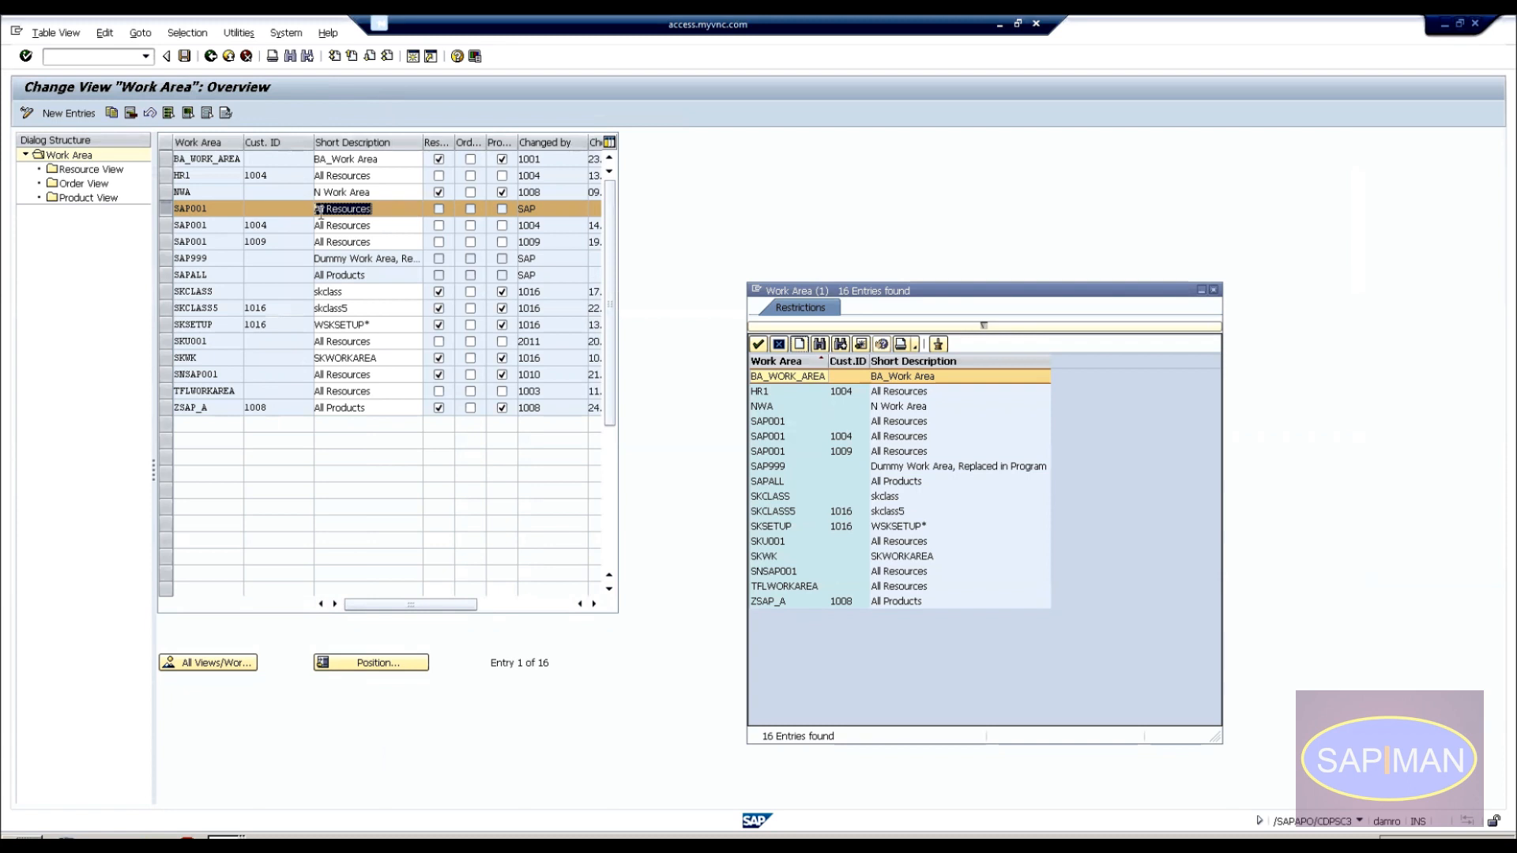
pyautogui.click(545, 225)
pyautogui.click(545, 209)
pyautogui.moveTo(428, 604); pyautogui.dragTo(203, 554)
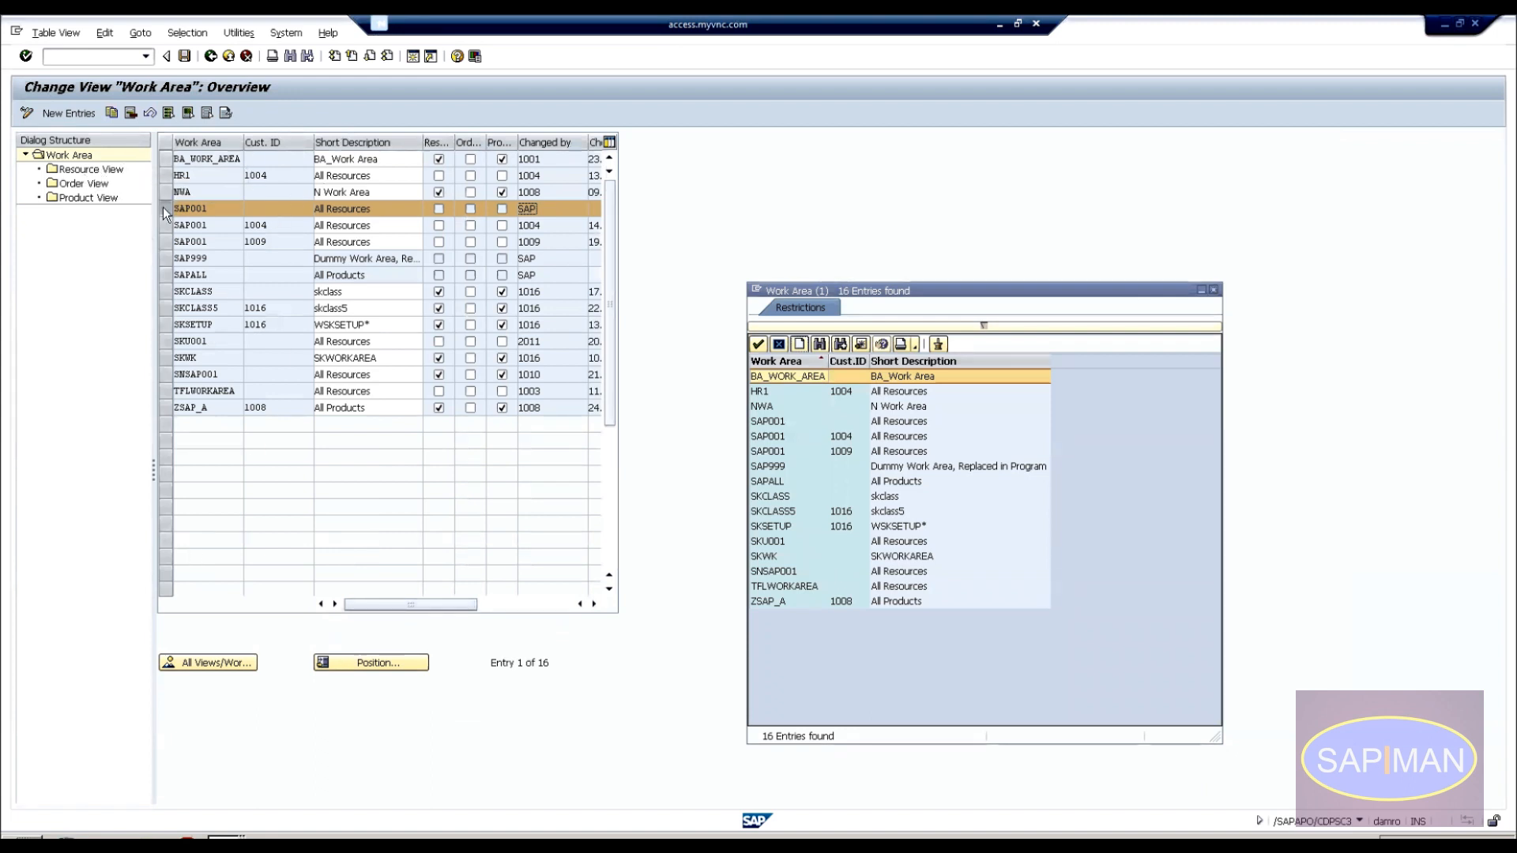
pyautogui.click(71, 171)
pyautogui.doubleClick(71, 171)
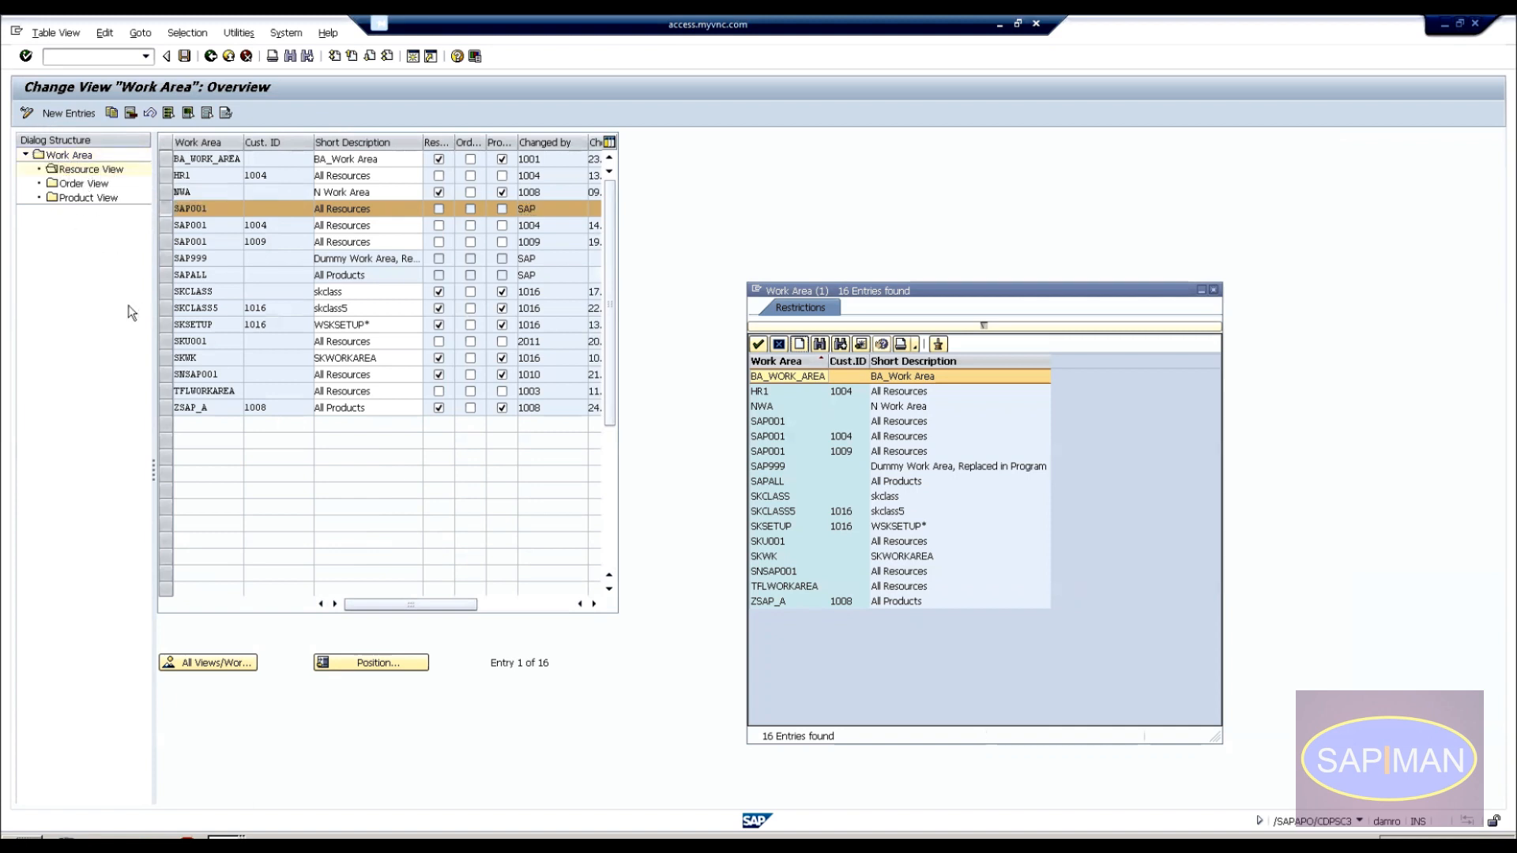
# Select the ALLRES set in SAP001's Resource View and open the work area's Order View.
pyautogui.click(237, 228)
pyautogui.click(369, 227)
pyautogui.click(170, 227)
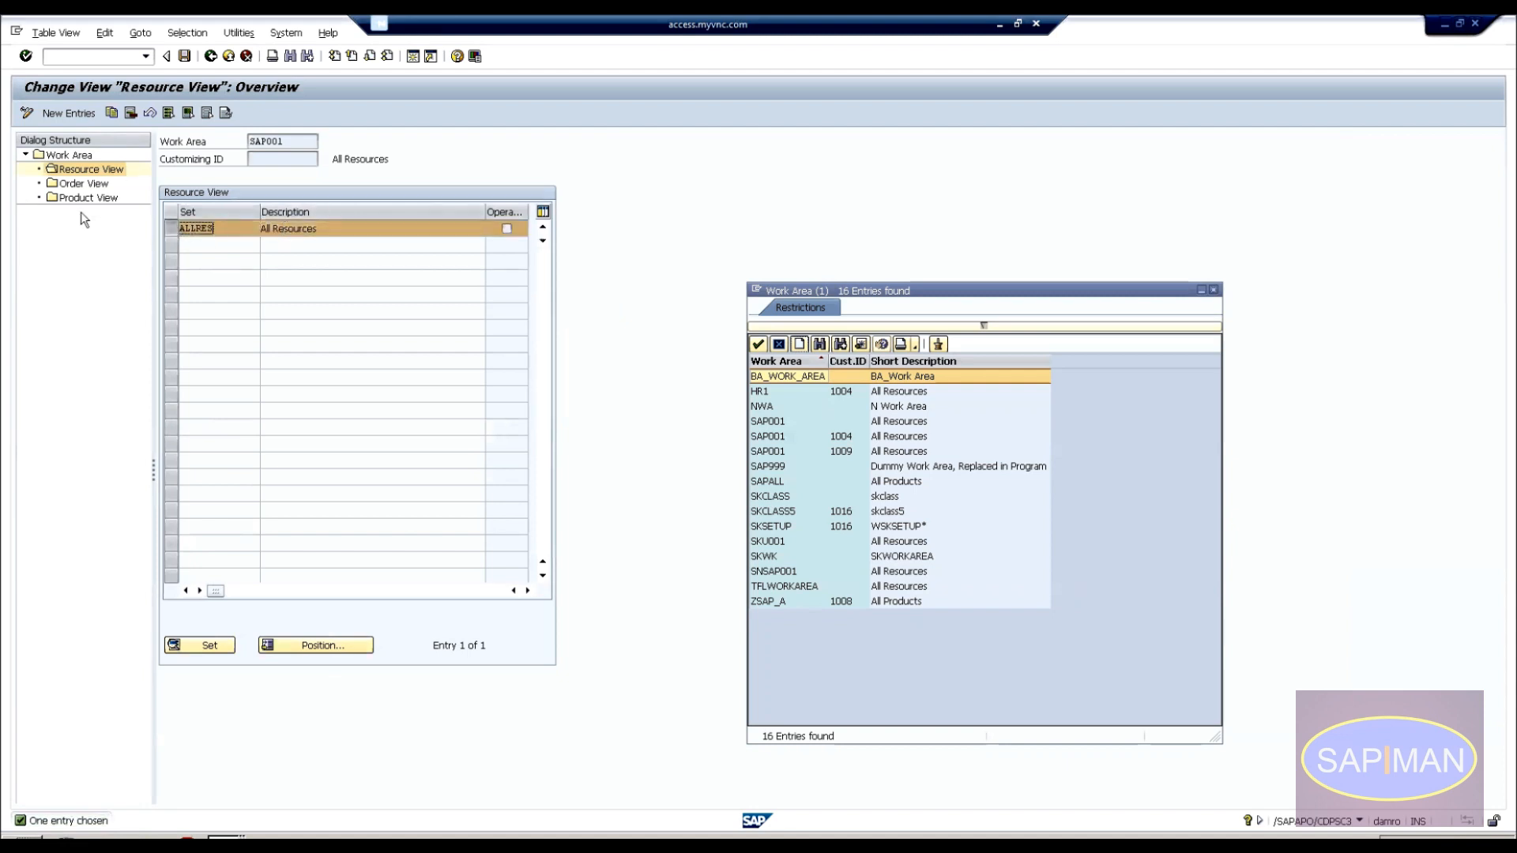
pyautogui.doubleClick(86, 185)
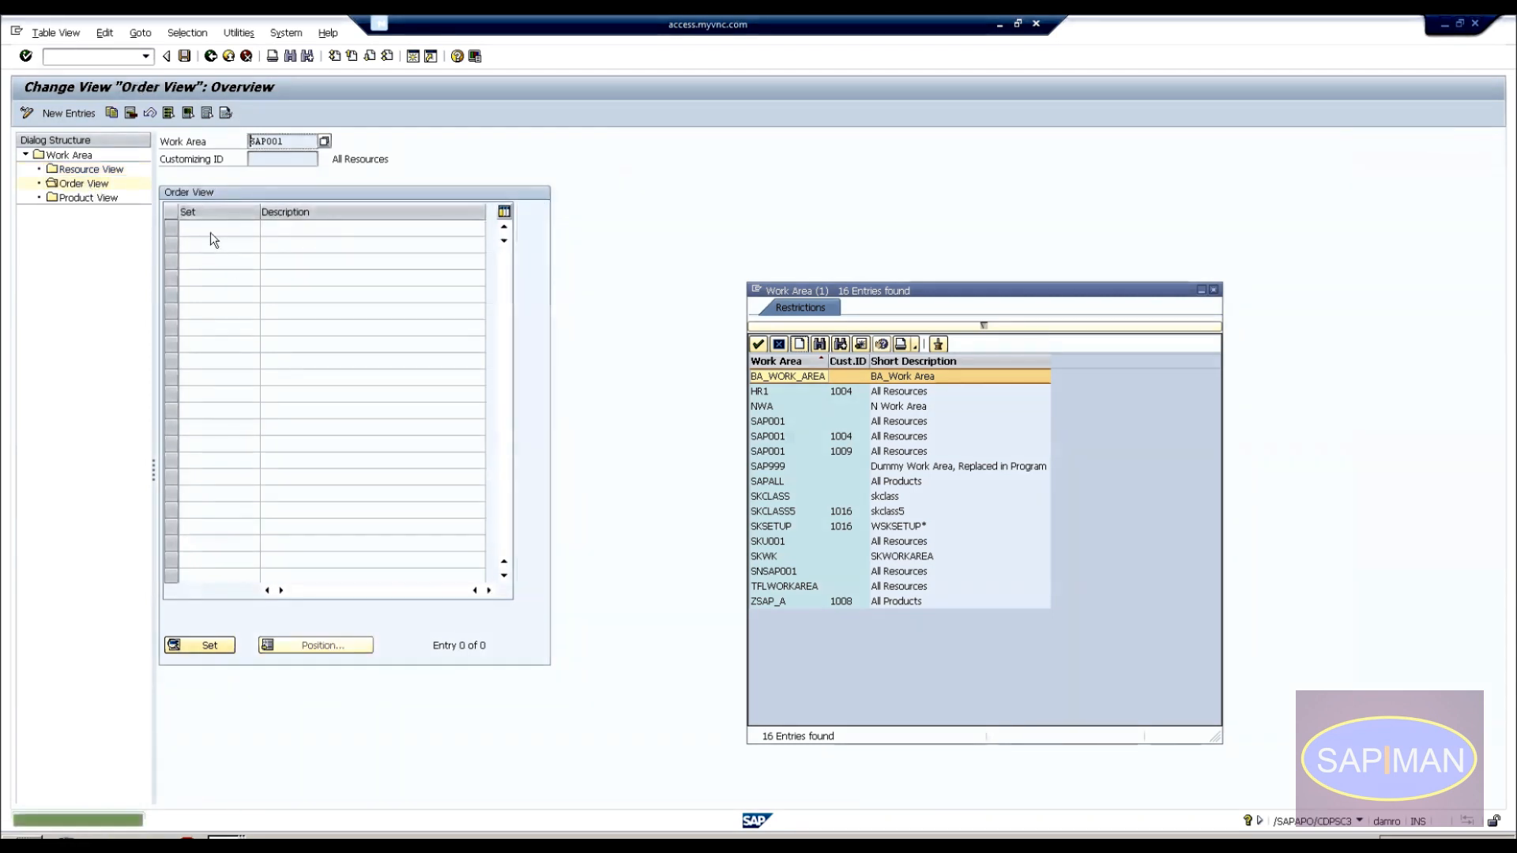
pyautogui.click(69, 199)
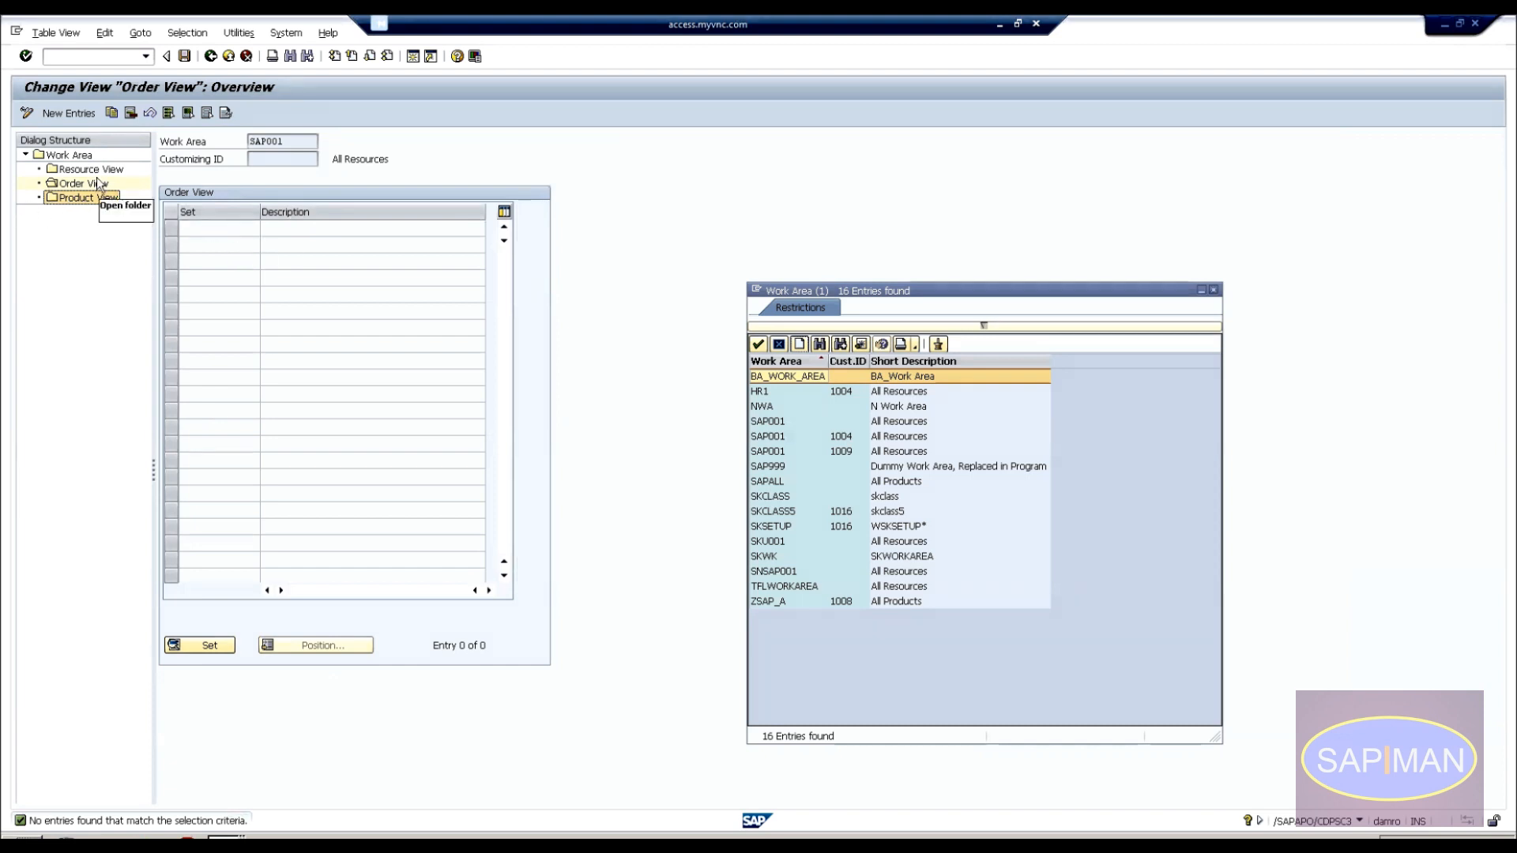
# Return to the work area overview, select SKCLASS and open its Resource View.
pyautogui.doubleClick(77, 159)
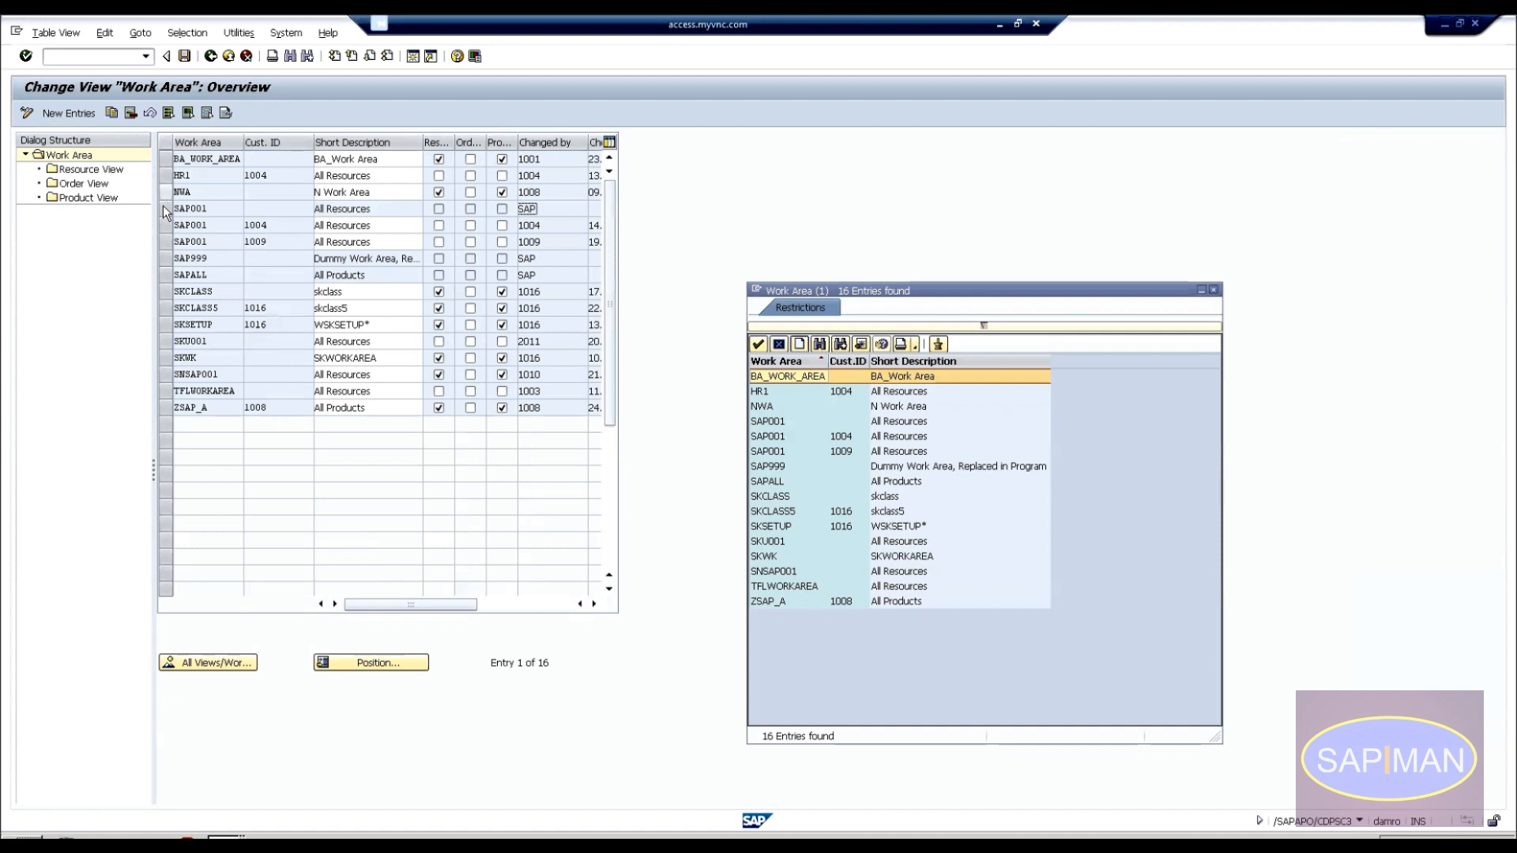
pyautogui.click(175, 159)
pyautogui.click(176, 292)
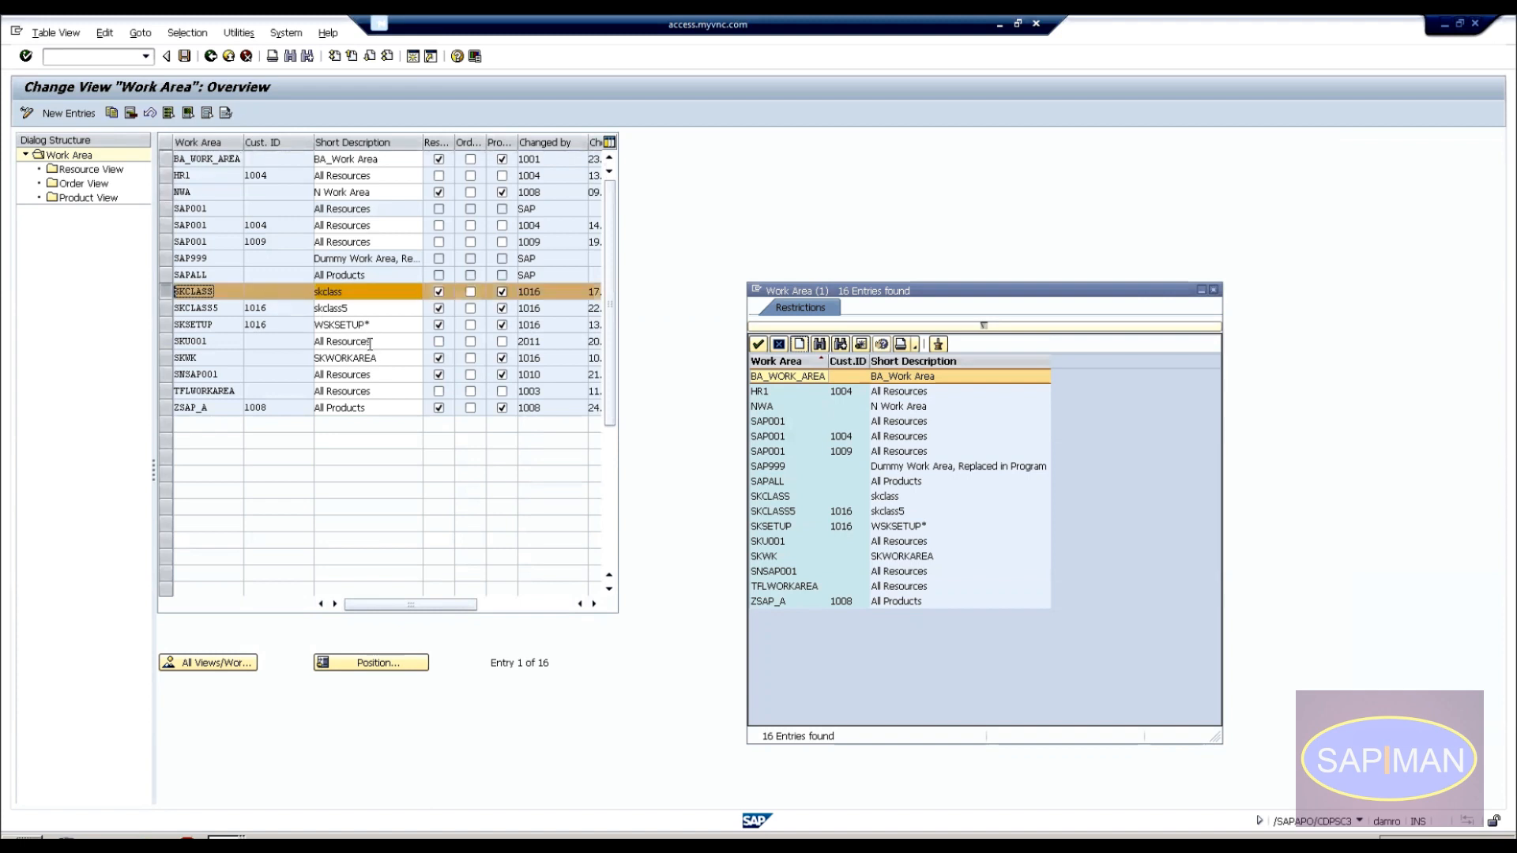
pyautogui.doubleClick(87, 170)
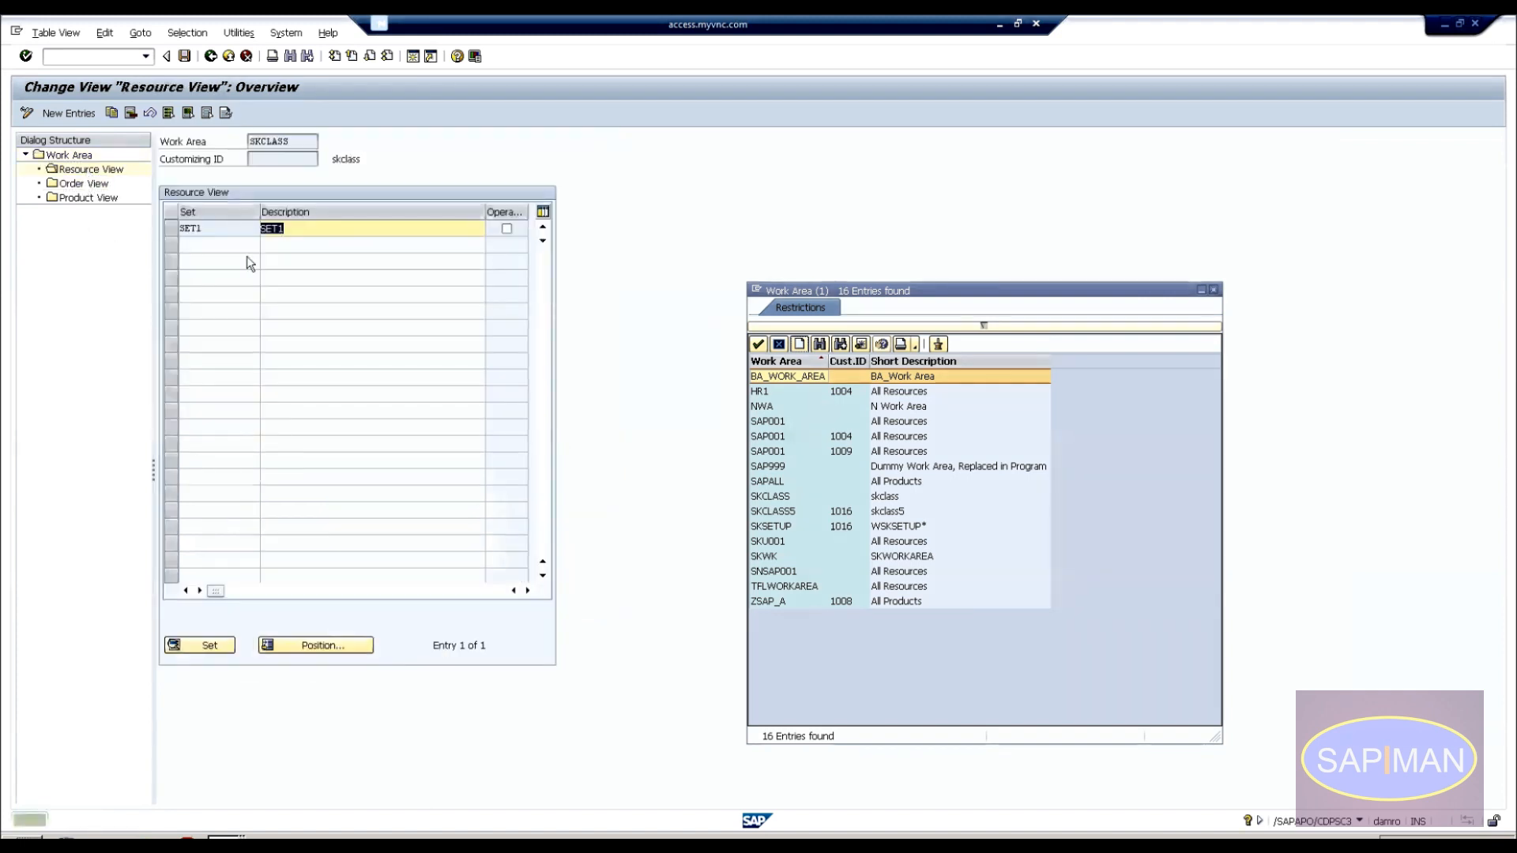
# Select the SET1 set of SKCLASS, open its selection criteria and examine the Location value.
pyautogui.click(220, 226)
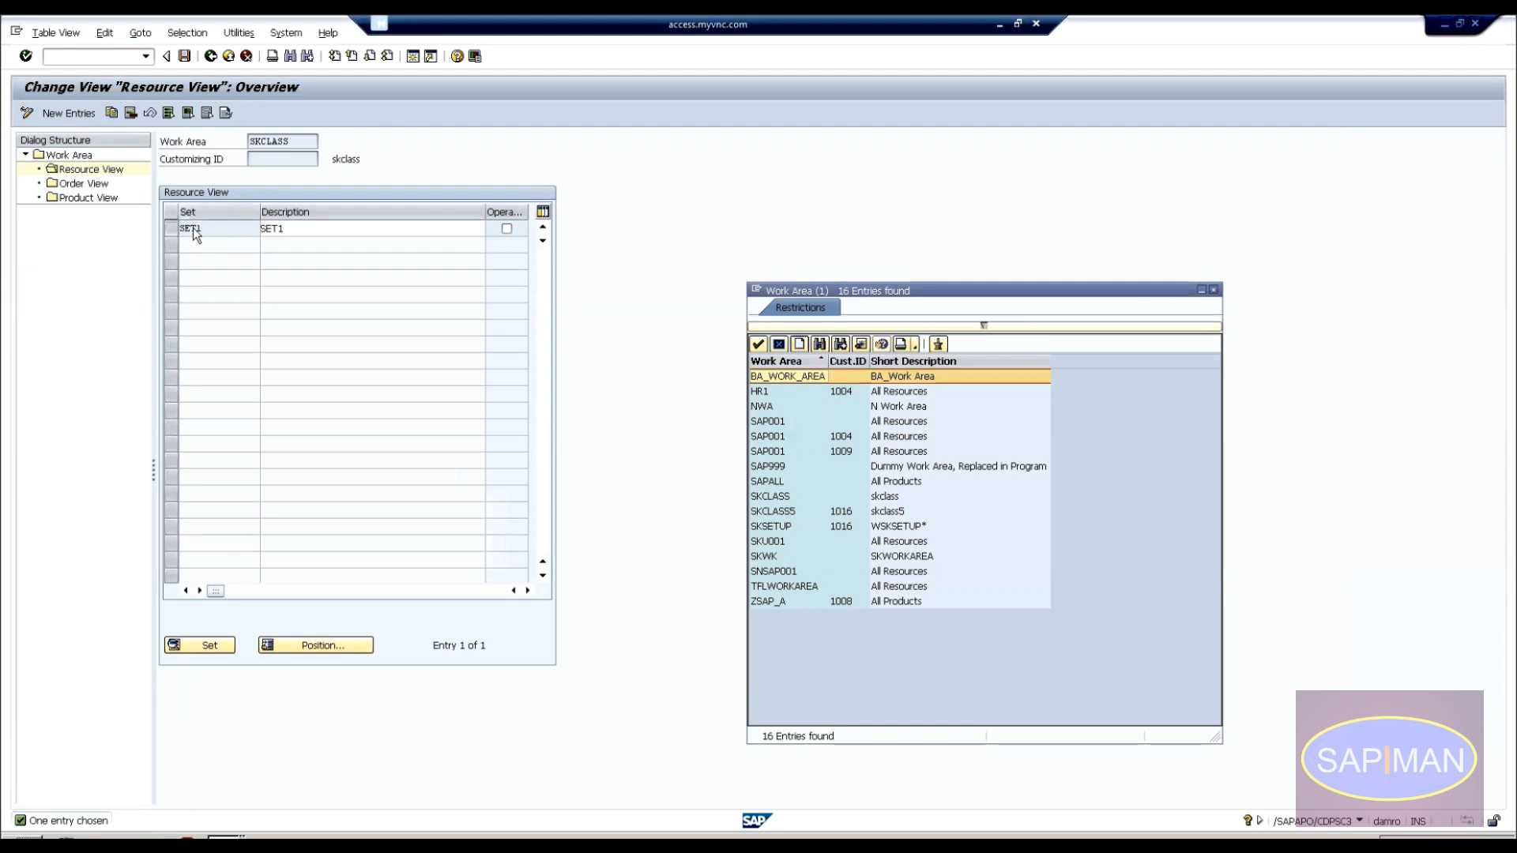
pyautogui.click(170, 228)
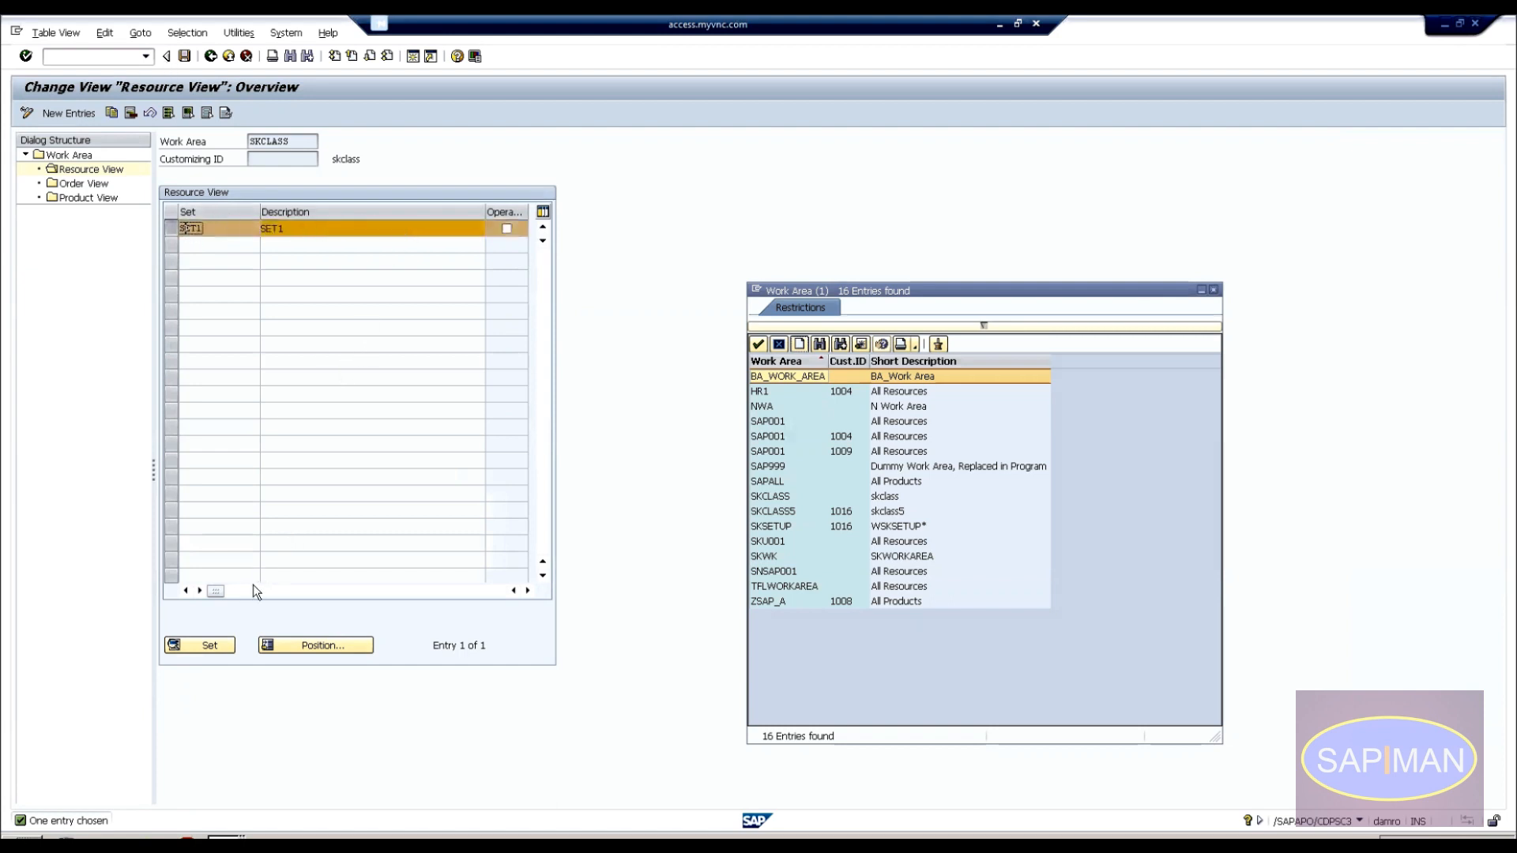
pyautogui.moveTo(212, 591); pyautogui.dragTo(382, 596)
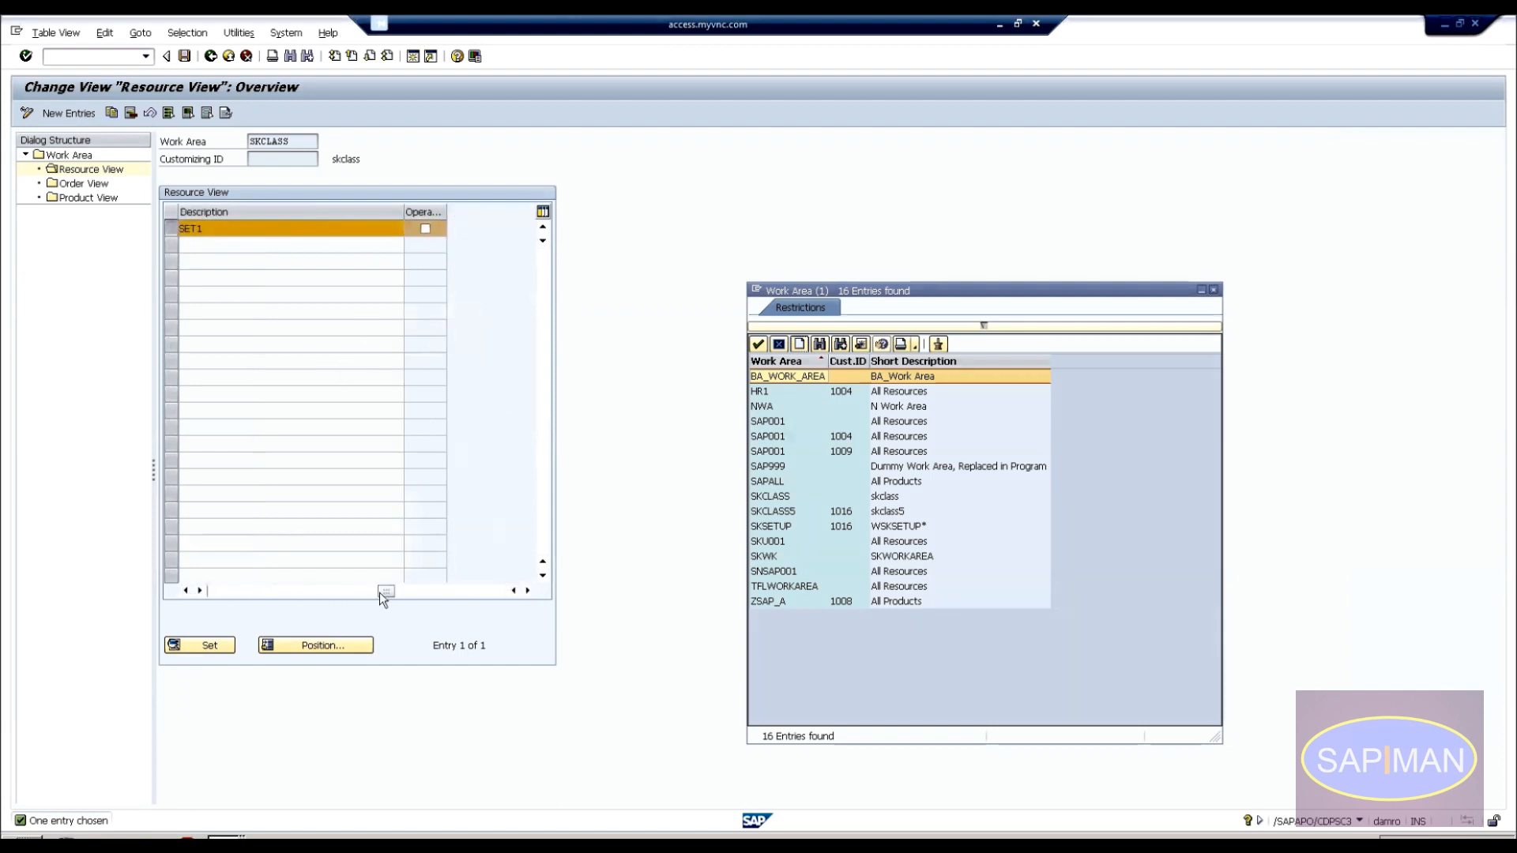
pyautogui.moveTo(155, 590); pyautogui.dragTo(156, 587)
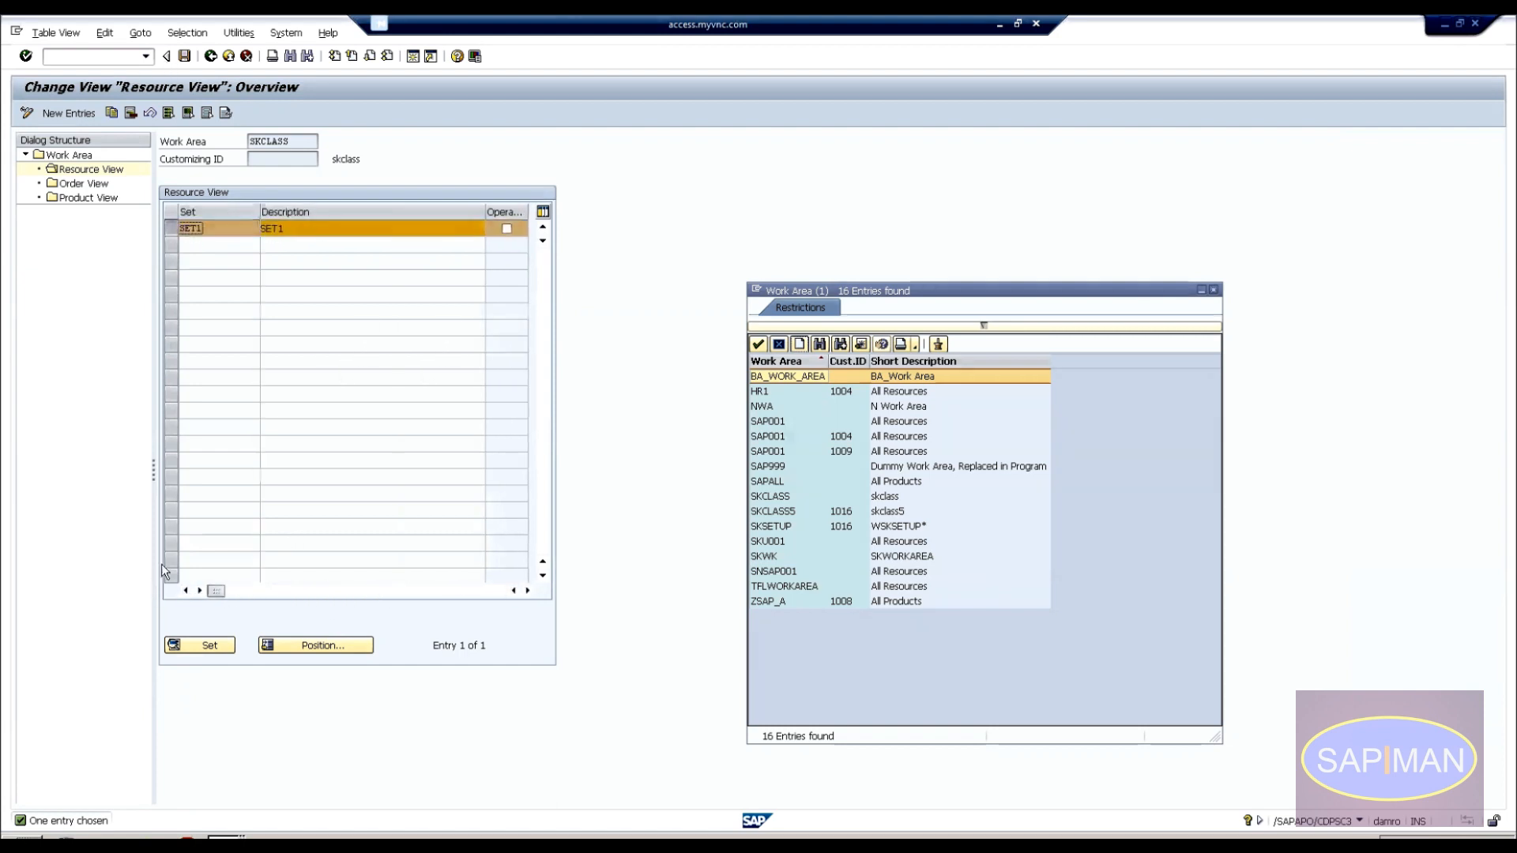
pyautogui.click(204, 648)
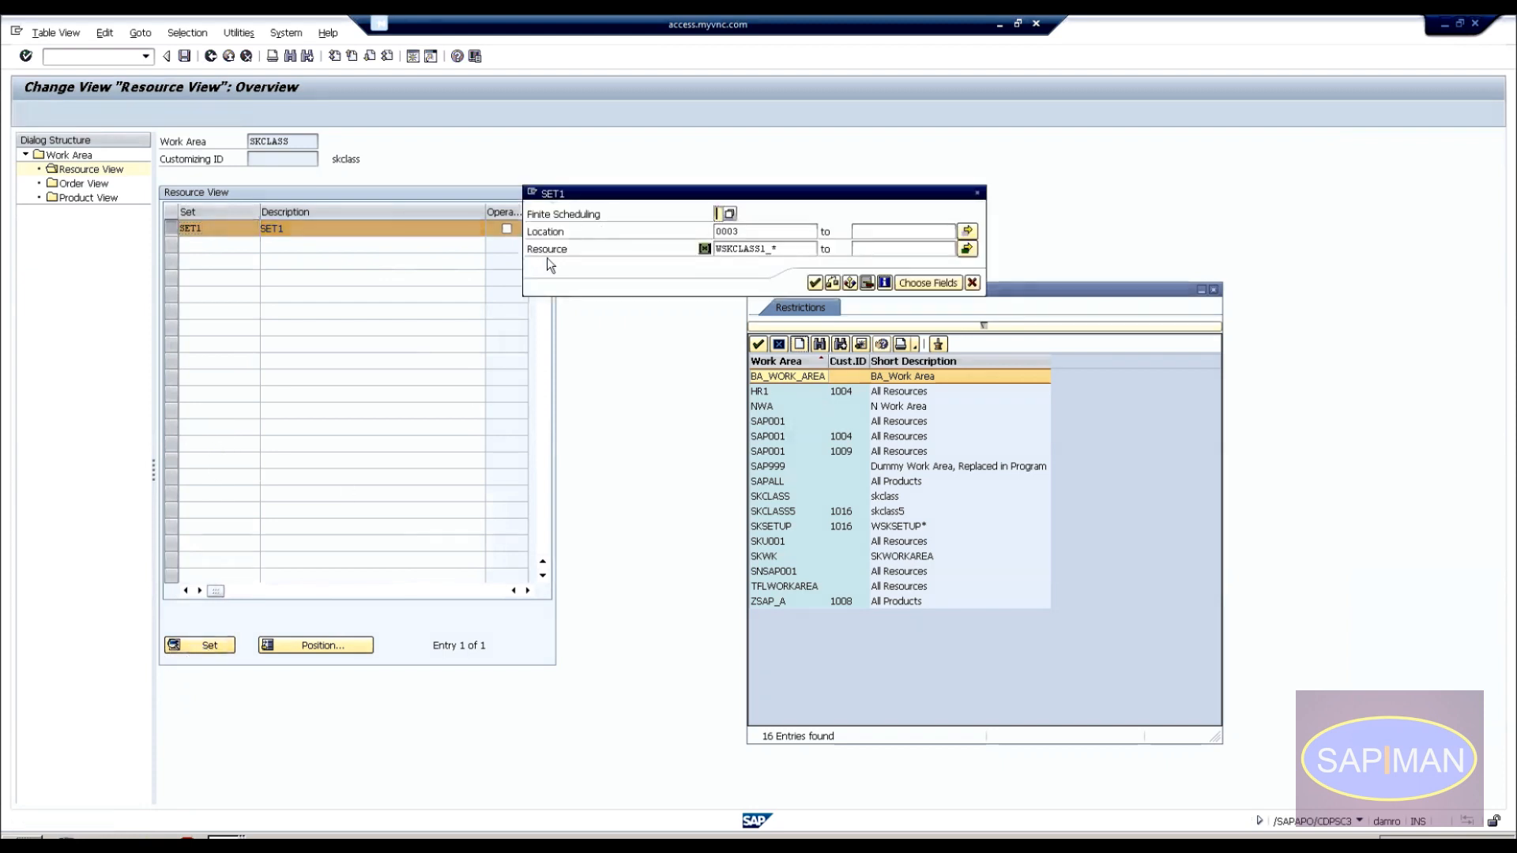
pyautogui.moveTo(753, 186); pyautogui.dragTo(310, 182)
pyautogui.click(291, 217)
pyautogui.moveTo(314, 218); pyautogui.dragTo(190, 237)
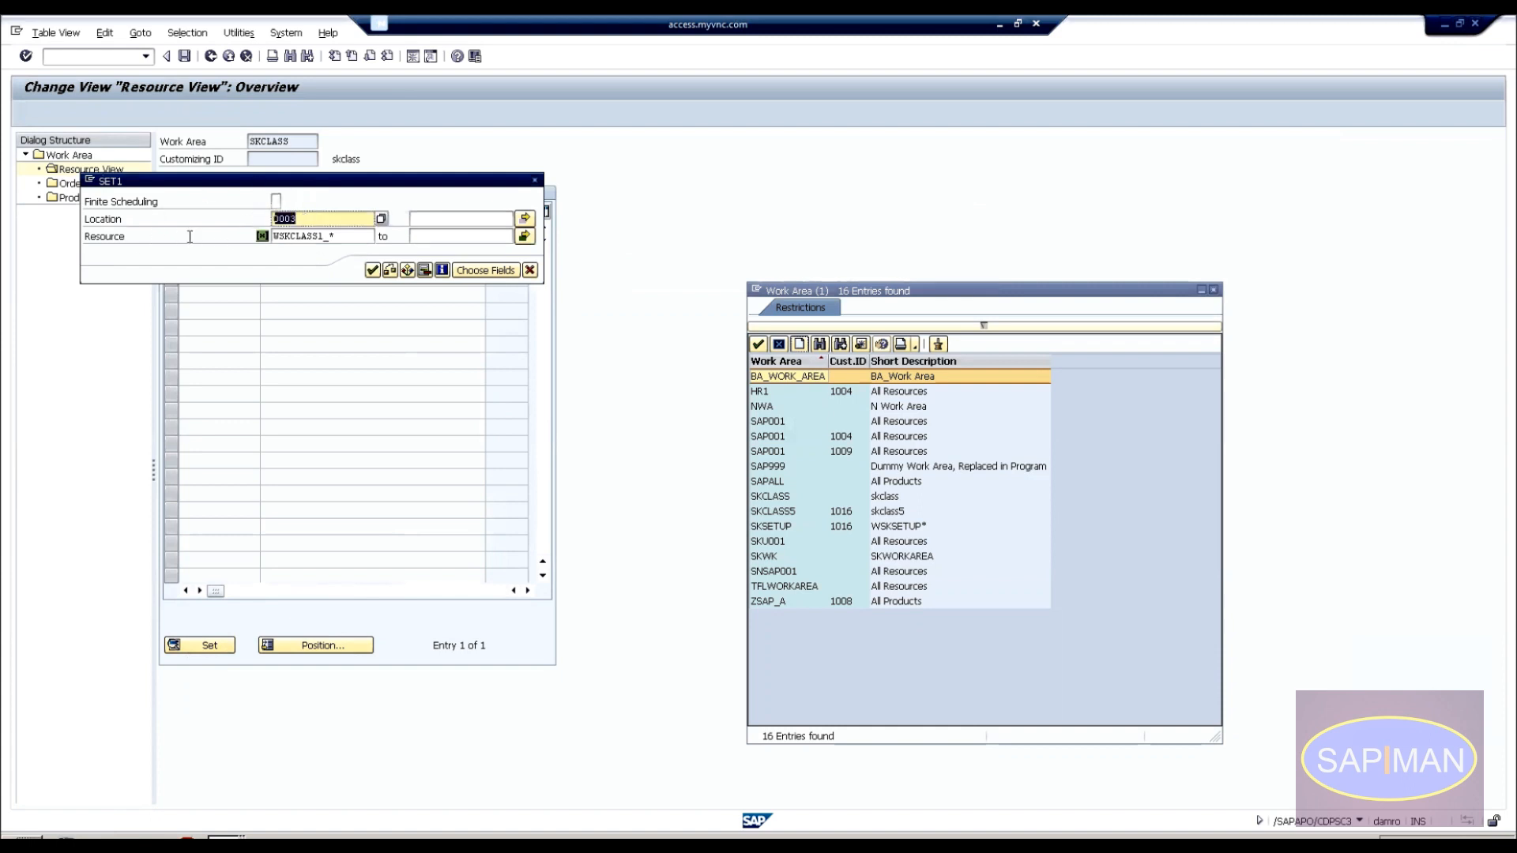
# Examine the multiple selection for Resource in SET1 and close it together with the set's criteria without applying anything.
pyautogui.click(524, 236)
pyautogui.moveTo(262, 146); pyautogui.dragTo(783, 286)
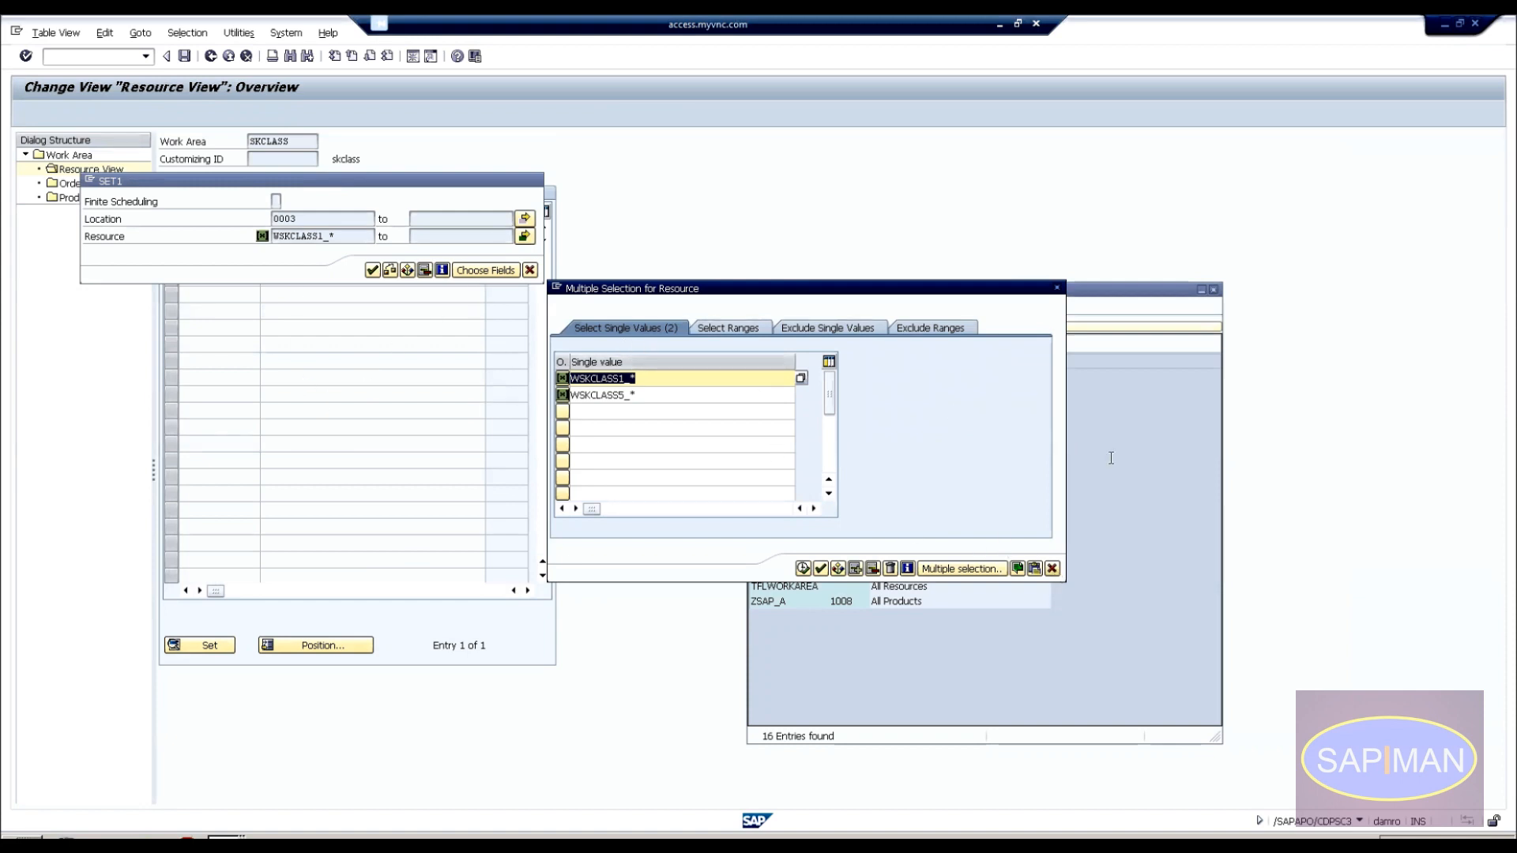
pyautogui.click(1054, 568)
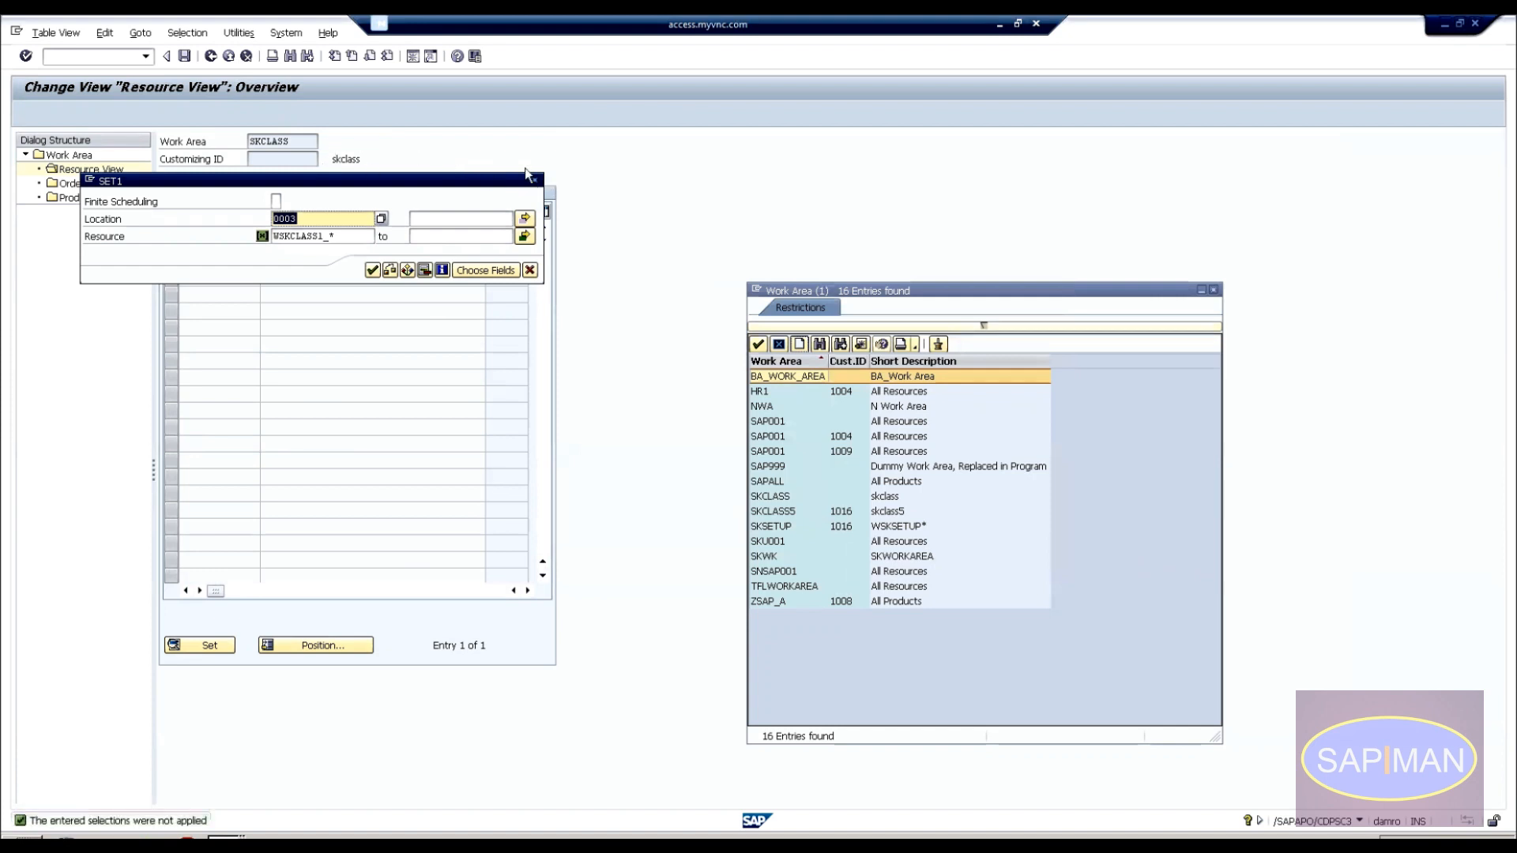
pyautogui.click(535, 183)
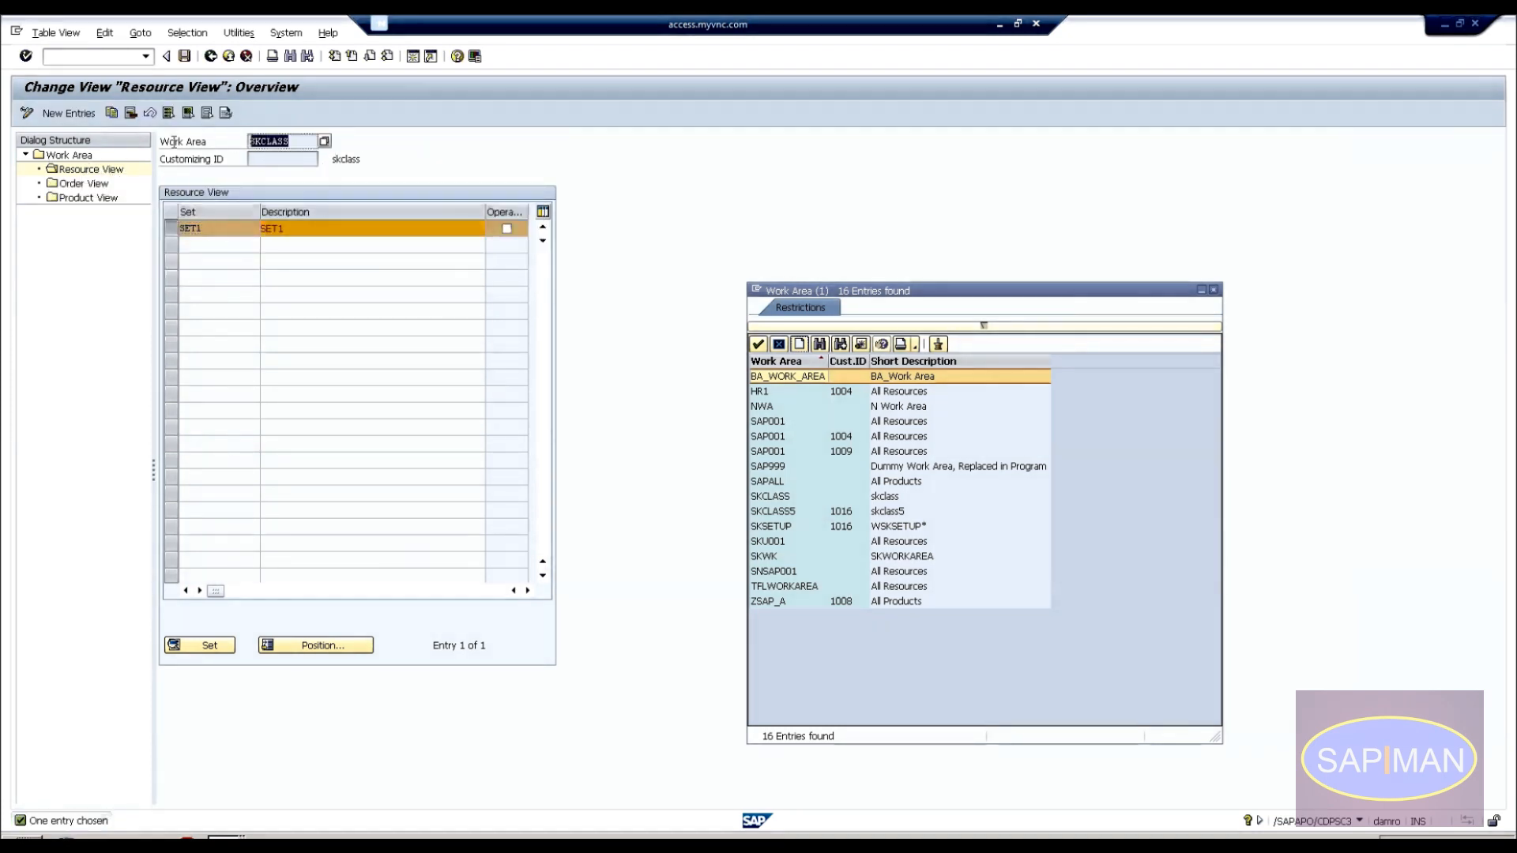
# Reopen the selection criteria of SET1 and display the single values in the multiple selection for Resource.
pyautogui.doubleClick(211, 230)
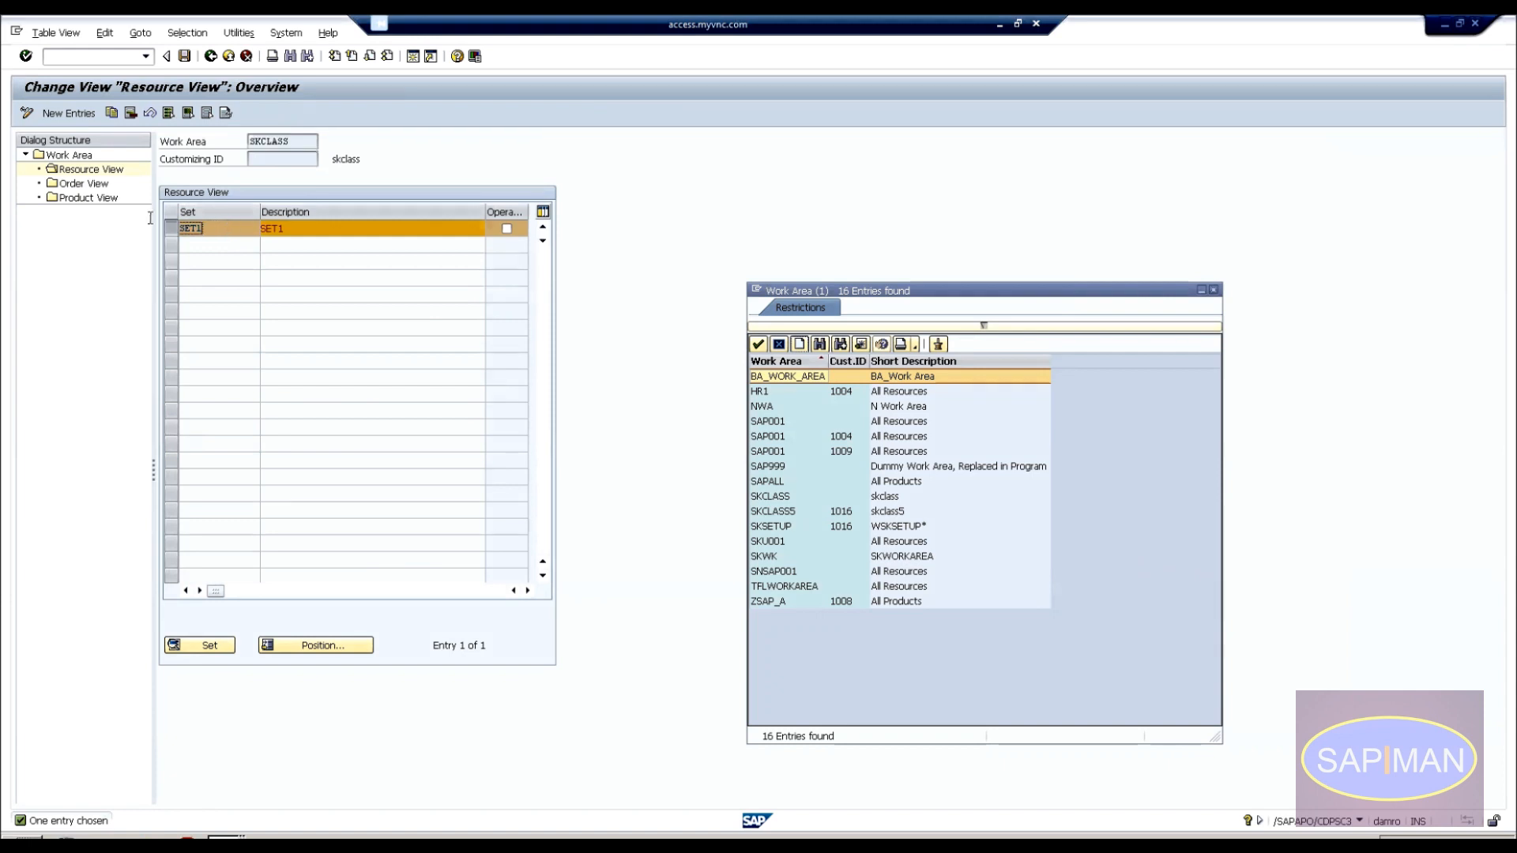
pyautogui.click(210, 645)
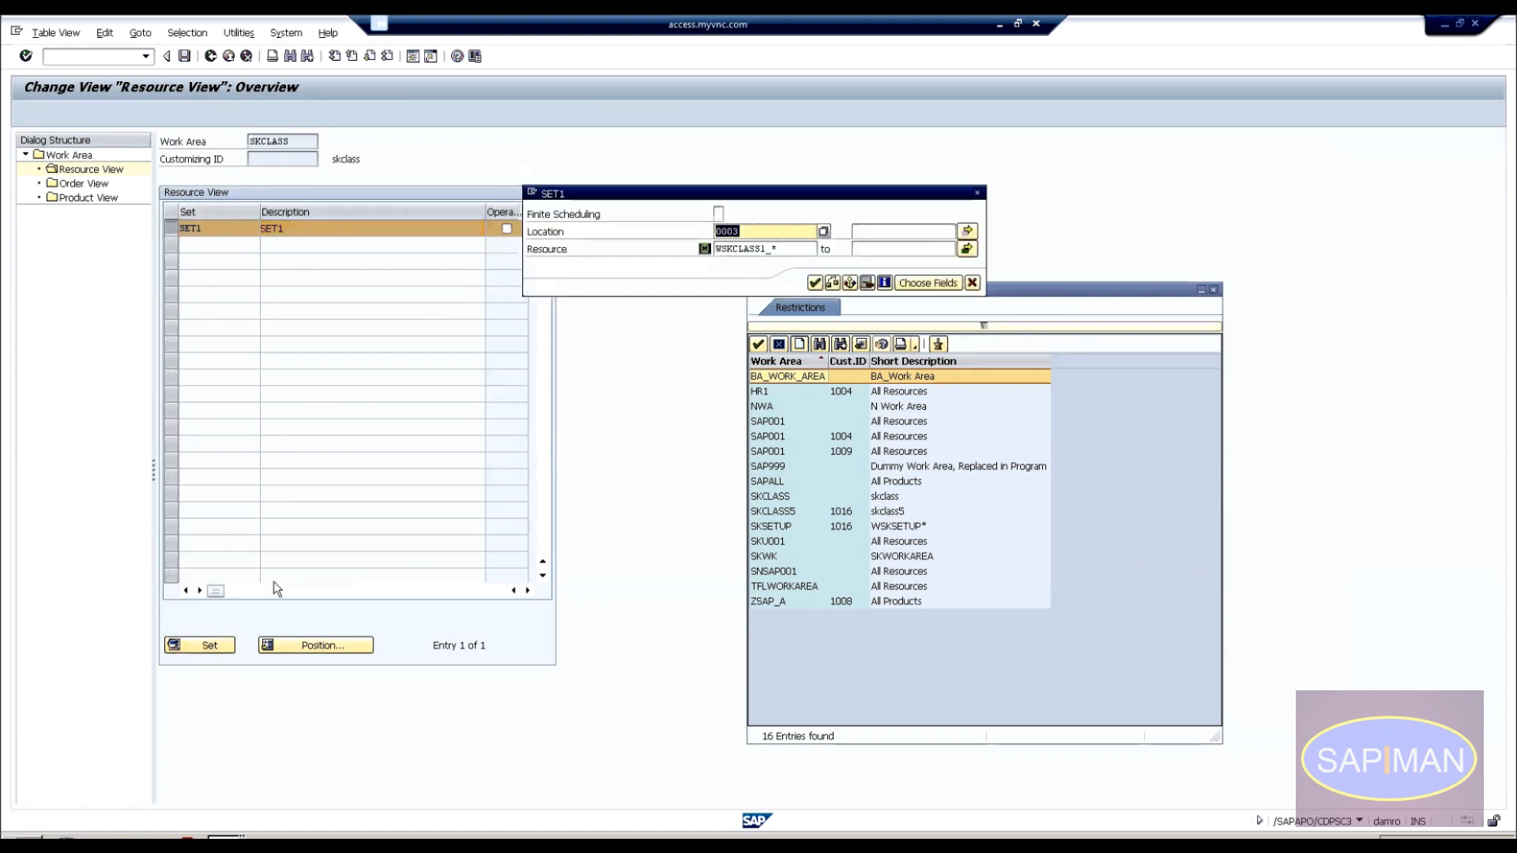
pyautogui.click(760, 230)
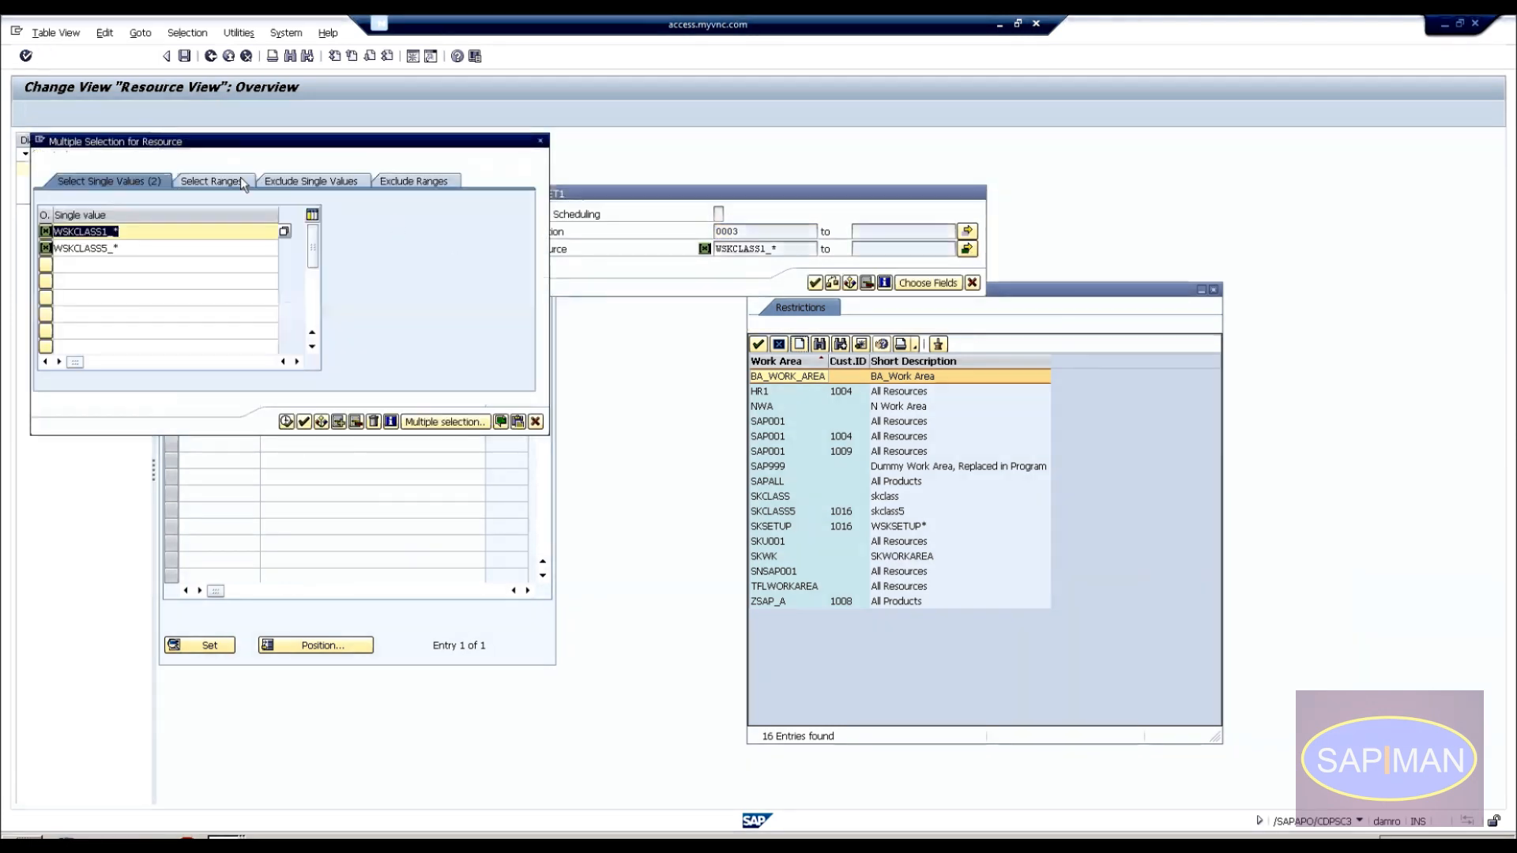
# Examine the single values for Resource in SET1, close the criteria without applying anything and return to the work area overview.
pyautogui.moveTo(531, 310); pyautogui.dragTo(897, 328)
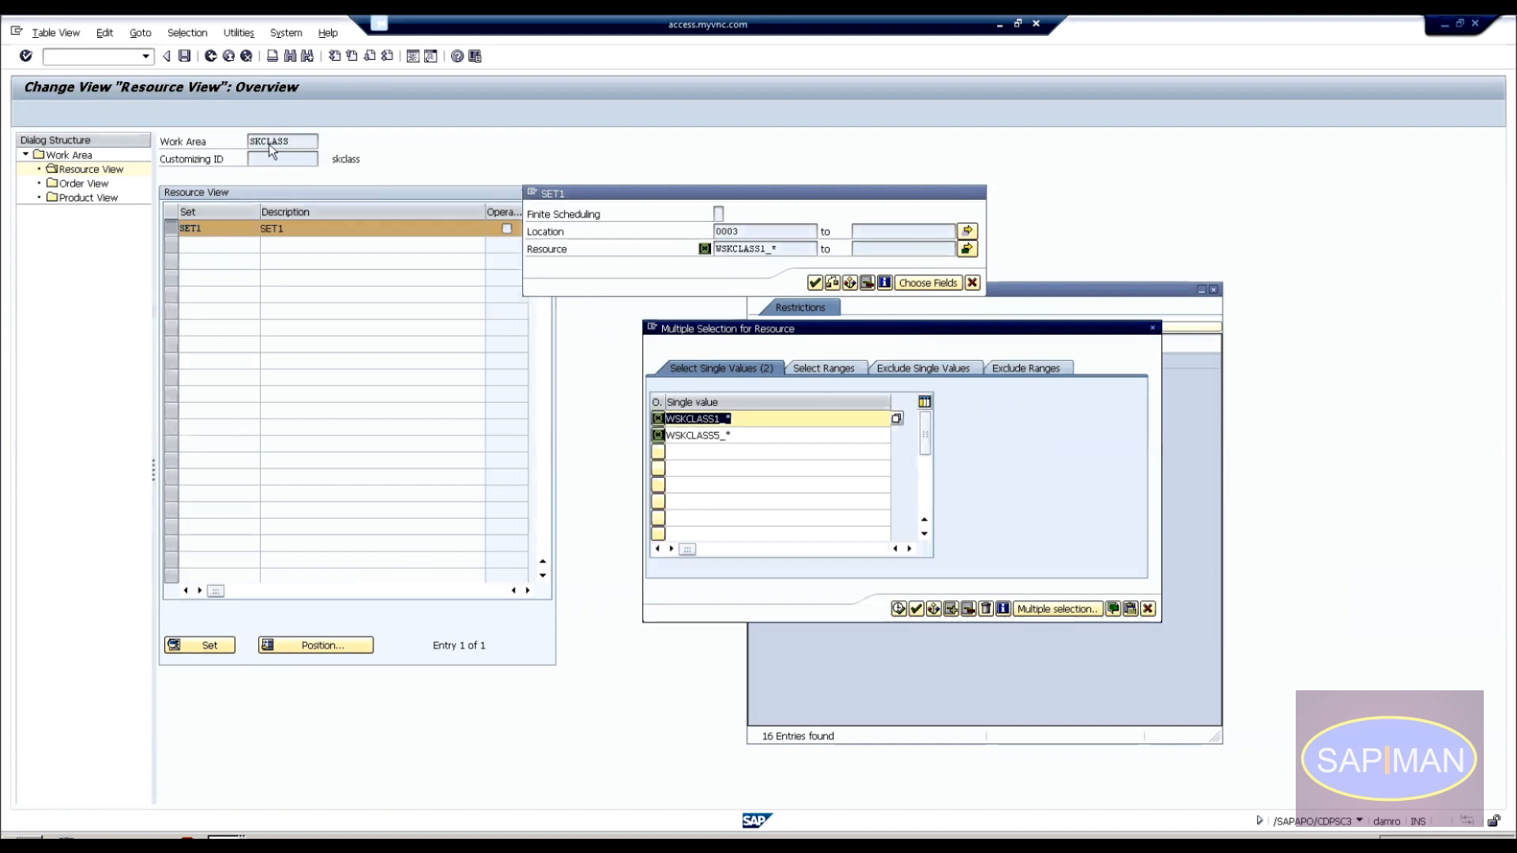
pyautogui.click(758, 435)
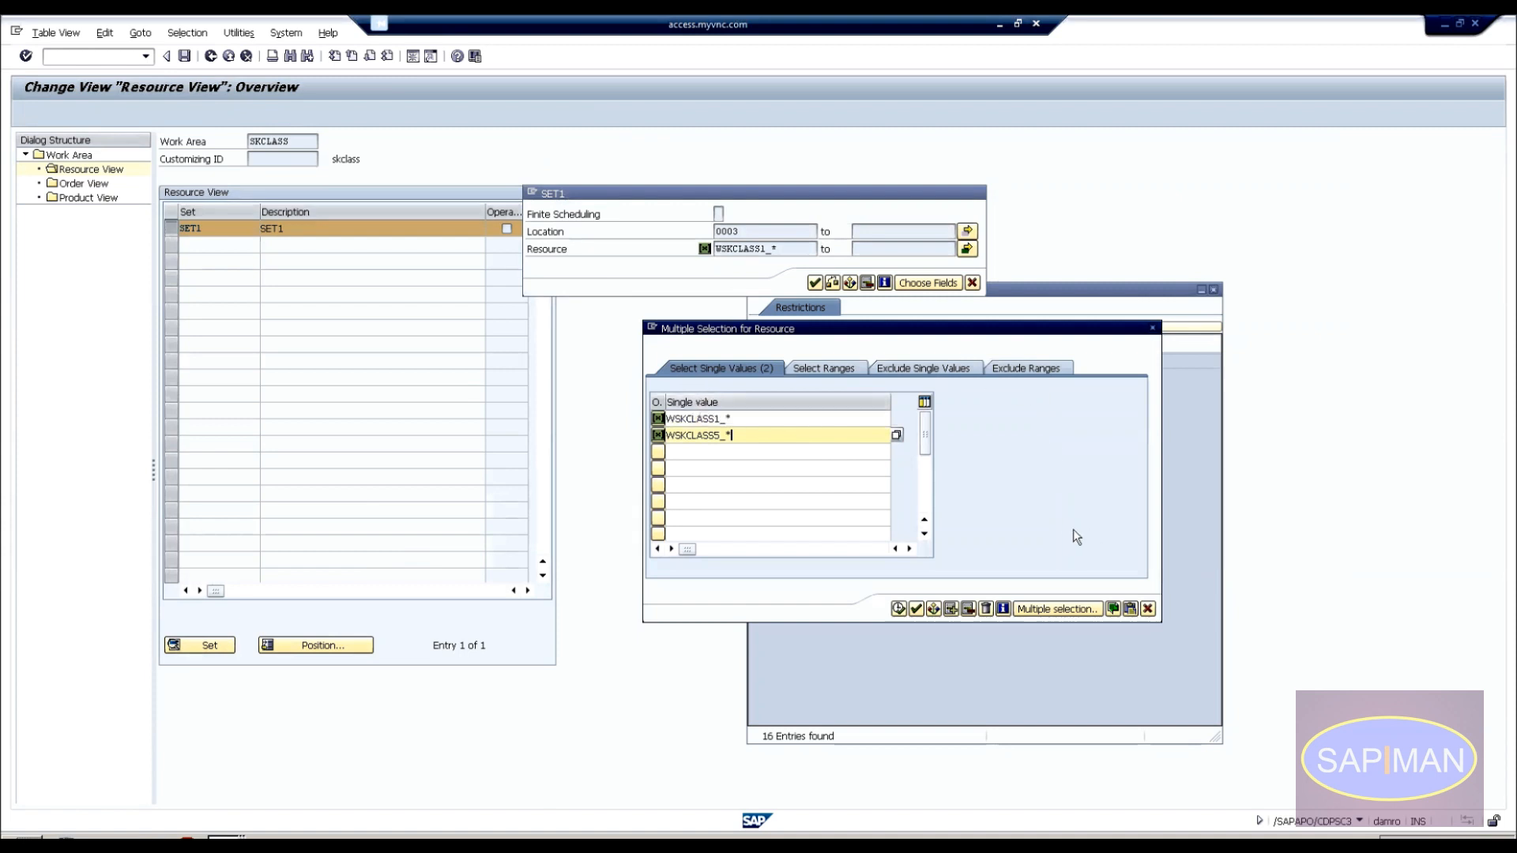
pyautogui.click(1148, 608)
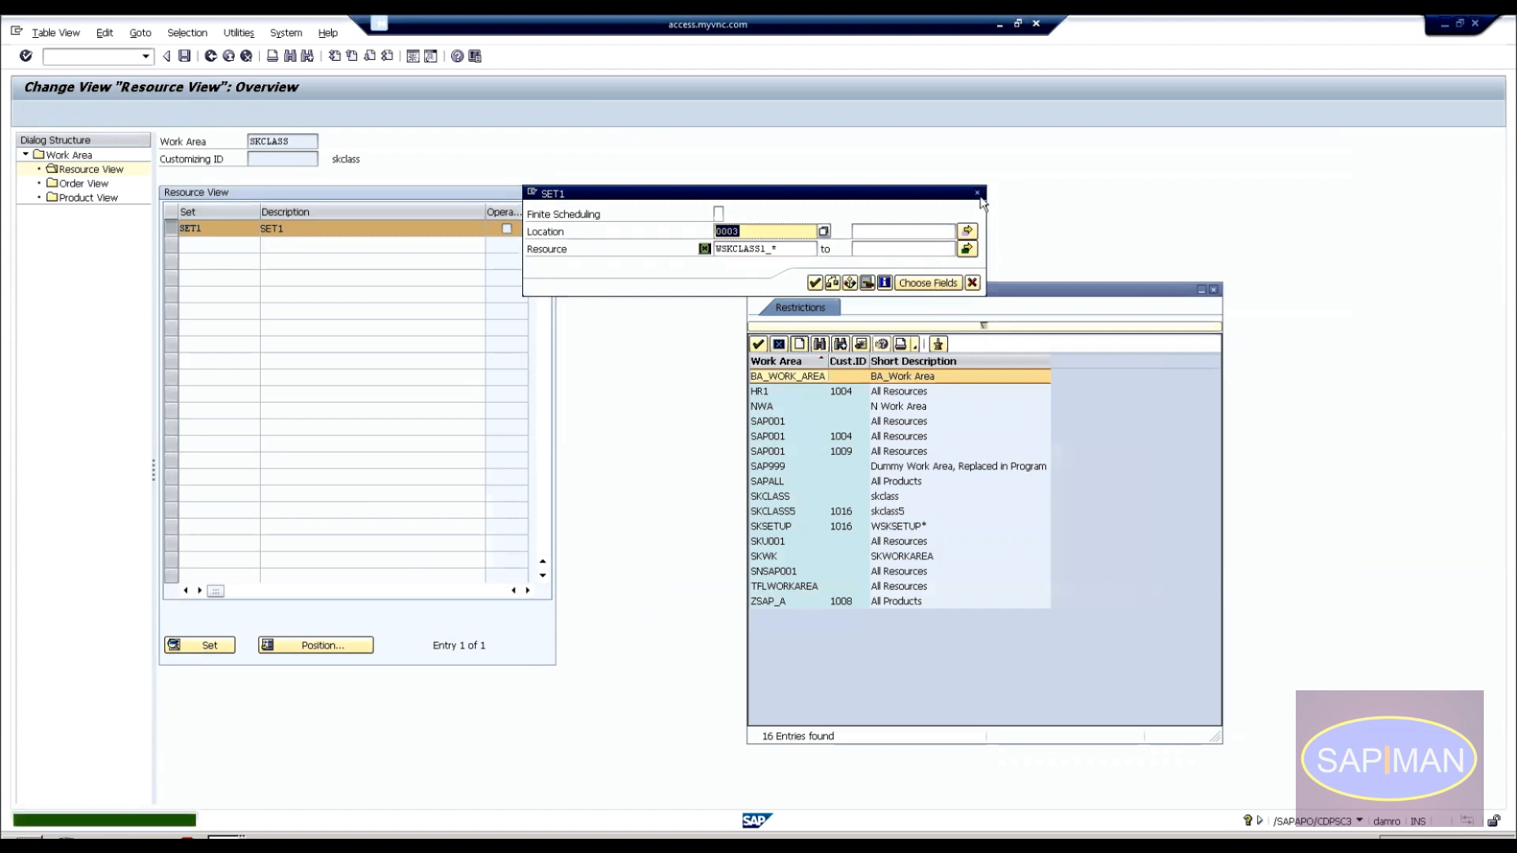
pyautogui.click(978, 192)
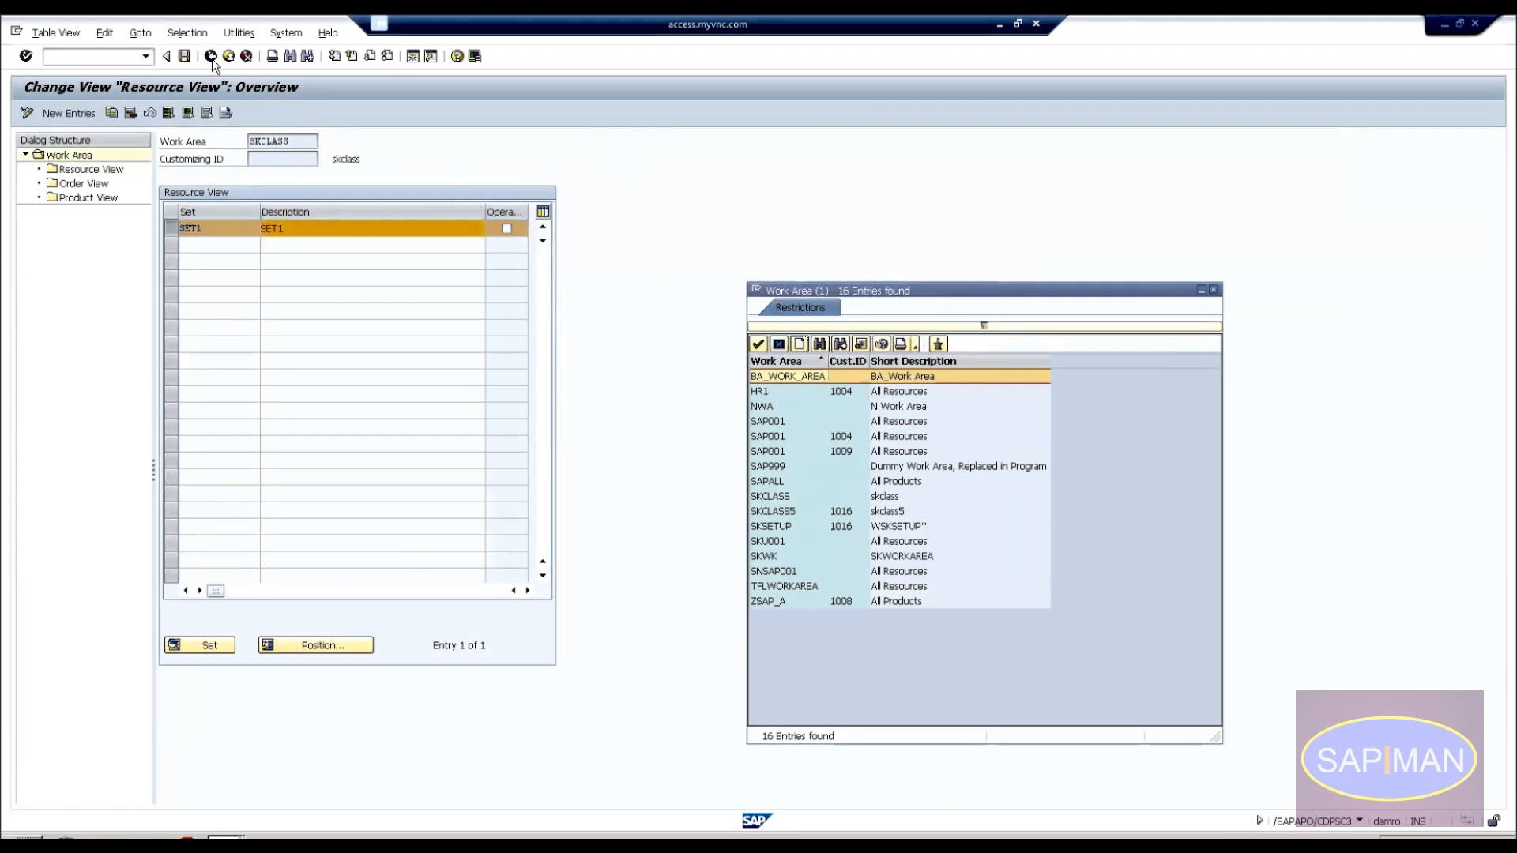
pyautogui.click(210, 56)
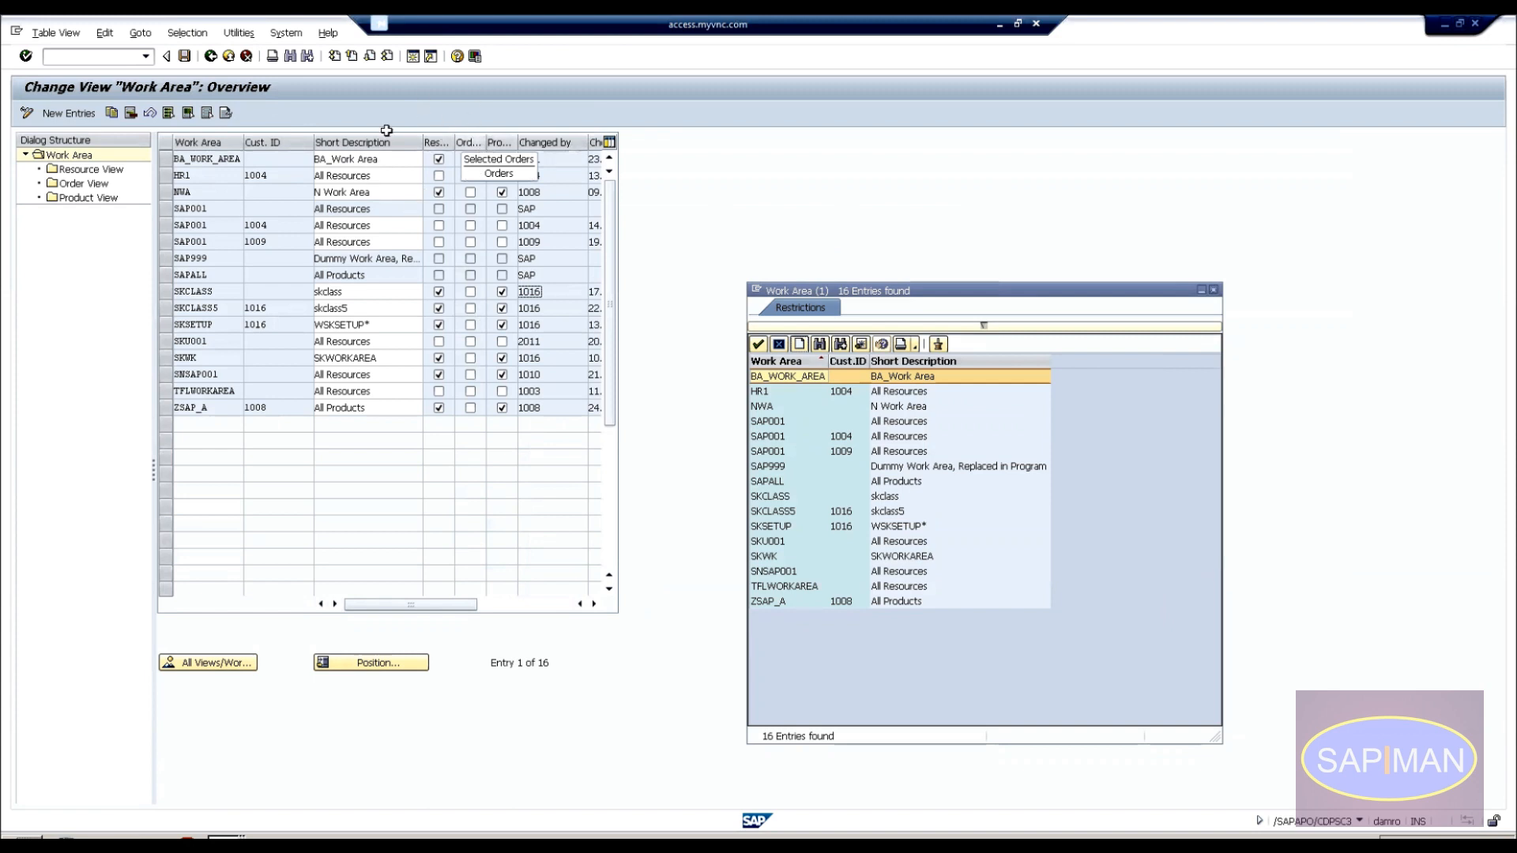
# Examine the SAP001 work area without a customizing ID and its resource, order and product view indicators.
pyautogui.click(165, 210)
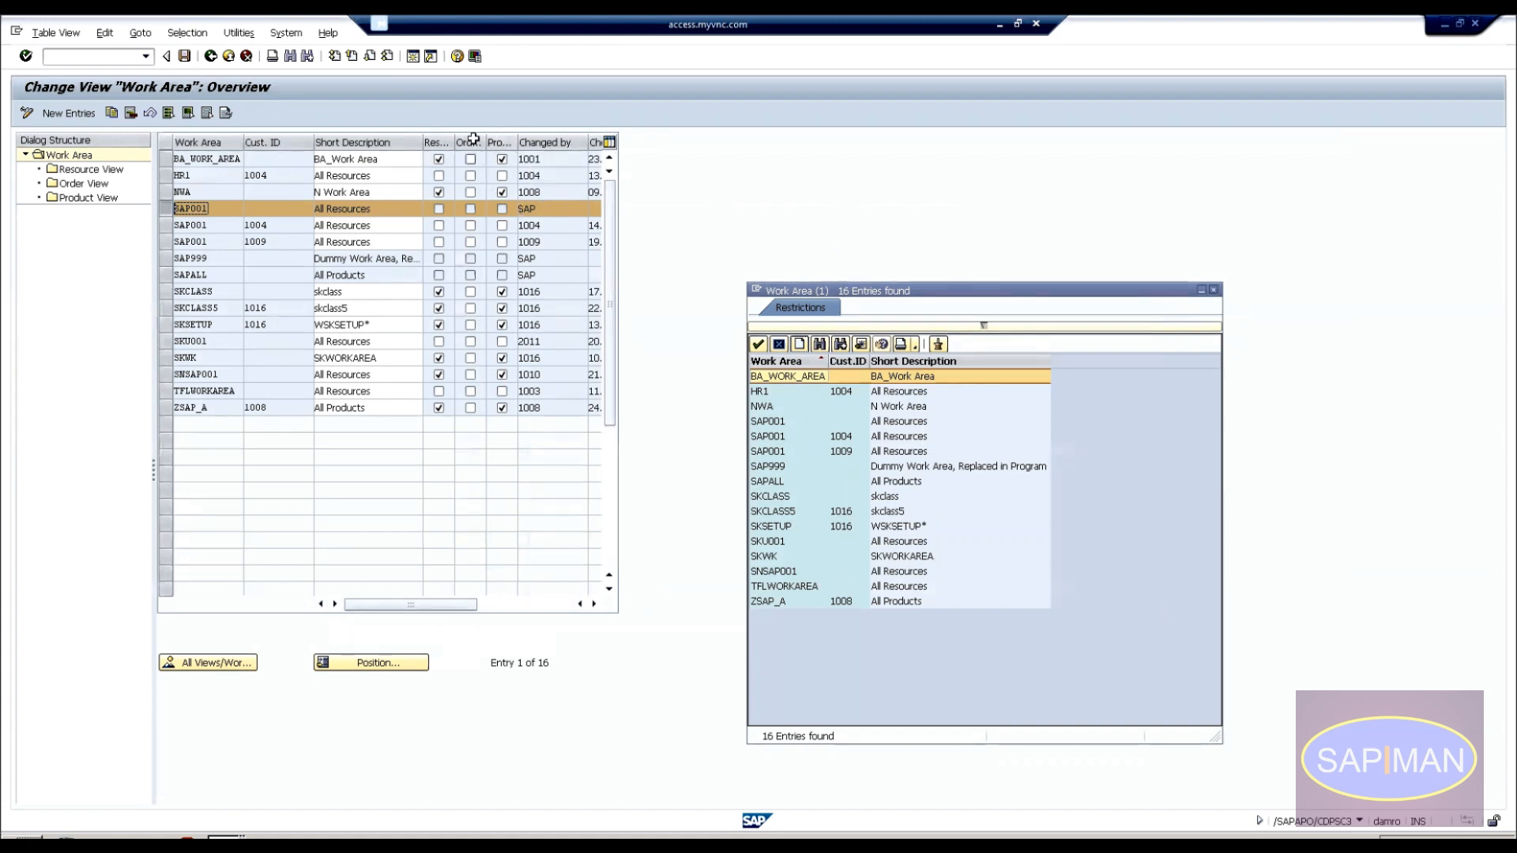
pyautogui.click(442, 211)
pyautogui.click(168, 211)
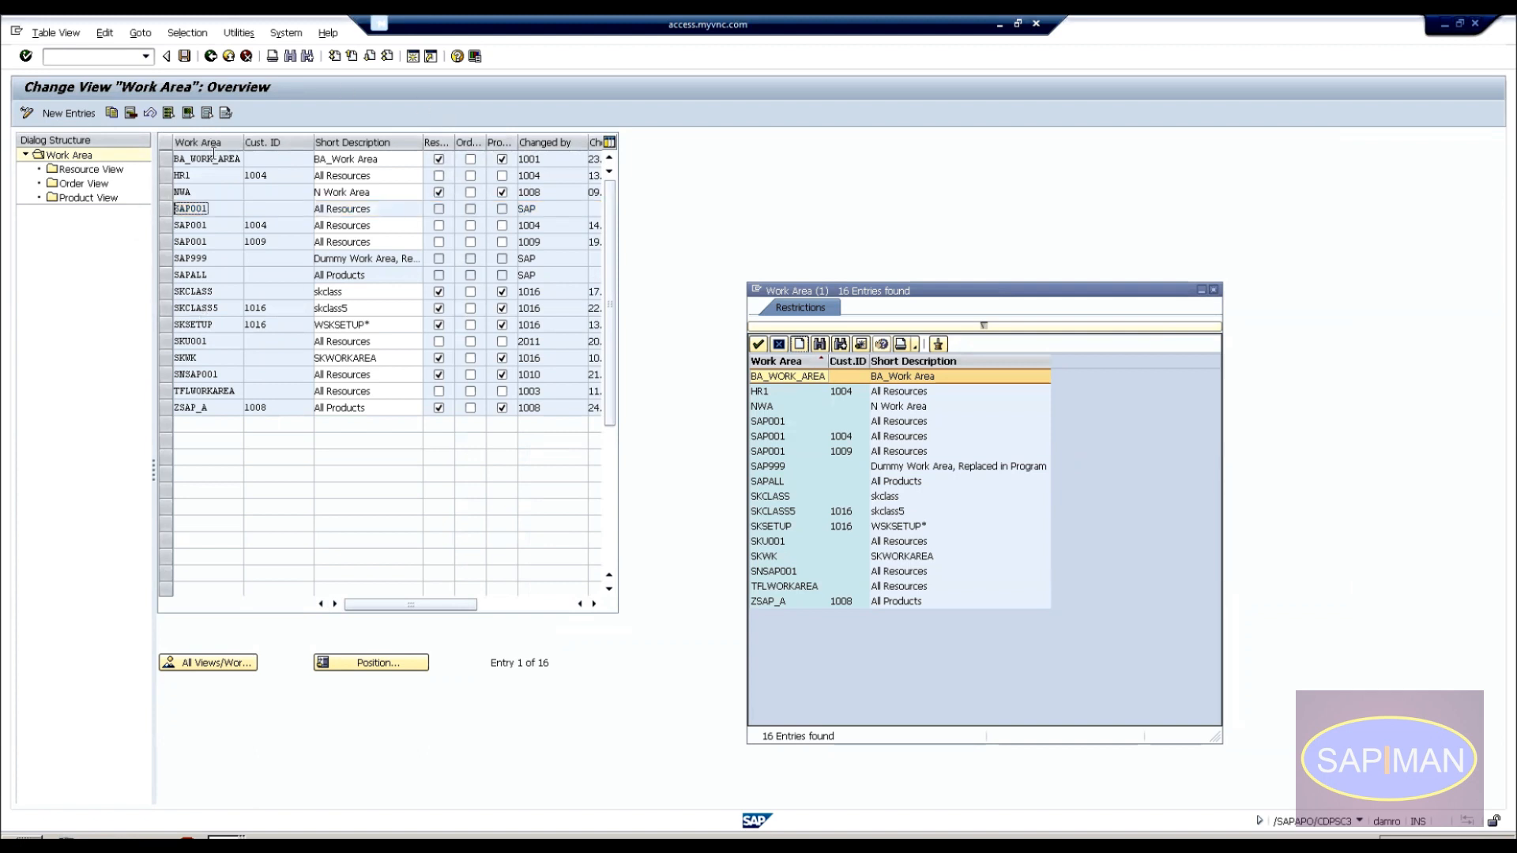
pyautogui.click(165, 207)
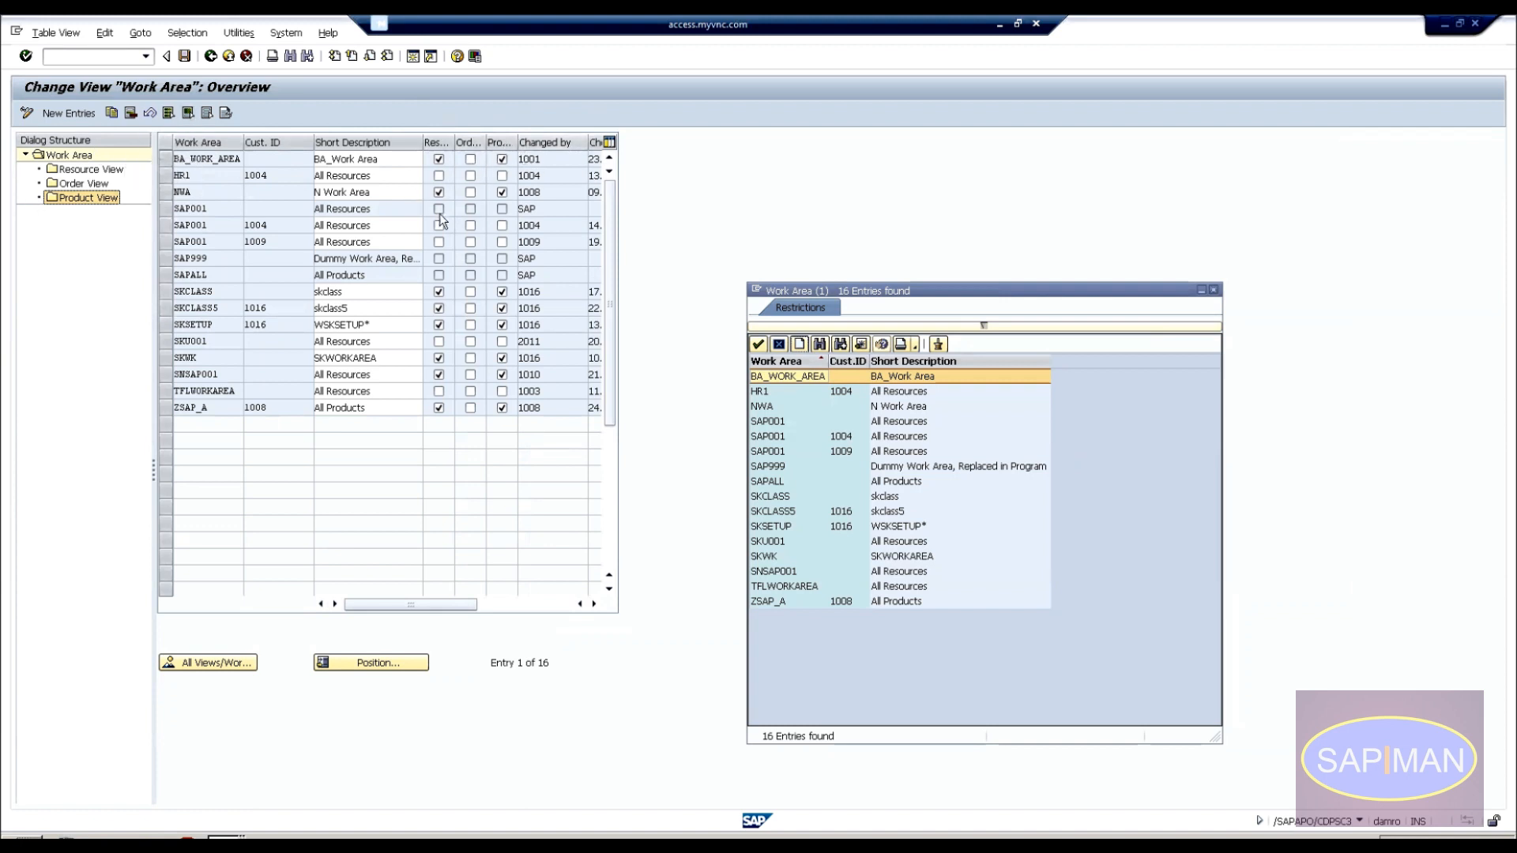
pyautogui.click(502, 210)
# Create a new work area ZSAP001 with the short description Default Area-1011.
pyautogui.click(66, 112)
pyautogui.click(214, 162)
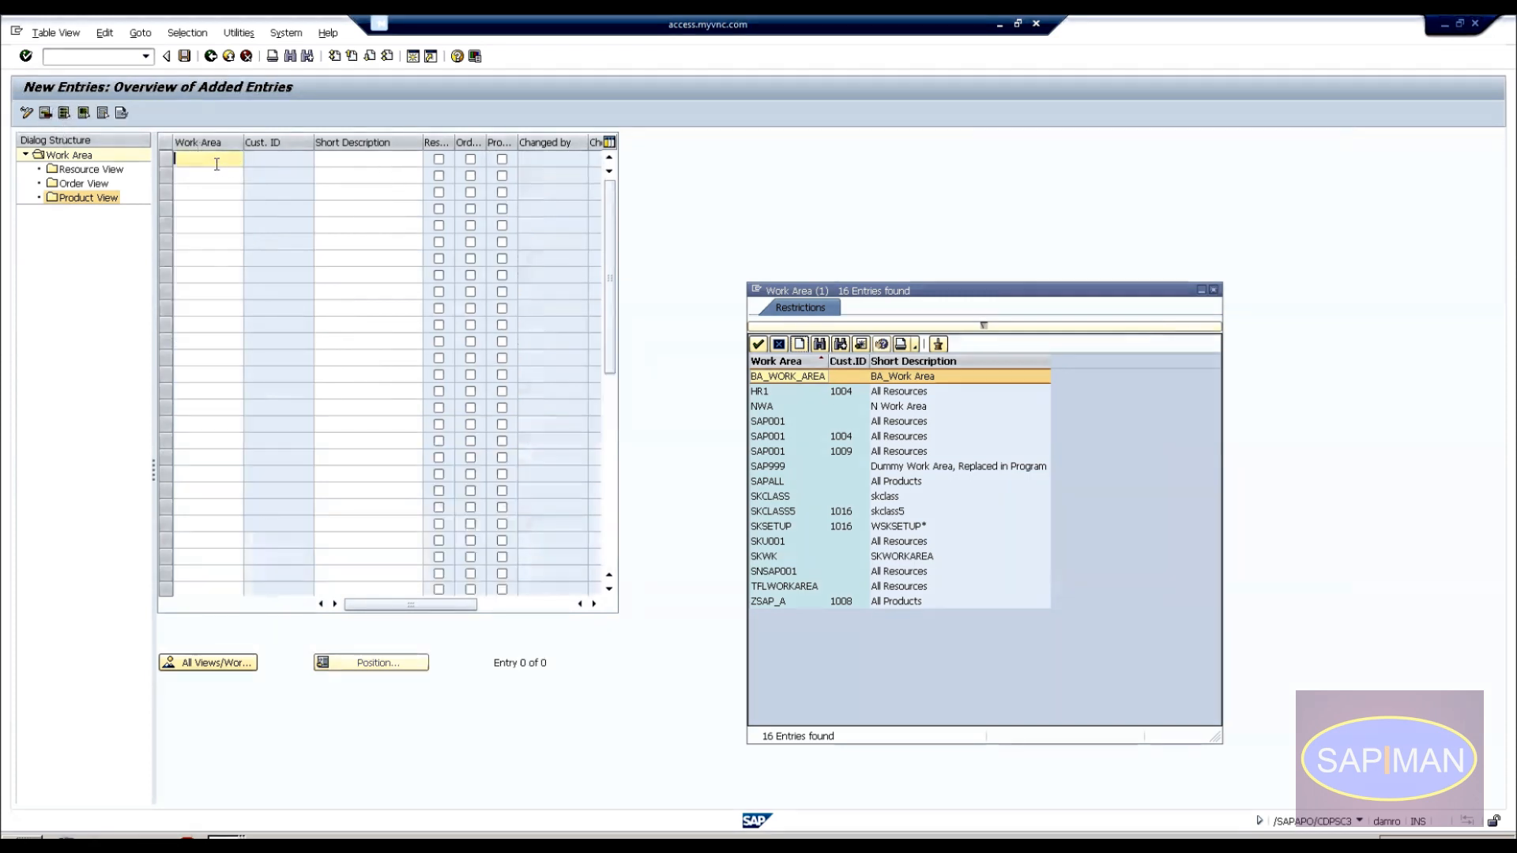
pyautogui.write('ZSAP001')
pyautogui.press('Tab')
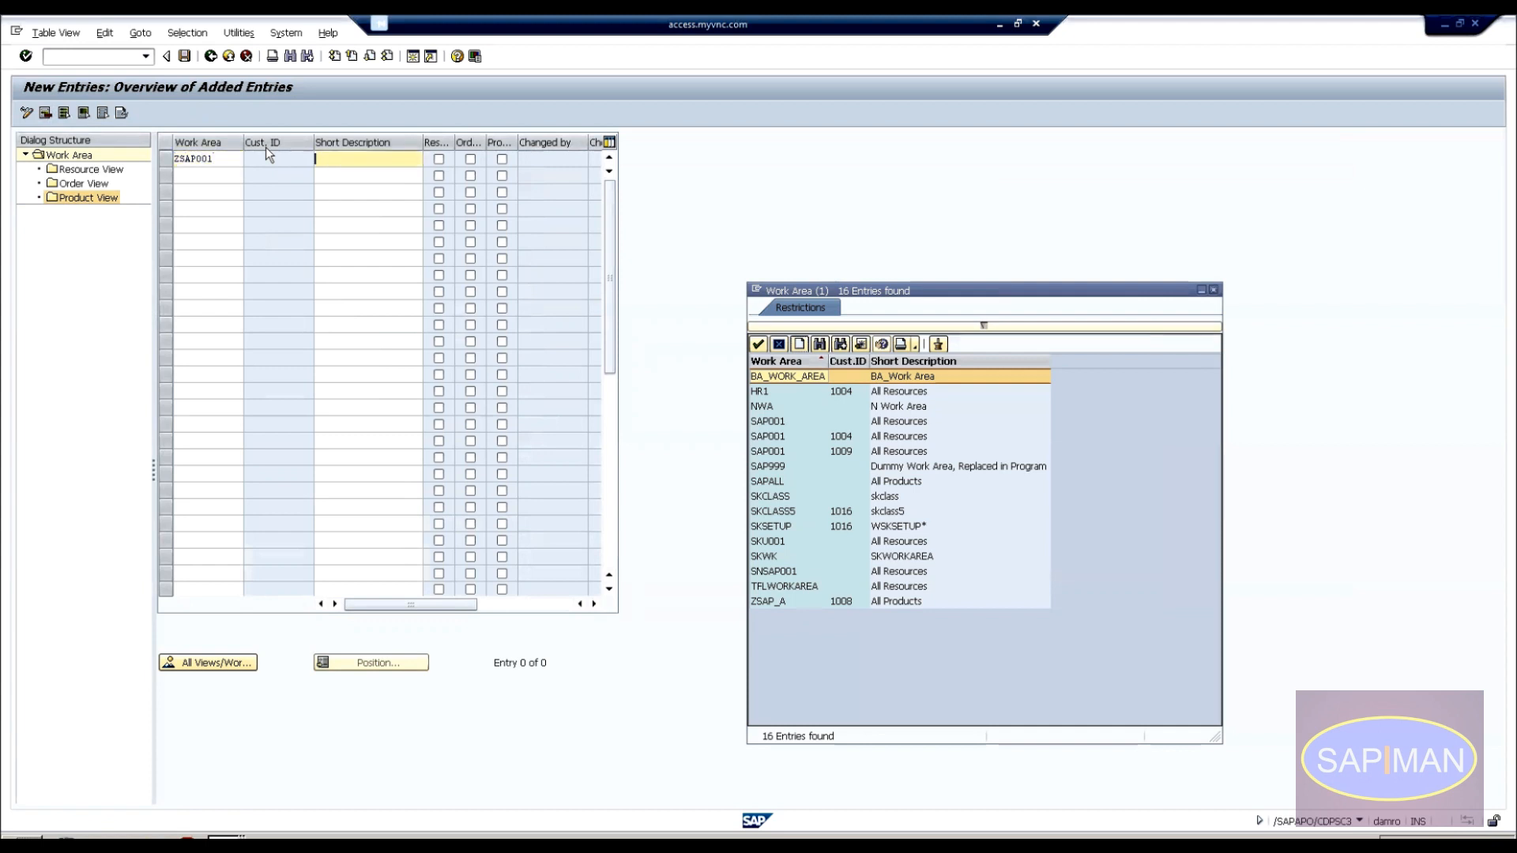
pyautogui.write('Default Area-1011')
pyautogui.press('Return')
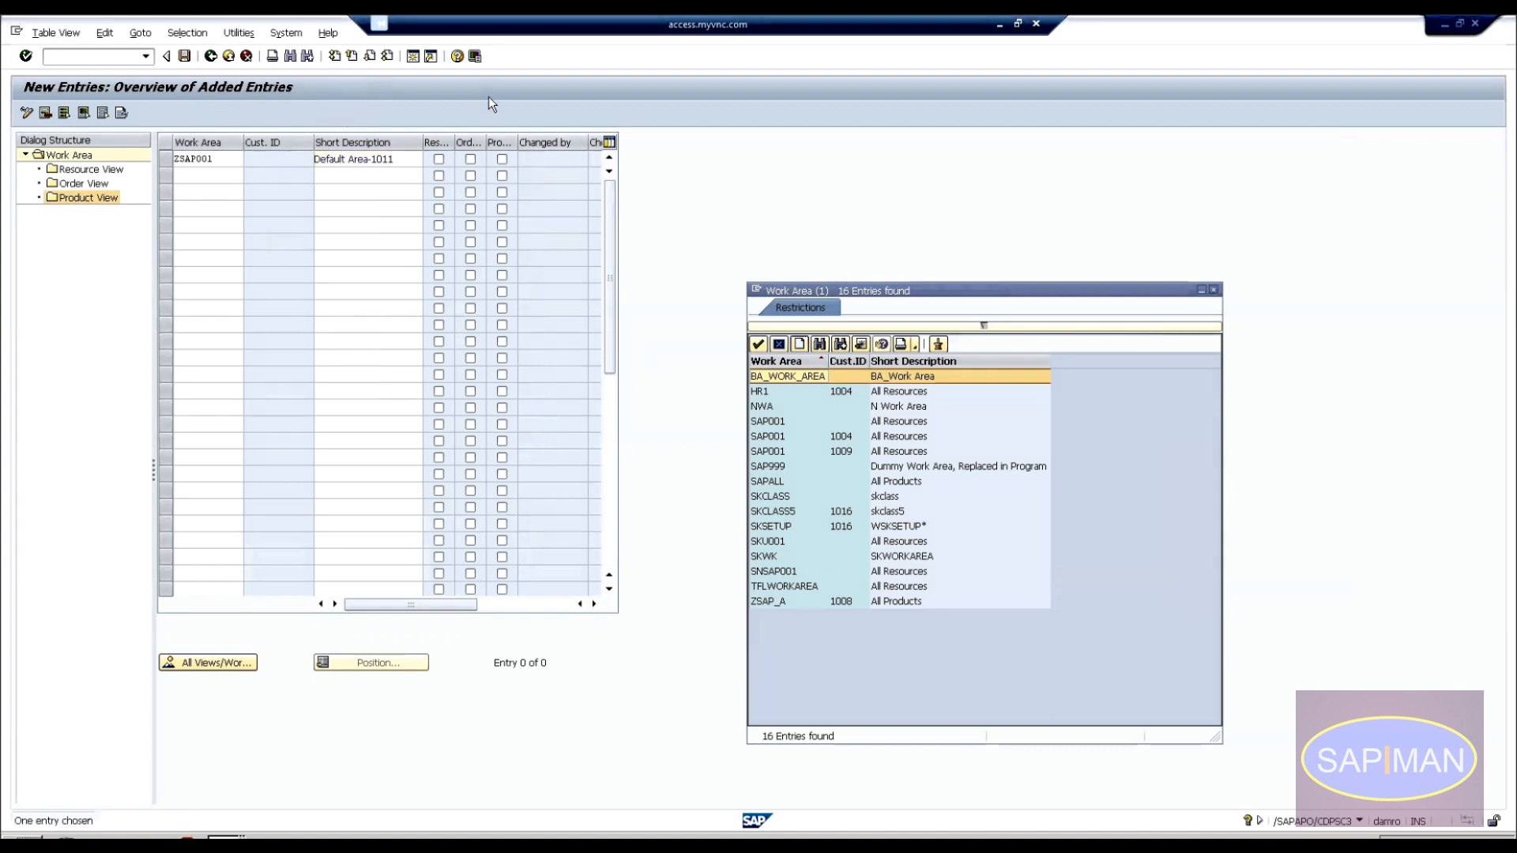
# Open the Resource View of ZSAP001 and add a set 1011 with the description 1011 Set.
pyautogui.click(168, 159)
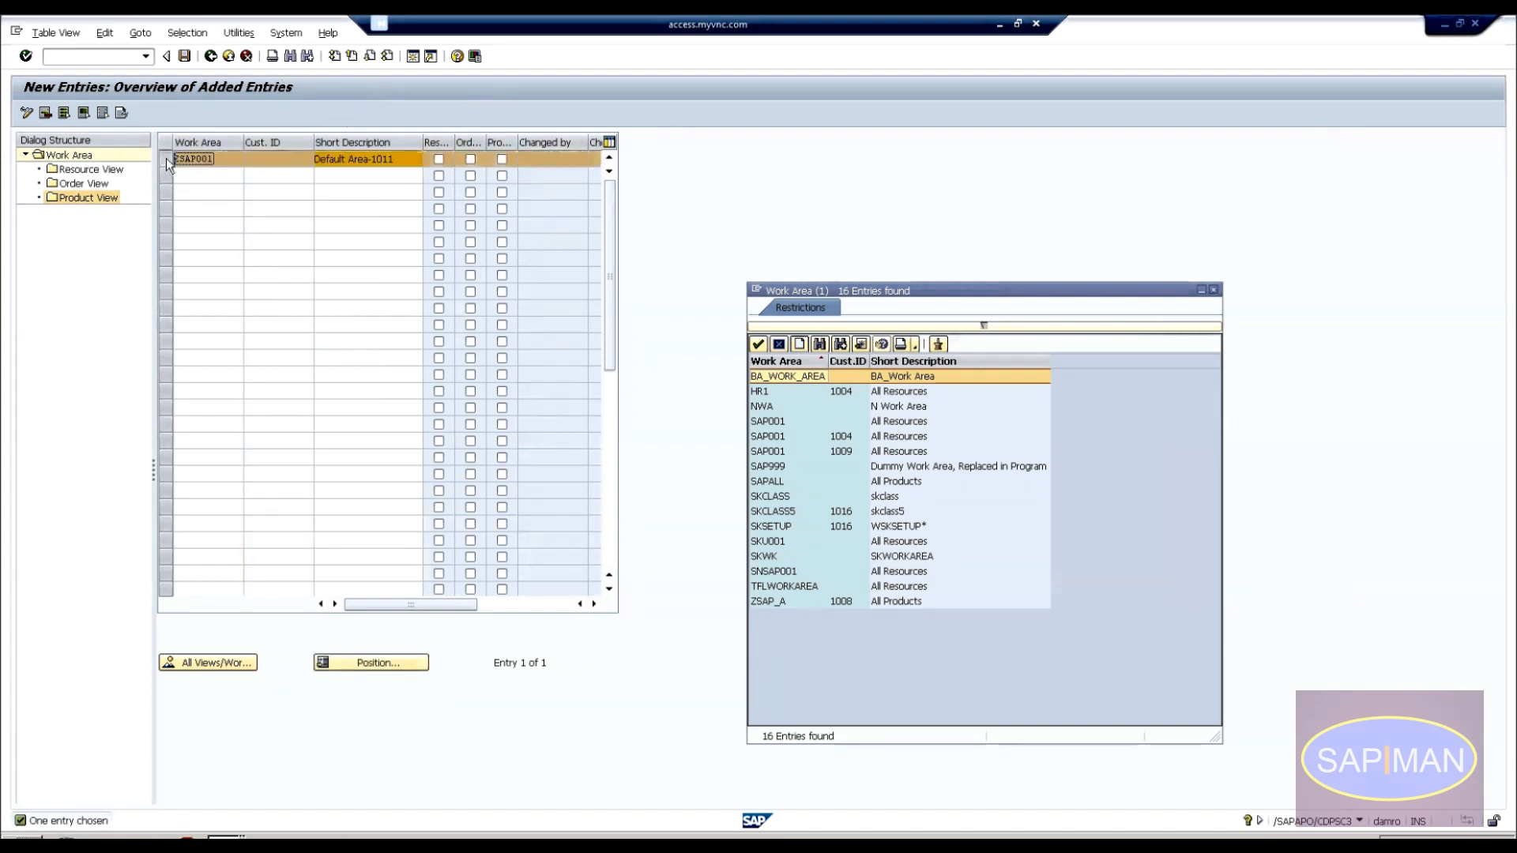
pyautogui.doubleClick(70, 169)
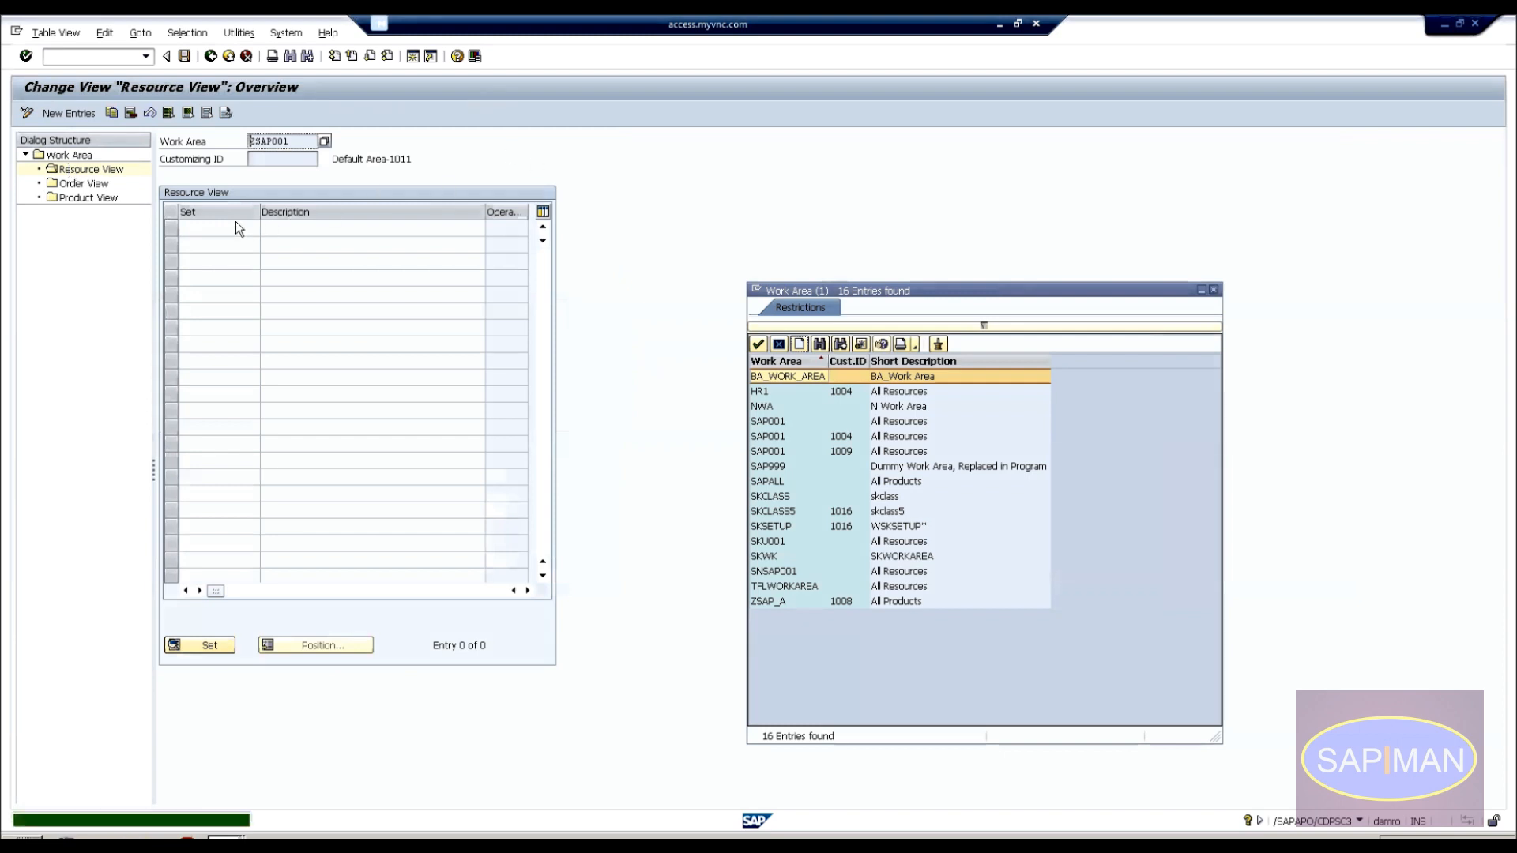
pyautogui.click(77, 114)
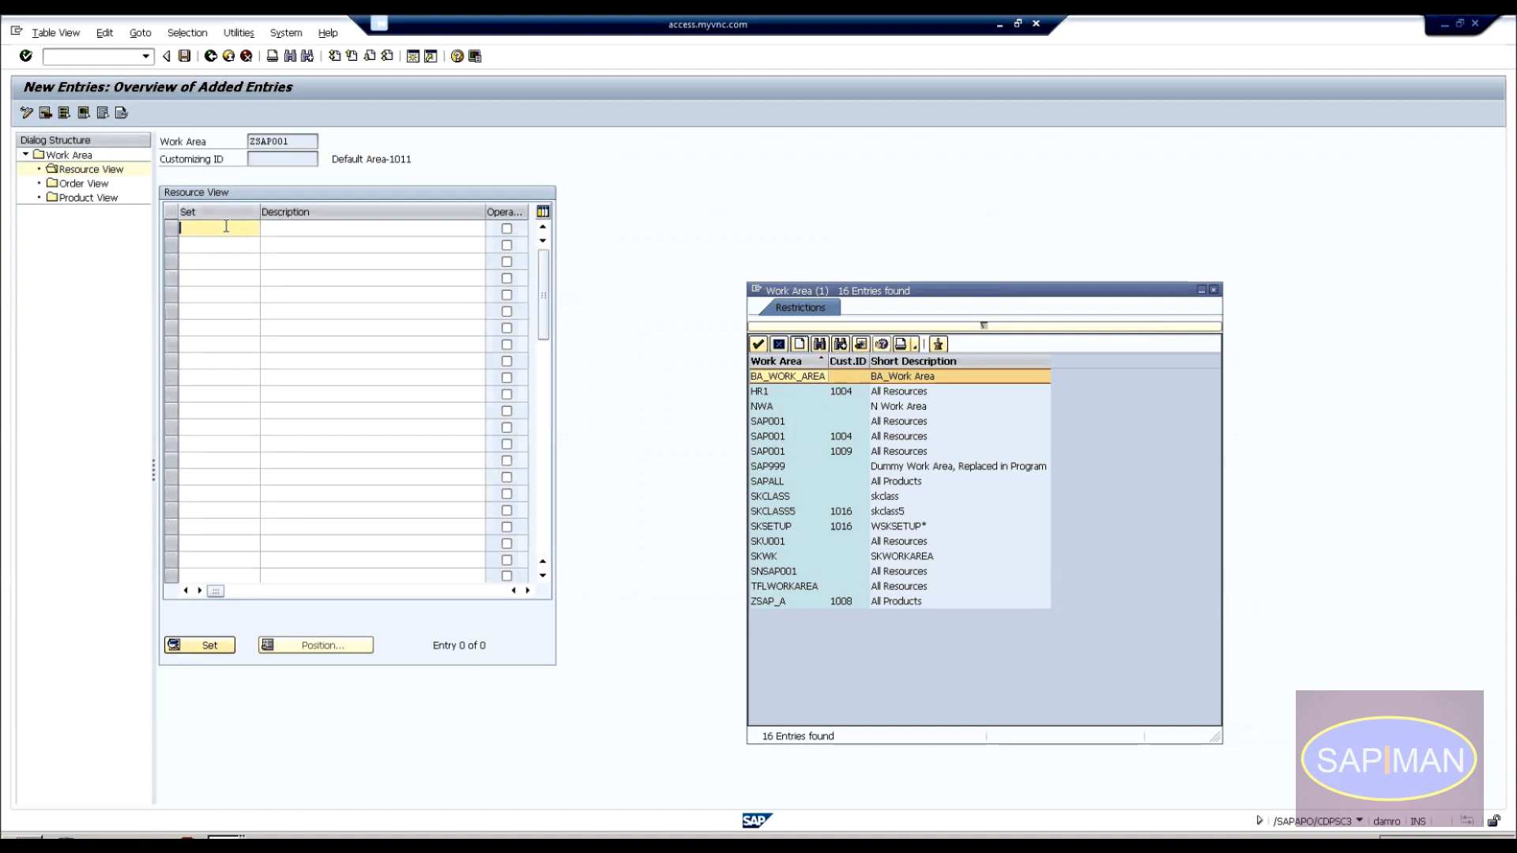
pyautogui.write('1011')
pyautogui.press('Tab')
pyautogui.write('1011')
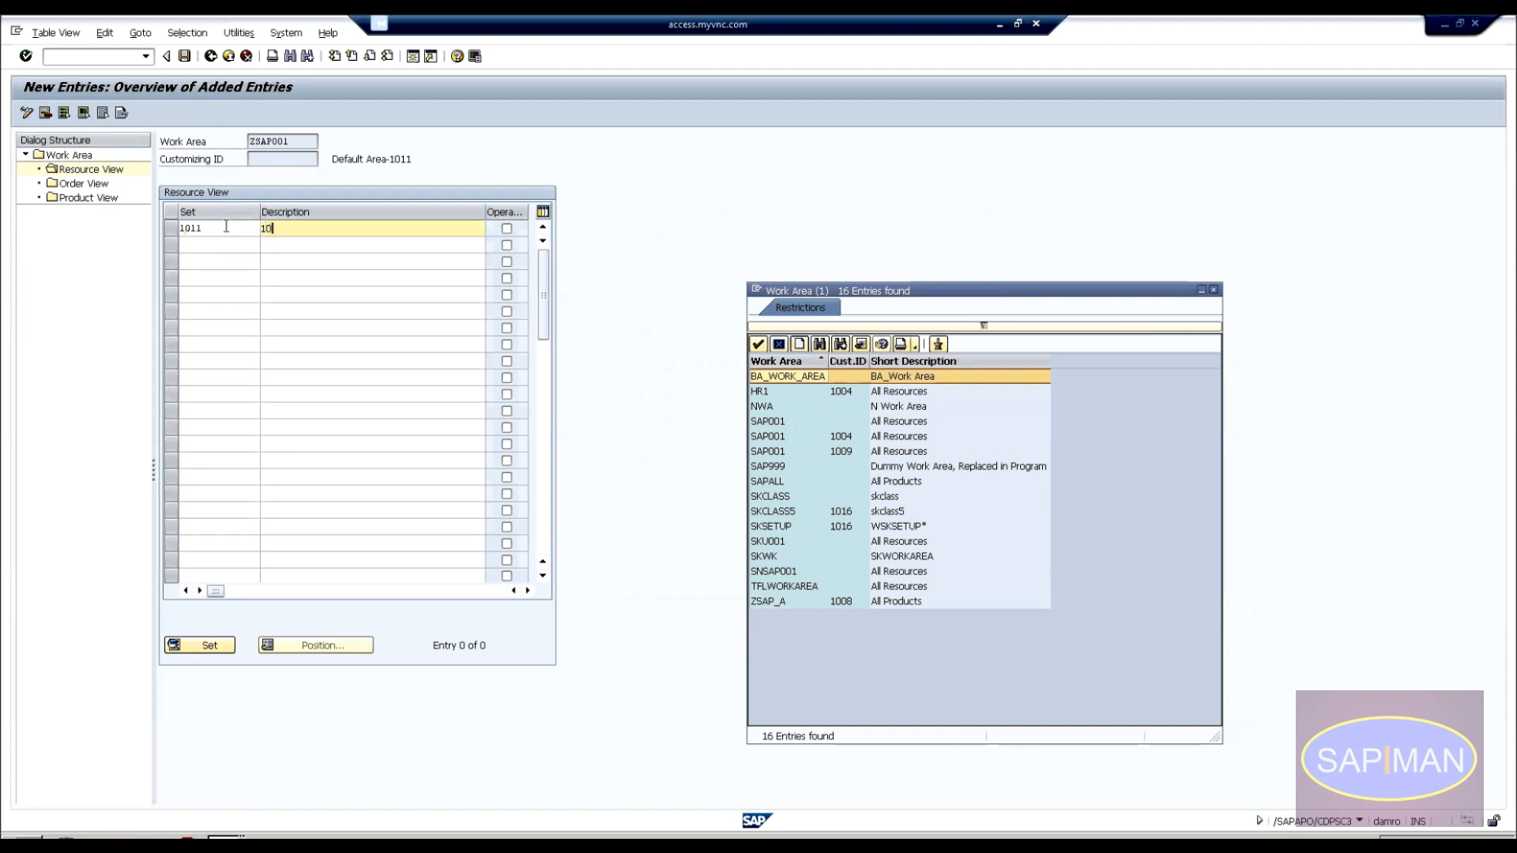
pyautogui.press('Return')
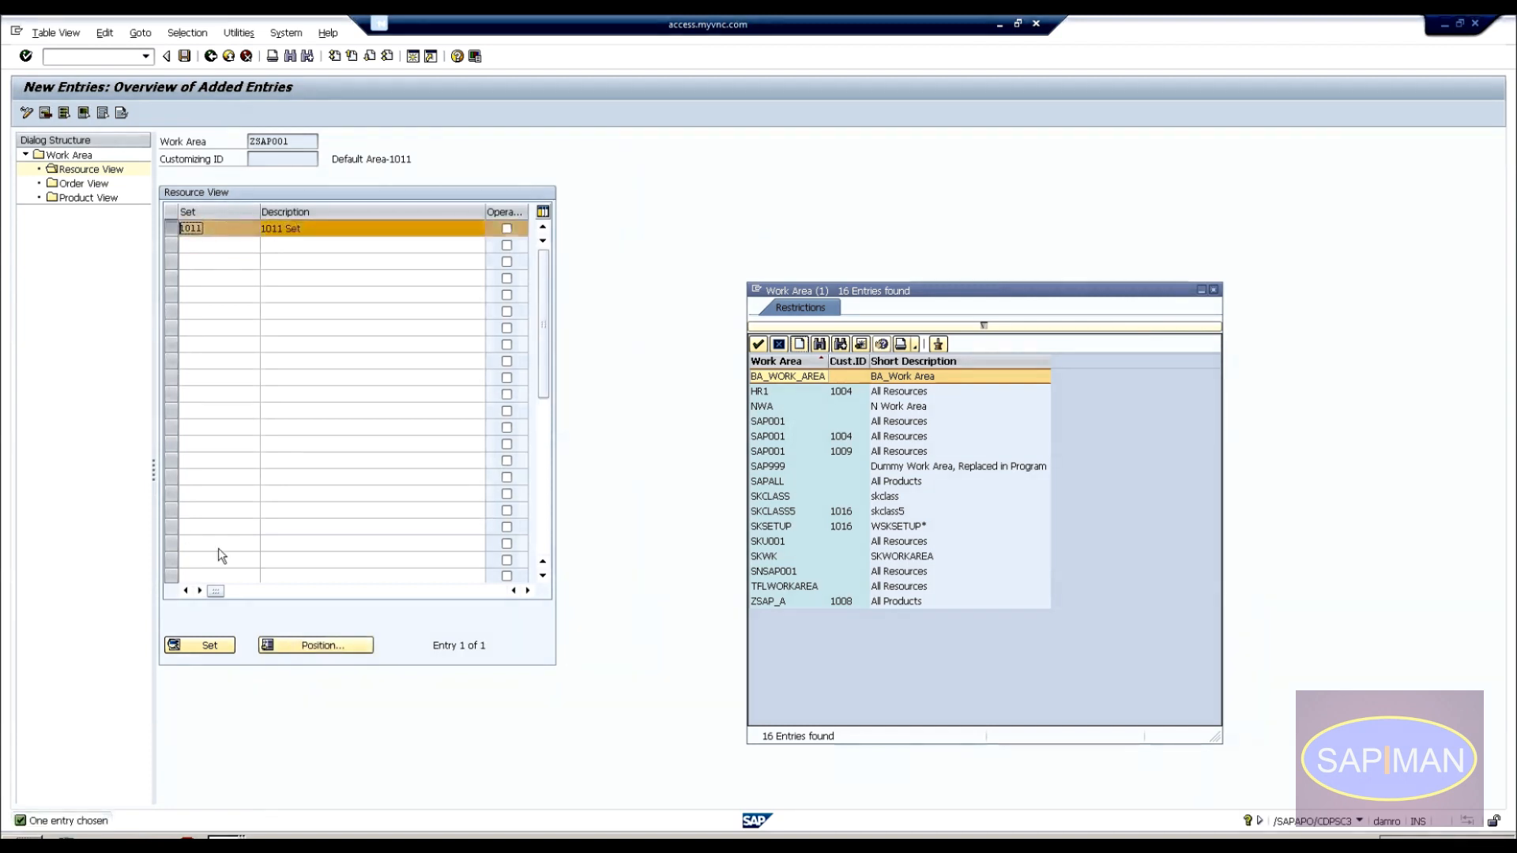
# Try to choose Location and Resource as the selection conditions of set 1011.
pyautogui.click(210, 646)
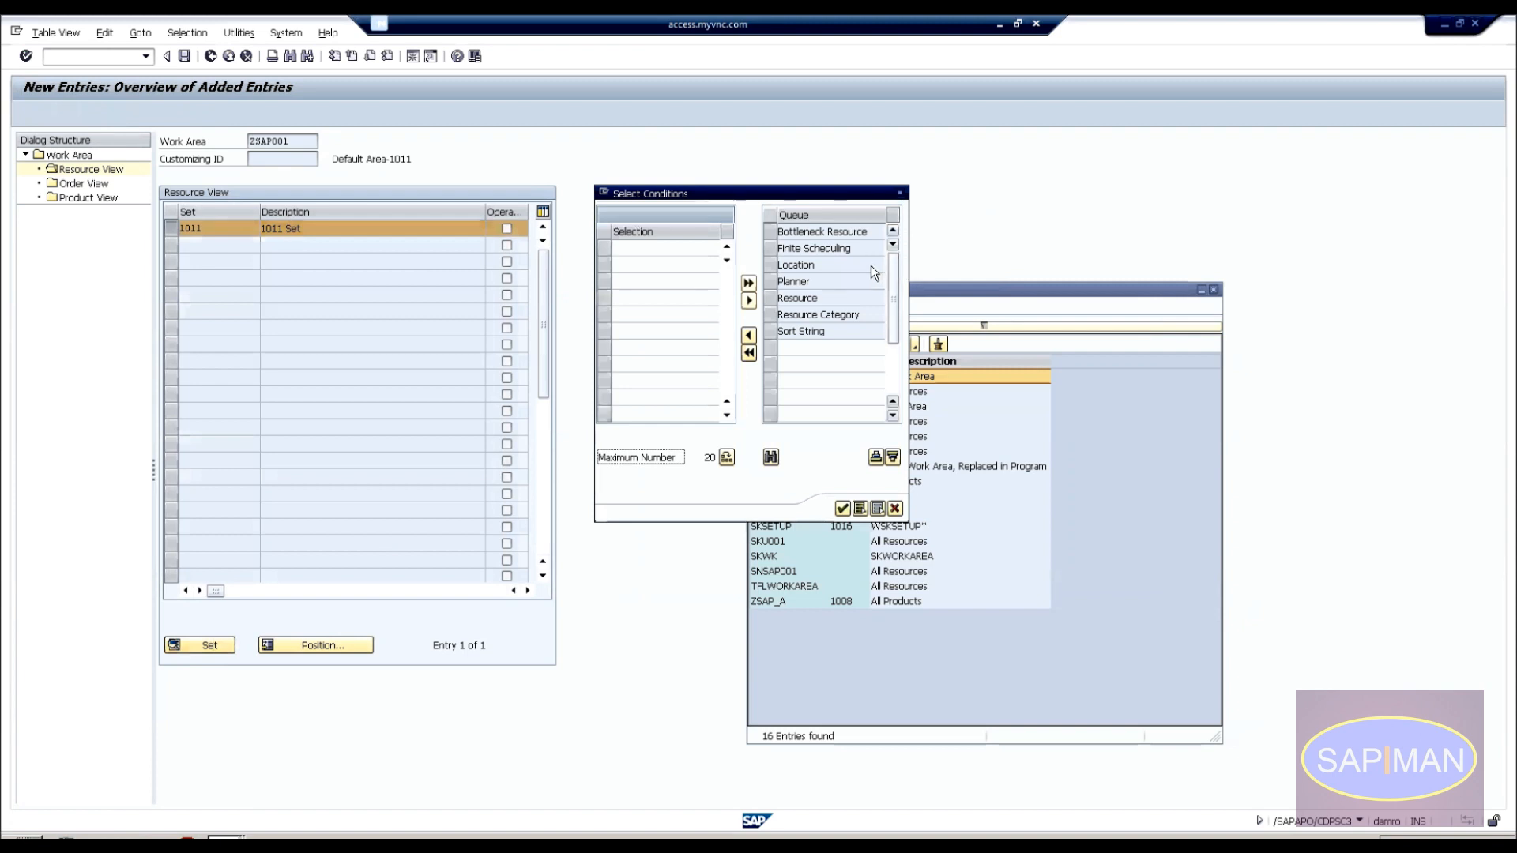
pyautogui.moveTo(790, 199); pyautogui.dragTo(574, 257)
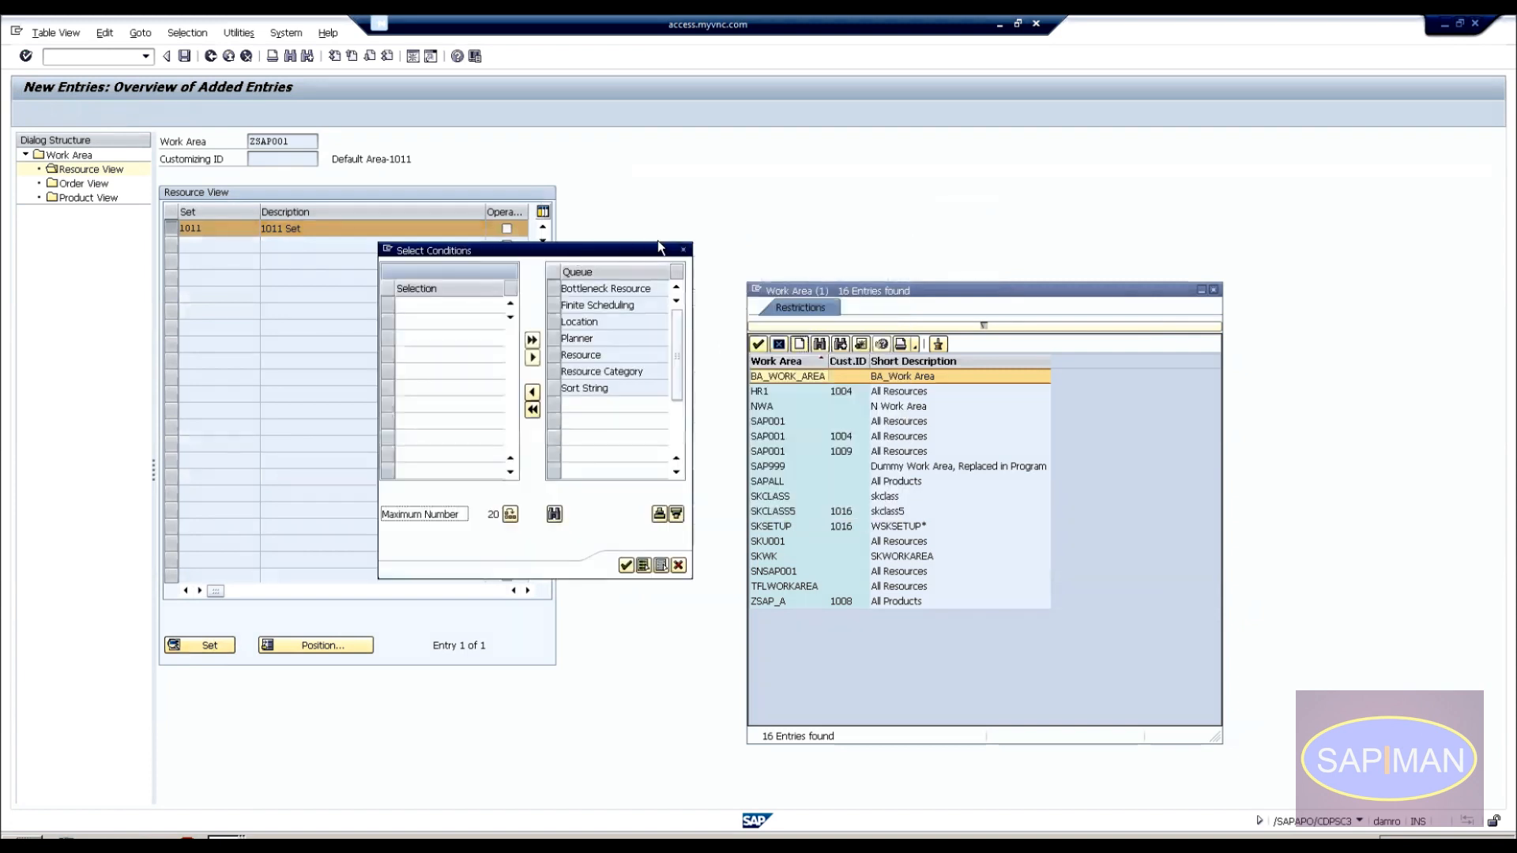
pyautogui.click(605, 355)
pyautogui.click(605, 373)
pyautogui.click(581, 321)
pyautogui.click(555, 321)
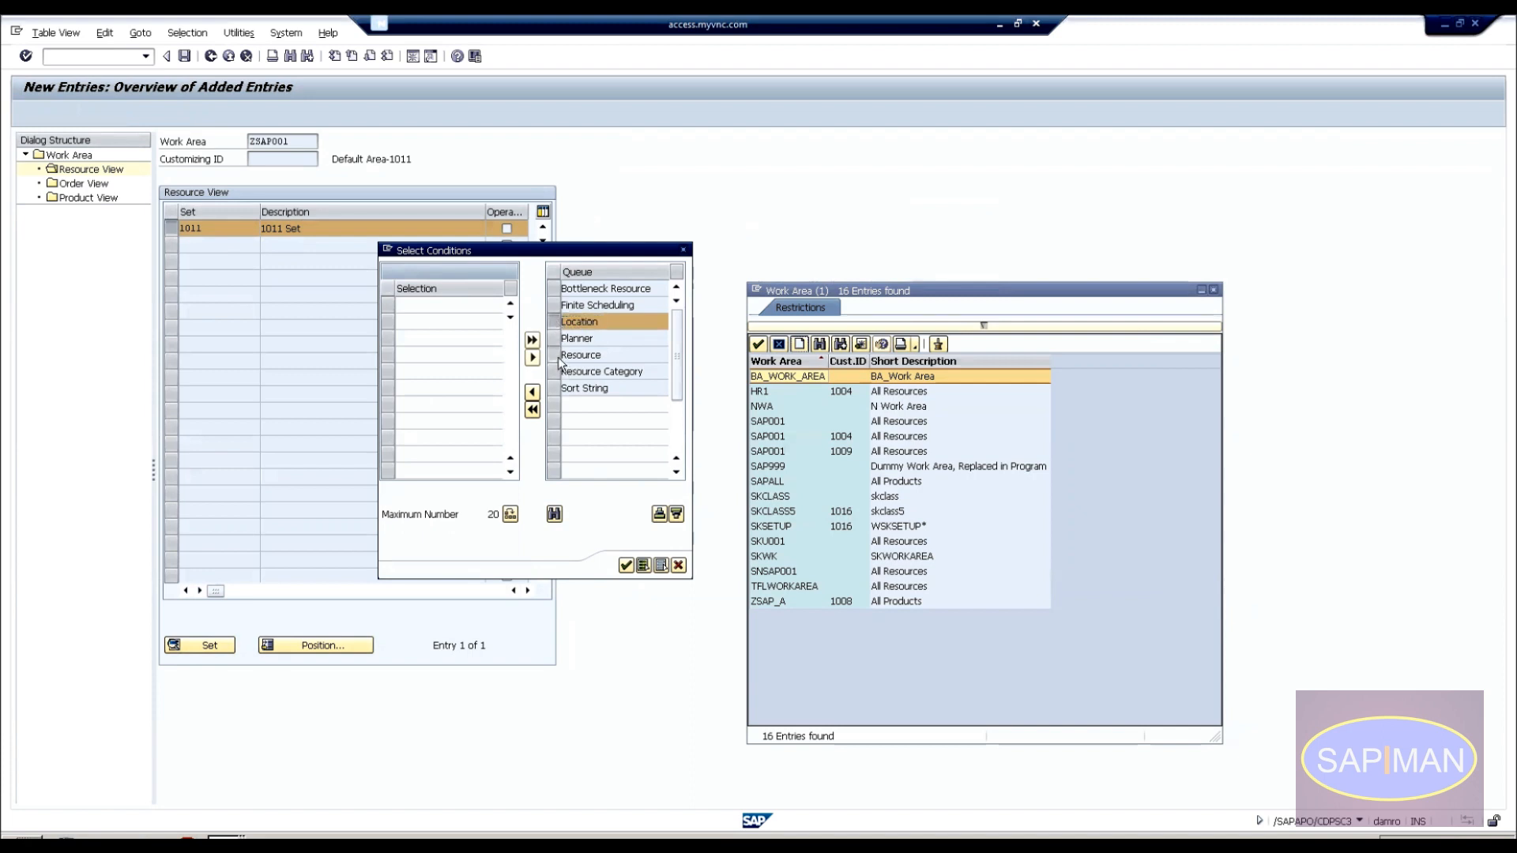
pyautogui.click(556, 355)
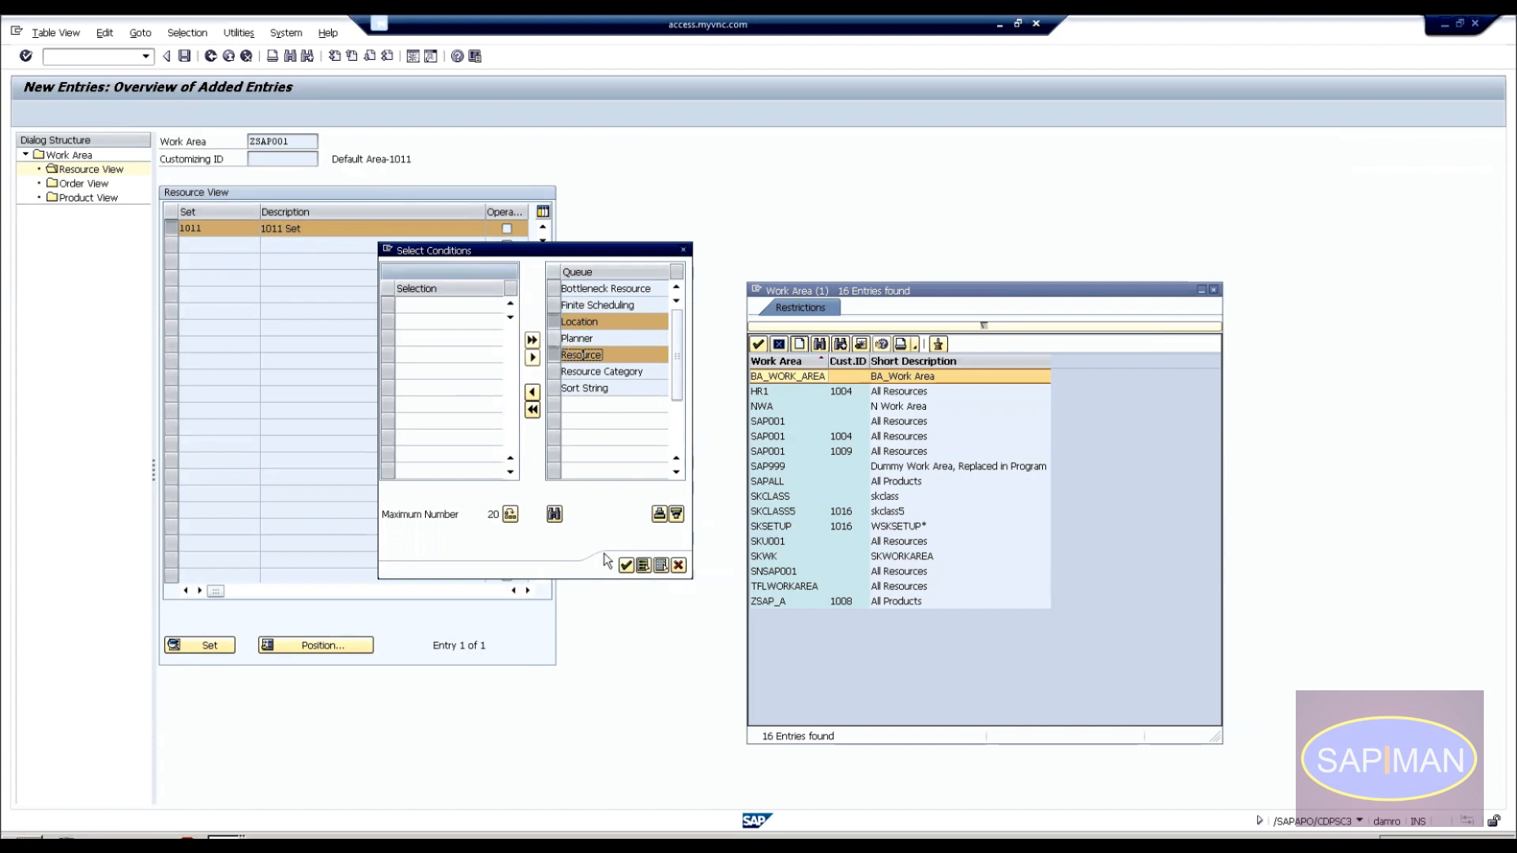
pyautogui.click(626, 565)
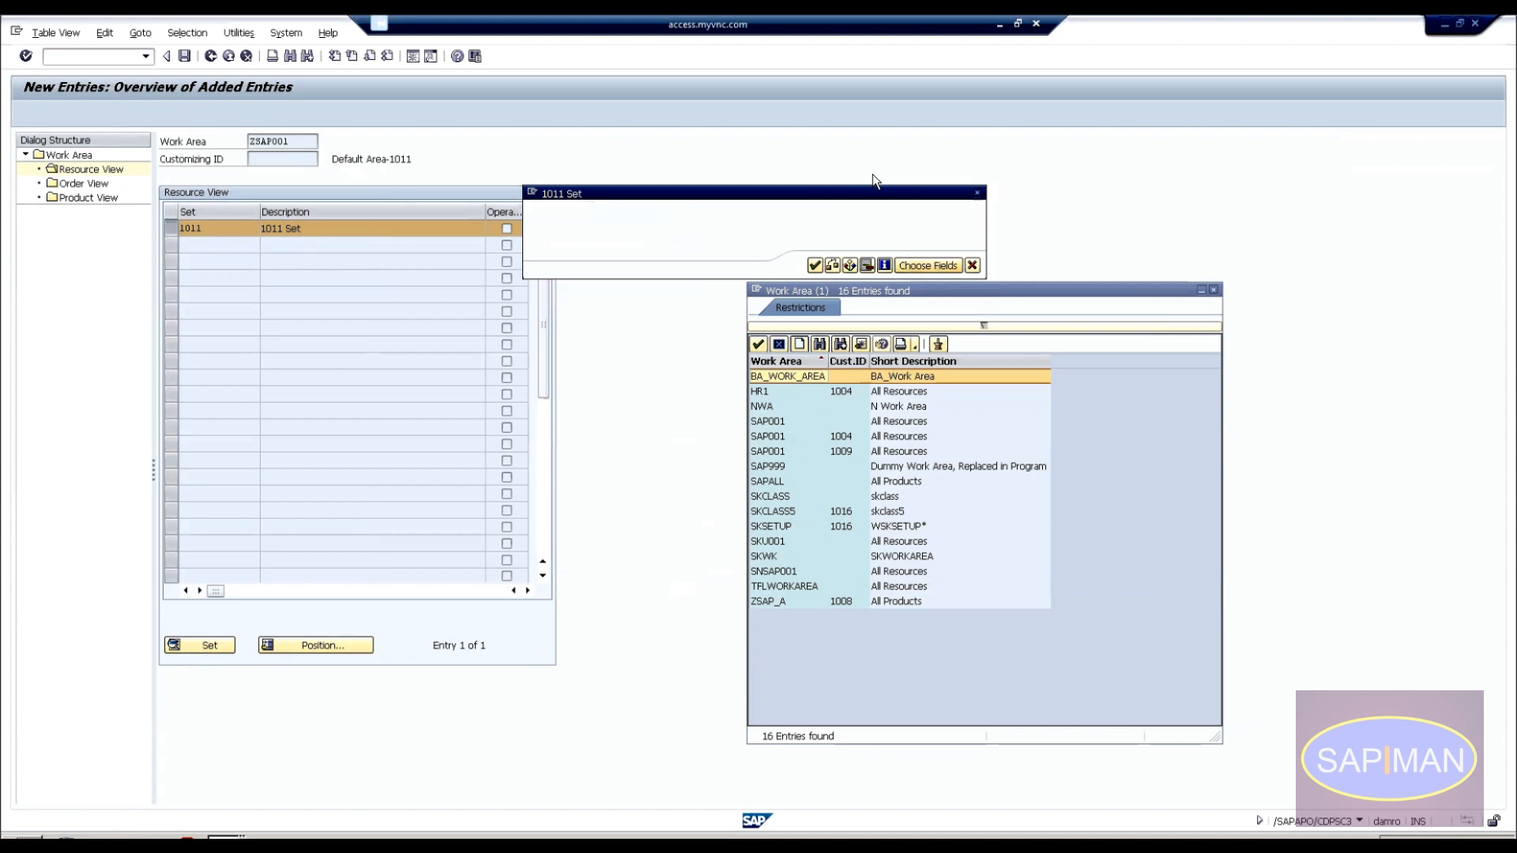
pyautogui.moveTo(804, 193); pyautogui.dragTo(666, 209)
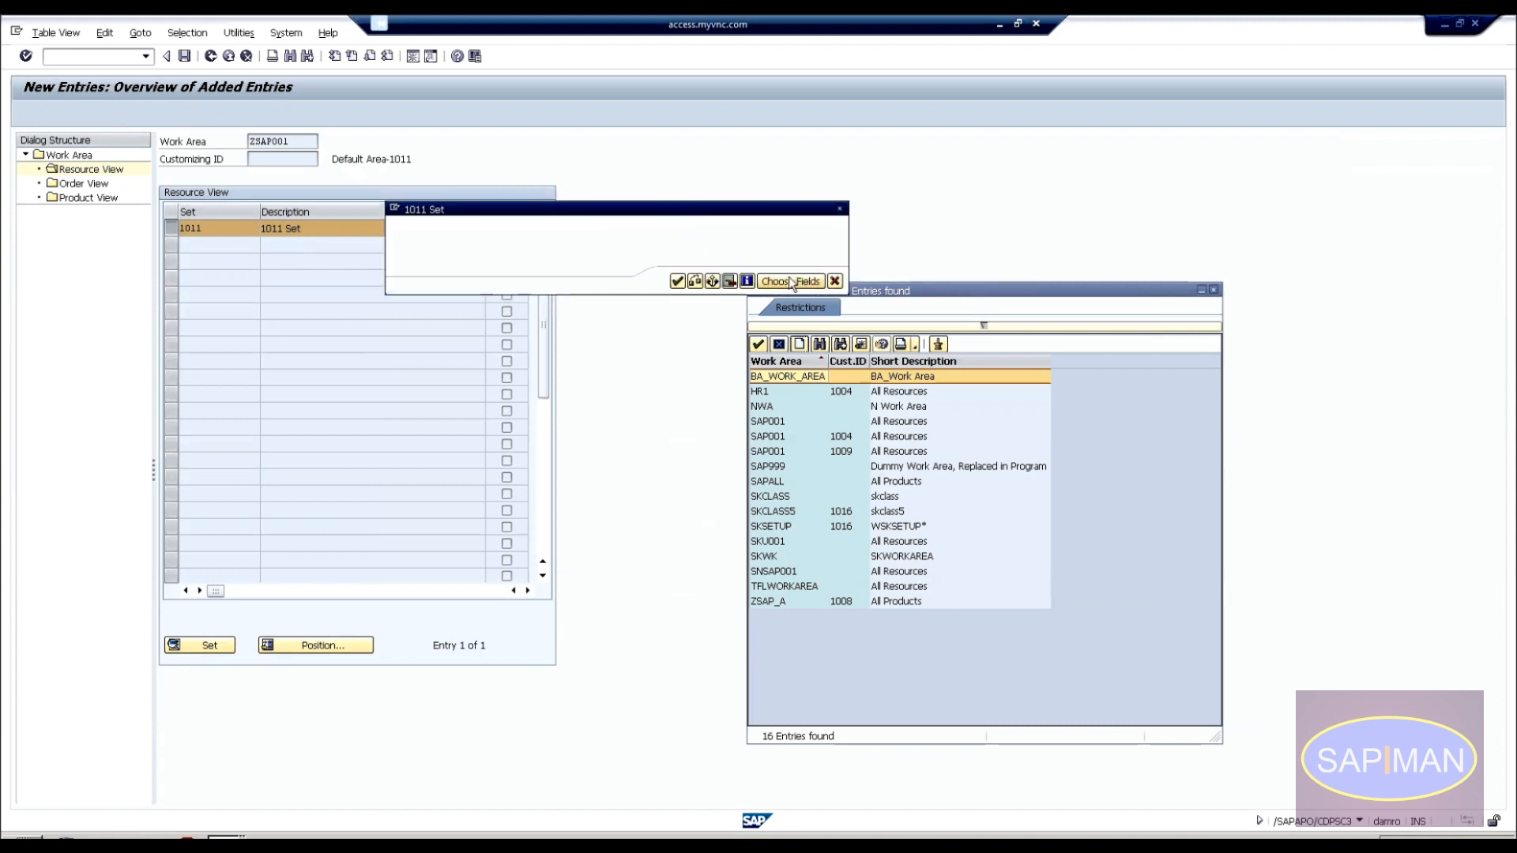
pyautogui.click(677, 283)
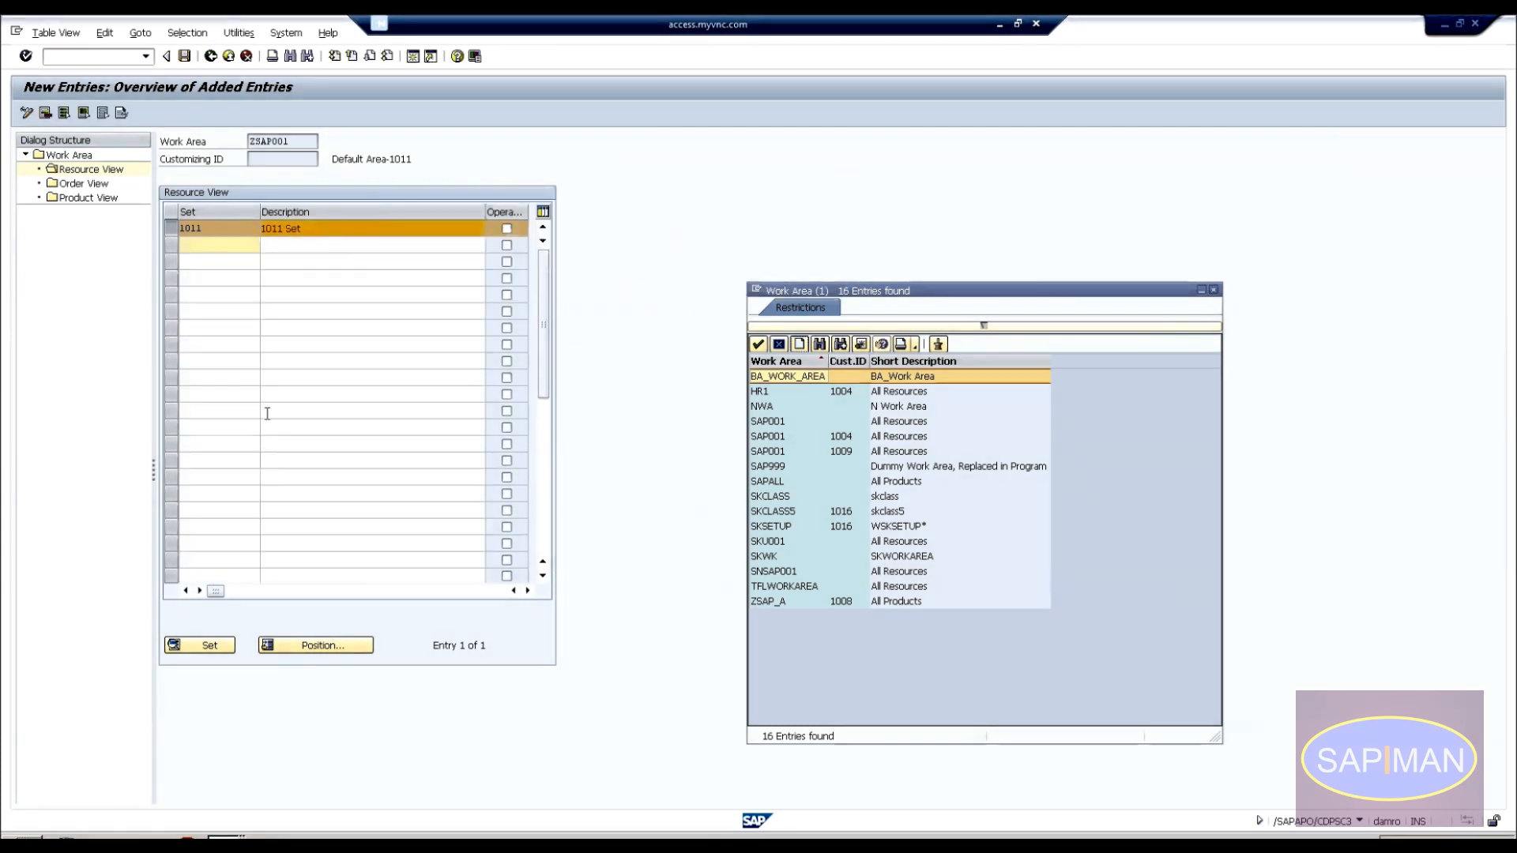
# Reopen the conditions of set 1011, move Location and Resource into the selection and confirm it.
pyautogui.click(209, 646)
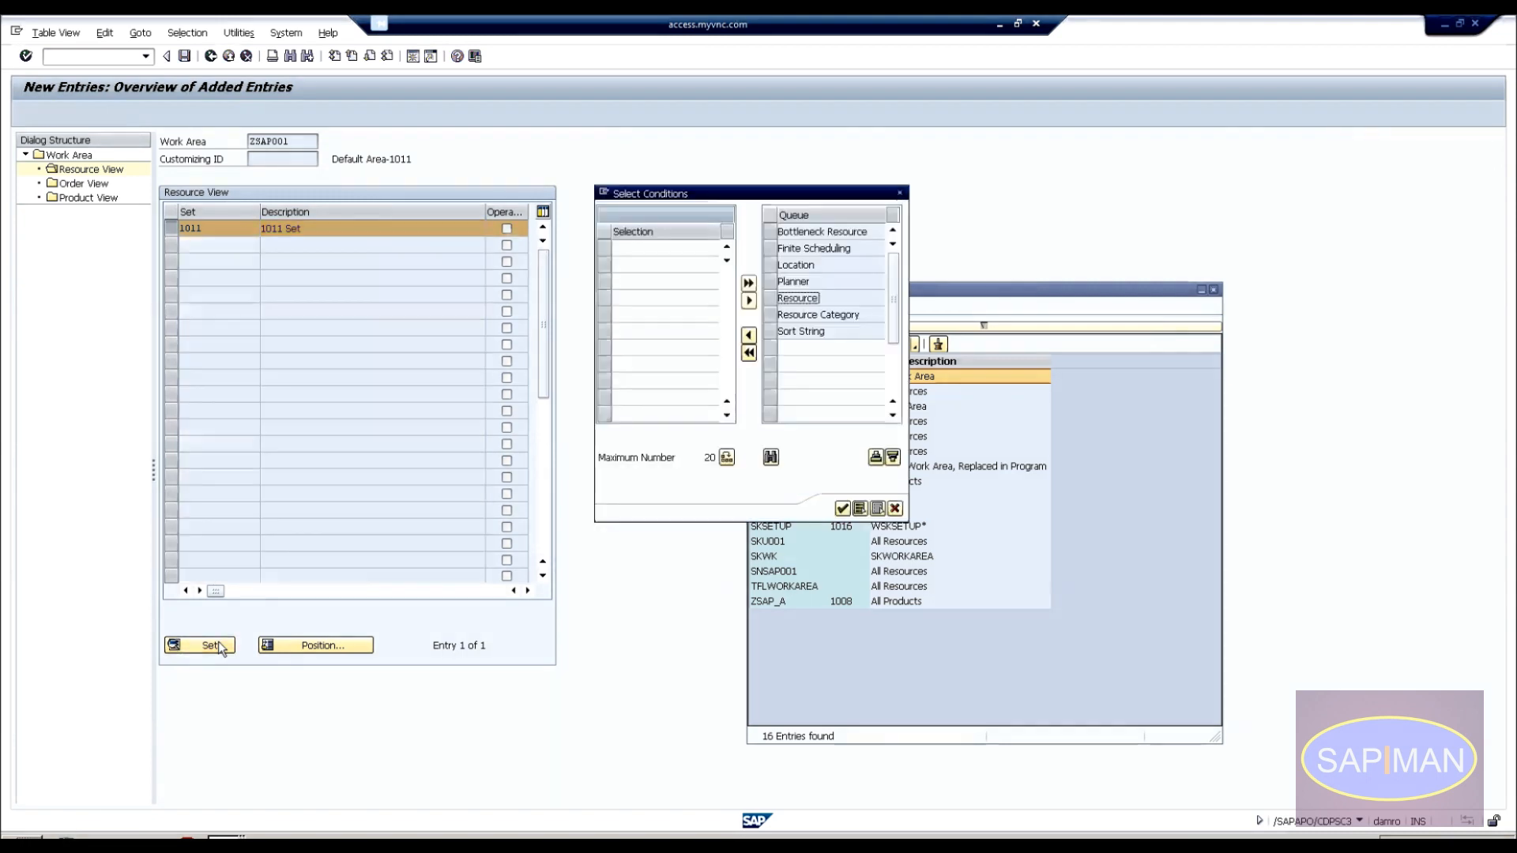
pyautogui.click(768, 298)
pyautogui.click(771, 265)
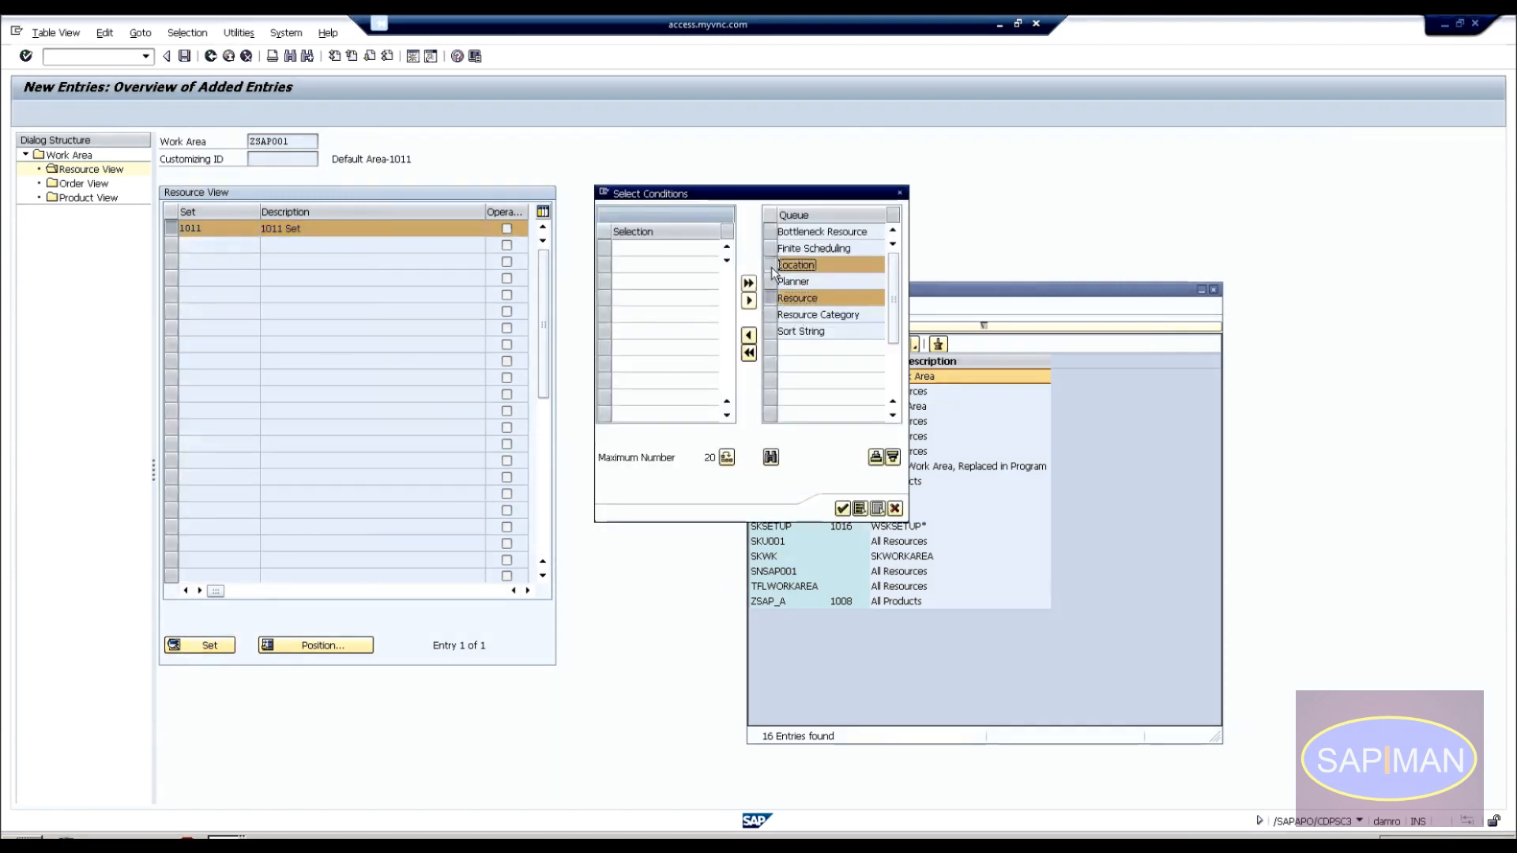
pyautogui.click(749, 338)
pyautogui.click(610, 265)
pyautogui.click(607, 248)
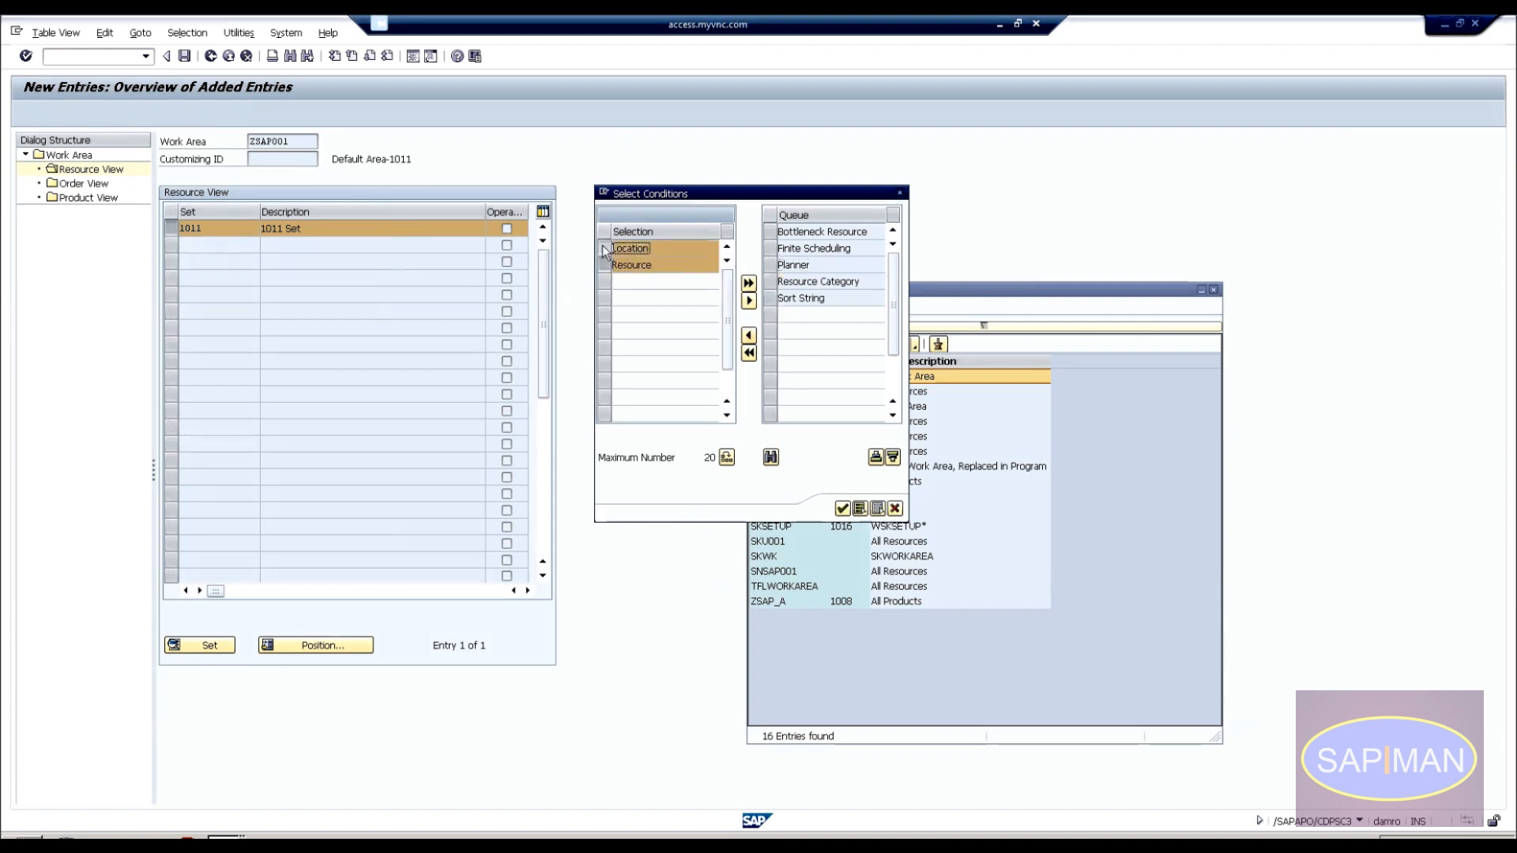
pyautogui.click(843, 509)
# Set the Location criterion of the 1011 Set to 1011.
pyautogui.moveTo(774, 192); pyautogui.dragTo(493, 372)
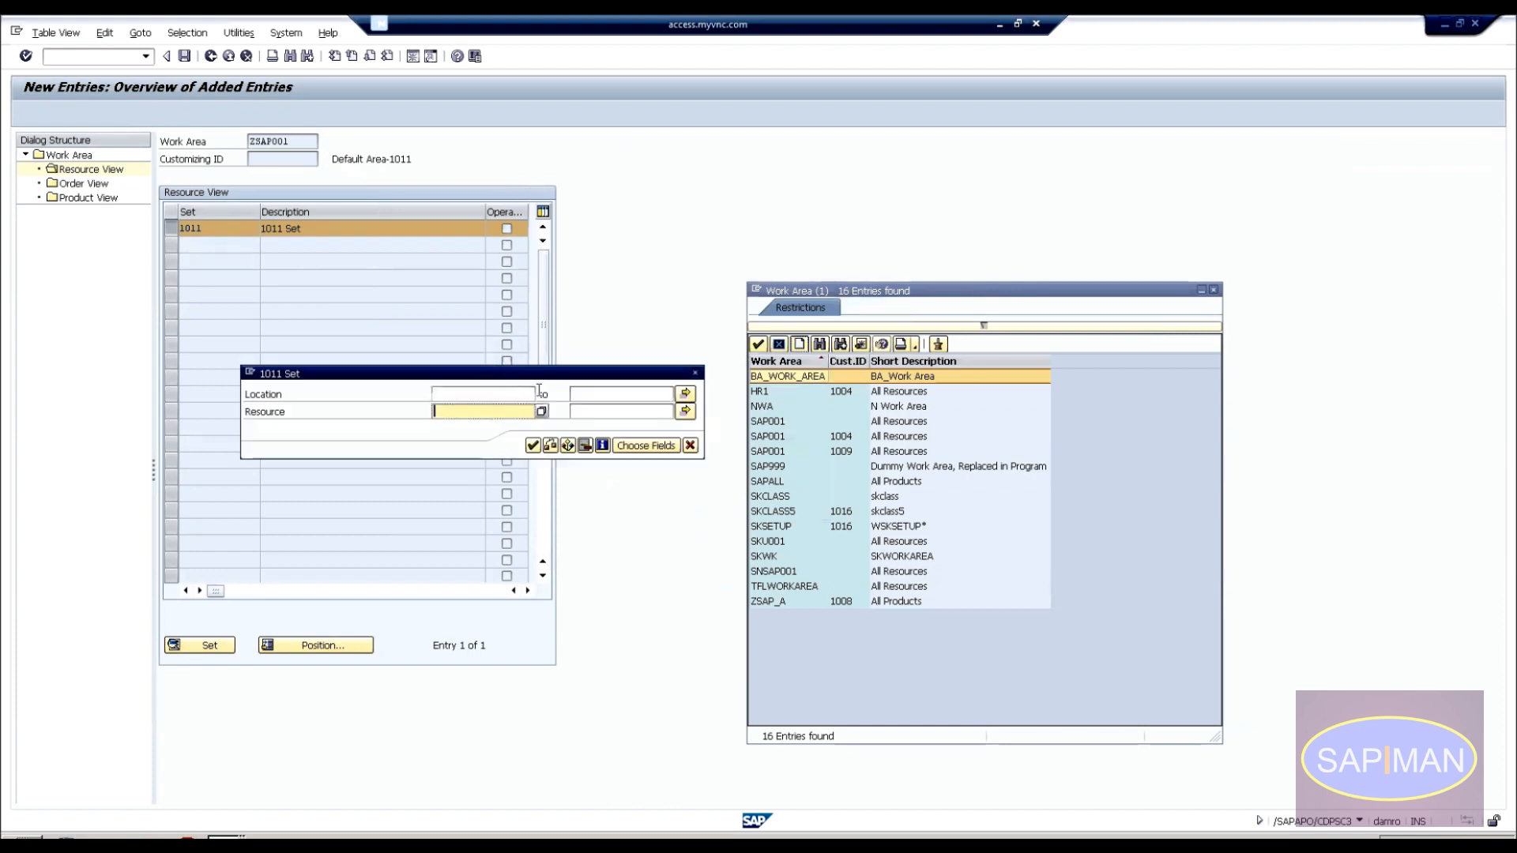
pyautogui.click(510, 391)
pyautogui.write('1011')
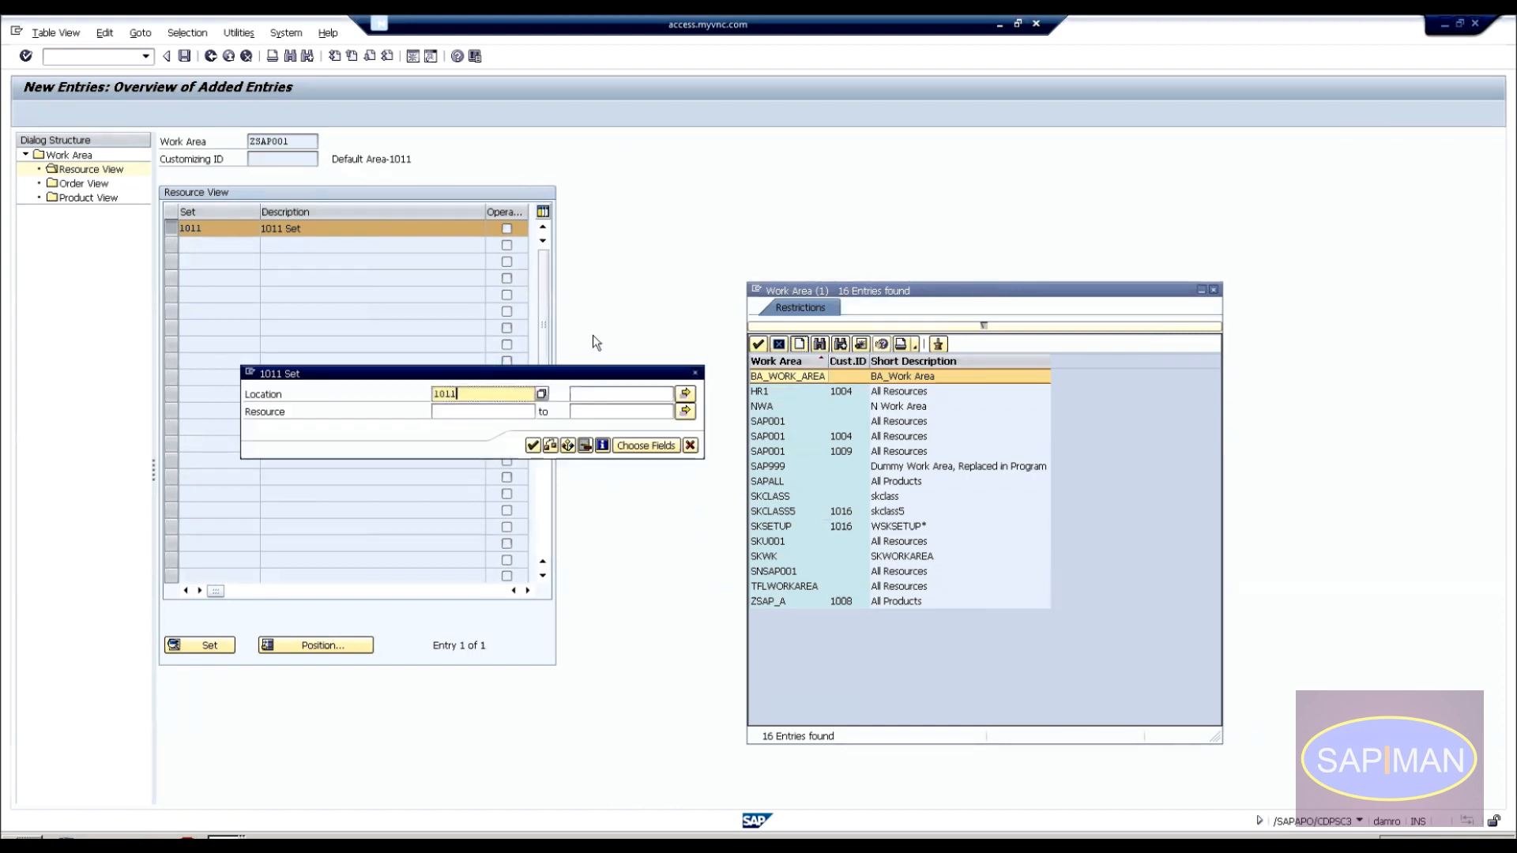
pyautogui.press('Return')
# Search the value help for the Resource criterion using location 1011 and planning version 000.
pyautogui.click(518, 409)
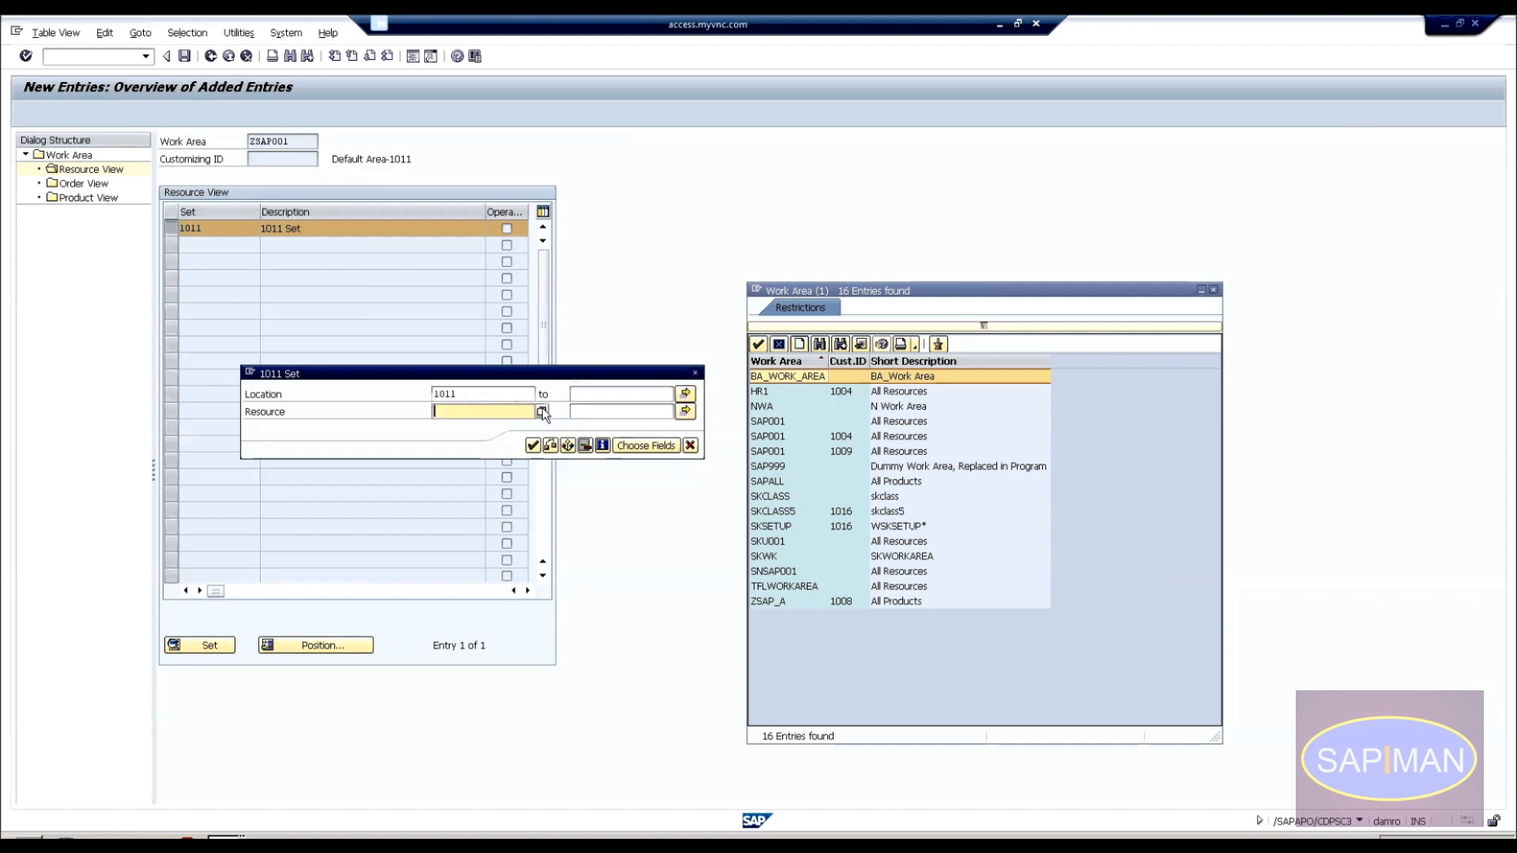
pyautogui.click(542, 412)
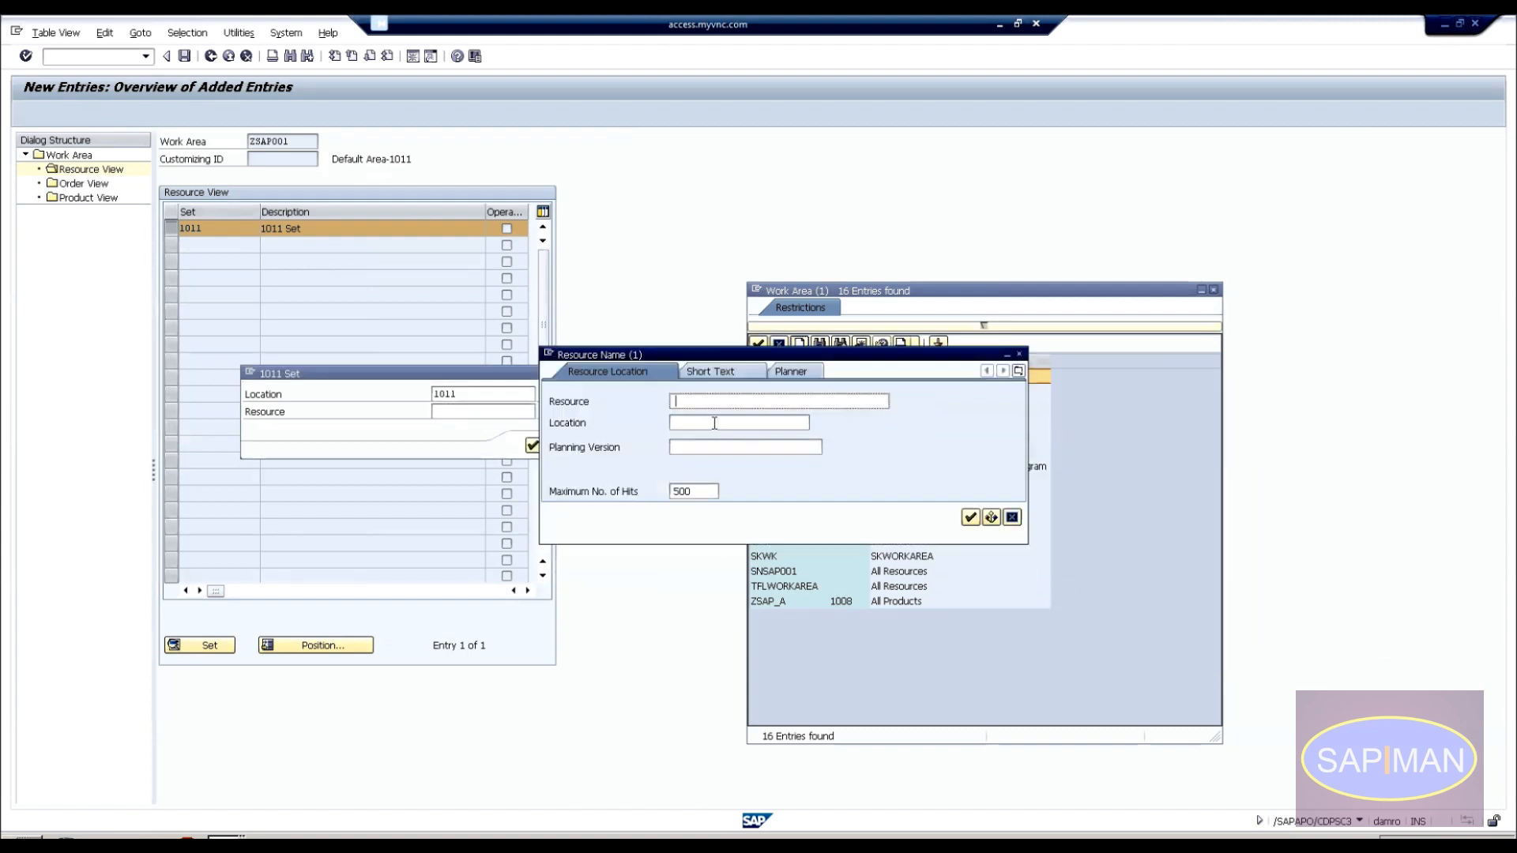
pyautogui.click(714, 423)
pyautogui.write('1011')
pyautogui.press('Tab')
pyautogui.write('000')
pyautogui.press('Return')
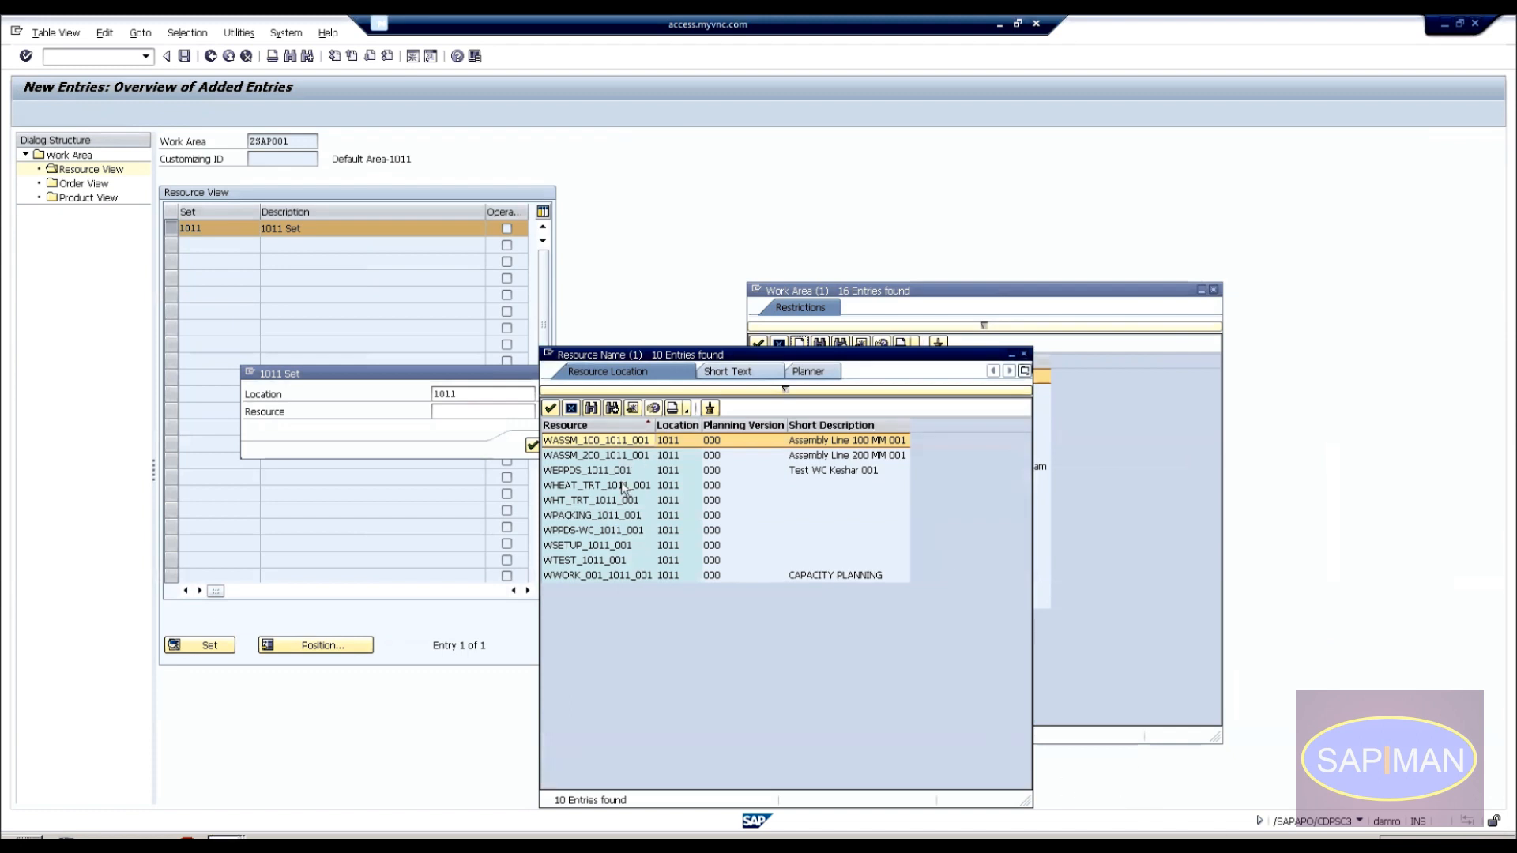
# Choose WPPDS-WC_1011_001 as the Resource criterion of the 1011 Set and confirm the criteria.
pyautogui.click(600, 532)
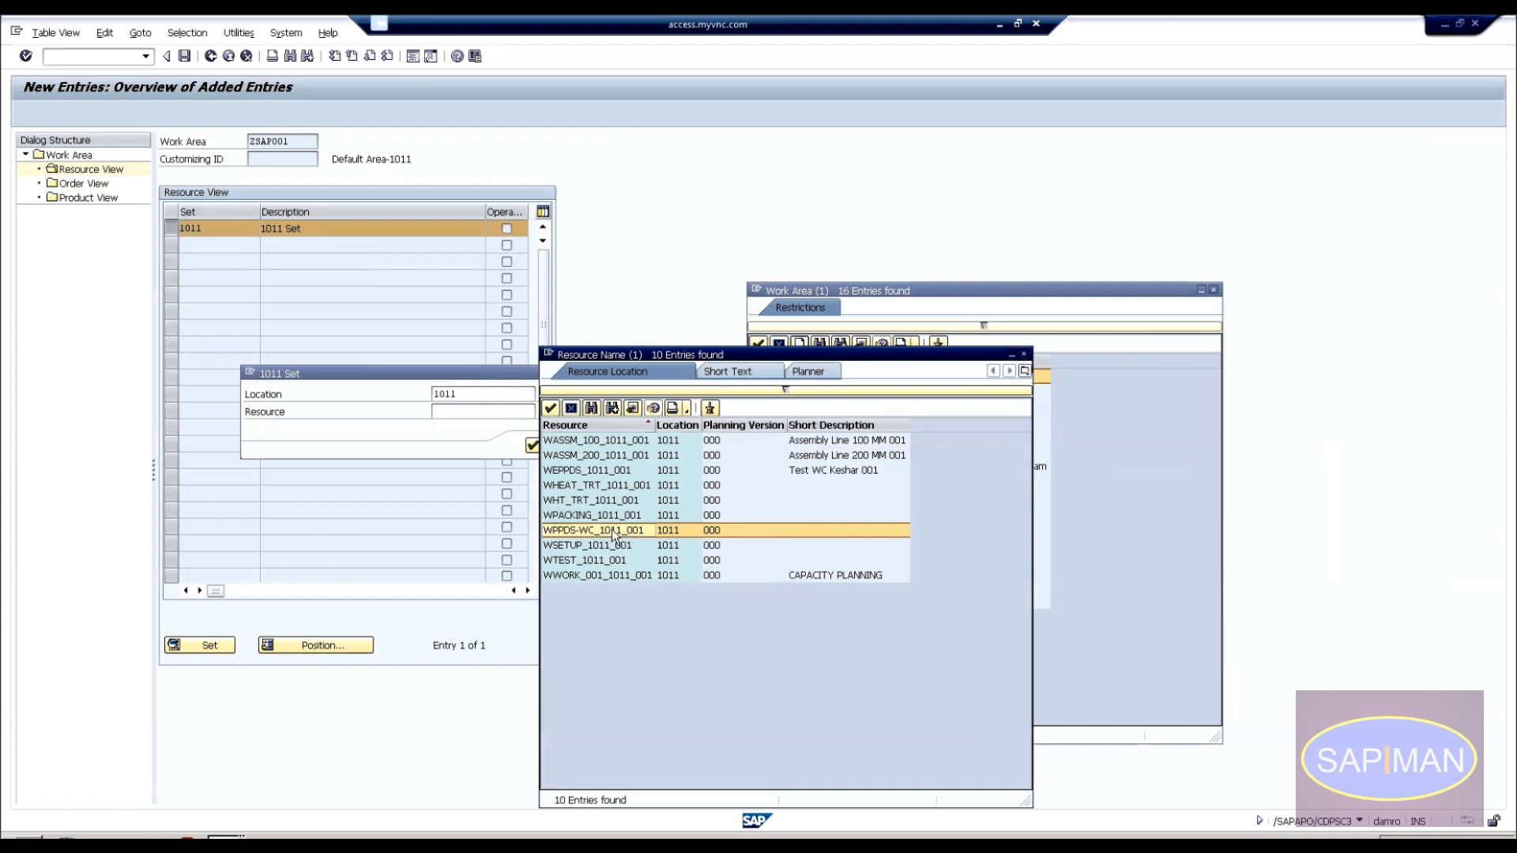
pyautogui.doubleClick(611, 529)
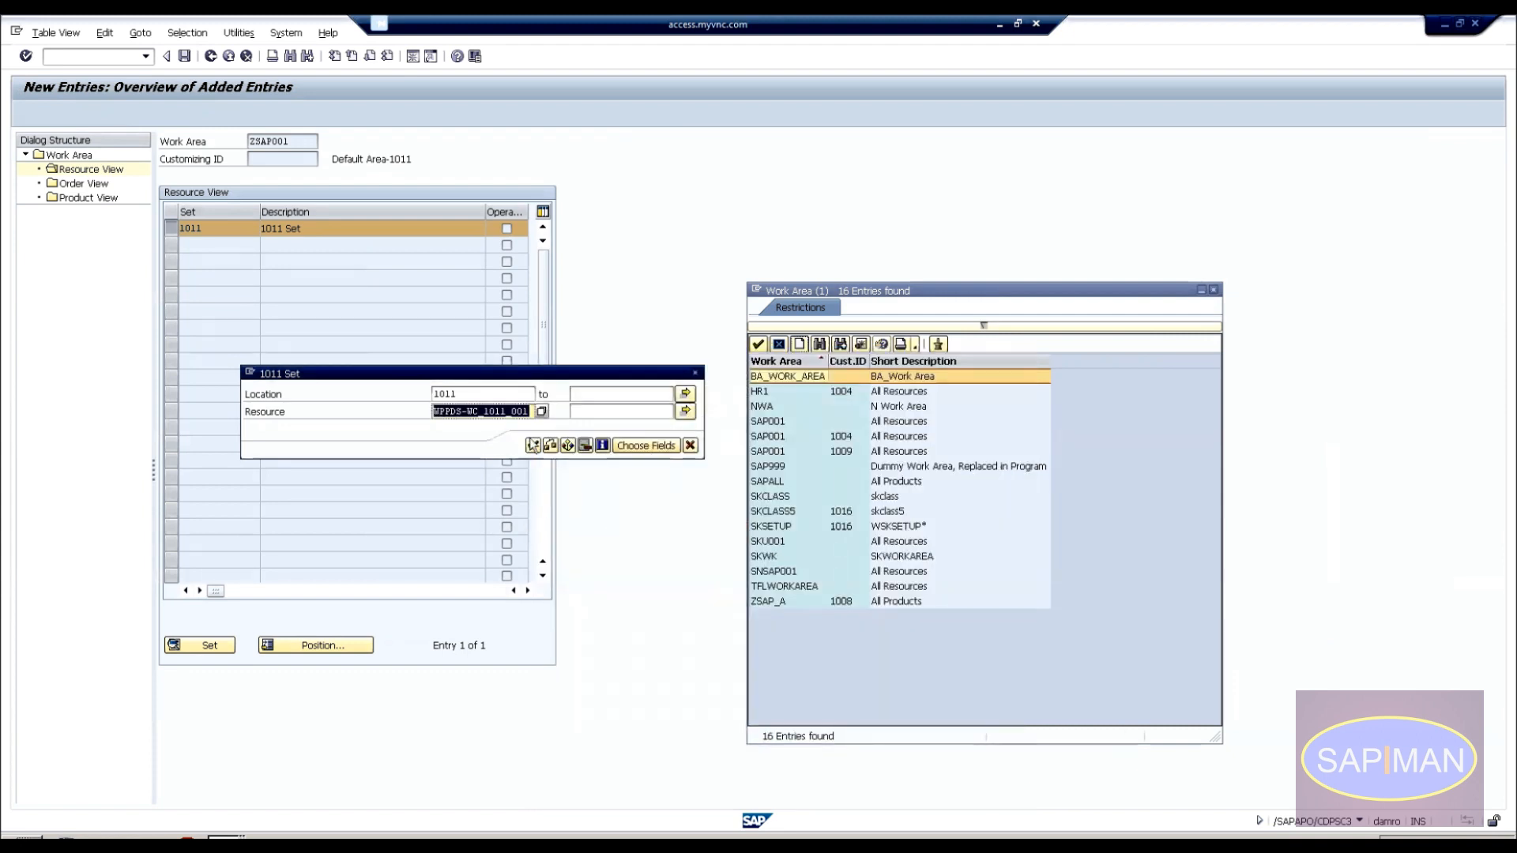
pyautogui.click(533, 446)
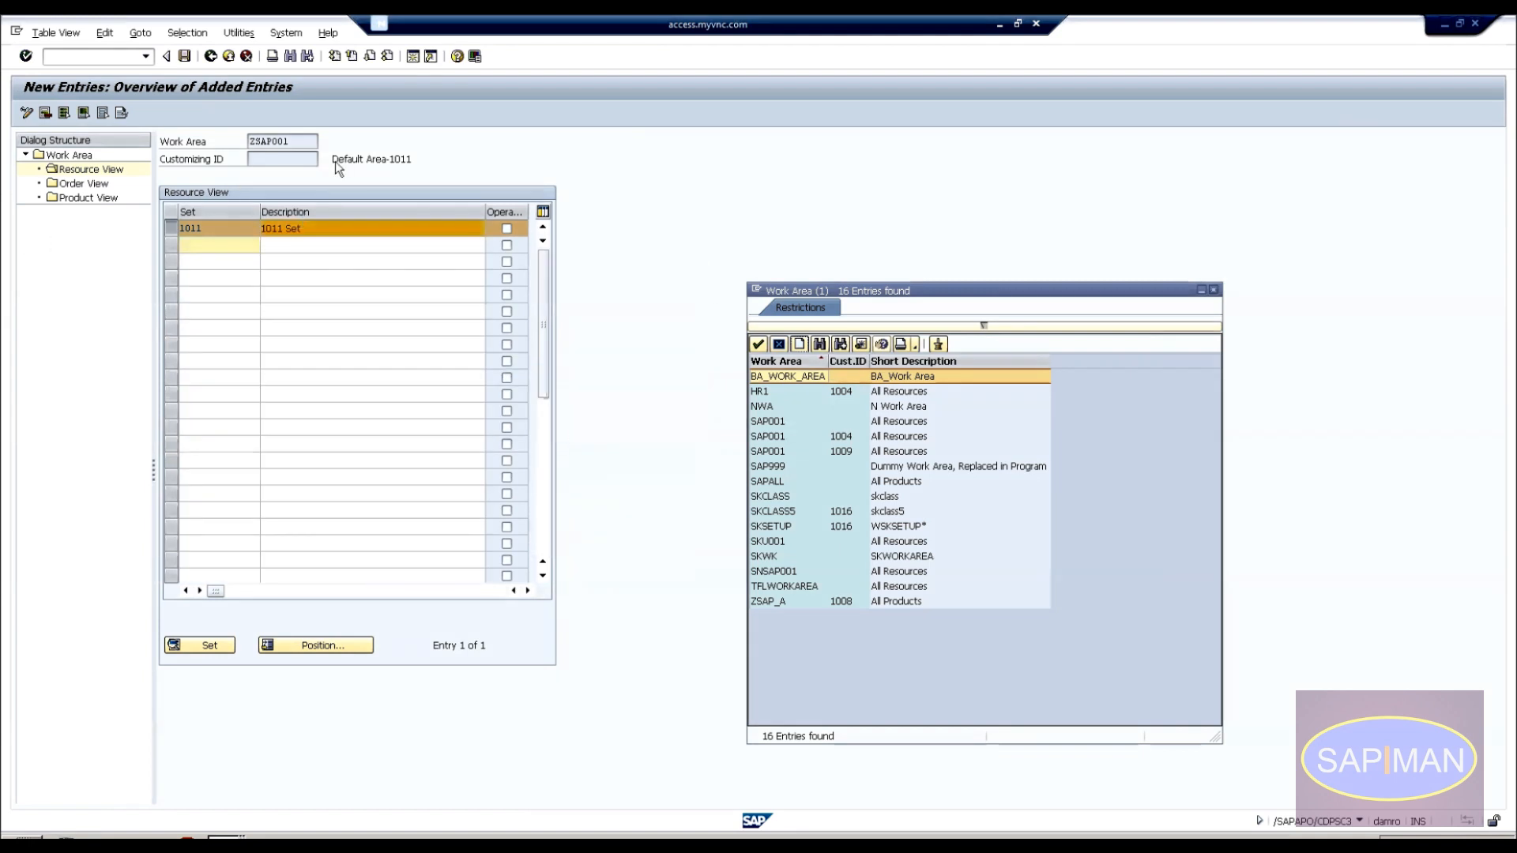
# Save the work area entries in a new customizing request described as "PPDS : Work Area".
pyautogui.click(193, 53)
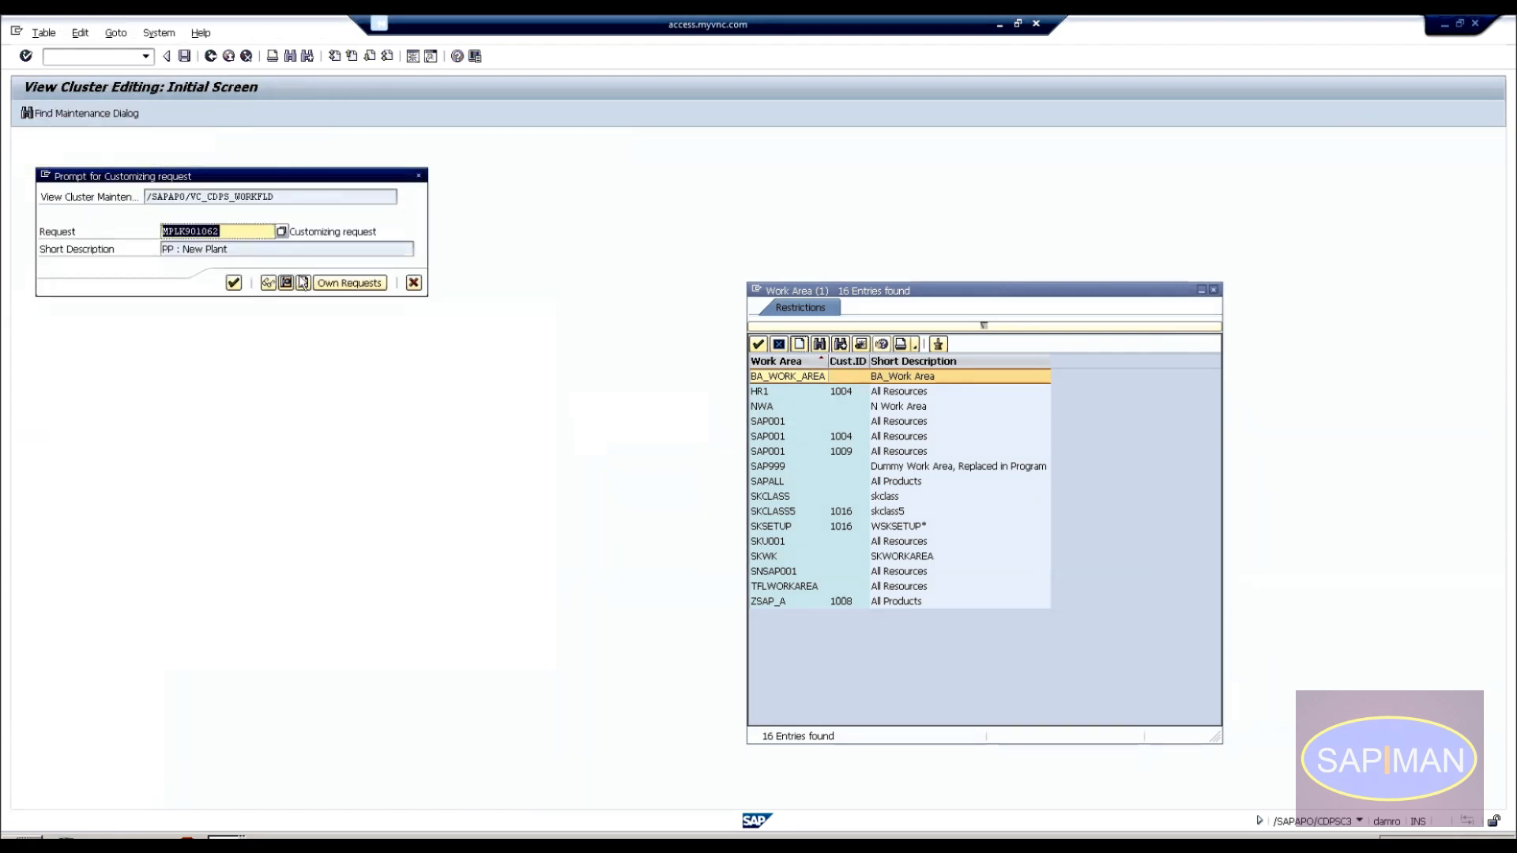
pyautogui.click(305, 283)
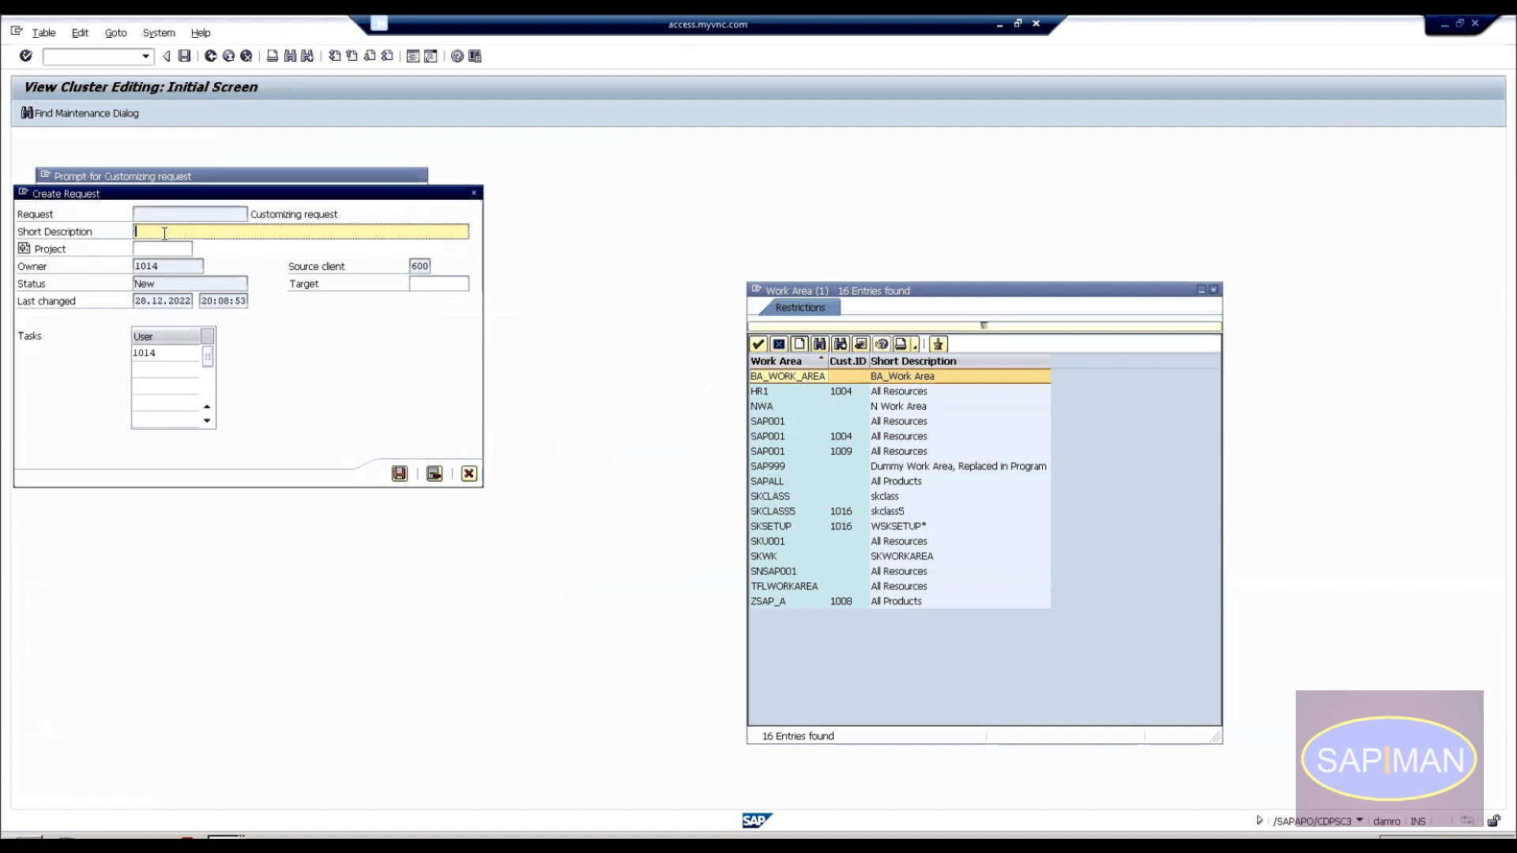
pyautogui.write('PPDS : Work Area')
pyautogui.press('Return')
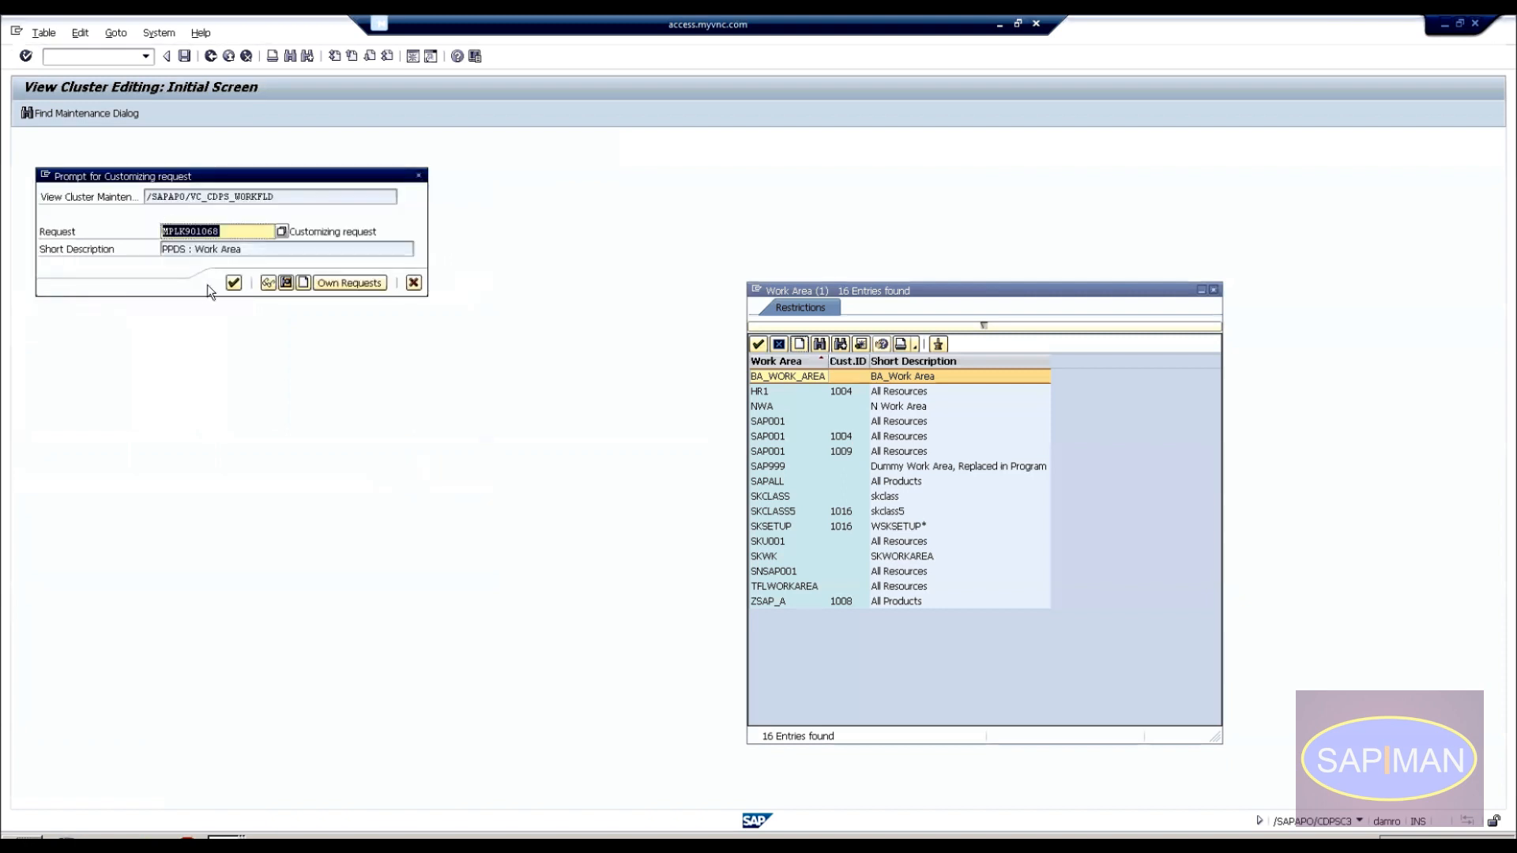
pyautogui.click(233, 283)
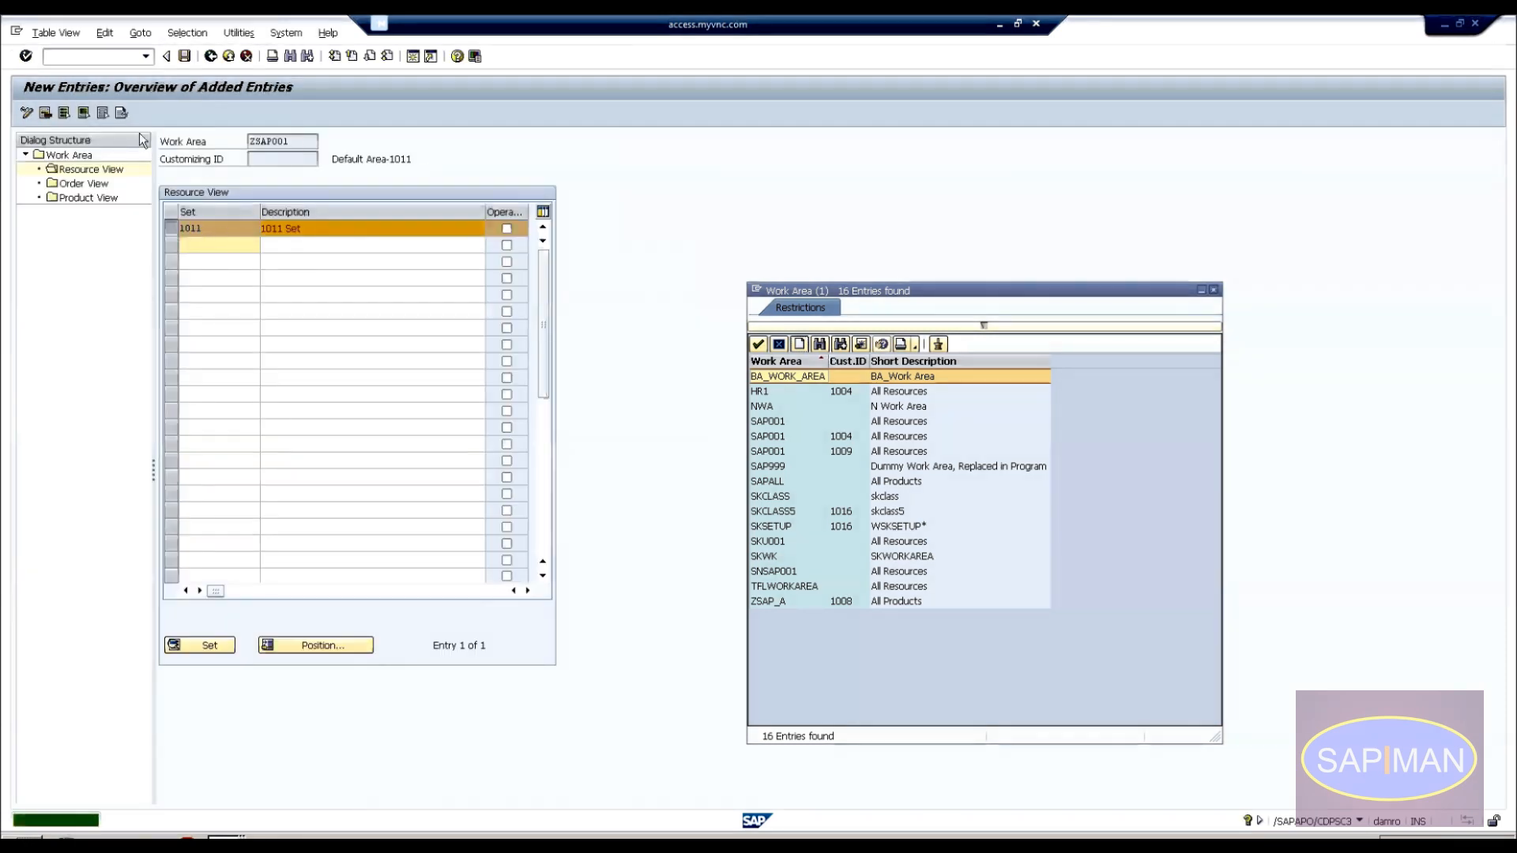
# Return from customizing to the planning board access and select ZSAP001 as its work area.
pyautogui.click(211, 57)
pyautogui.click(211, 57)
pyautogui.click(211, 56)
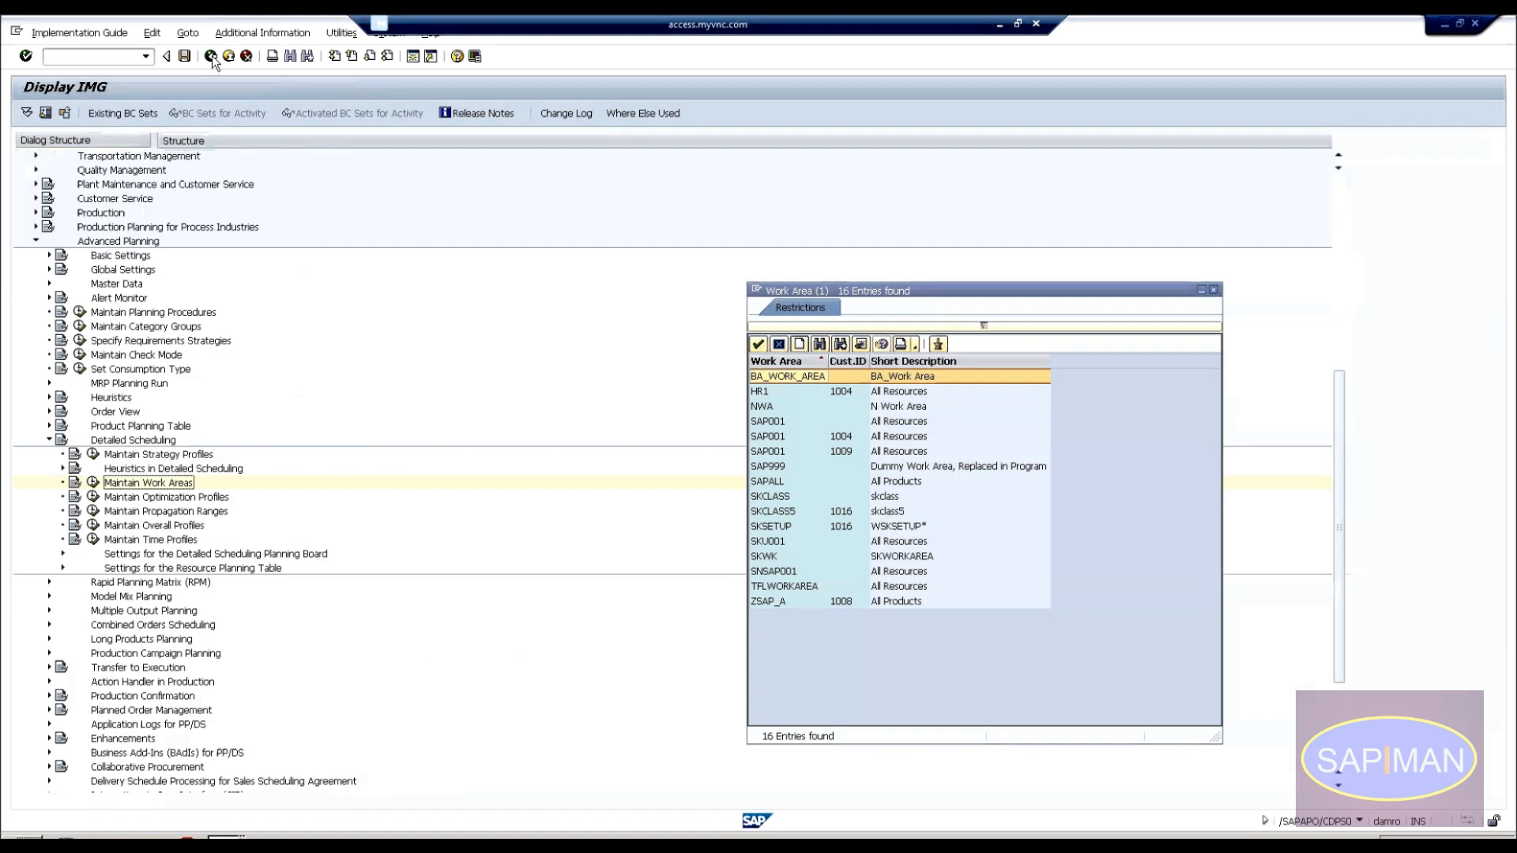
pyautogui.click(211, 57)
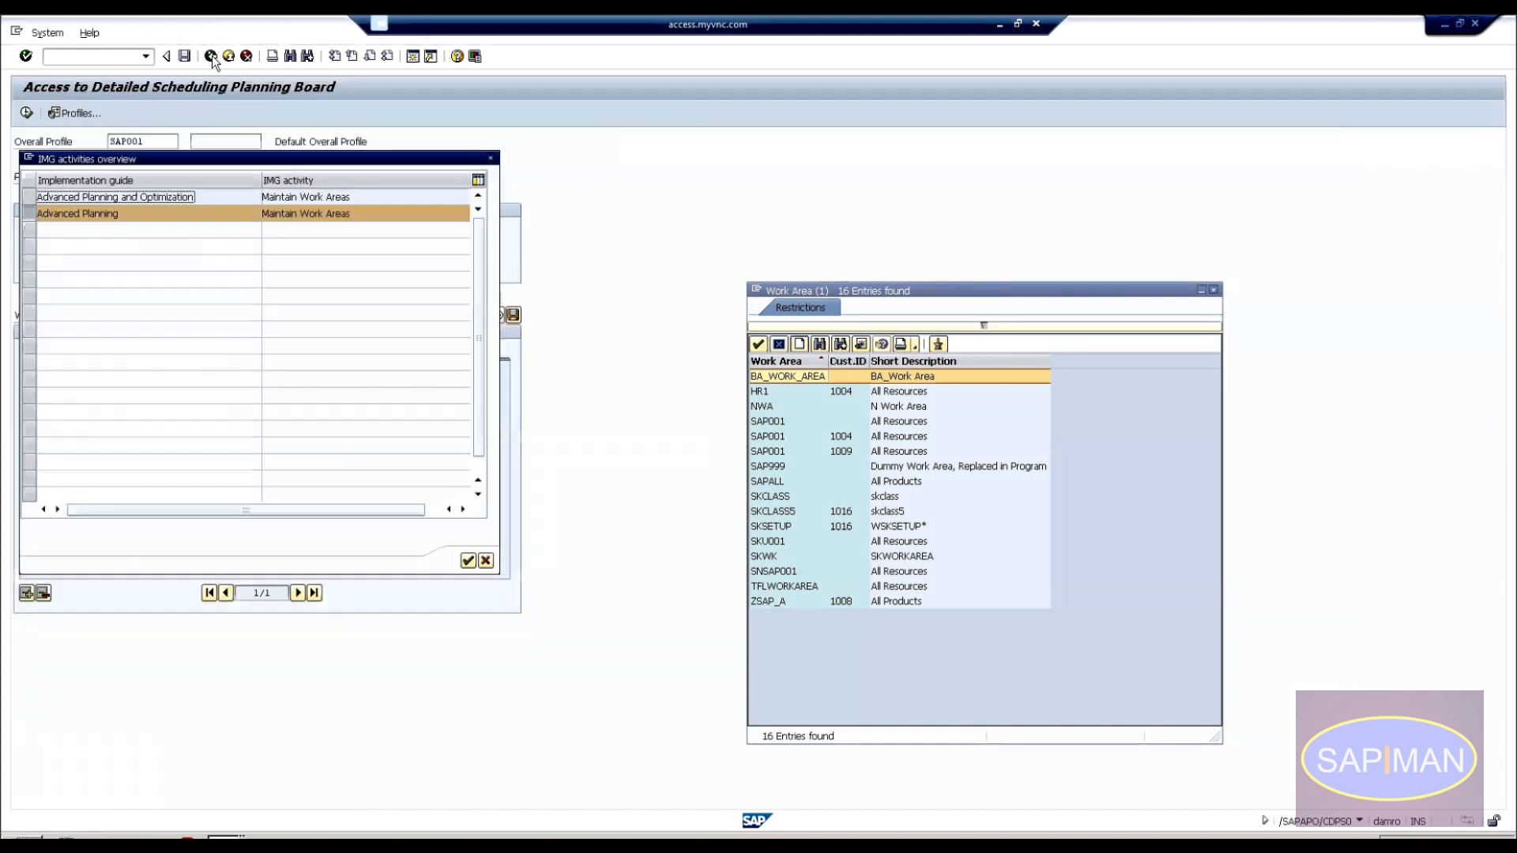
pyautogui.click(492, 158)
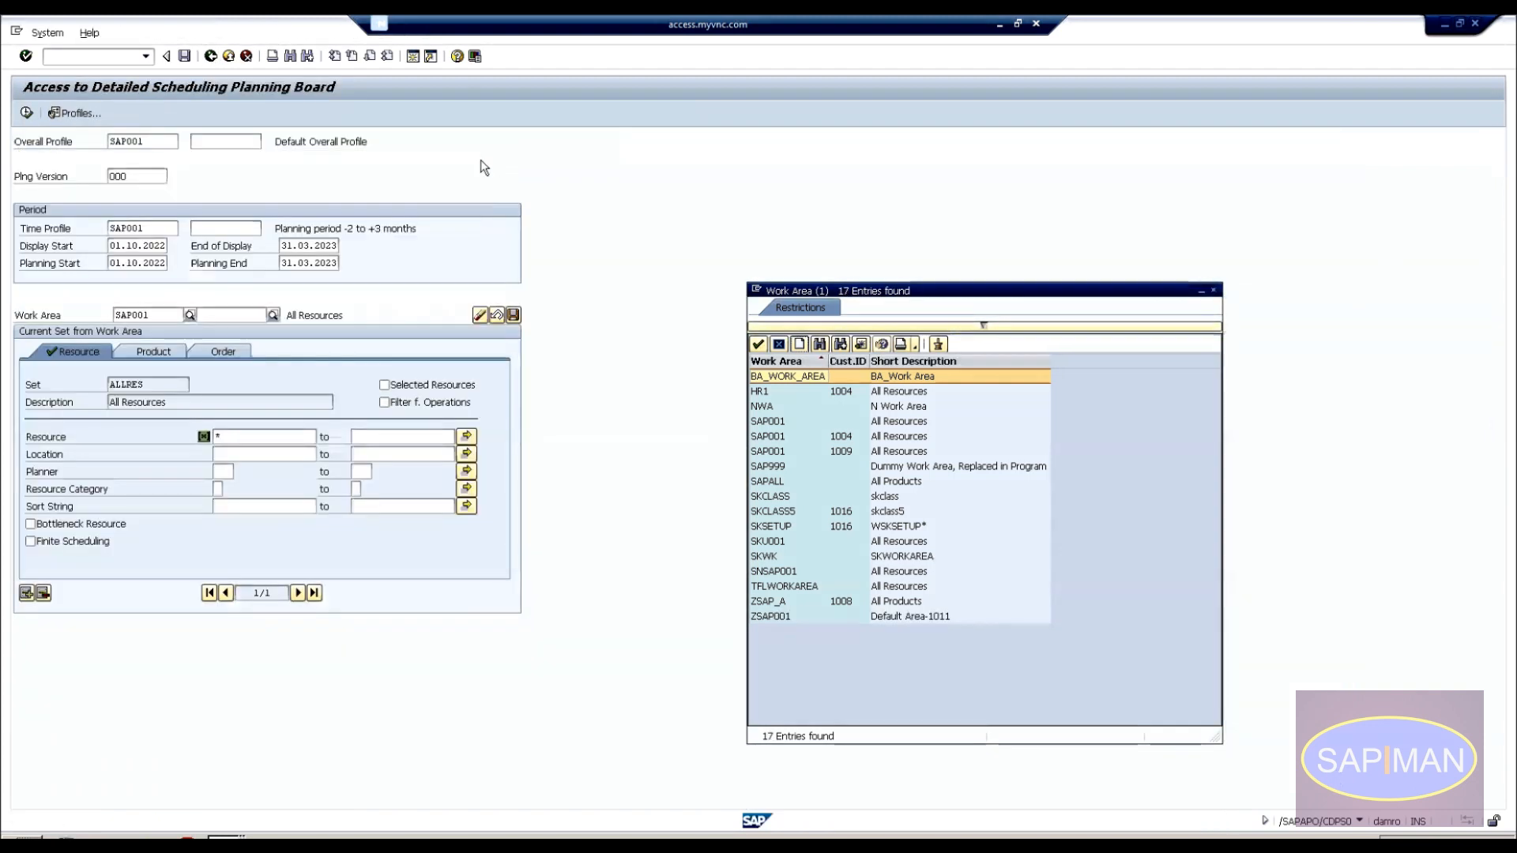
pyautogui.click(834, 617)
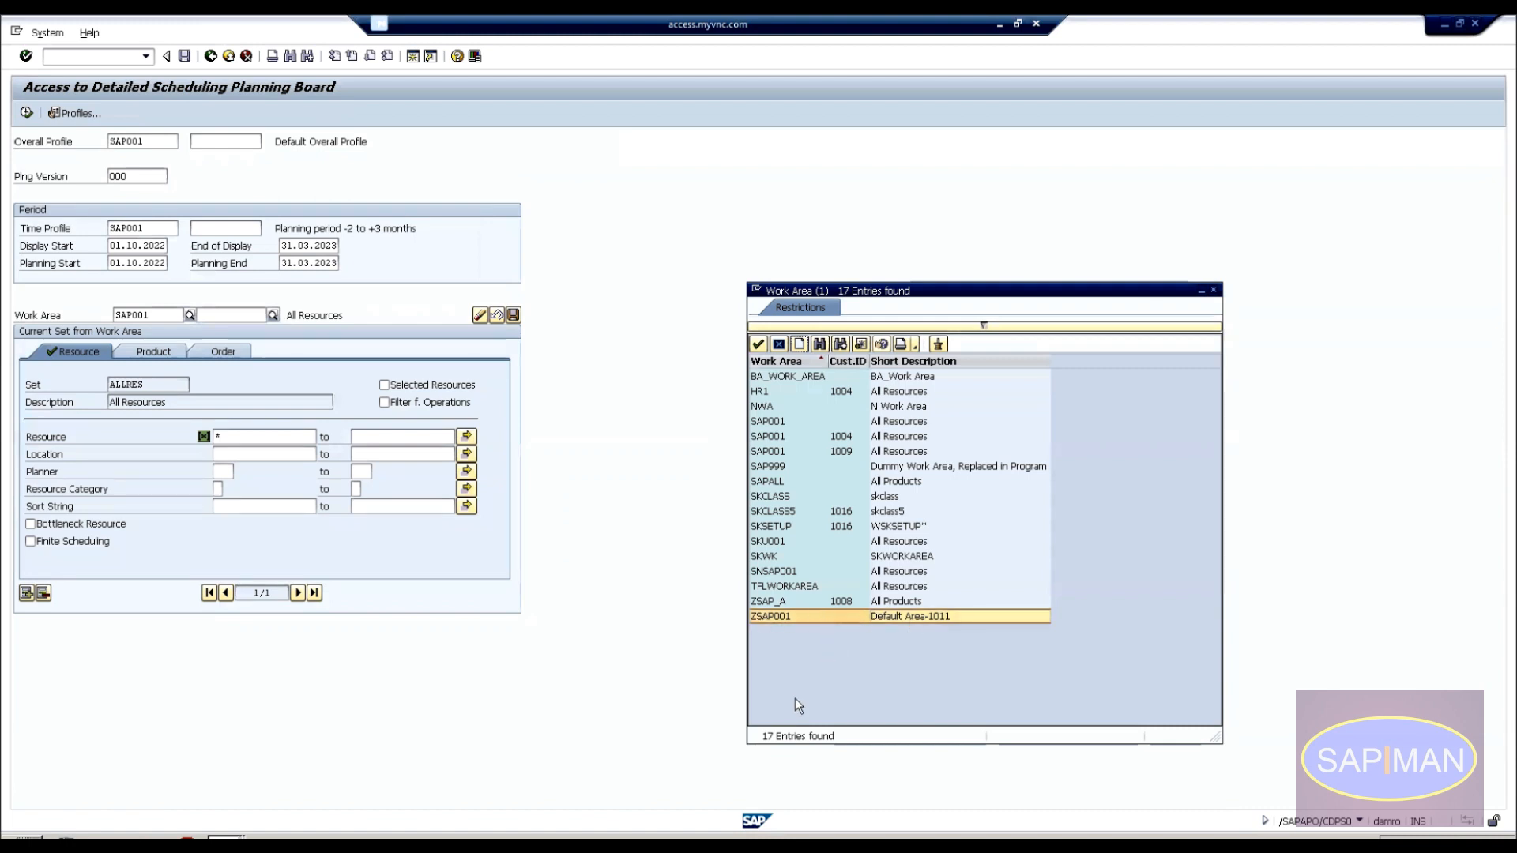
pyautogui.doubleClick(778, 616)
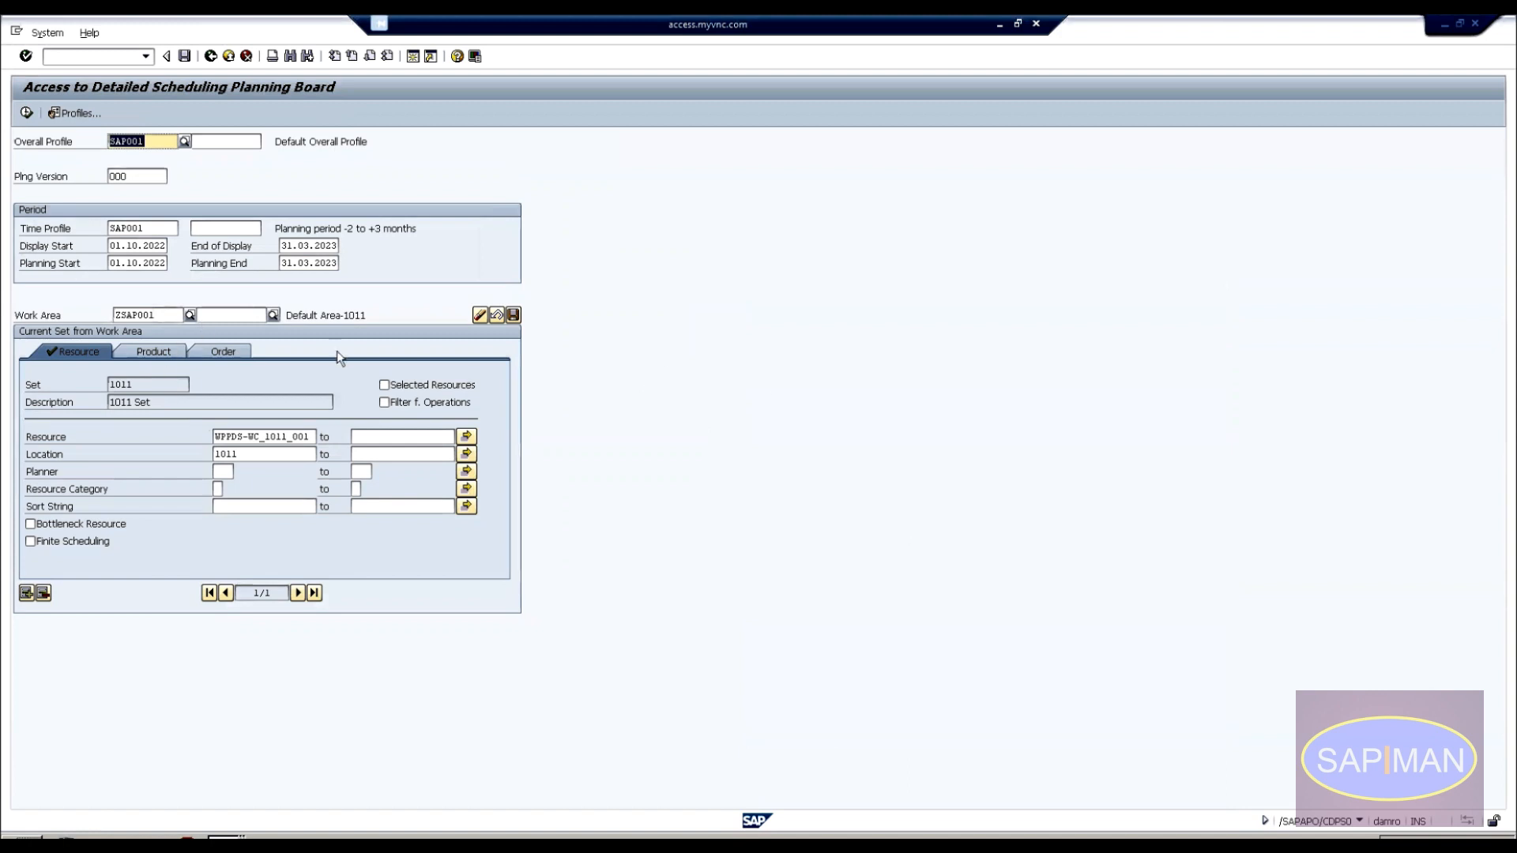
# Review the resource, product and order criteria of work area ZSAP001.
pyautogui.click(258, 456)
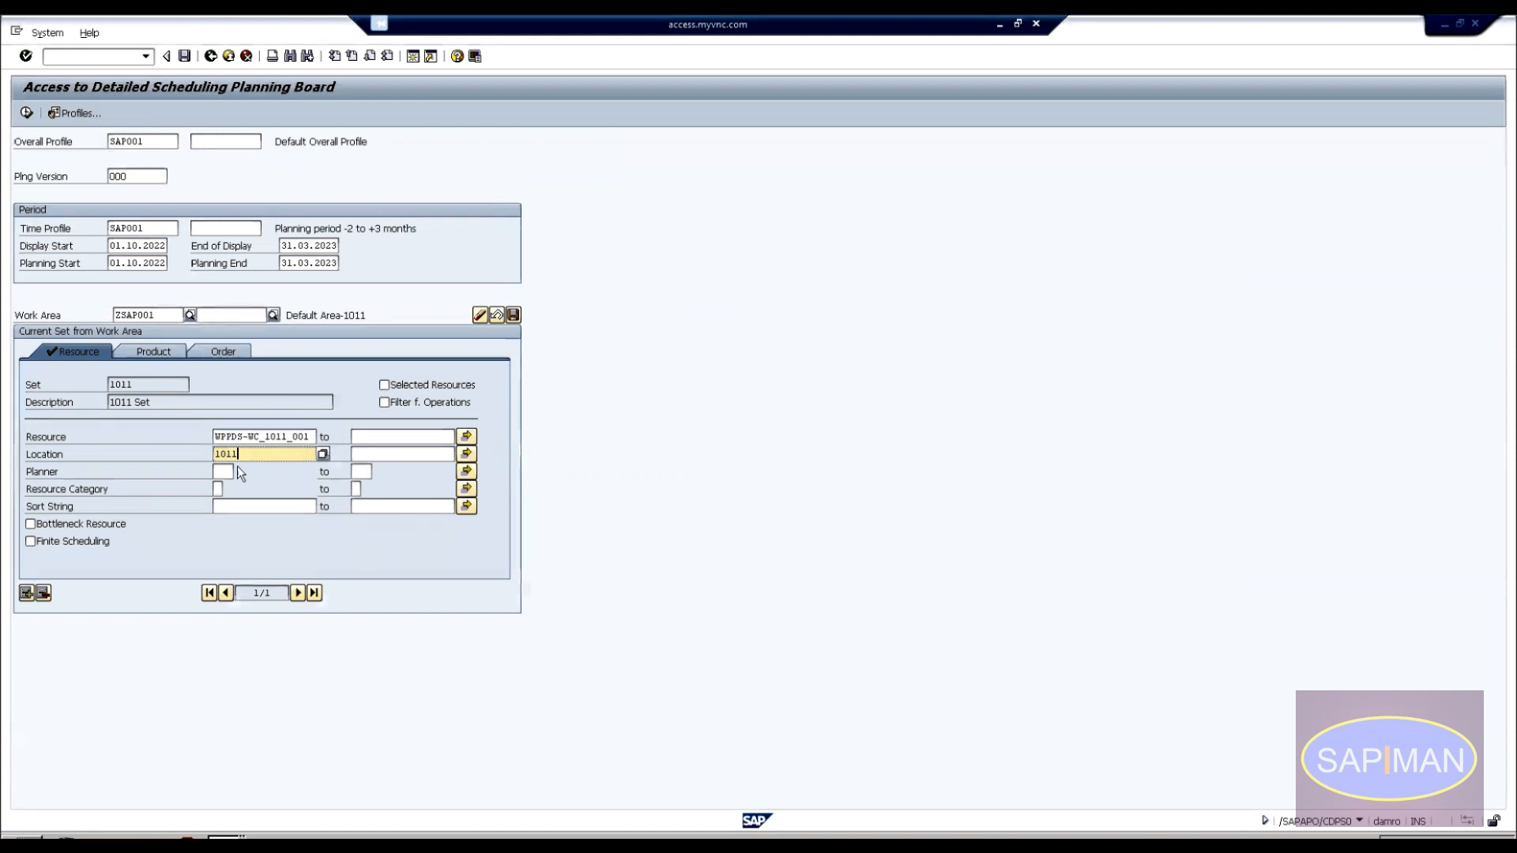
pyautogui.click(155, 314)
pyautogui.moveTo(156, 314); pyautogui.dragTo(95, 316)
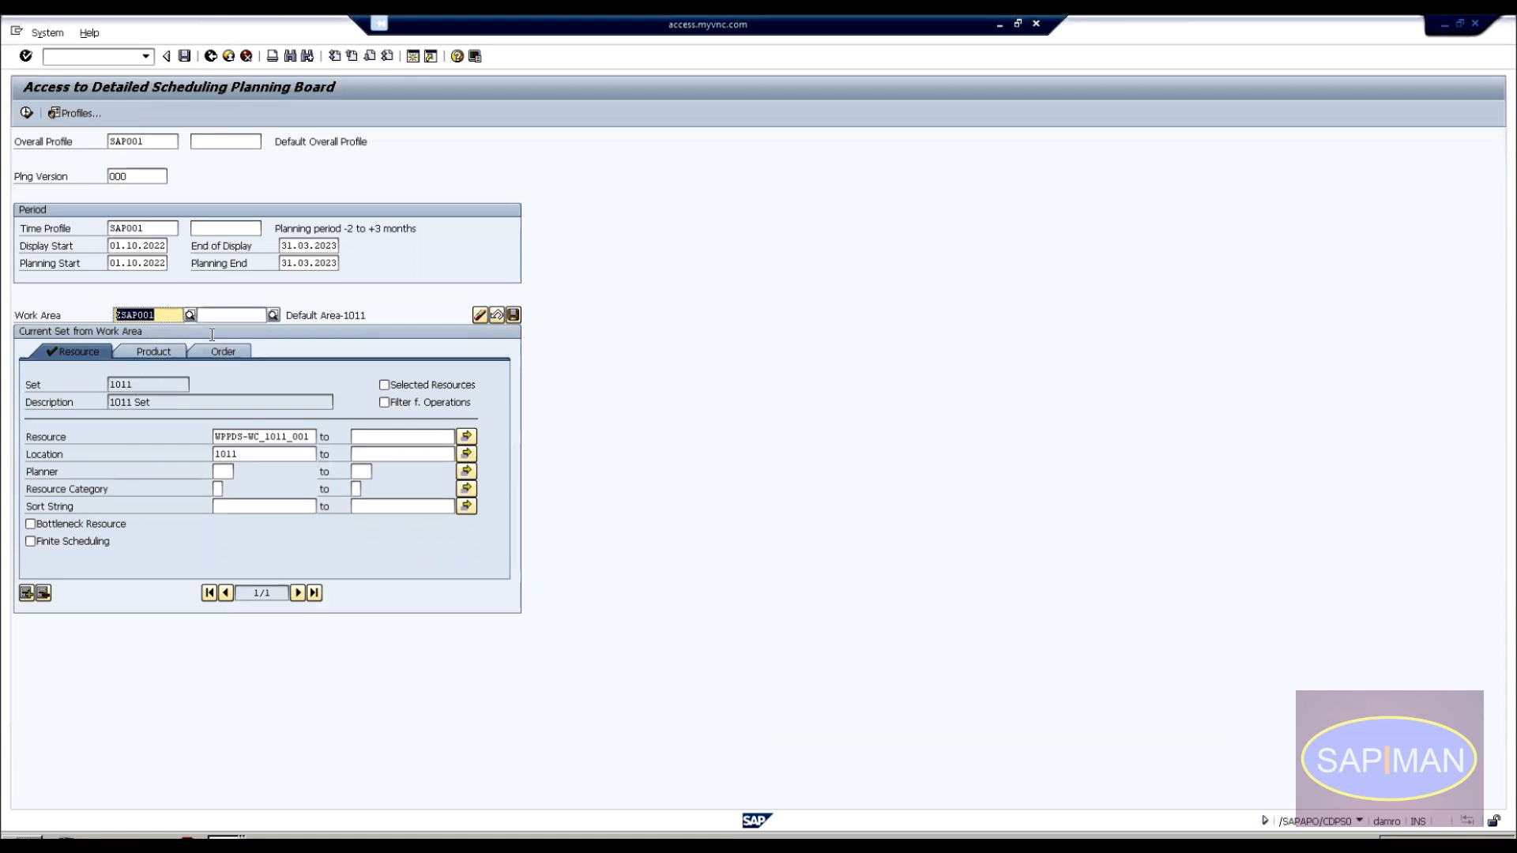
pyautogui.click(142, 355)
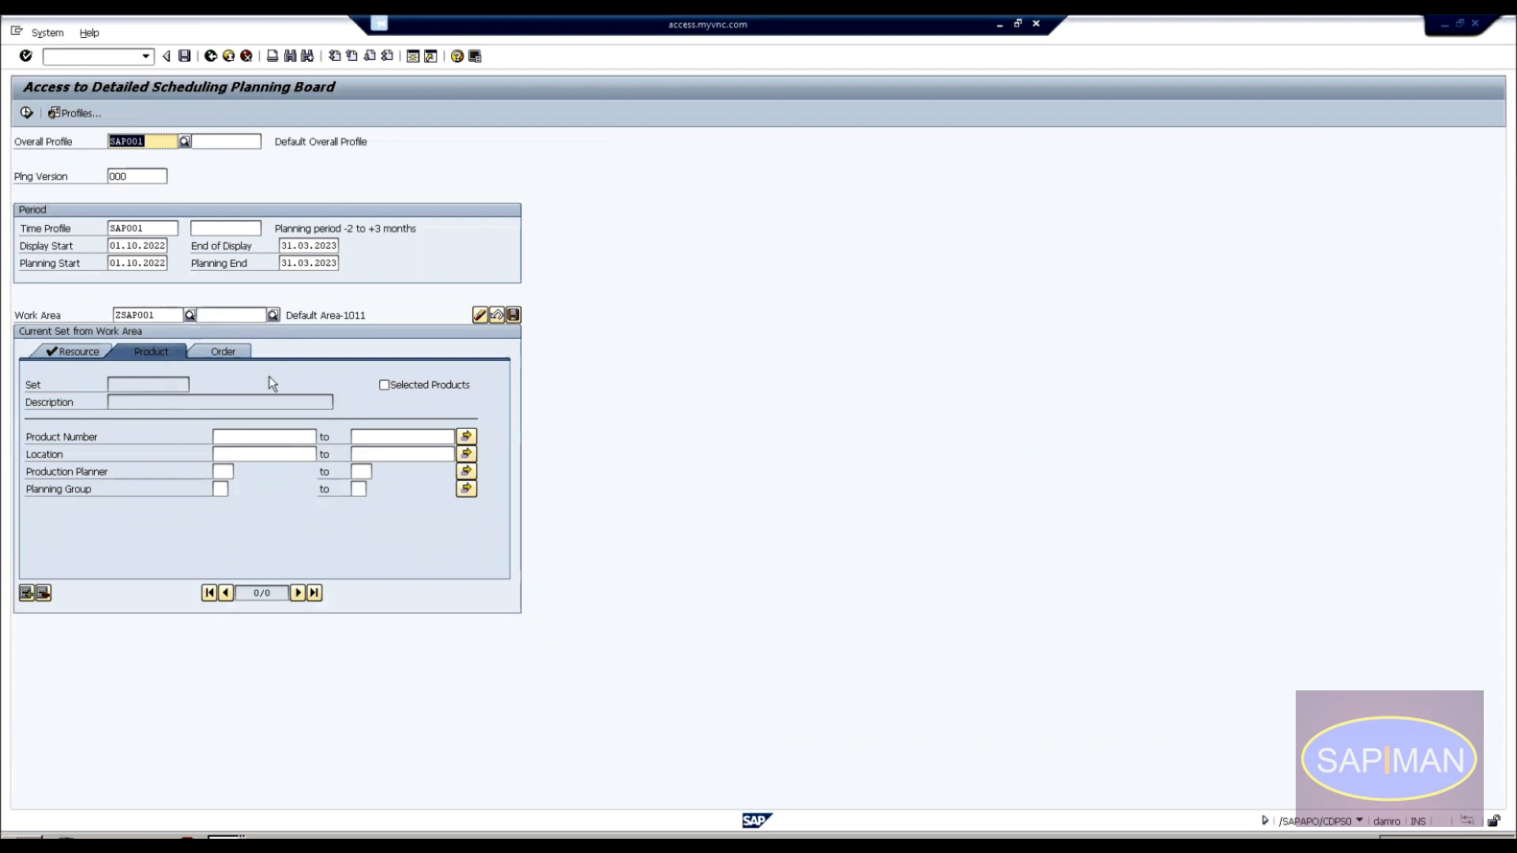
pyautogui.click(227, 351)
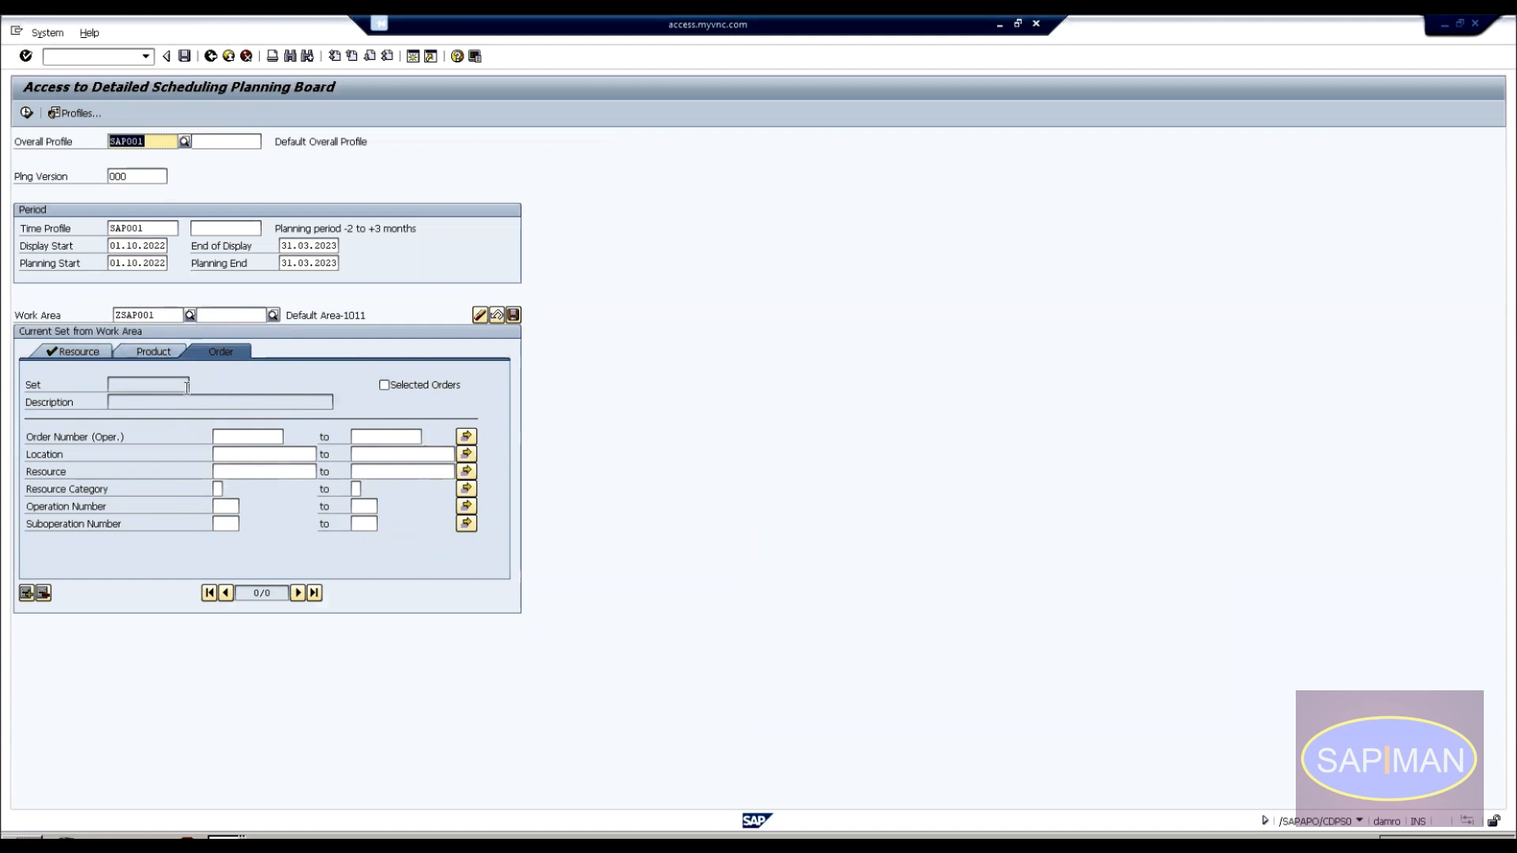
pyautogui.click(149, 351)
pyautogui.click(90, 352)
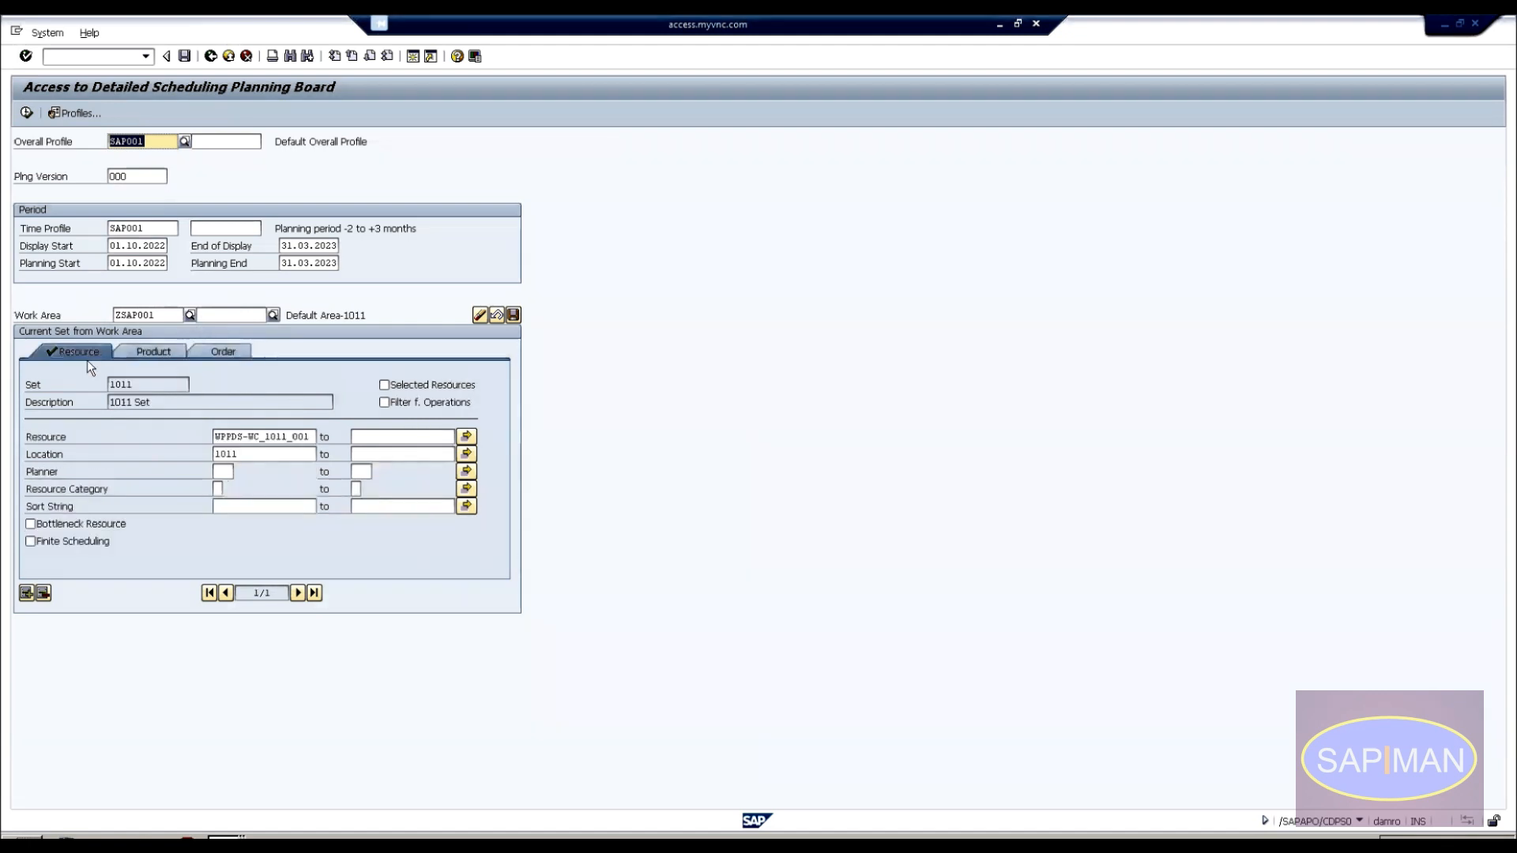
pyautogui.click(157, 350)
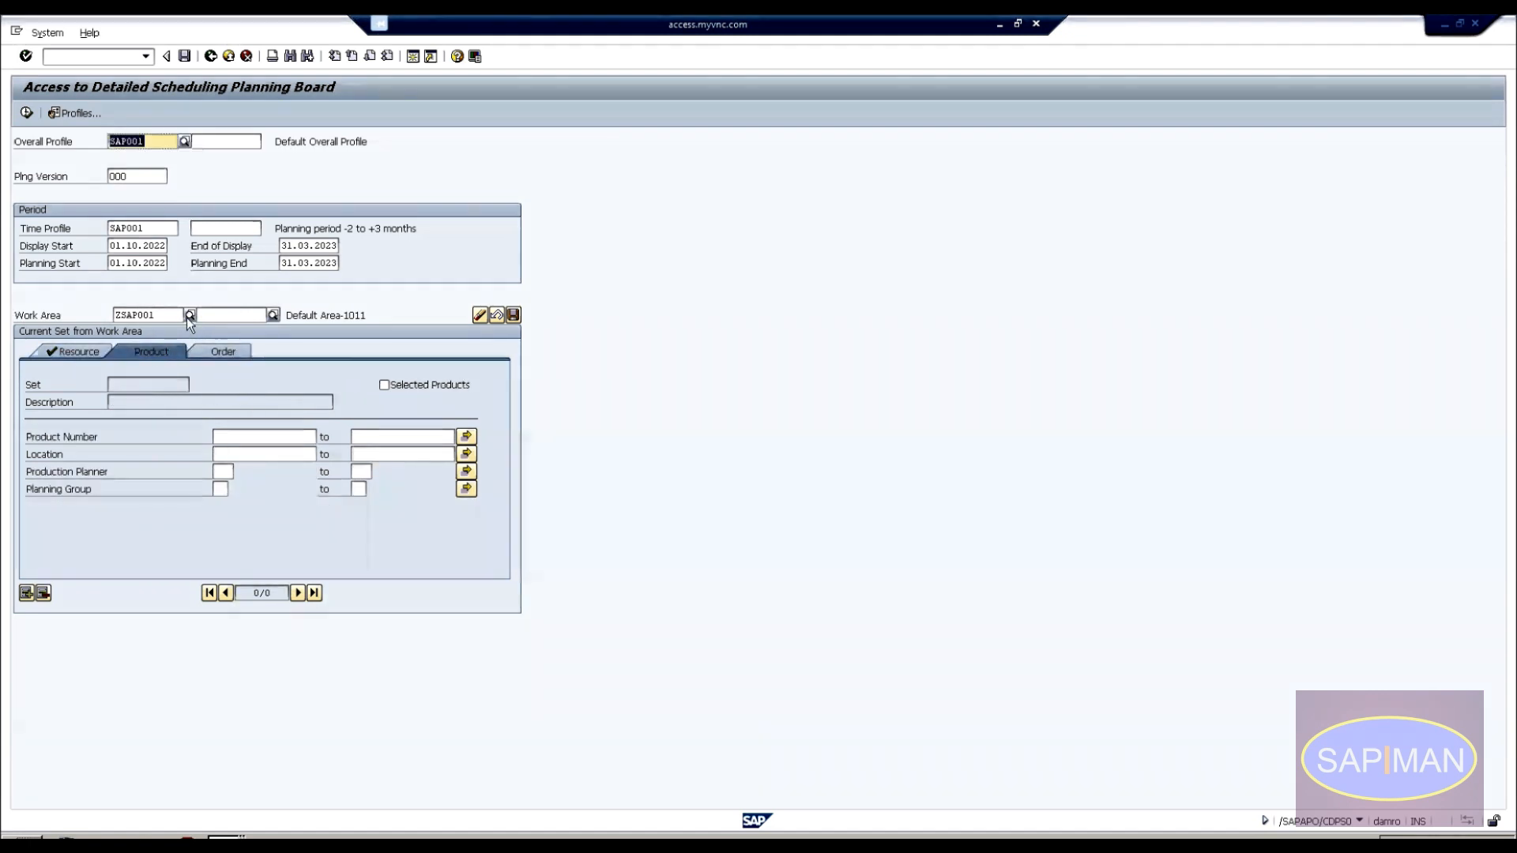
# Open the Maintain Work Areas customizing of the Advanced Planning guide from the work area value help.
pyautogui.click(189, 316)
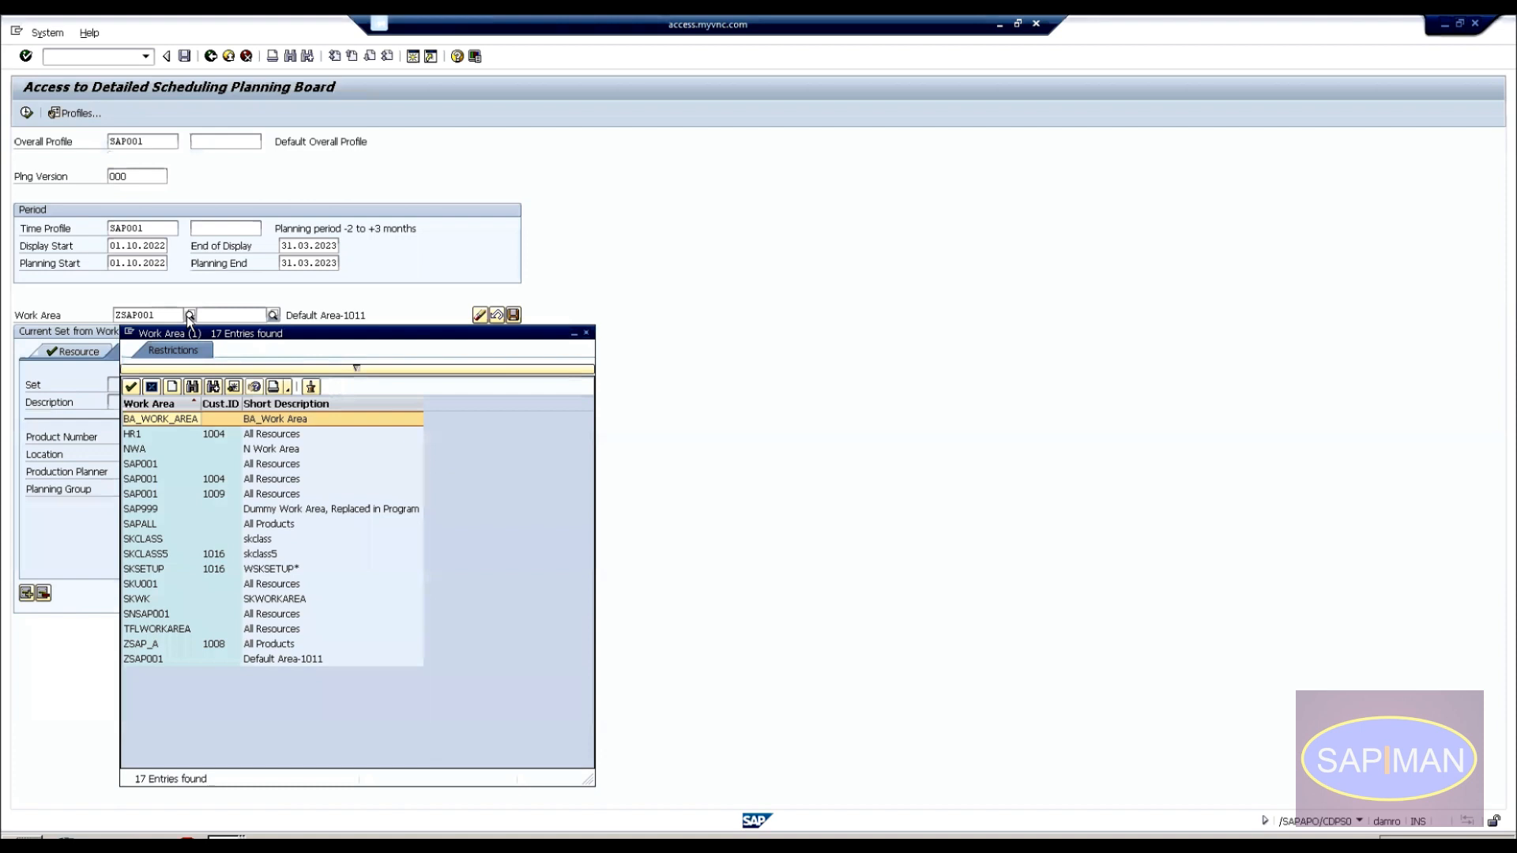
pyautogui.click(173, 386)
pyautogui.click(375, 215)
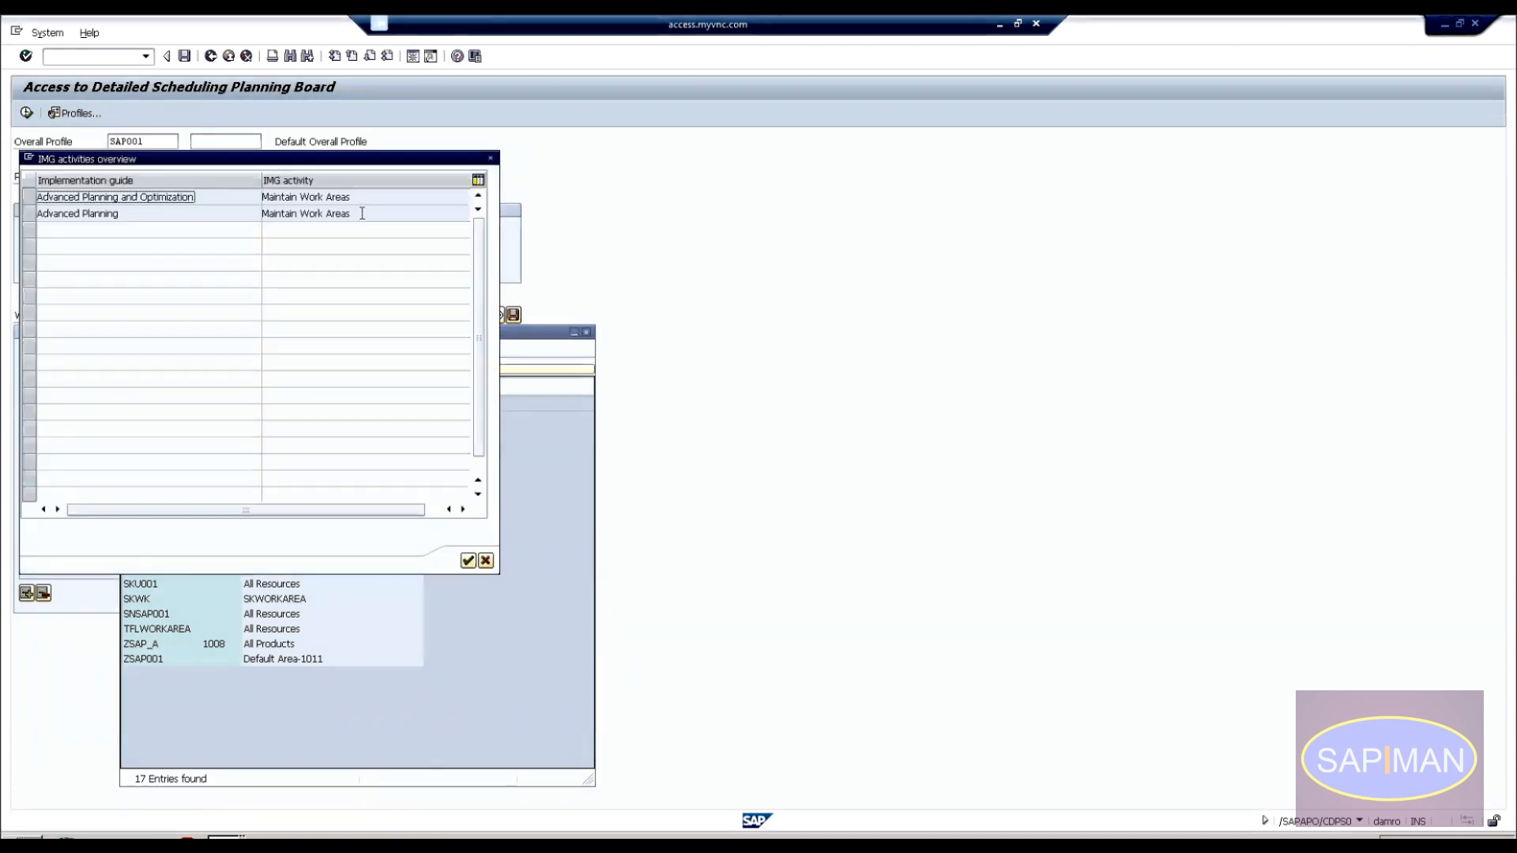
pyautogui.click(38, 218)
pyautogui.click(468, 560)
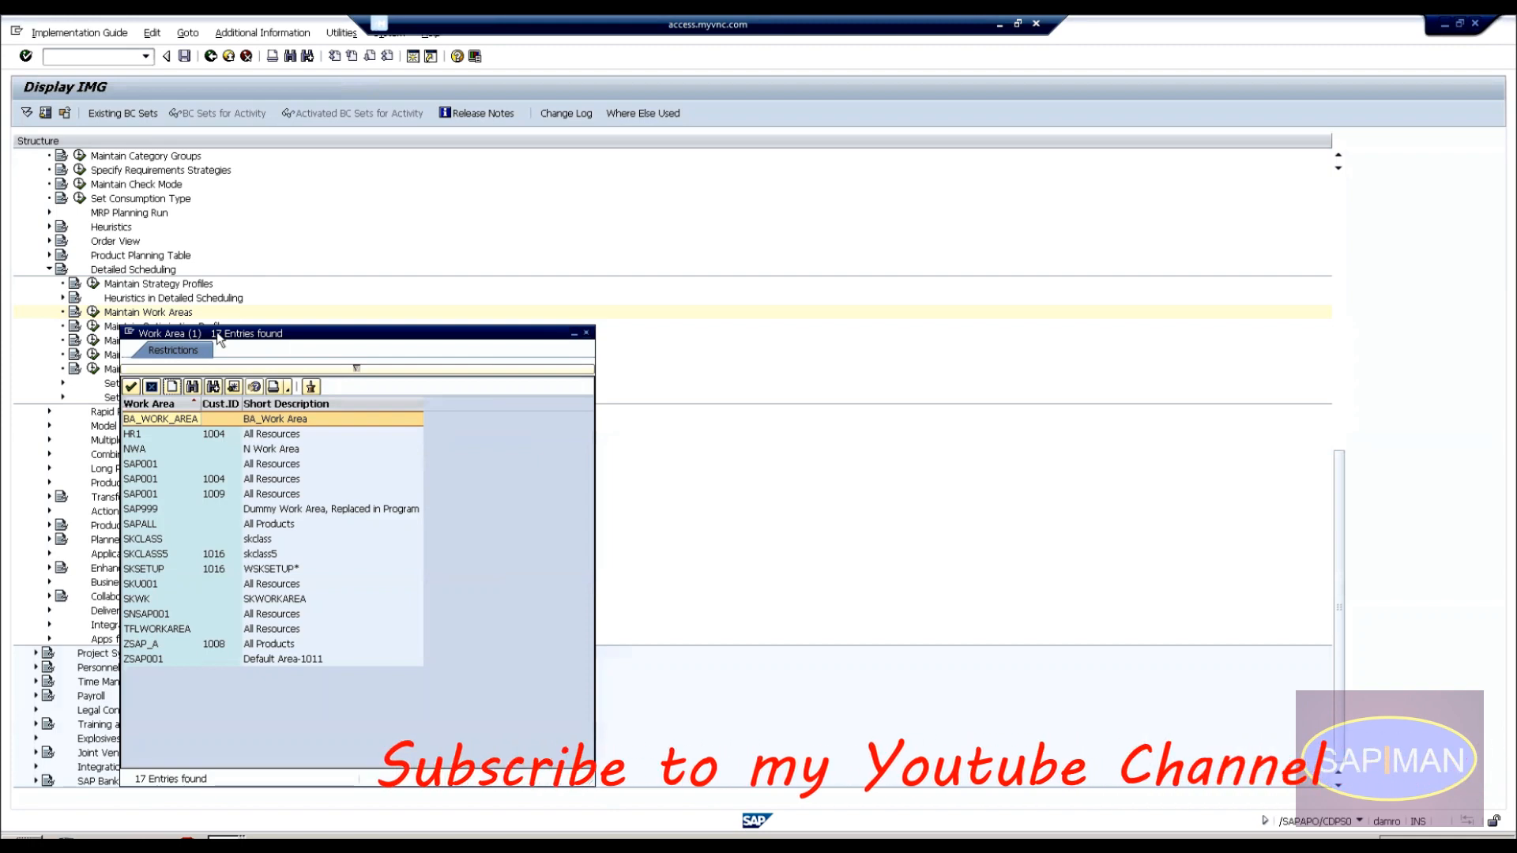
pyautogui.moveTo(217, 333); pyautogui.dragTo(653, 293)
pyautogui.click(100, 314)
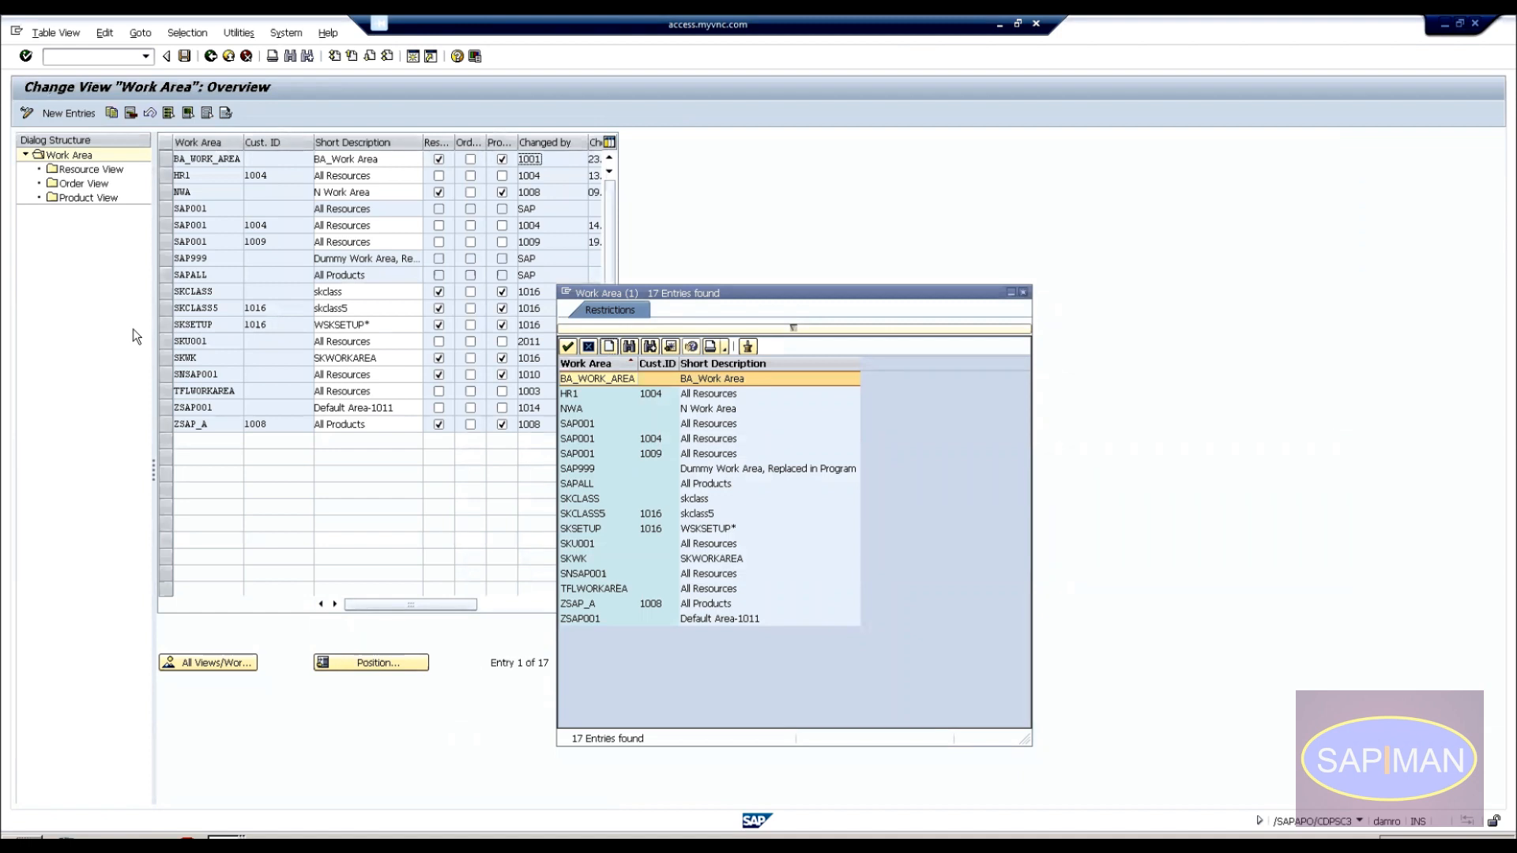
# Select work area ZSAP001, check its Resource View and open its Product View.
pyautogui.click(173, 410)
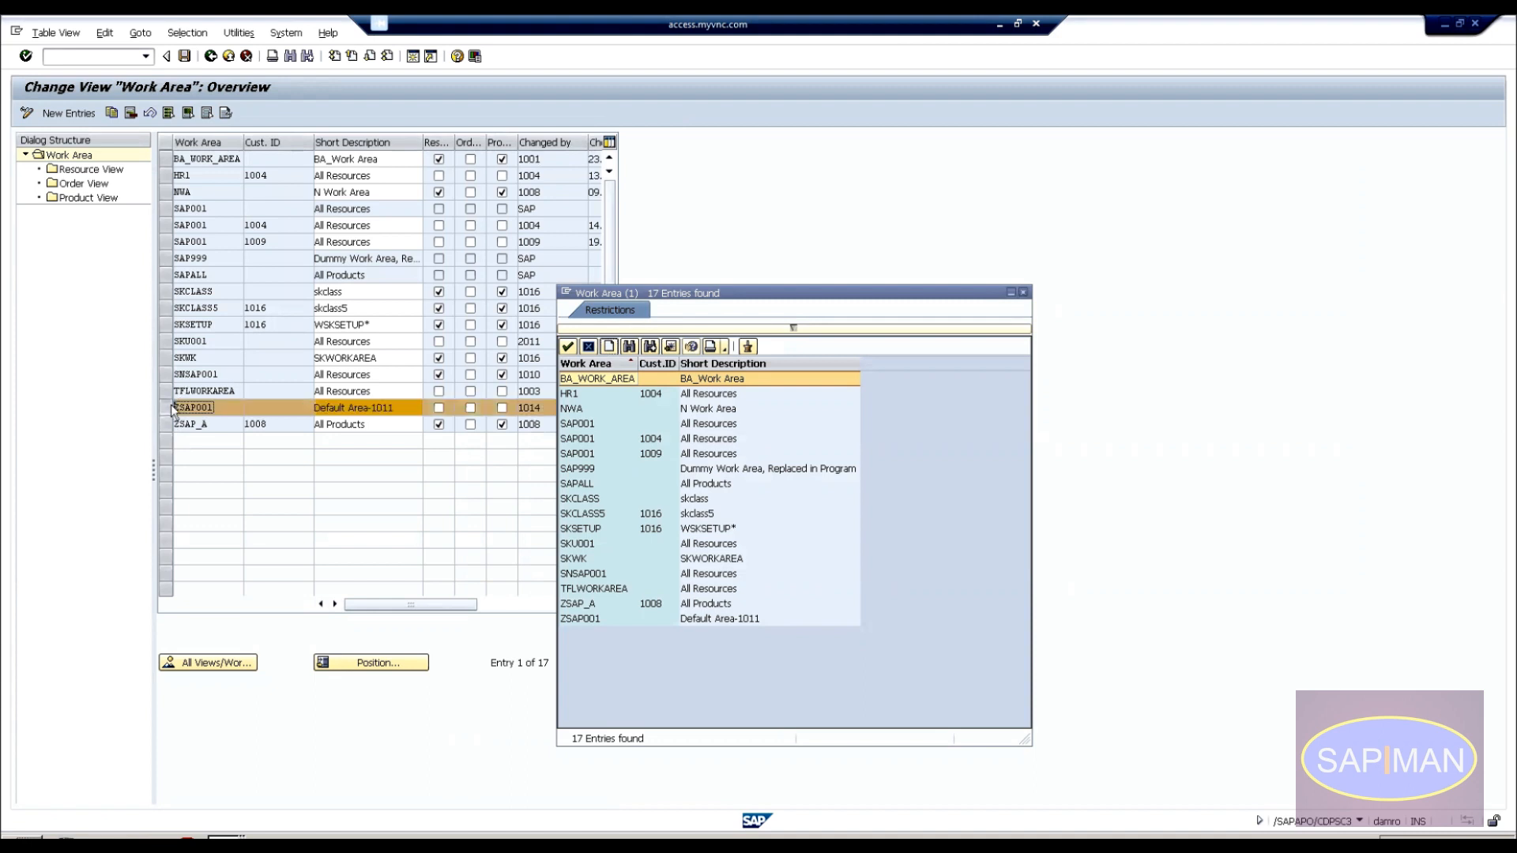
pyautogui.doubleClick(89, 170)
pyautogui.doubleClick(87, 185)
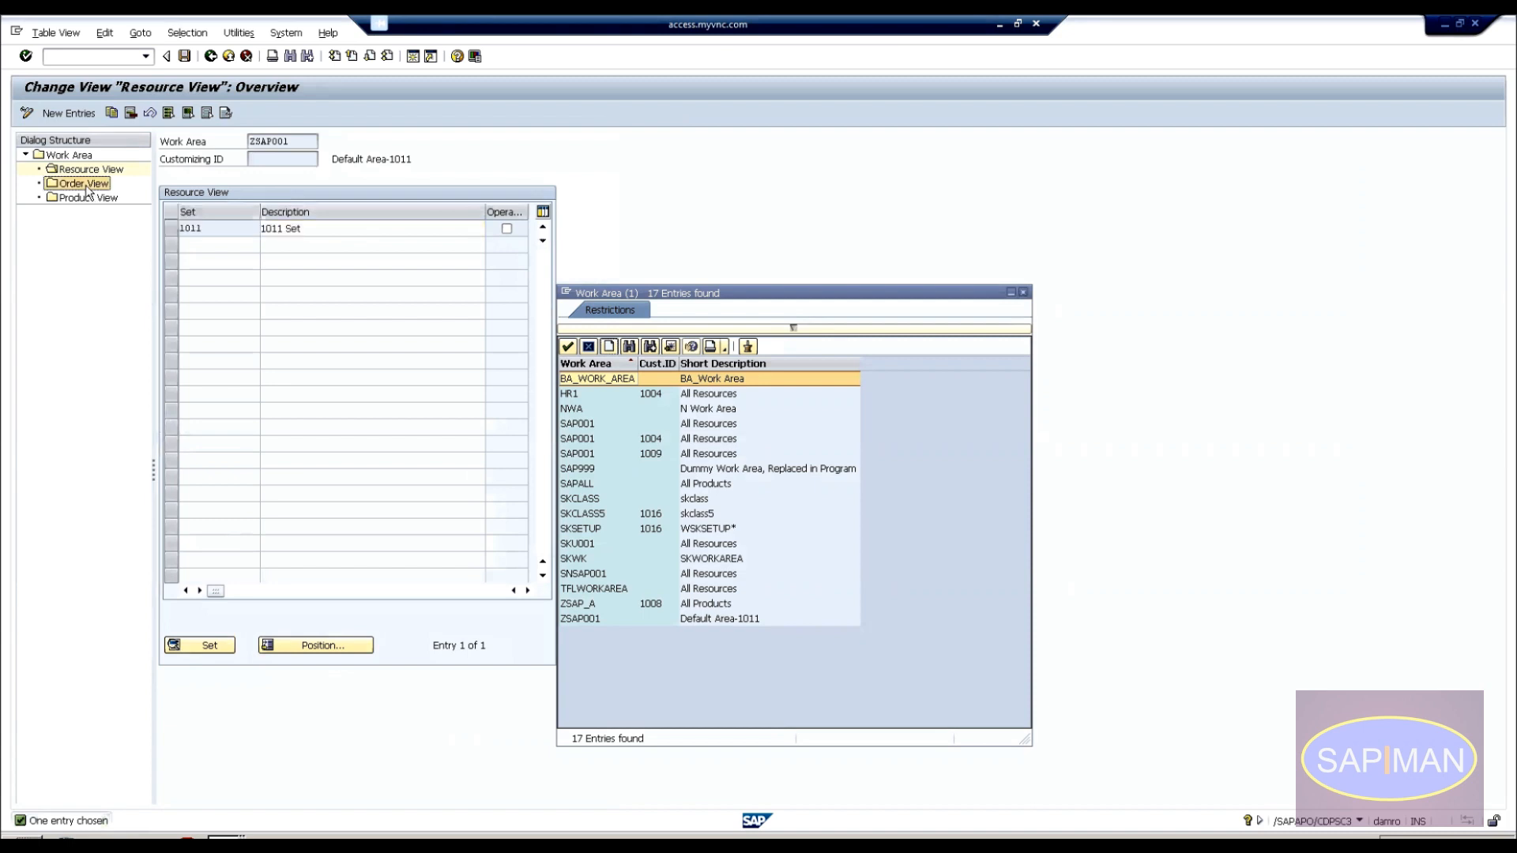
pyautogui.doubleClick(95, 199)
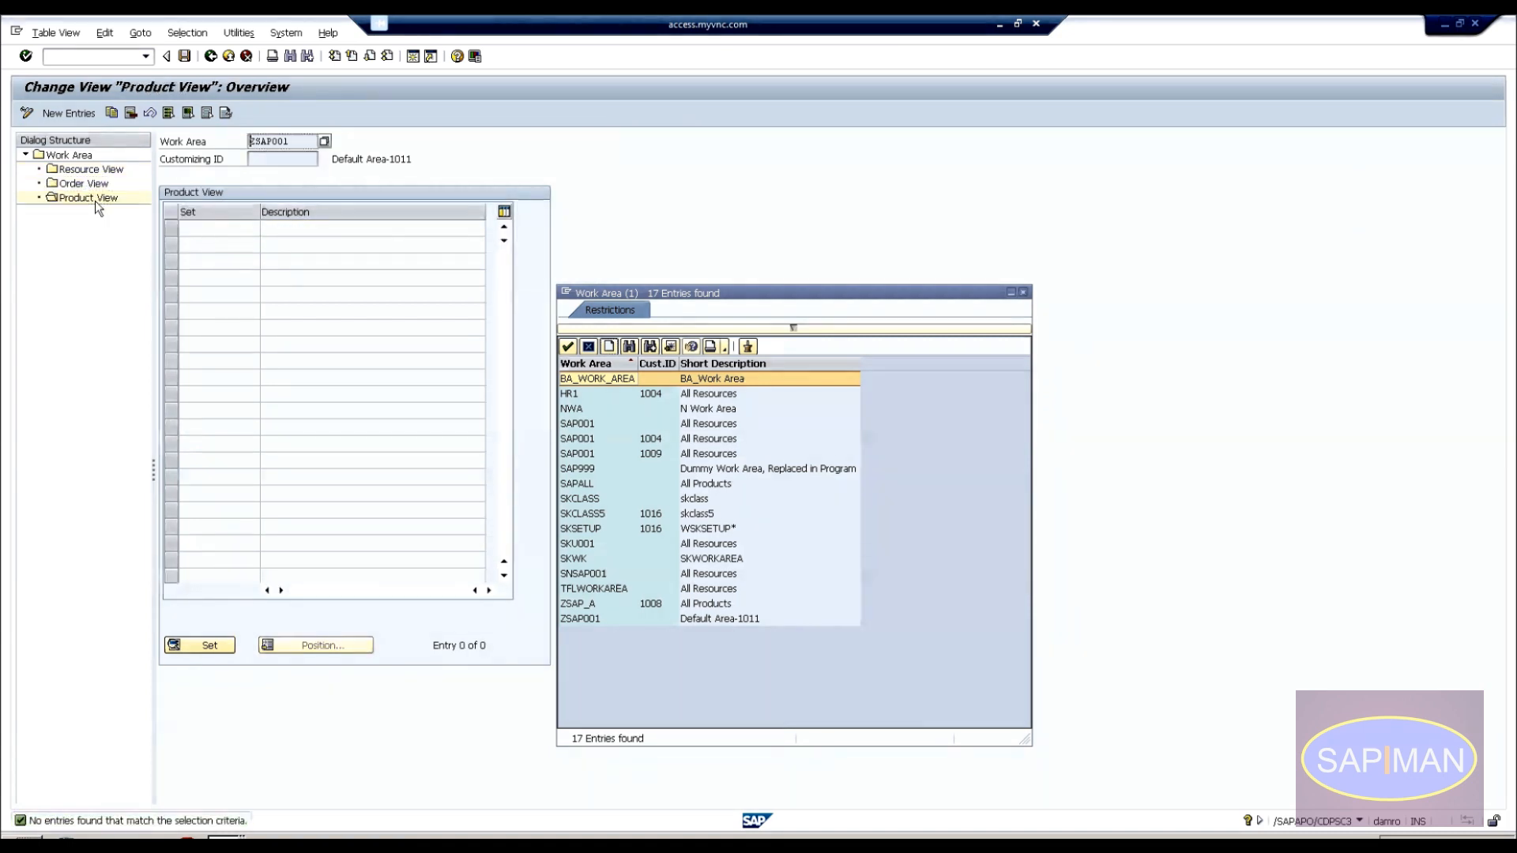
# Add a new product set 1011 with the description "1011 Products" to work area ZSAP001.
pyautogui.click(82, 112)
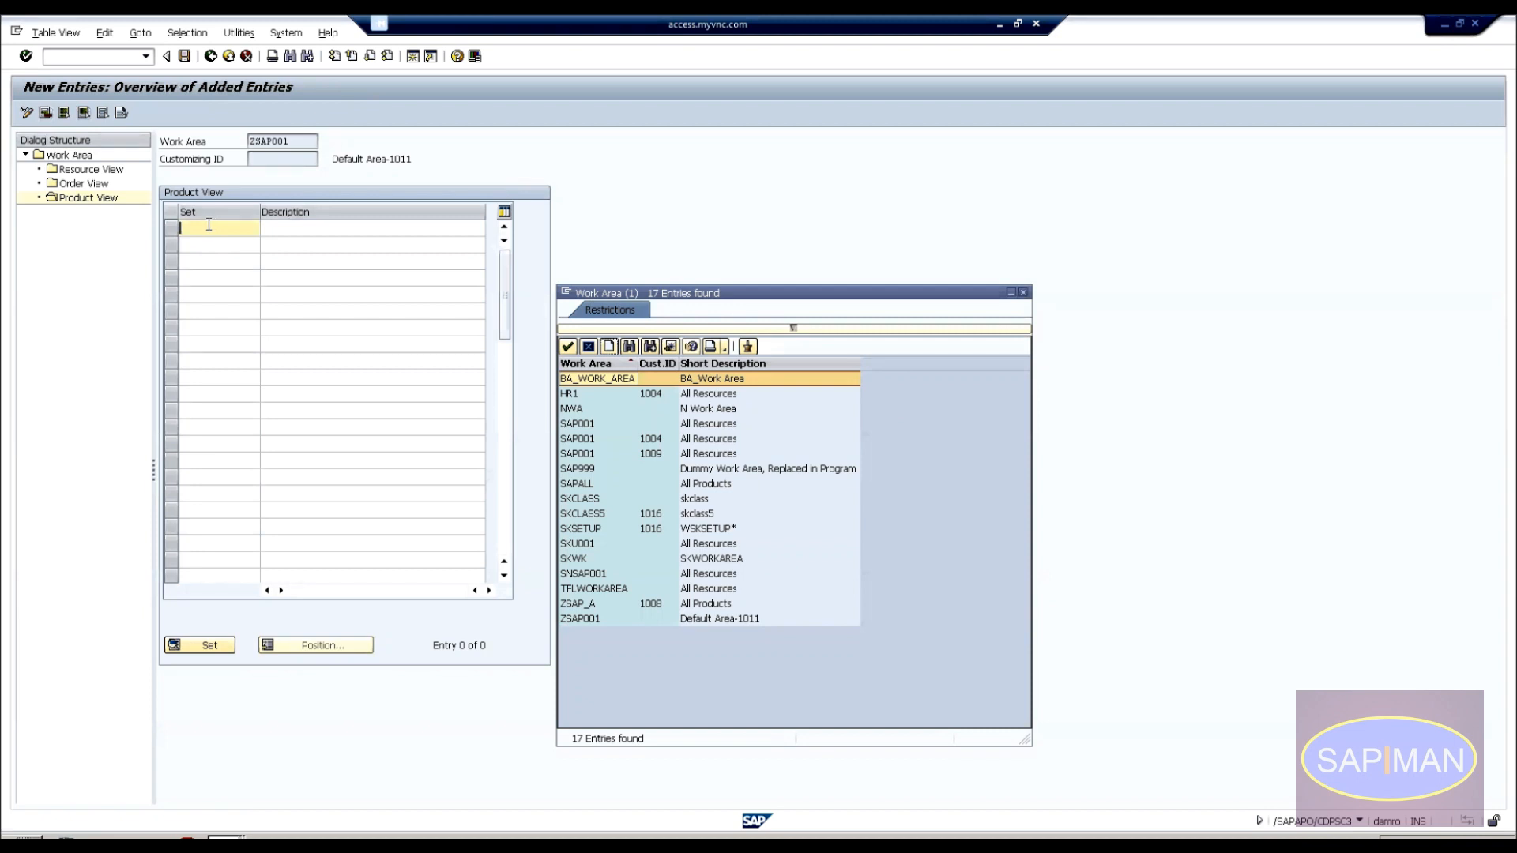
pyautogui.write('1011')
pyautogui.press('Tab')
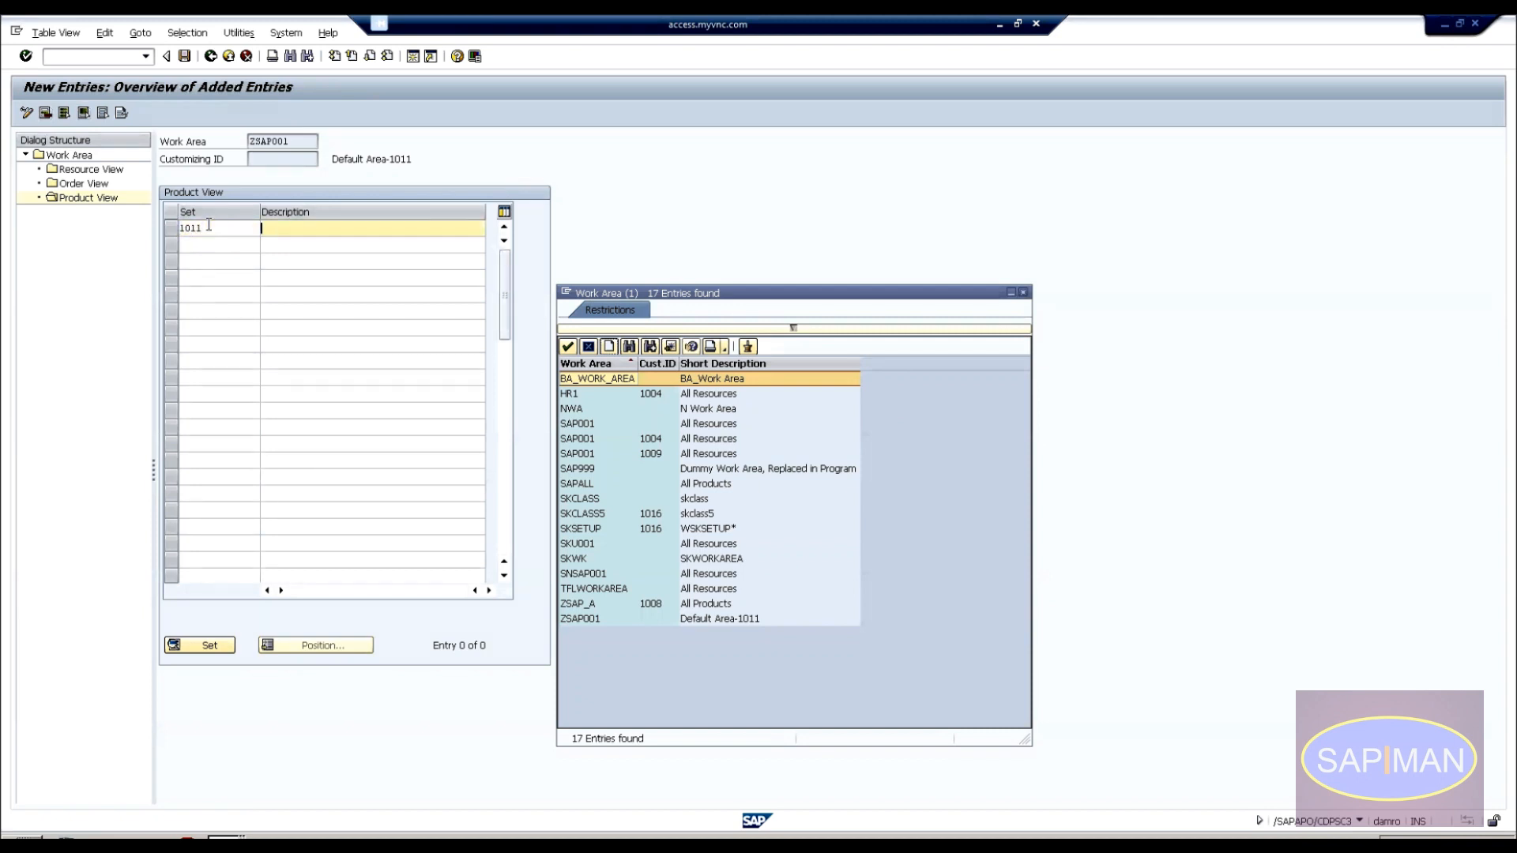
pyautogui.write('1011 Products')
pyautogui.press('Return')
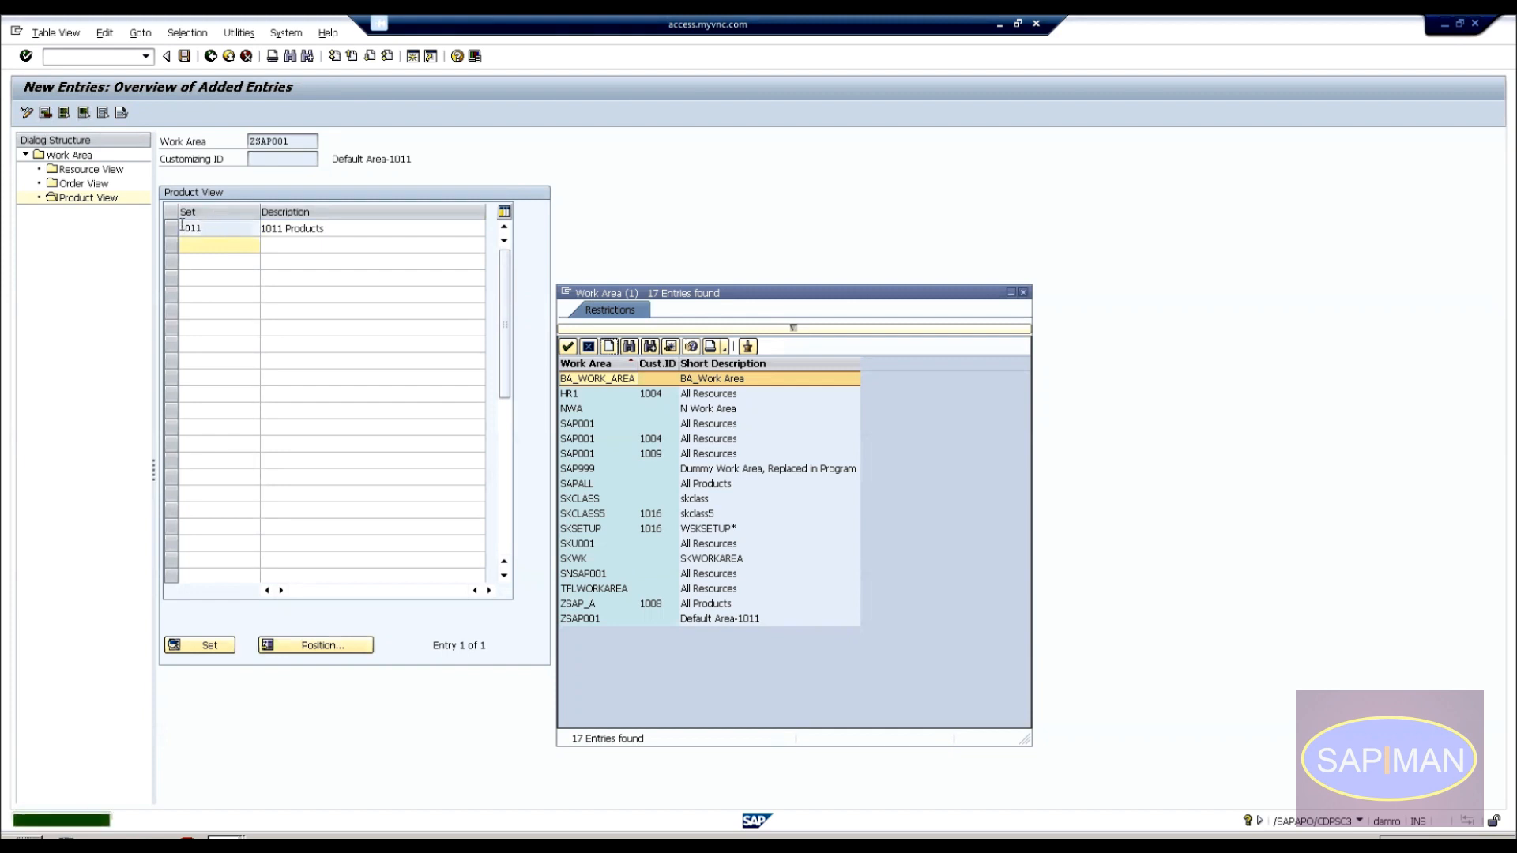
# Choose Location and Product Number as the selection conditions of product set 1011 and confirm them.
pyautogui.click(170, 228)
pyautogui.click(204, 647)
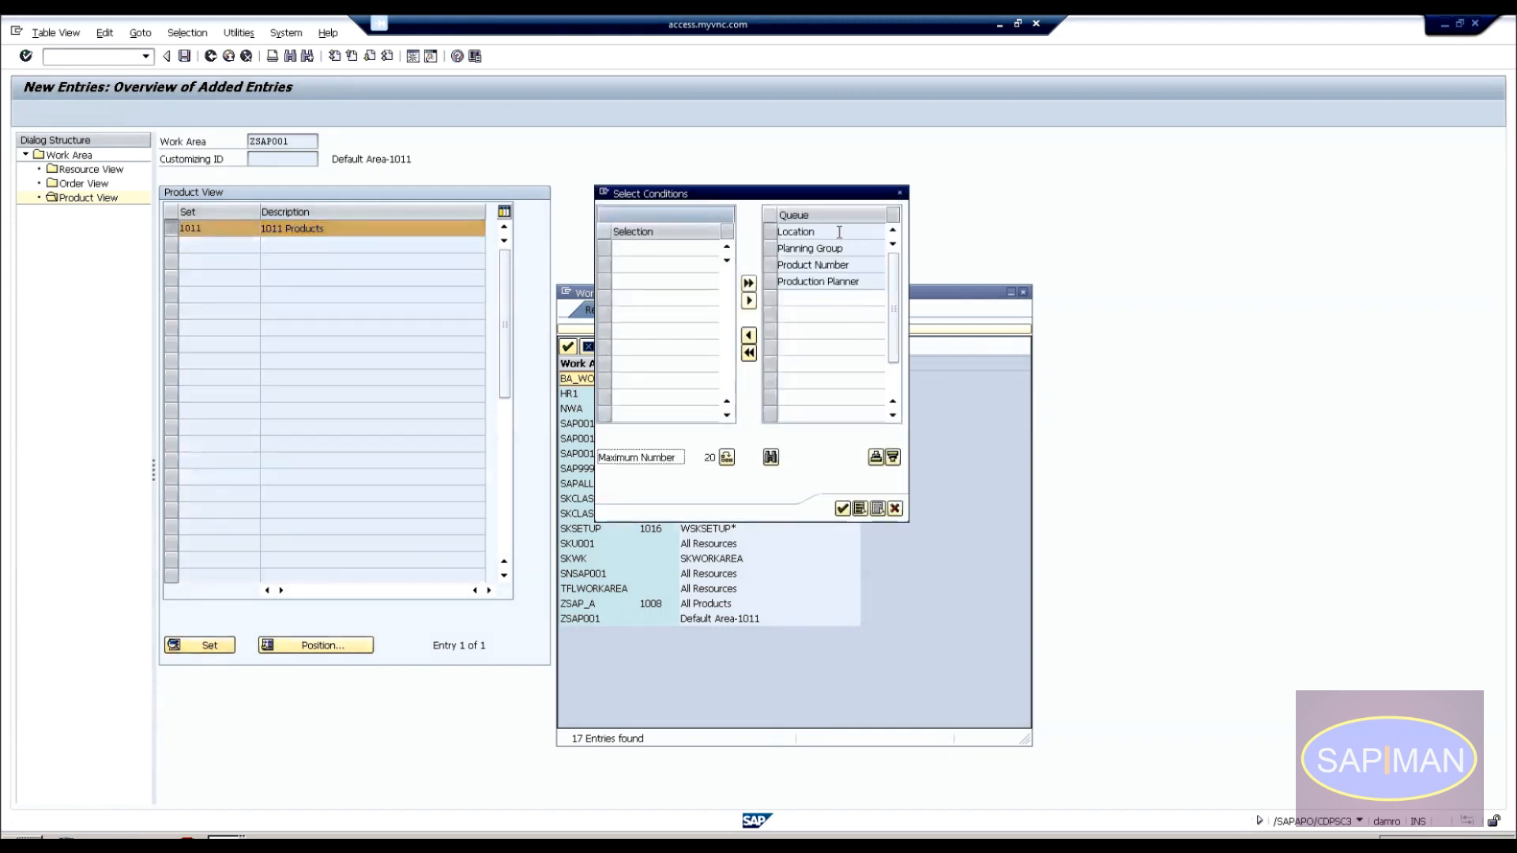
pyautogui.click(770, 231)
pyautogui.keyDown('ctrl'); pyautogui.click(772, 264); pyautogui.keyUp('ctrl')
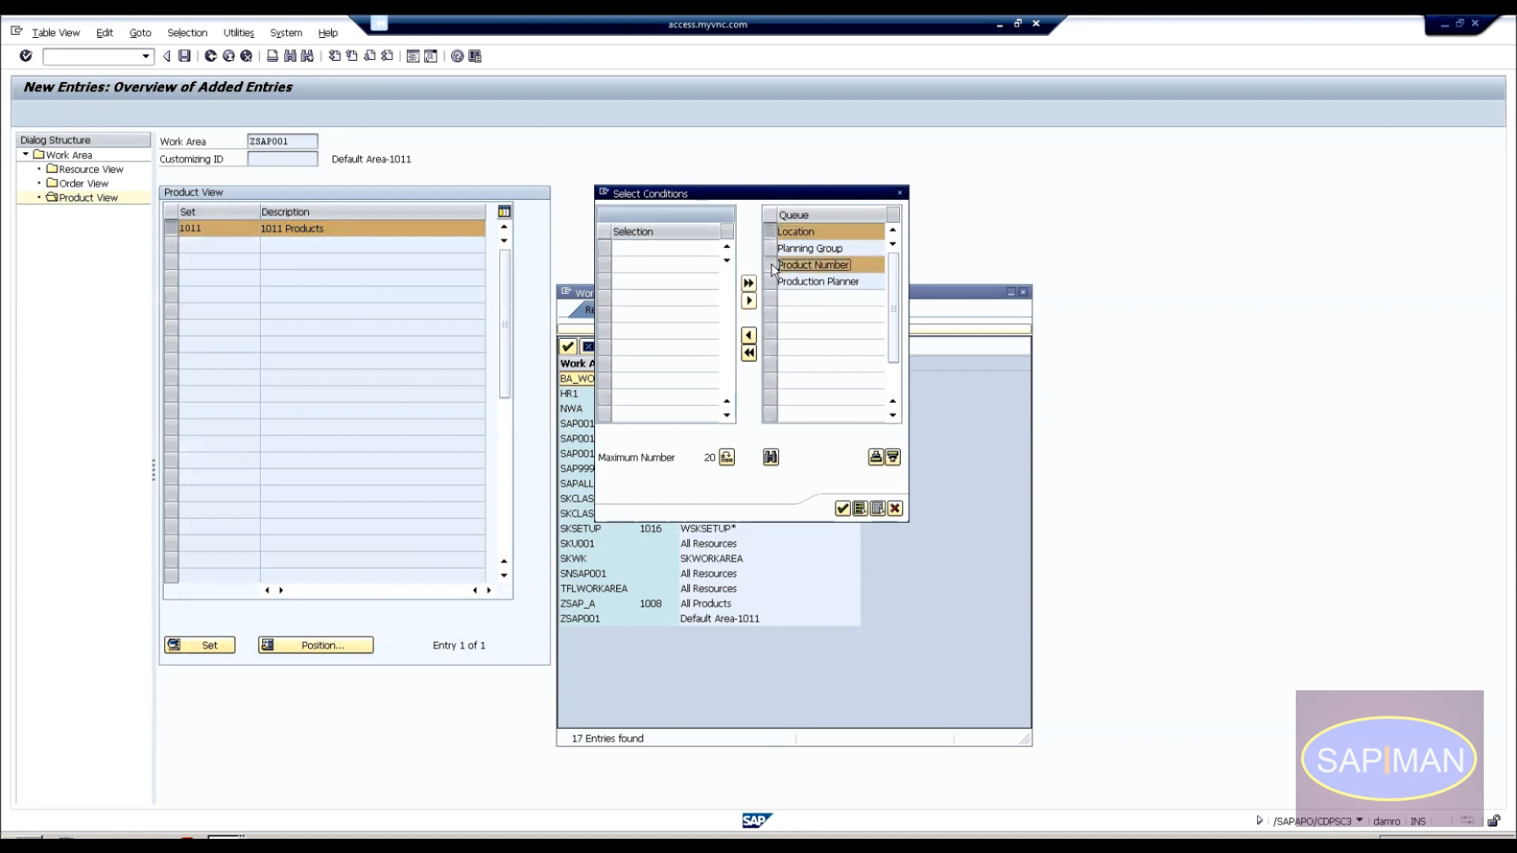
pyautogui.click(751, 337)
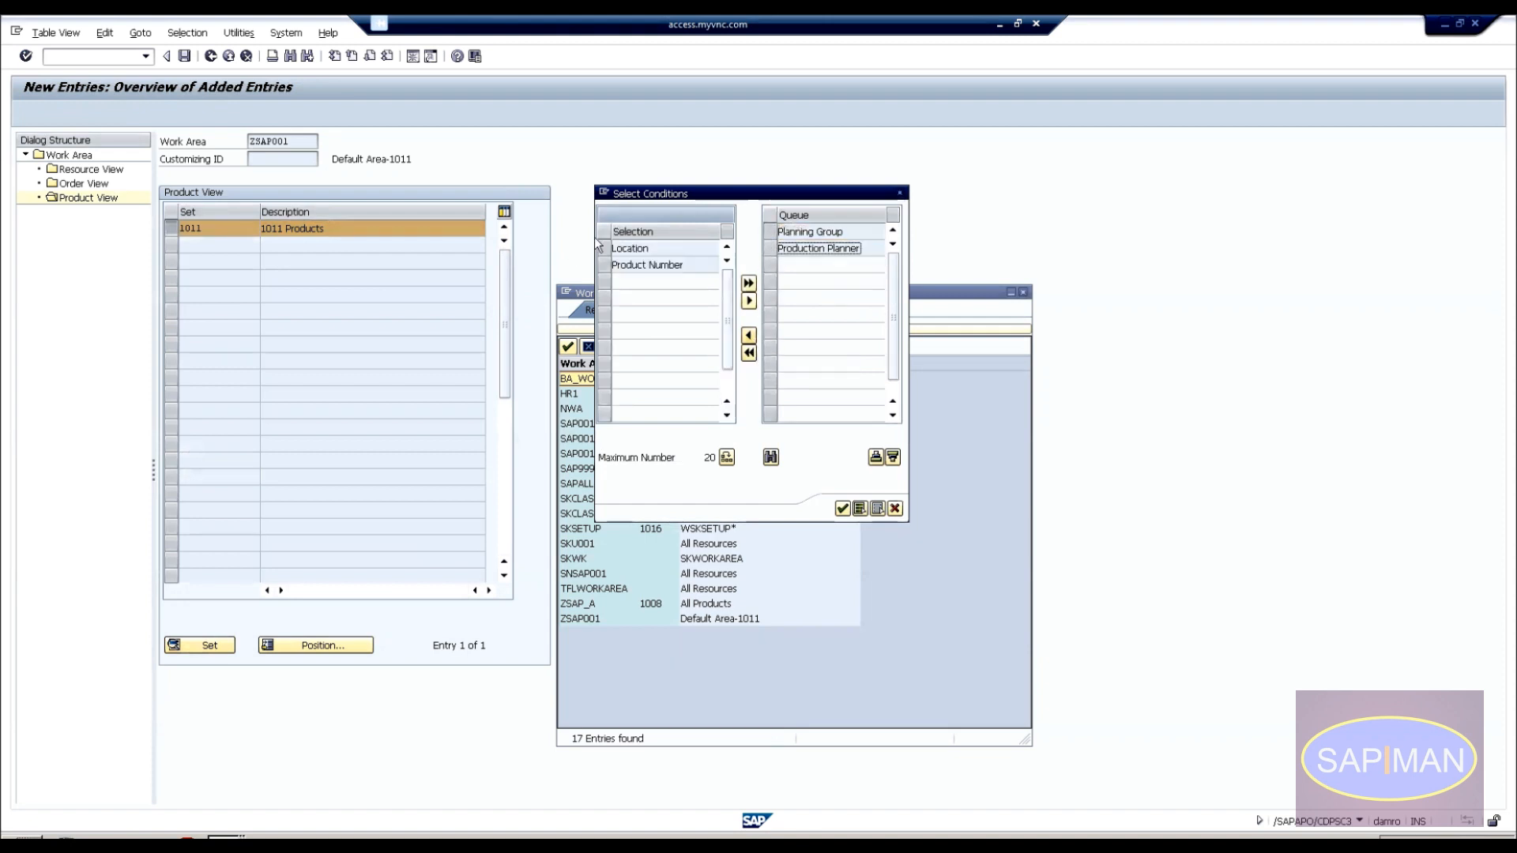
pyautogui.click(629, 249)
pyautogui.keyDown('ctrl'); pyautogui.click(647, 265); pyautogui.keyUp('ctrl')
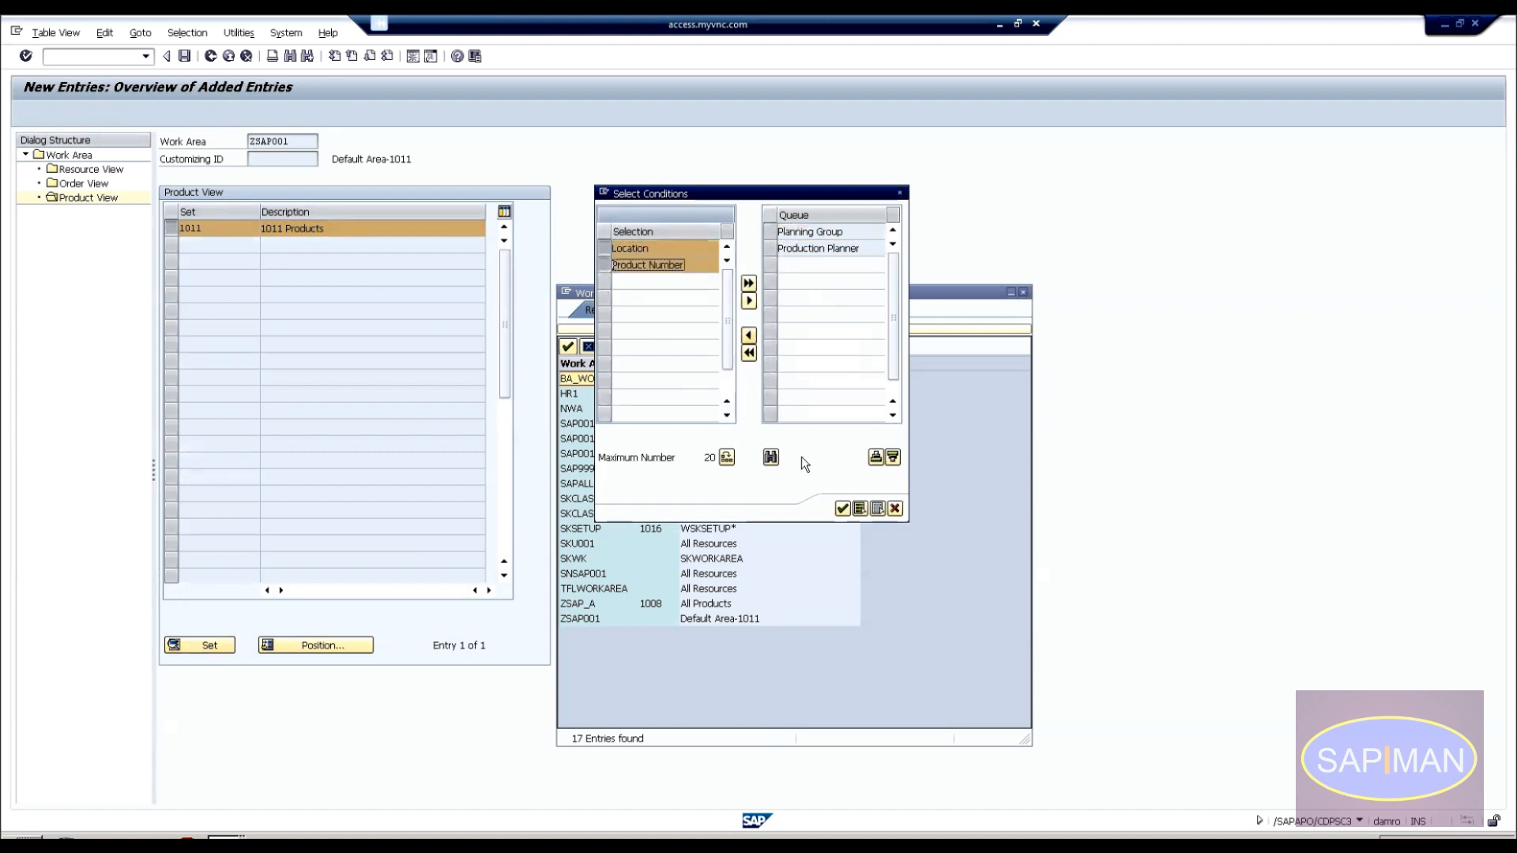
pyautogui.click(842, 508)
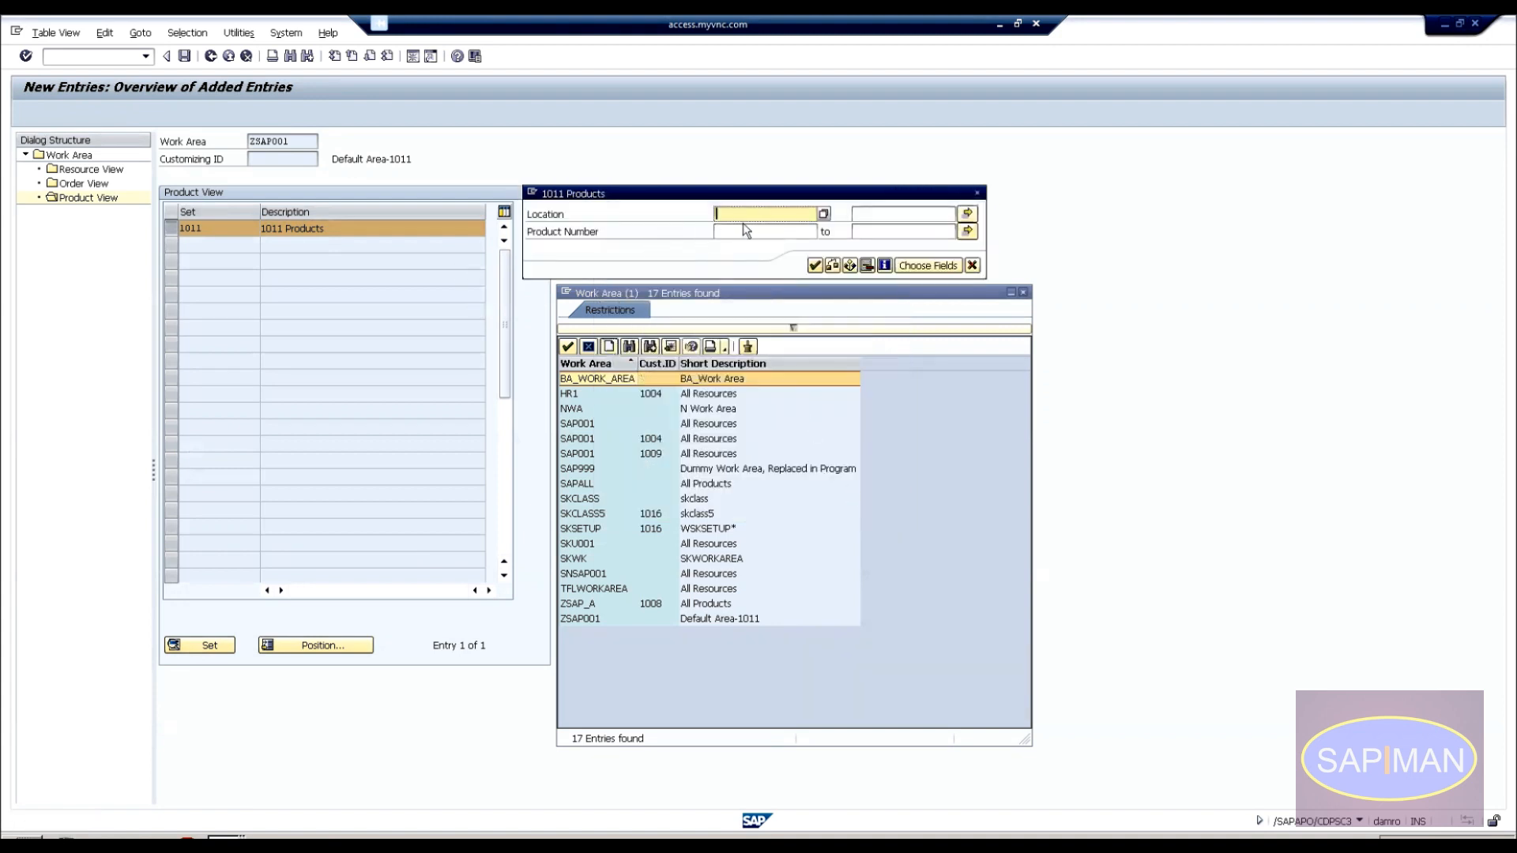
# Restrict product set 1011 to location 1011 and the single product numbers 711 and 713.
pyautogui.write('1011')
pyautogui.press('Tab')
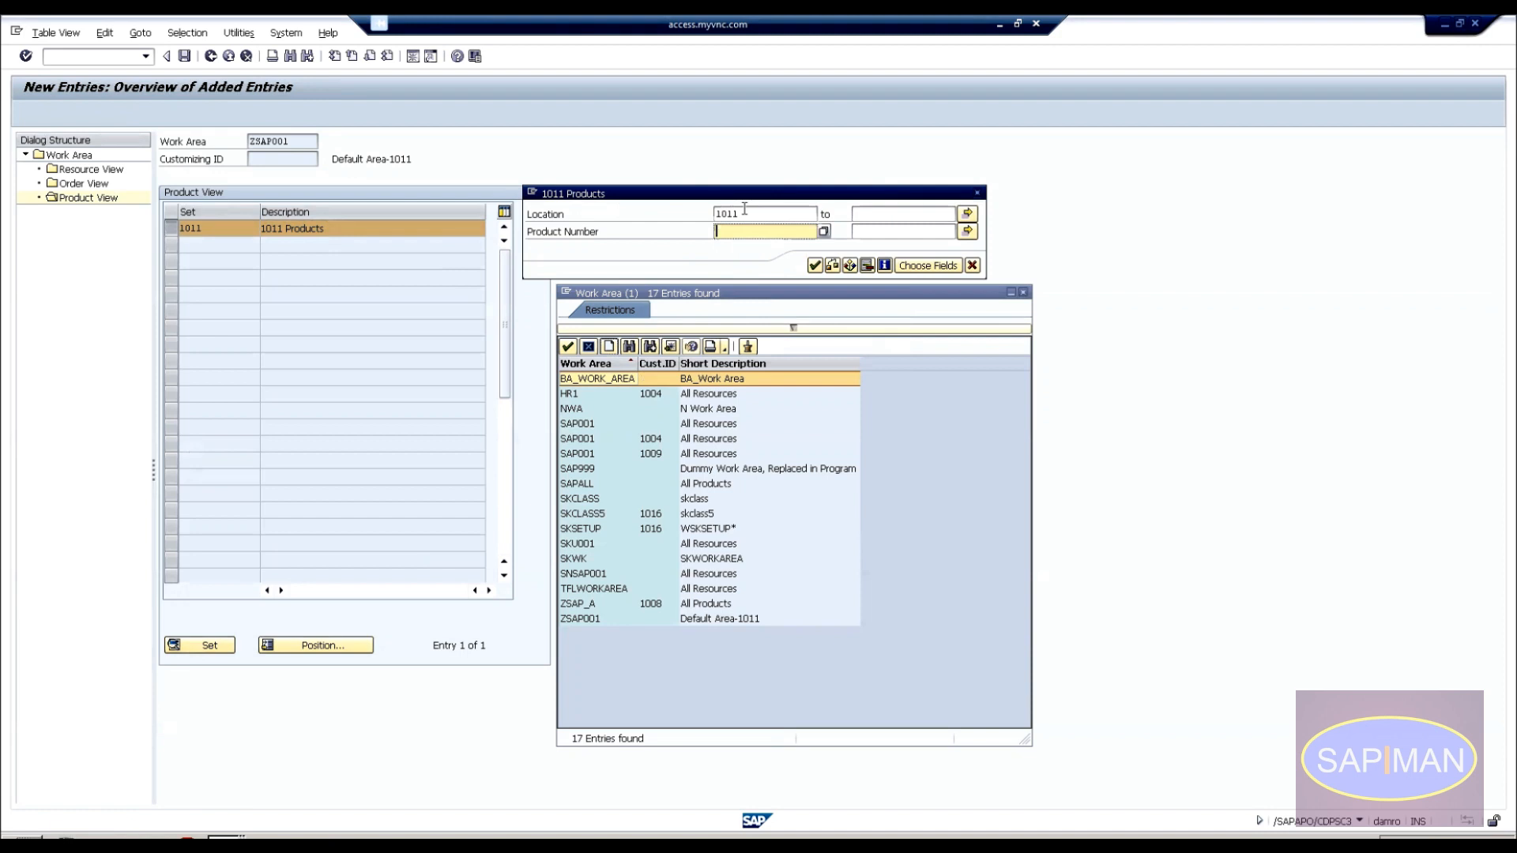
pyautogui.click(968, 231)
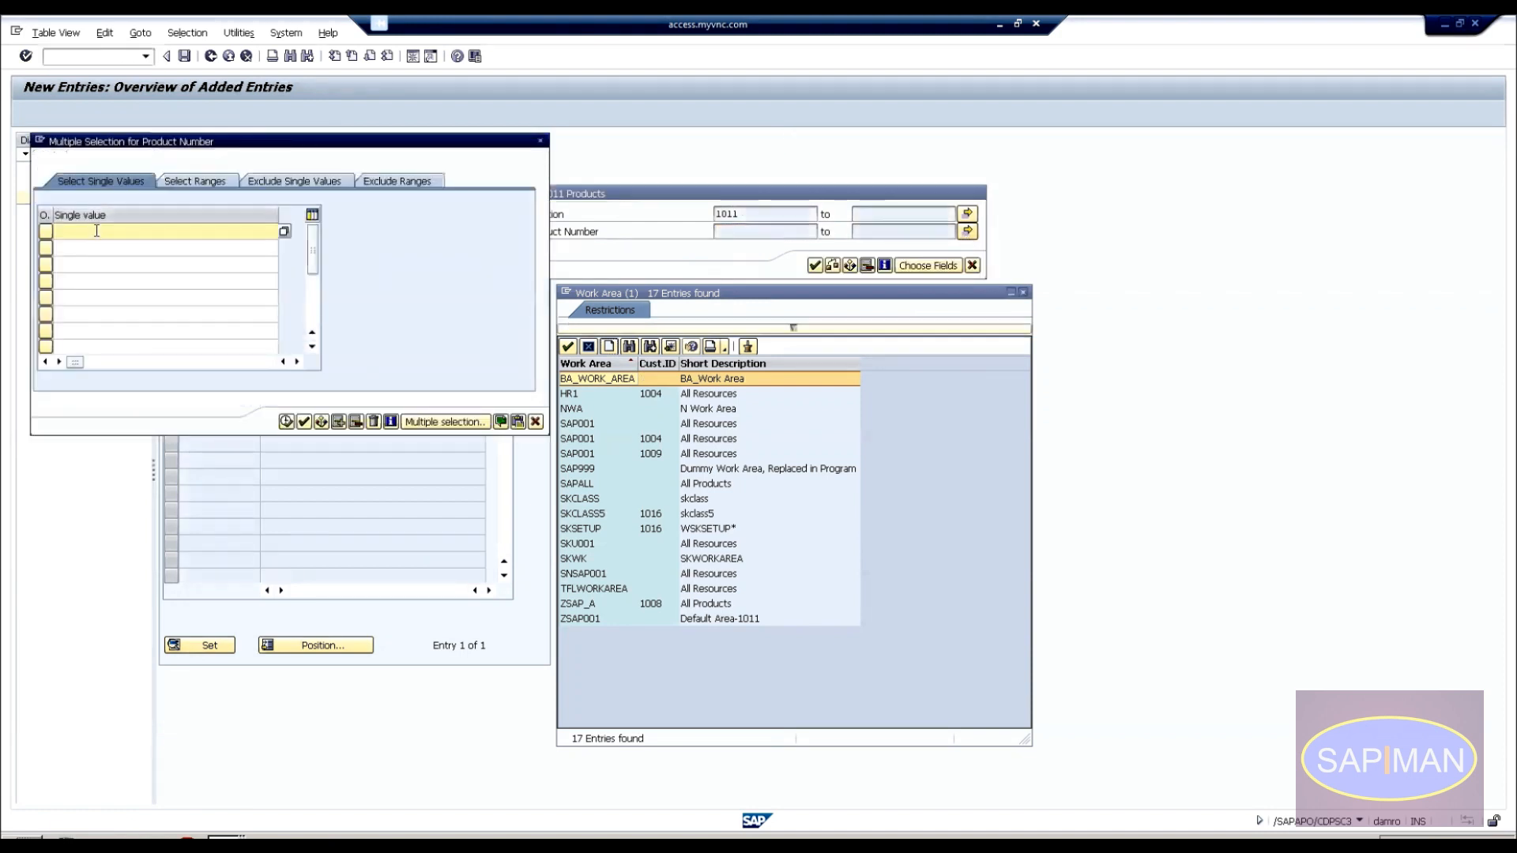
pyautogui.write('711')
pyautogui.press('Down')
pyautogui.write('713')
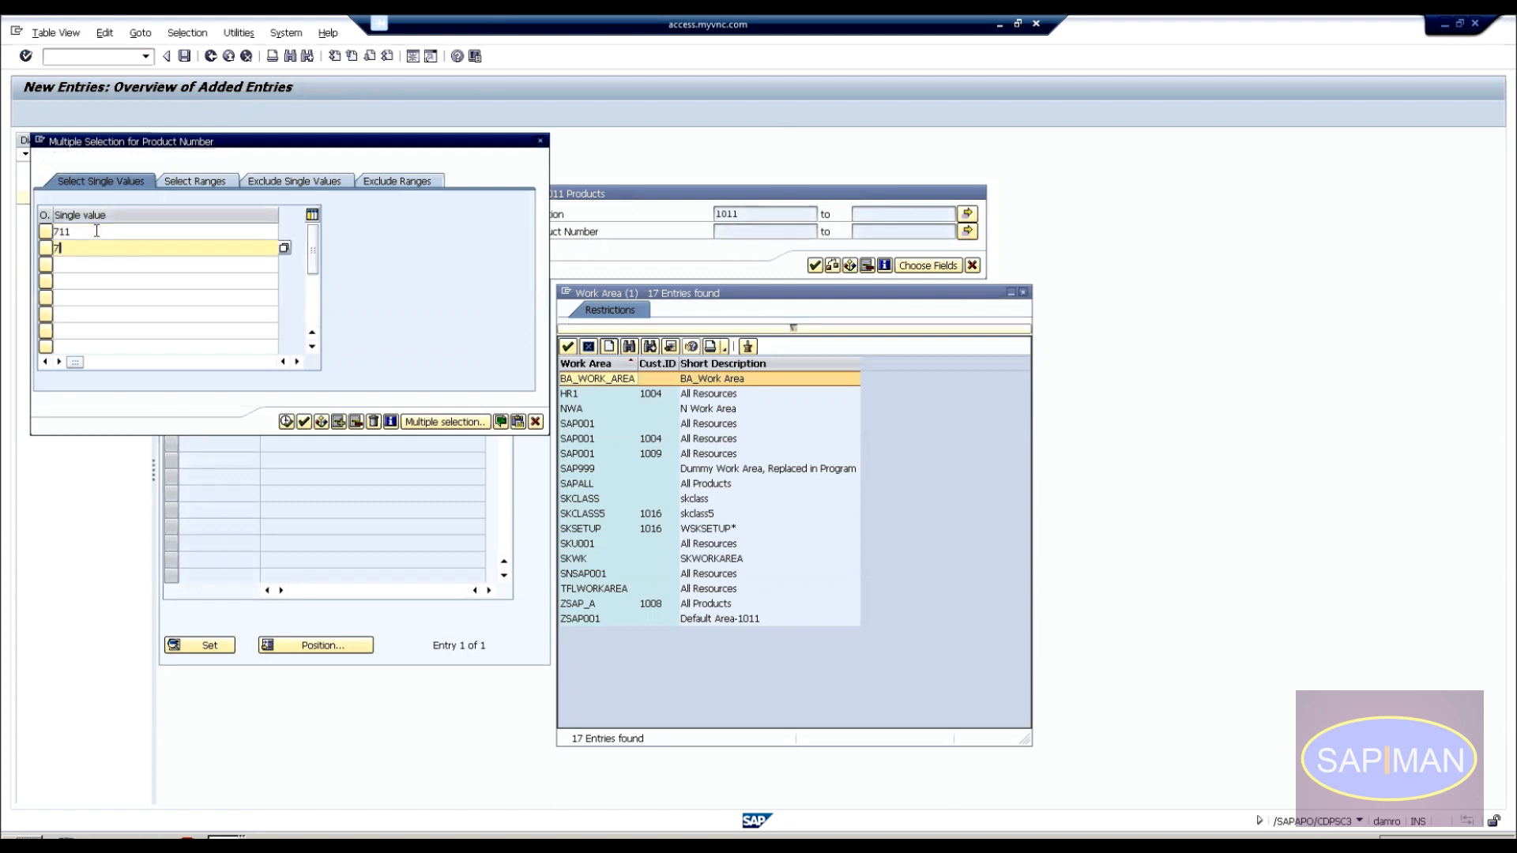
pyautogui.press('Return')
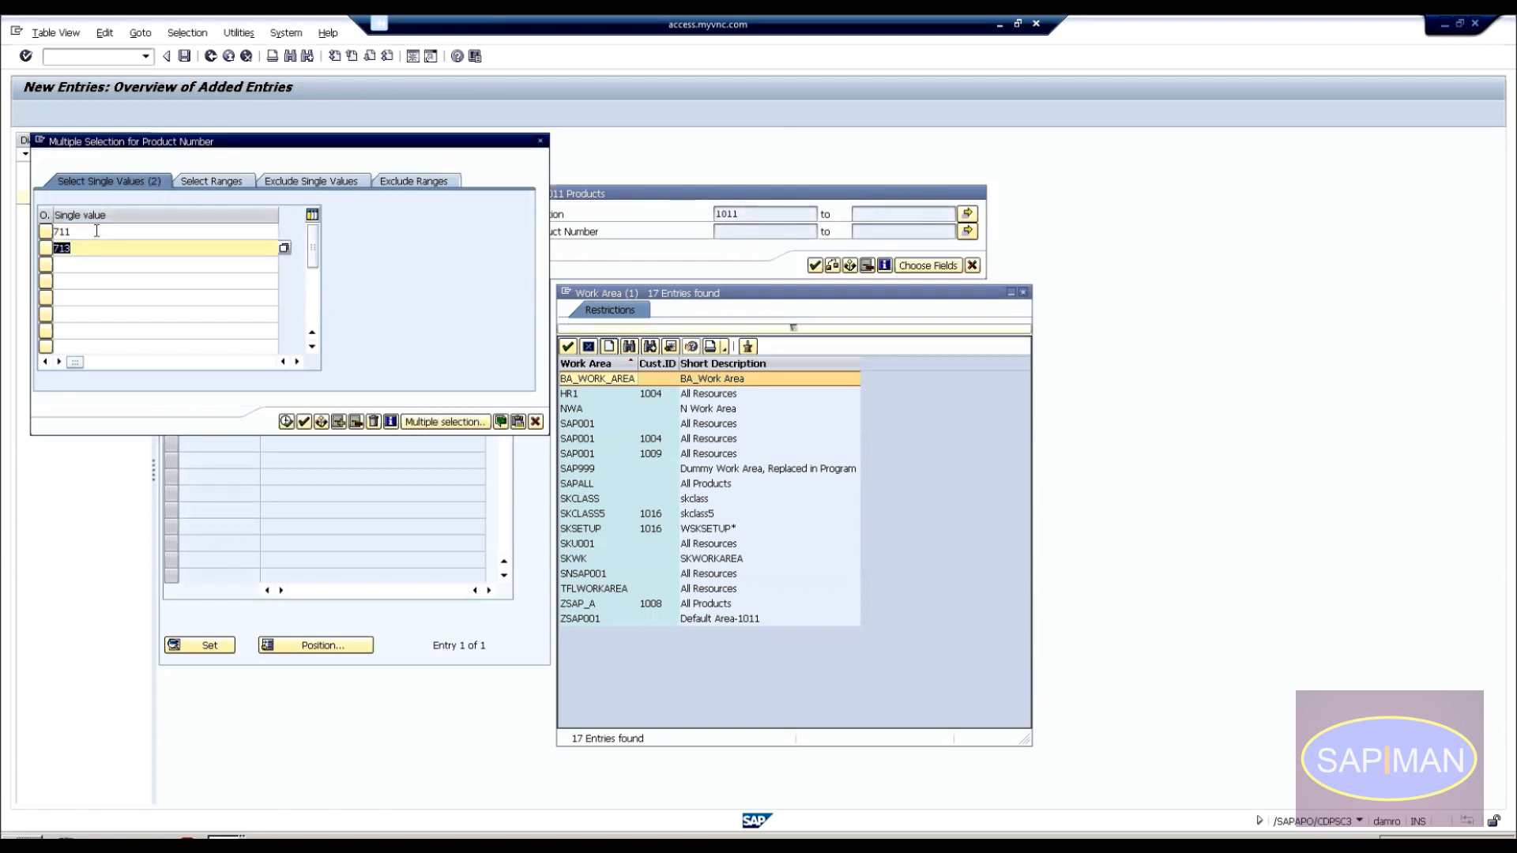
pyautogui.click(286, 422)
pyautogui.click(815, 266)
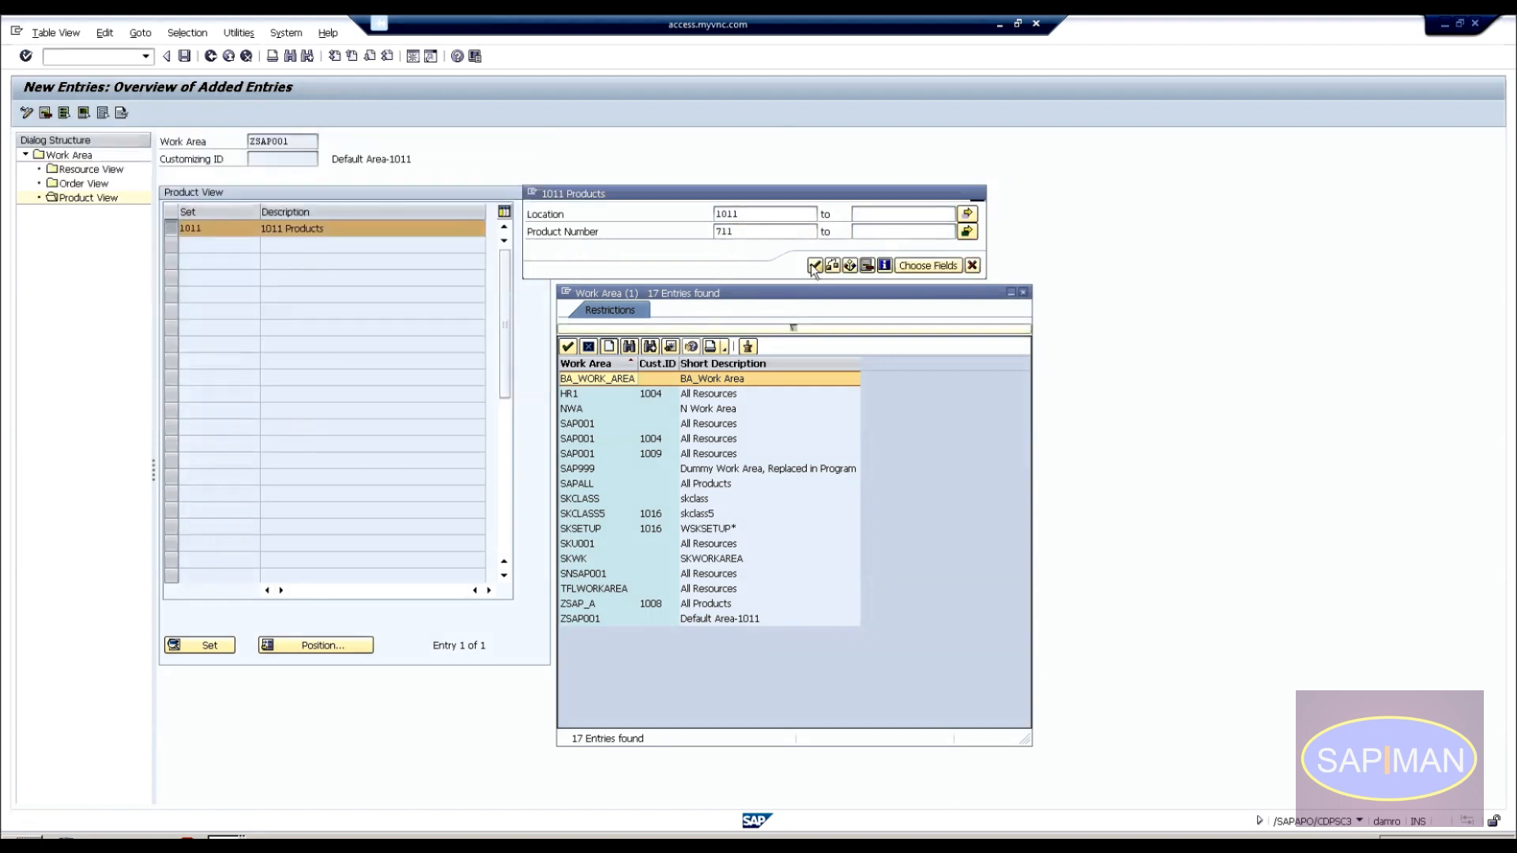
# Save the product set to the customizing request "PPDS : Work Area" and return to the SAP Easy Access menu.
pyautogui.click(182, 55)
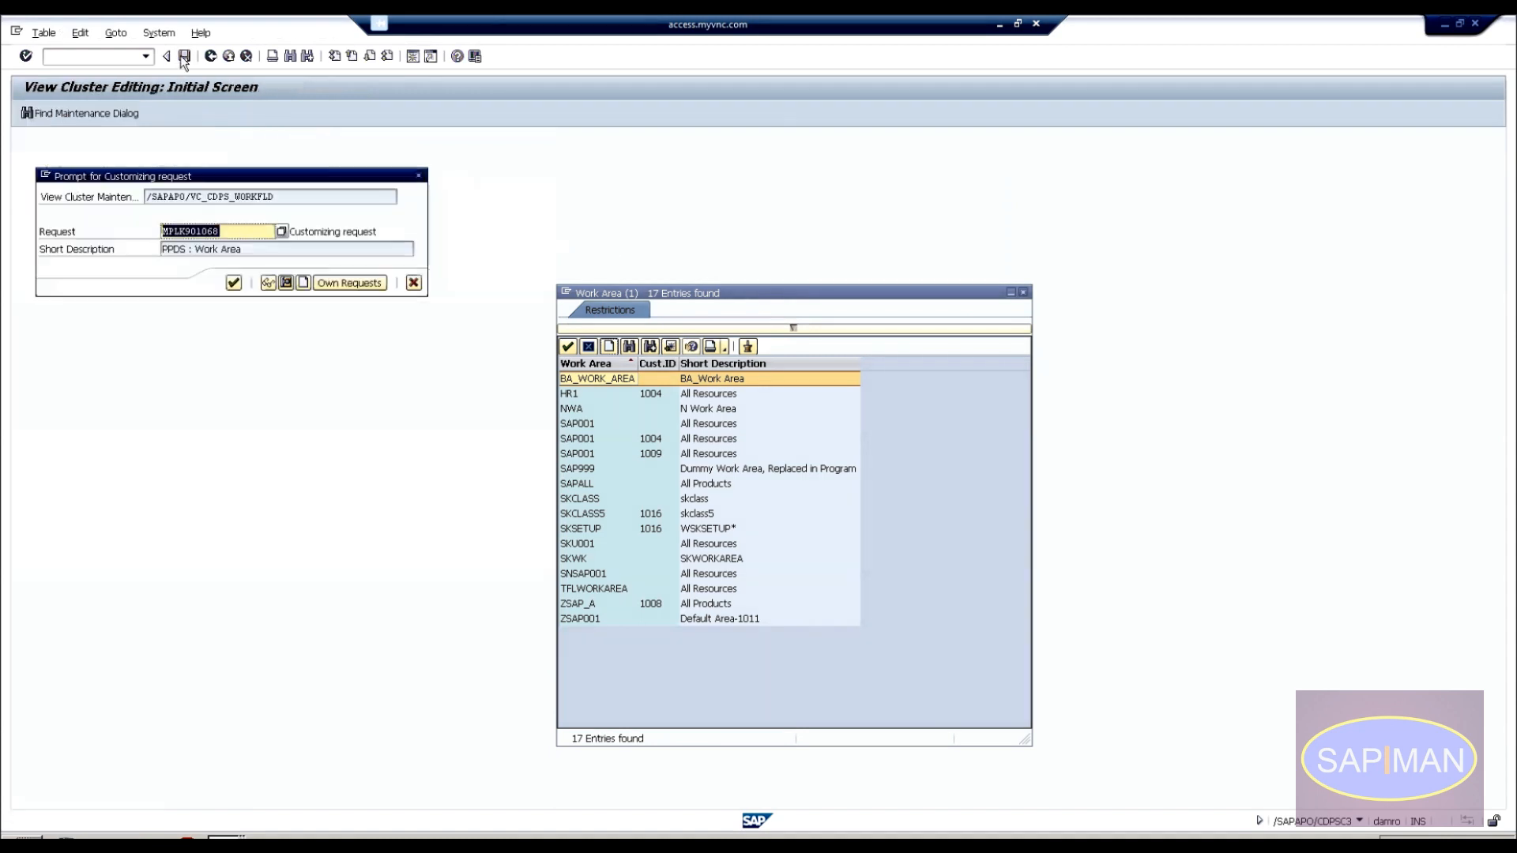
pyautogui.click(234, 282)
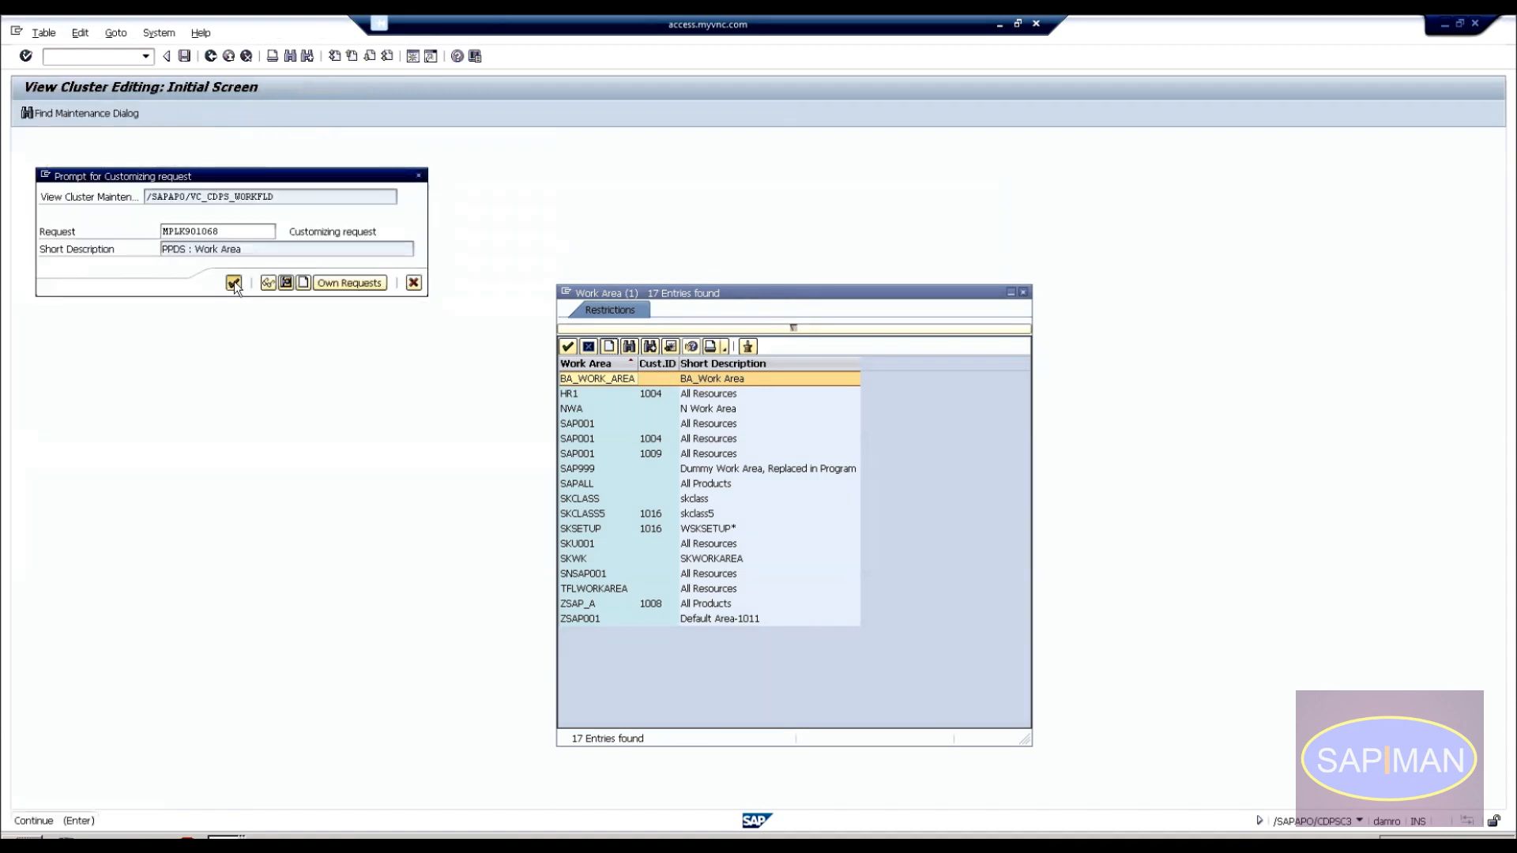
pyautogui.click(210, 56)
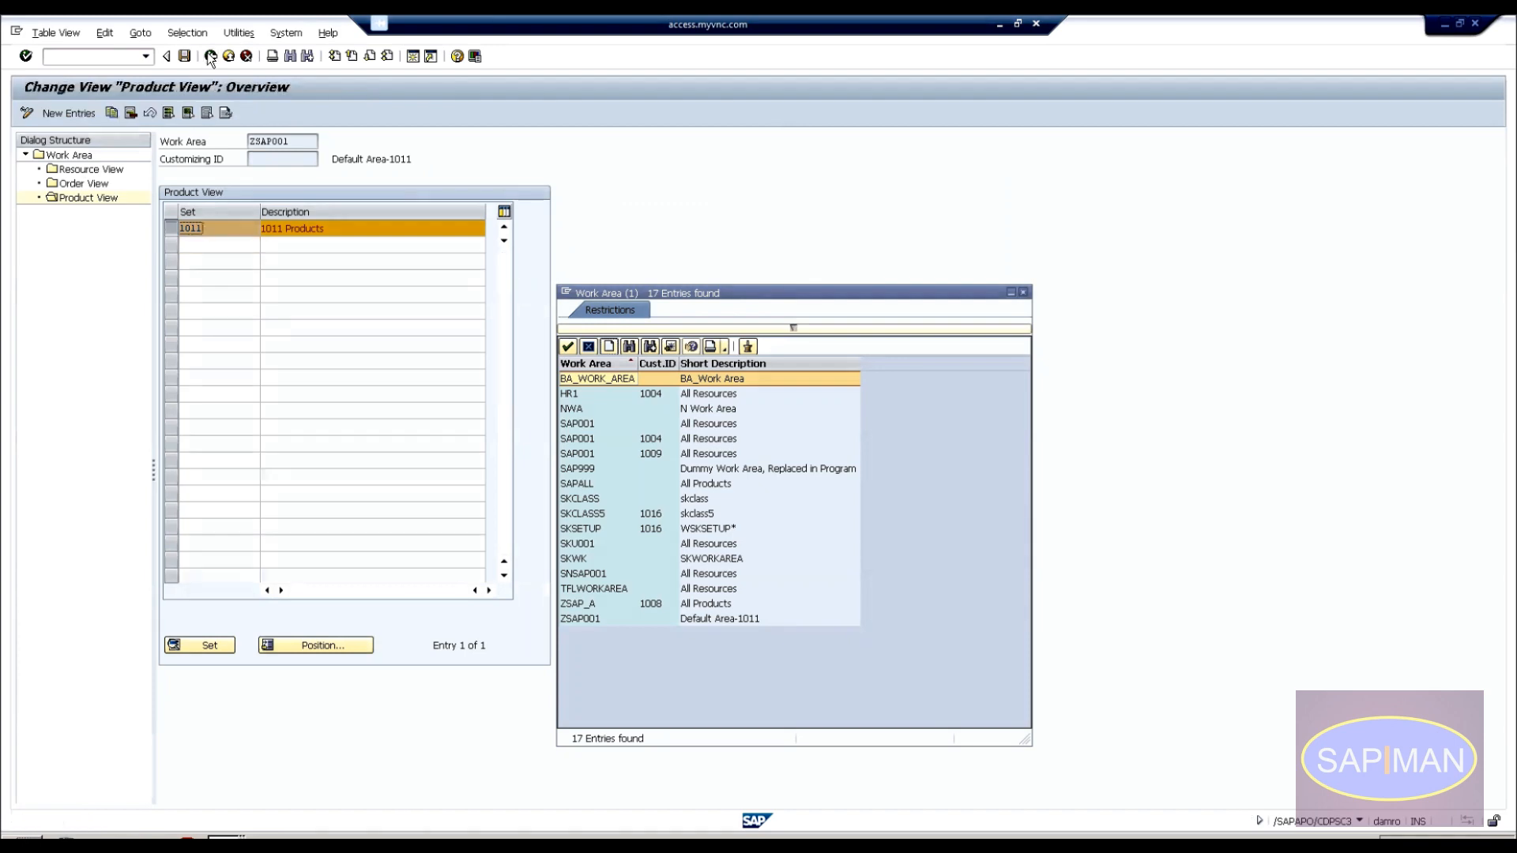
pyautogui.click(210, 56)
pyautogui.click(210, 56)
pyautogui.click(224, 301)
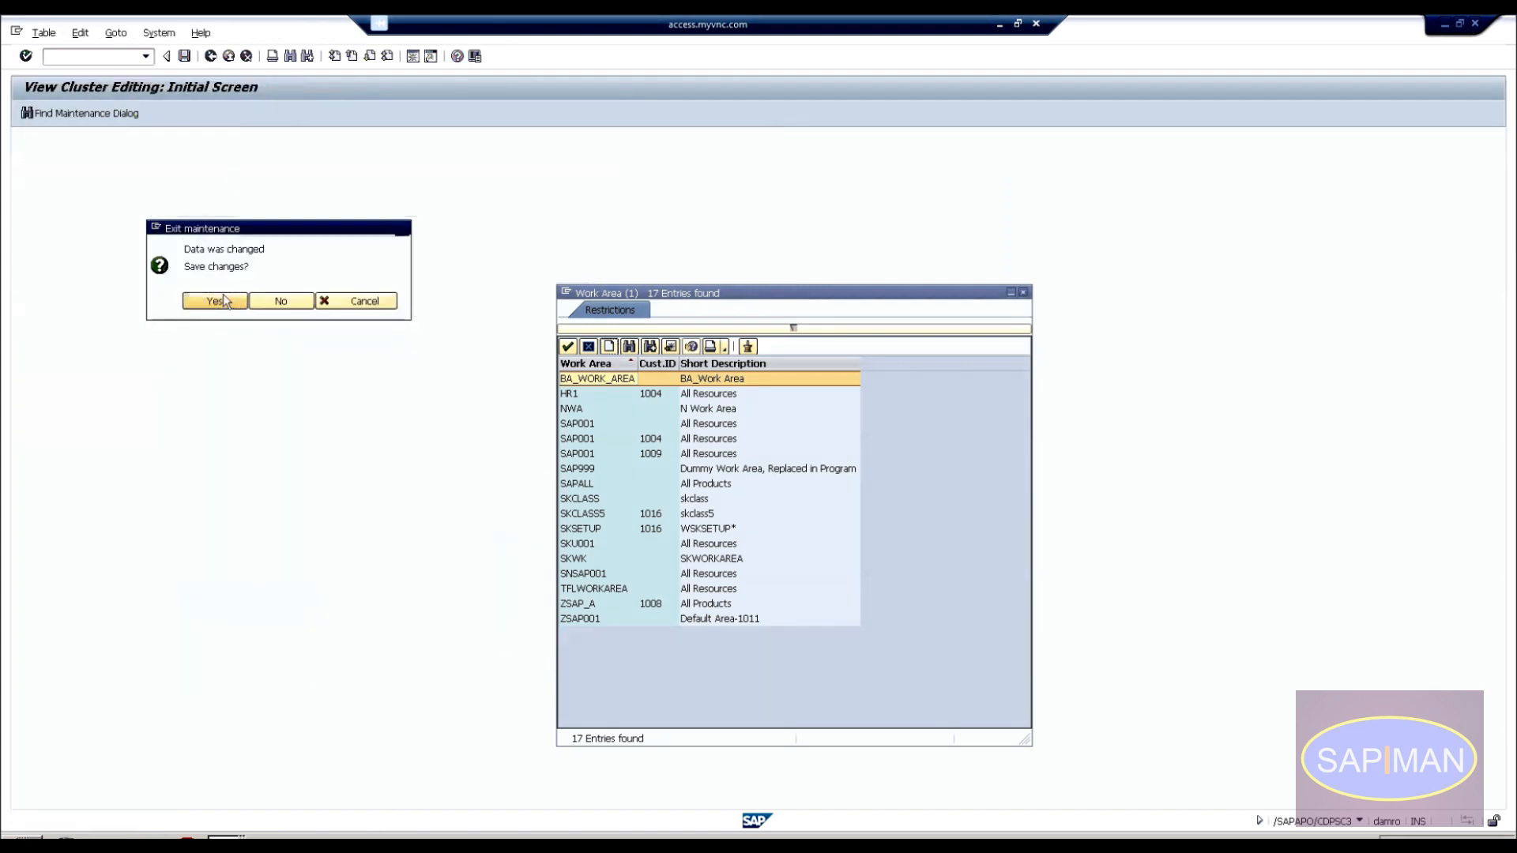
pyautogui.click(210, 56)
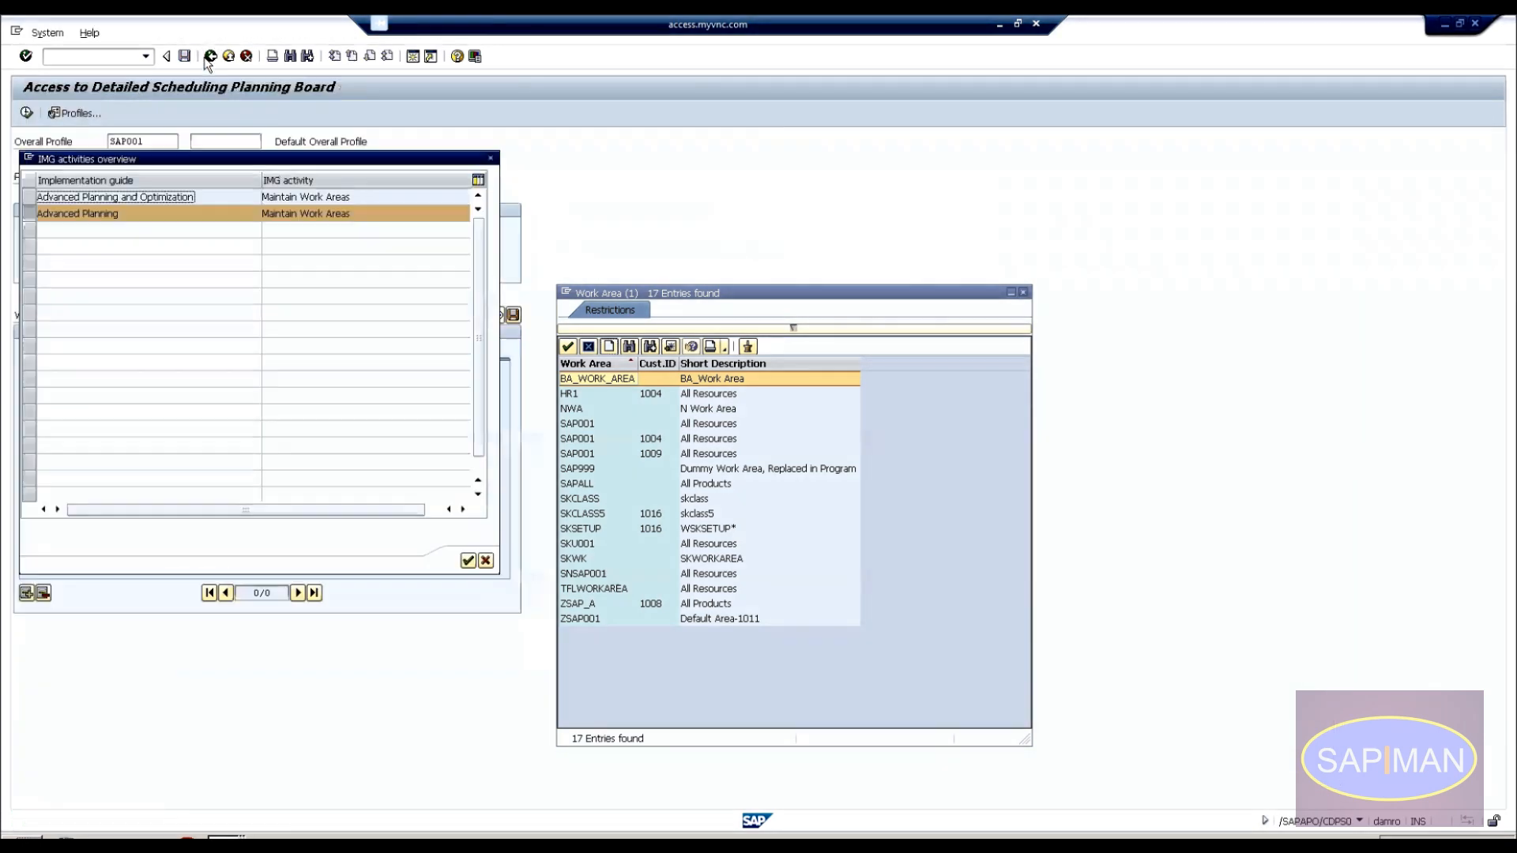
pyautogui.click(490, 158)
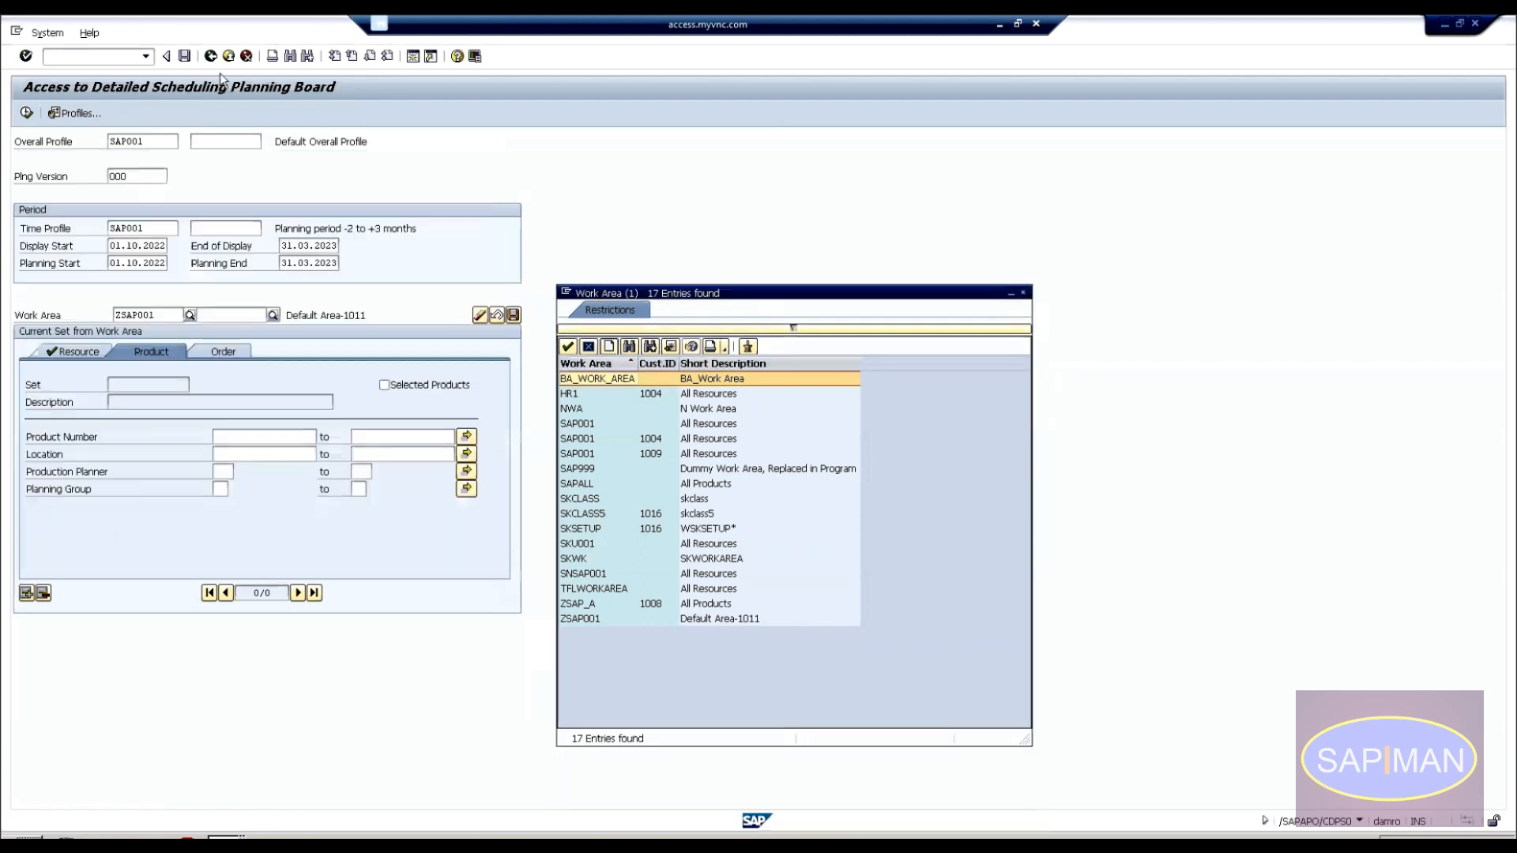
pyautogui.click(207, 57)
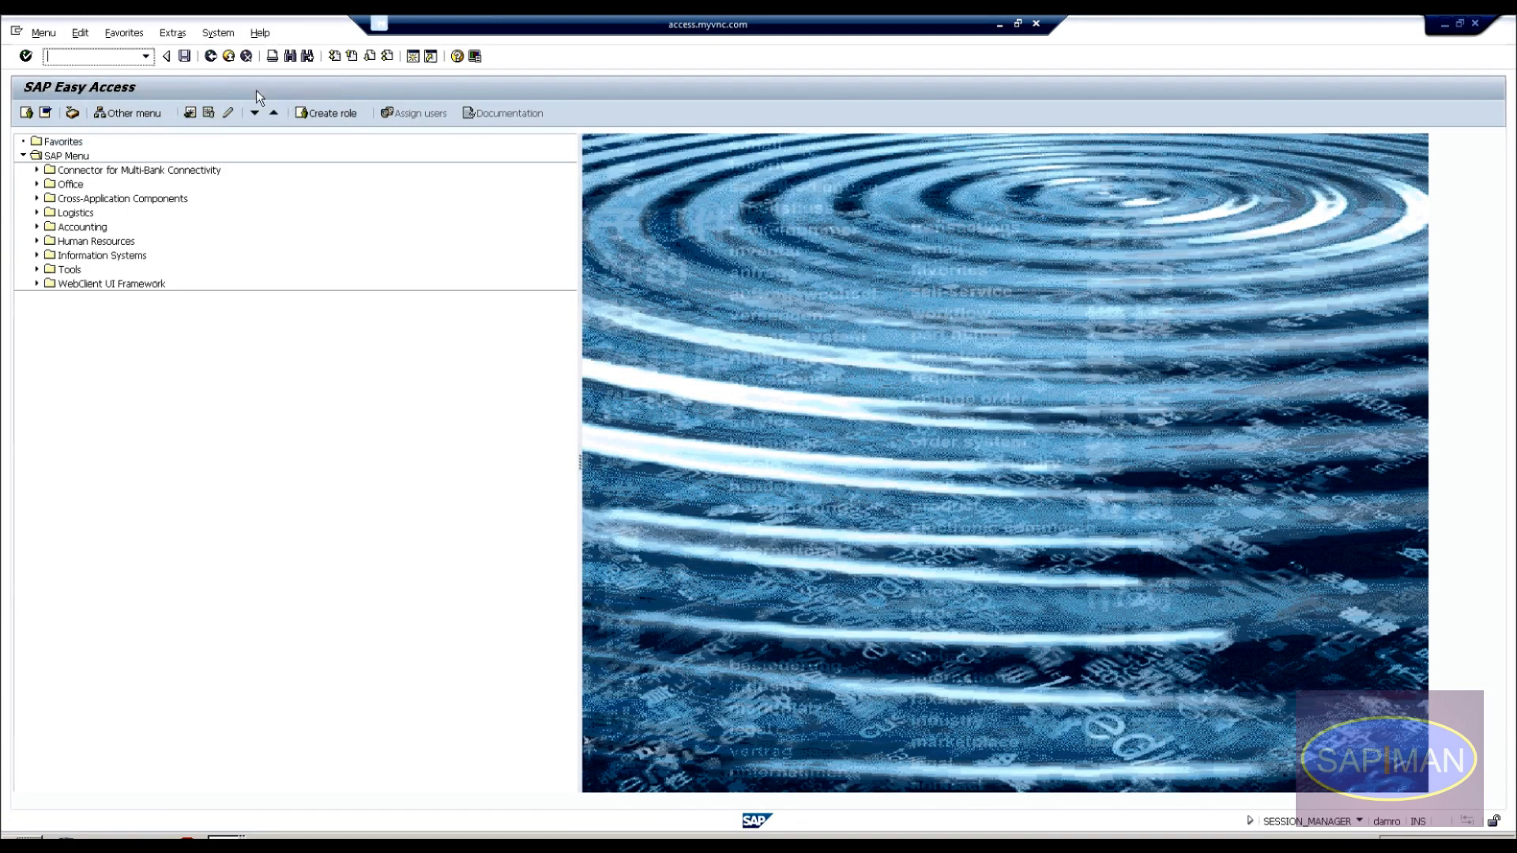
# Reopen the access screen of the Detailed Scheduling Planning Board and choose work area ZSAP001.
pyautogui.click(146, 57)
pyautogui.click(113, 81)
pyautogui.press('Return')
pyautogui.click(190, 314)
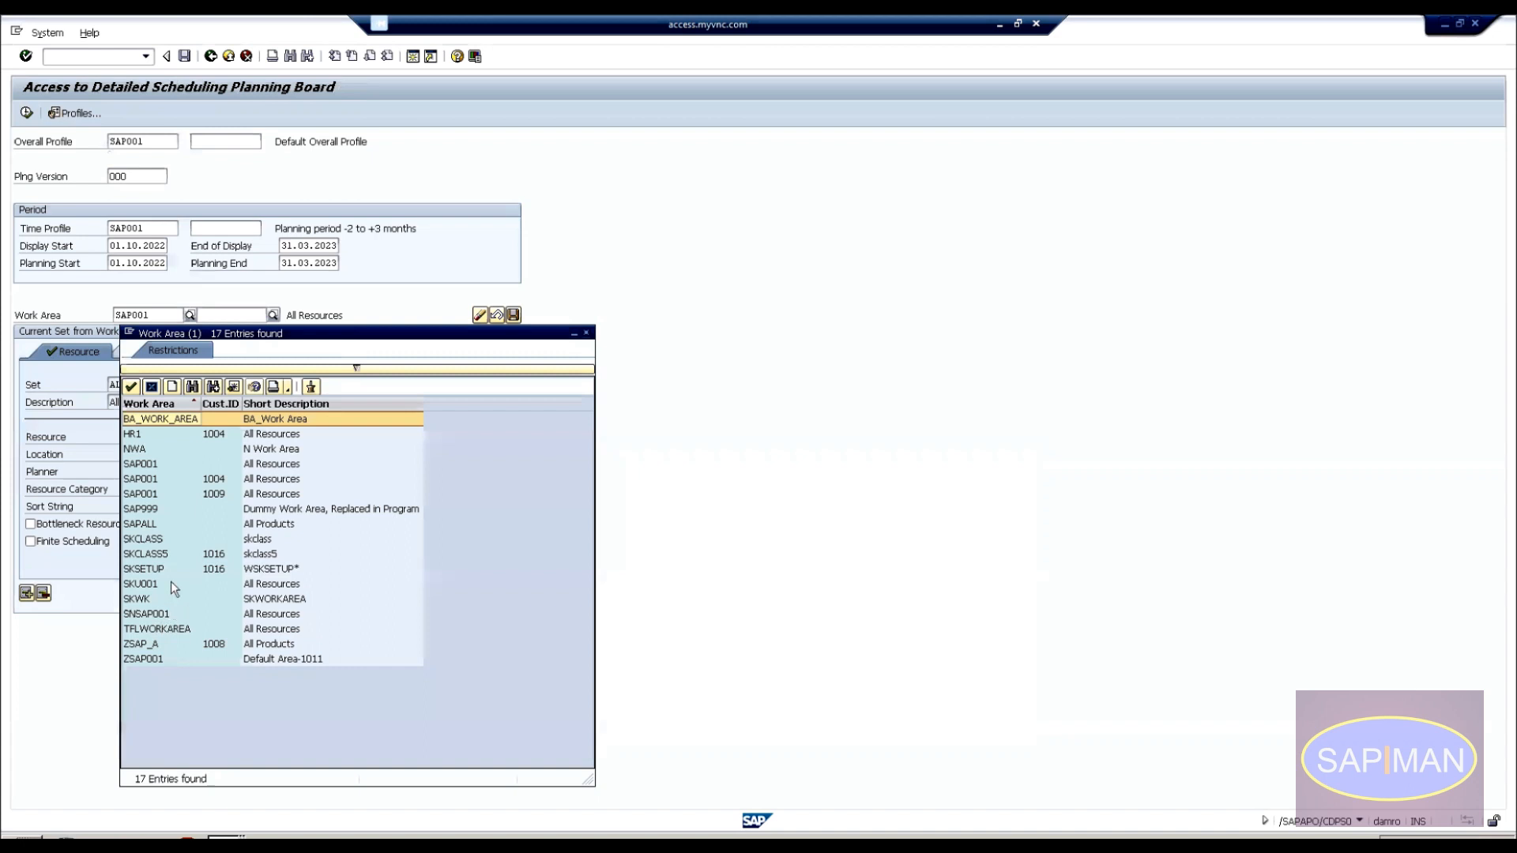
pyautogui.click(149, 658)
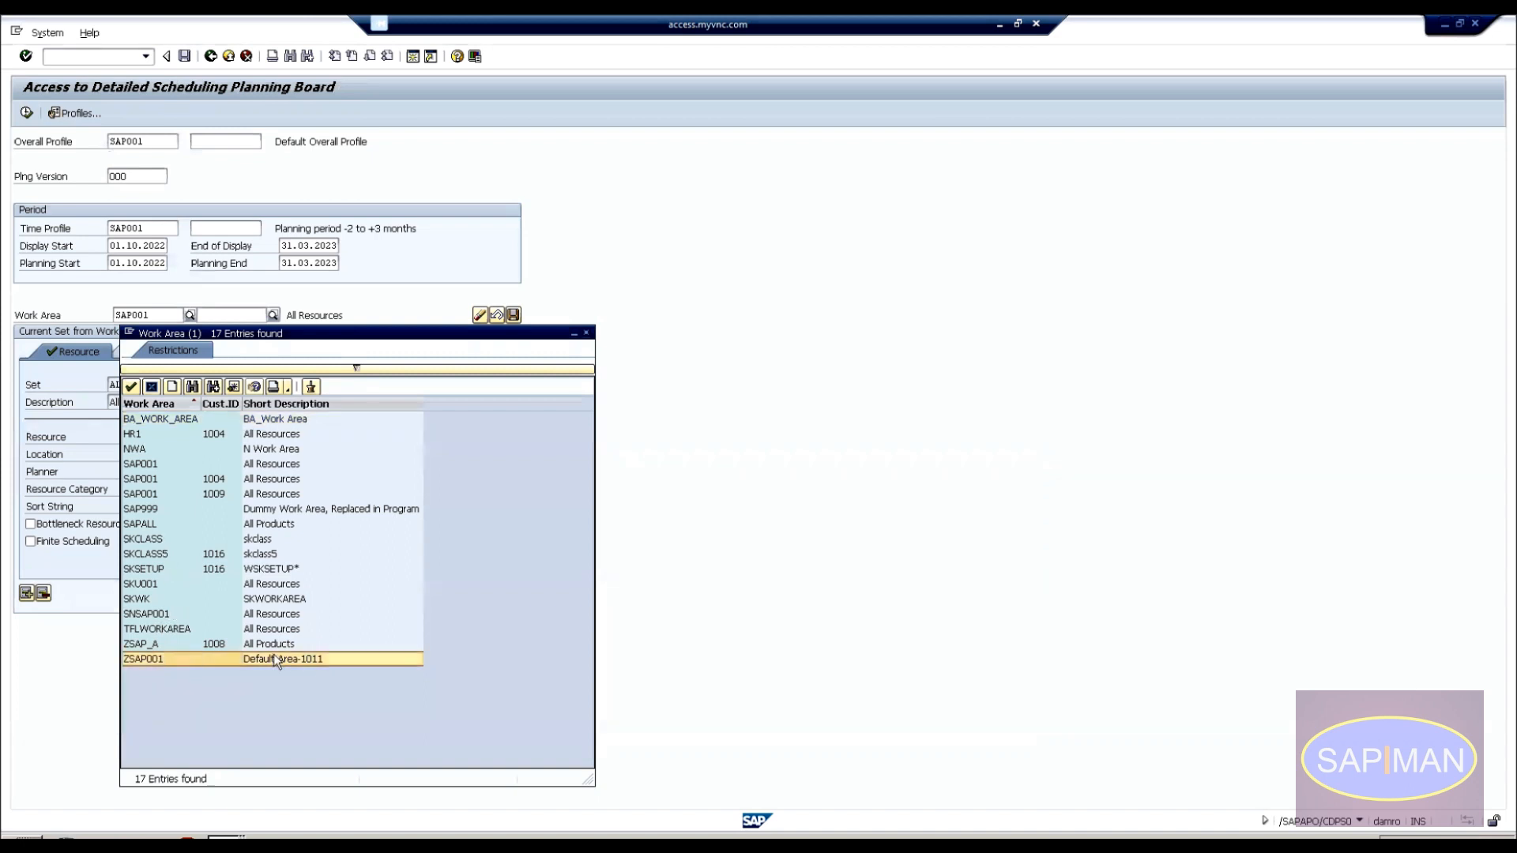
pyautogui.doubleClick(160, 656)
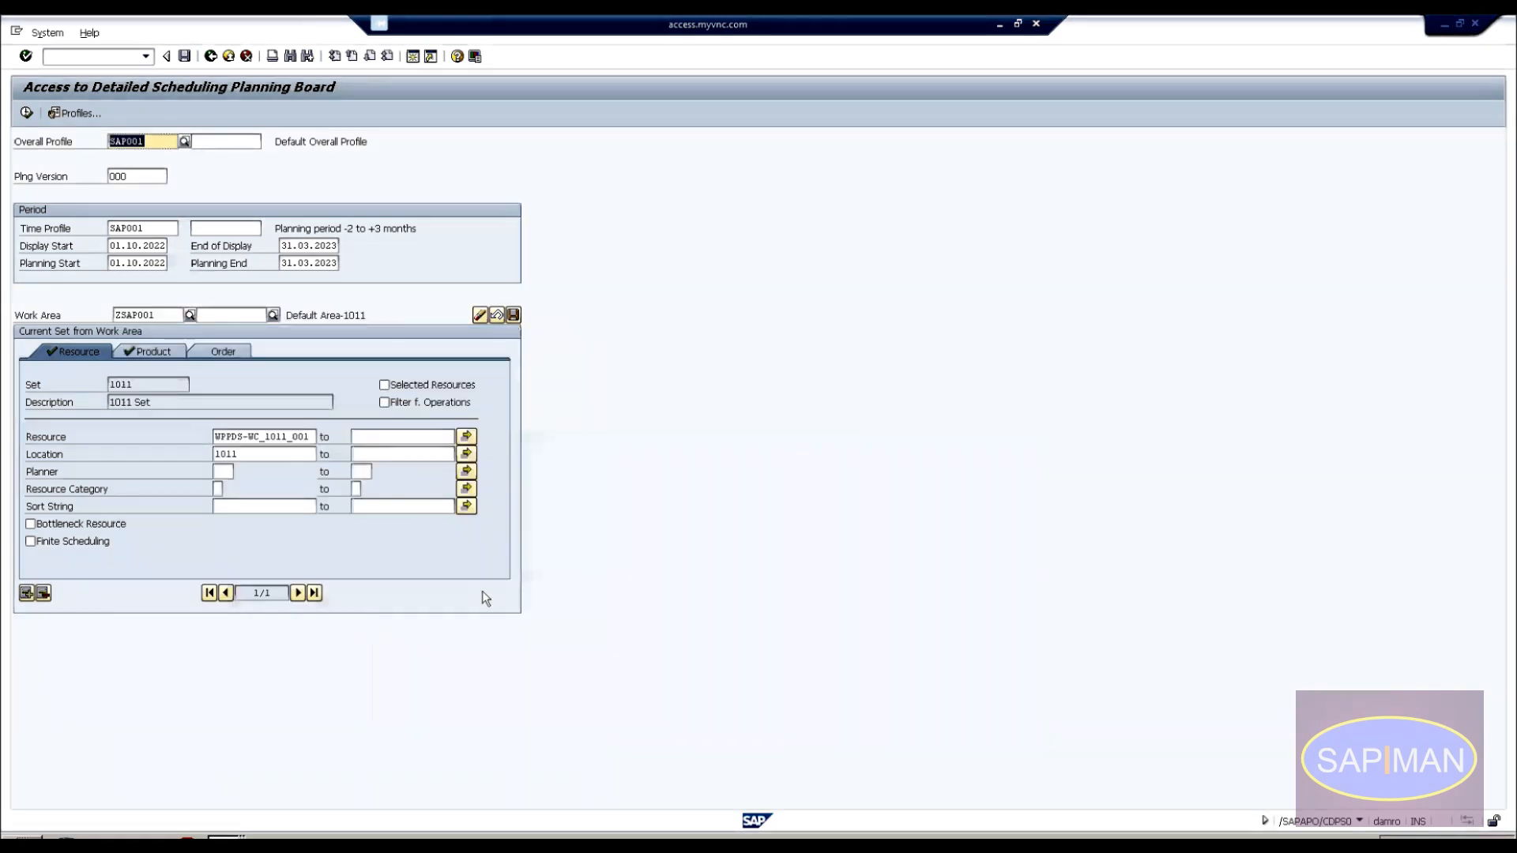
# Check the resource, product number and location selections of work area ZSAP001 in its resource and product sets.
pyautogui.click(274, 437)
pyautogui.click(270, 451)
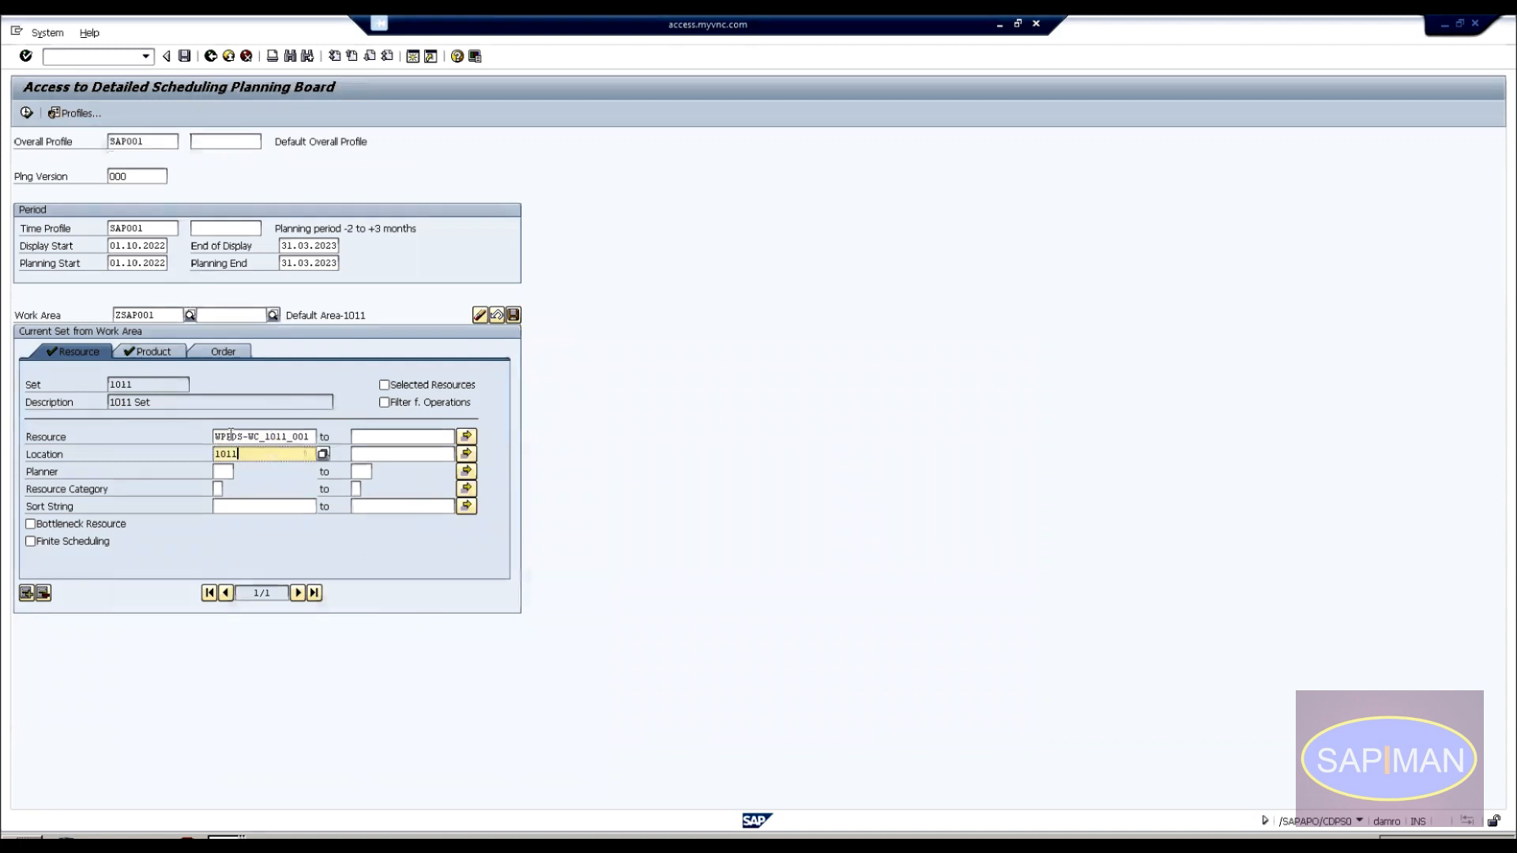
pyautogui.click(144, 351)
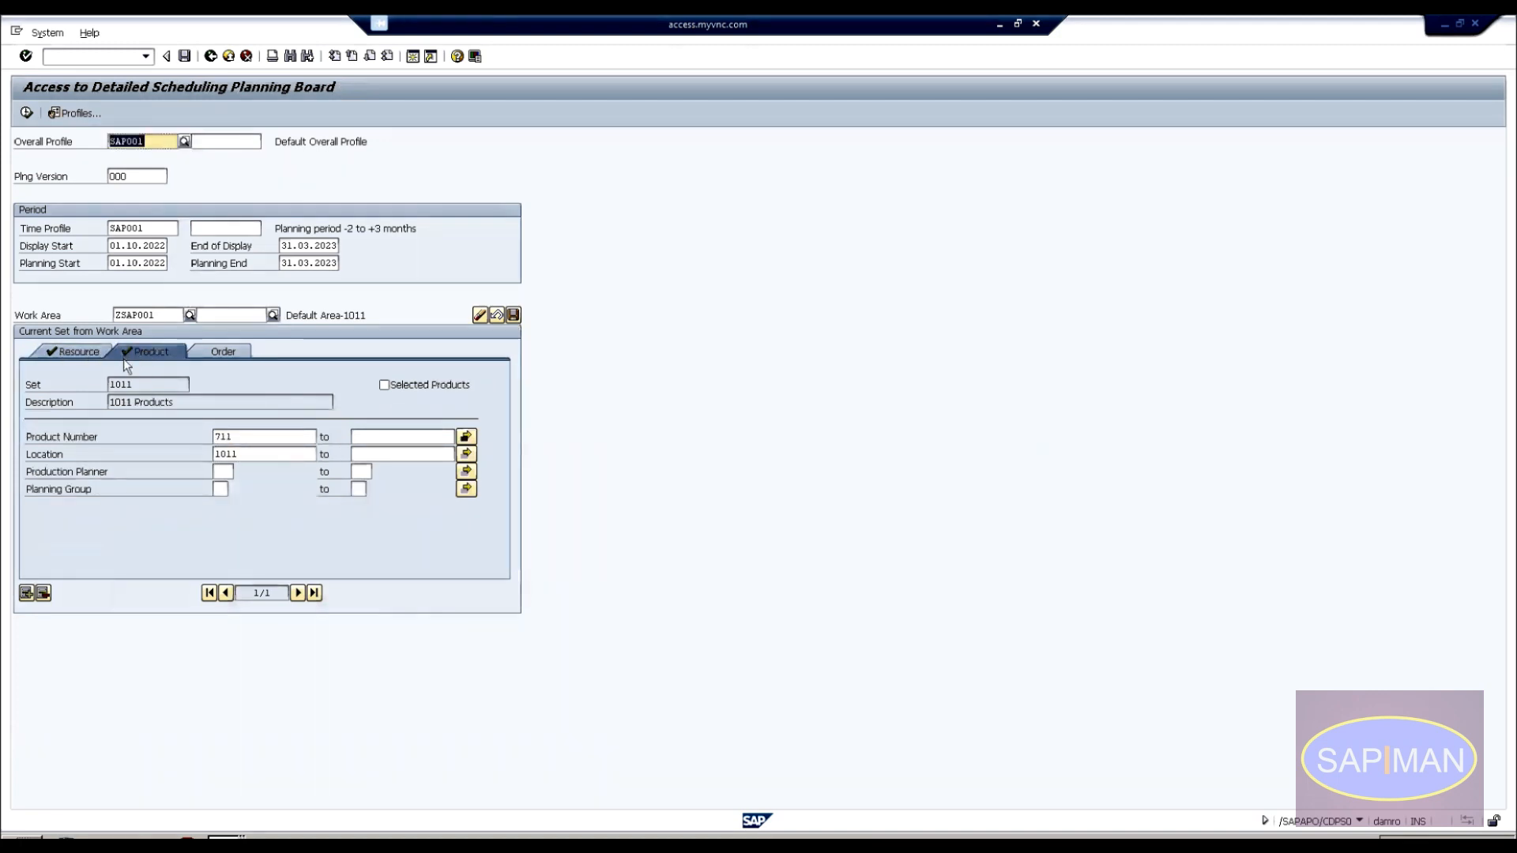
pyautogui.click(247, 436)
pyautogui.click(250, 456)
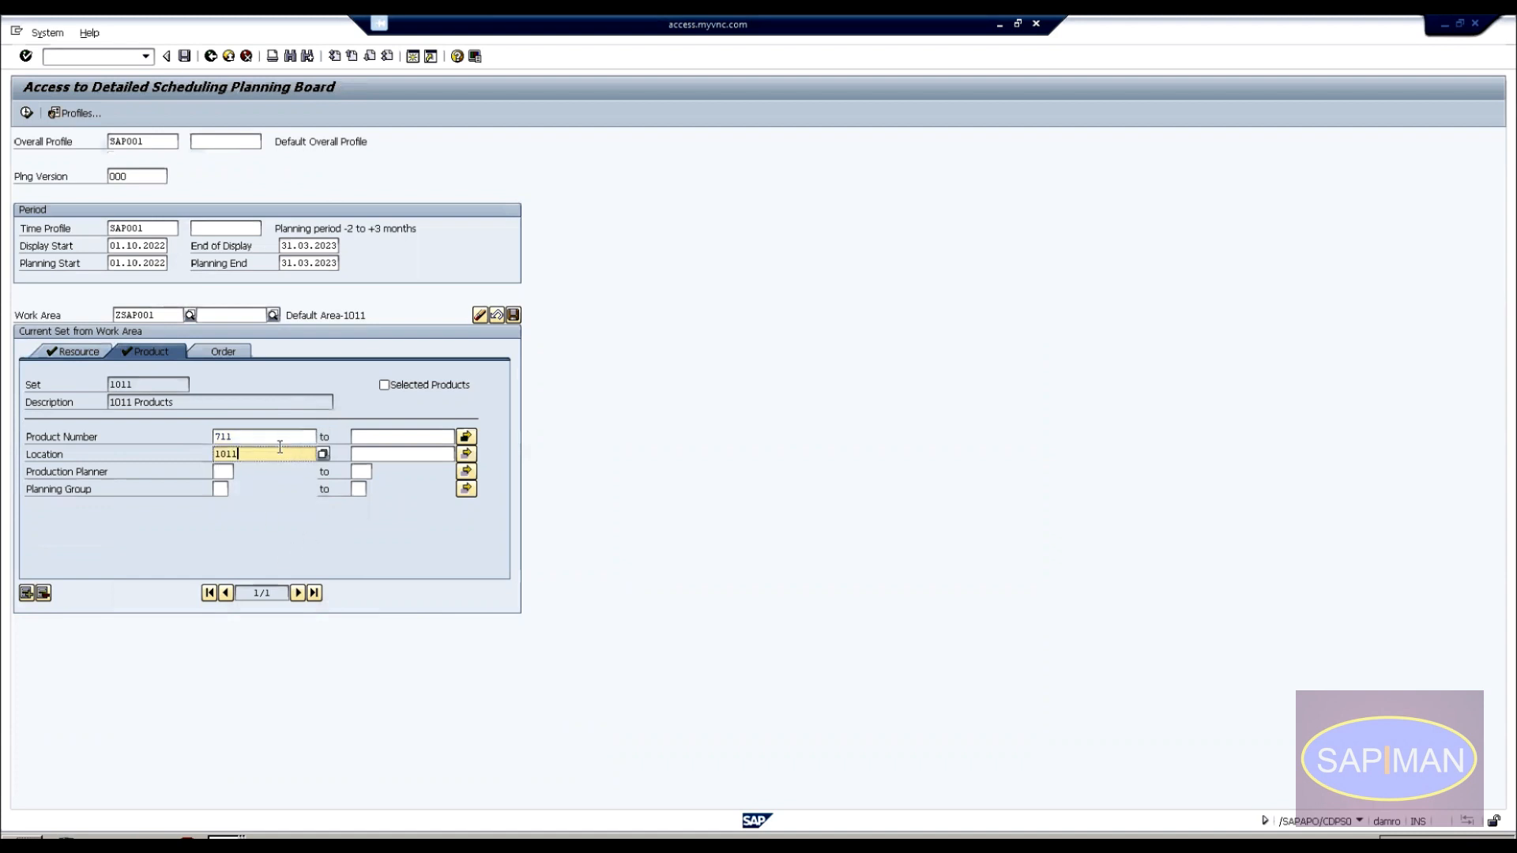
# Run the planning board for work area ZSAP001, examine its resource and product charts, and leave the board.
pyautogui.click(27, 113)
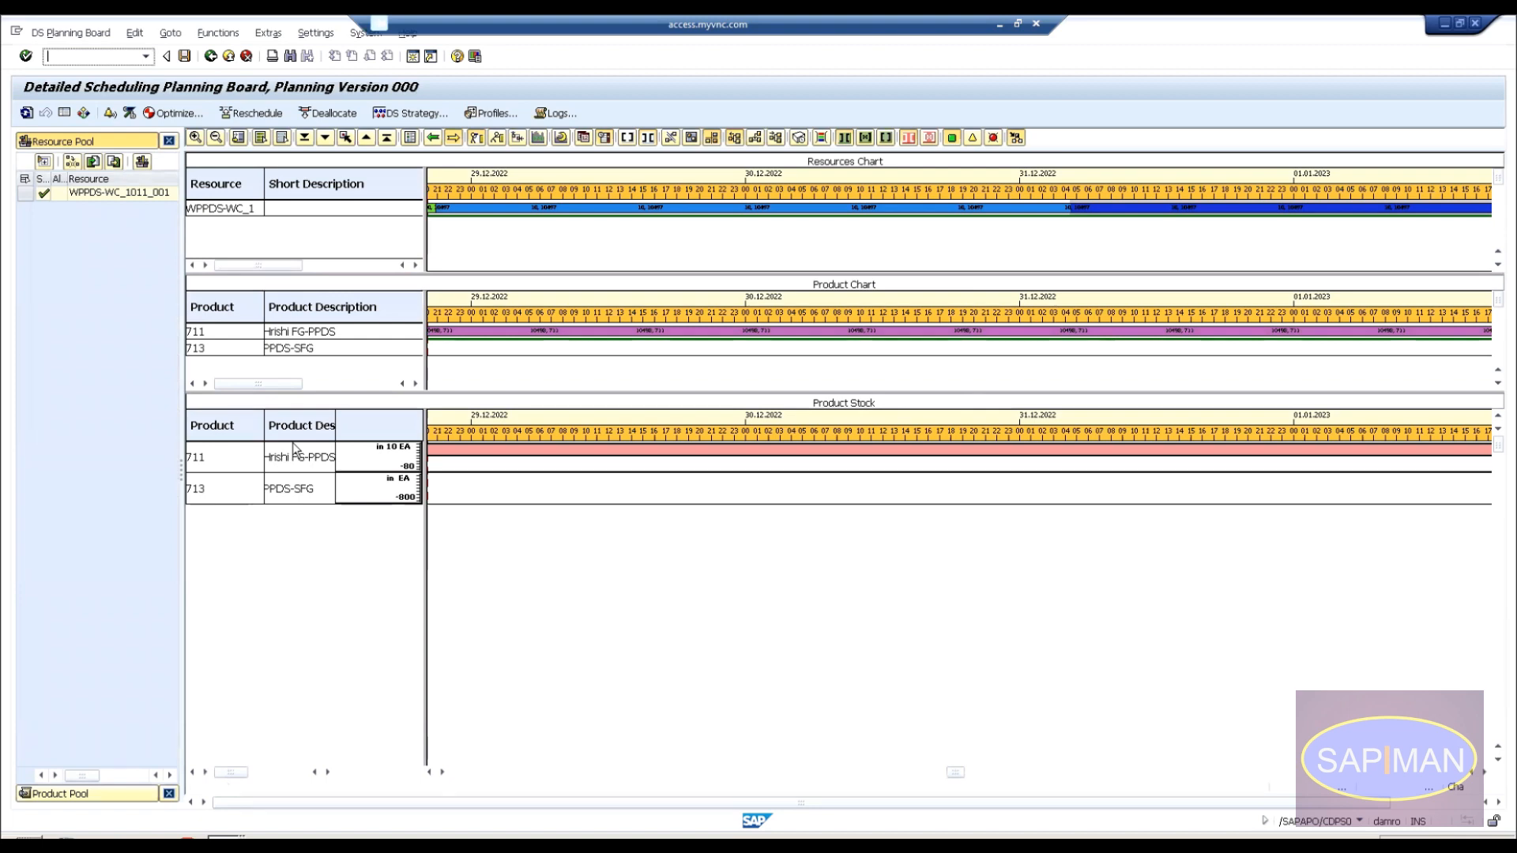
pyautogui.click(225, 209)
pyautogui.click(225, 348)
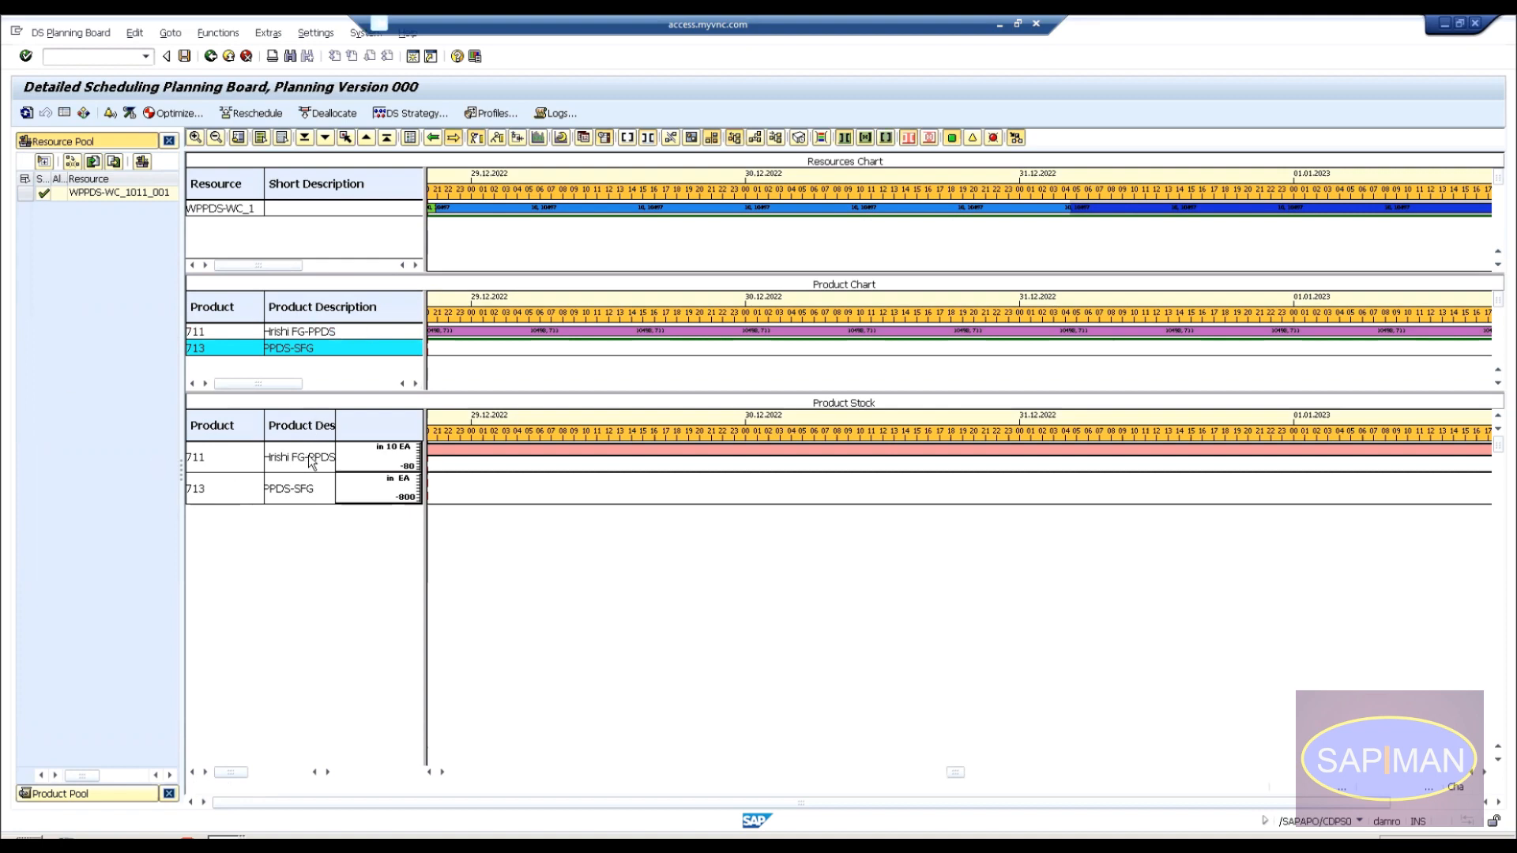
pyautogui.click(210, 57)
pyautogui.click(155, 315)
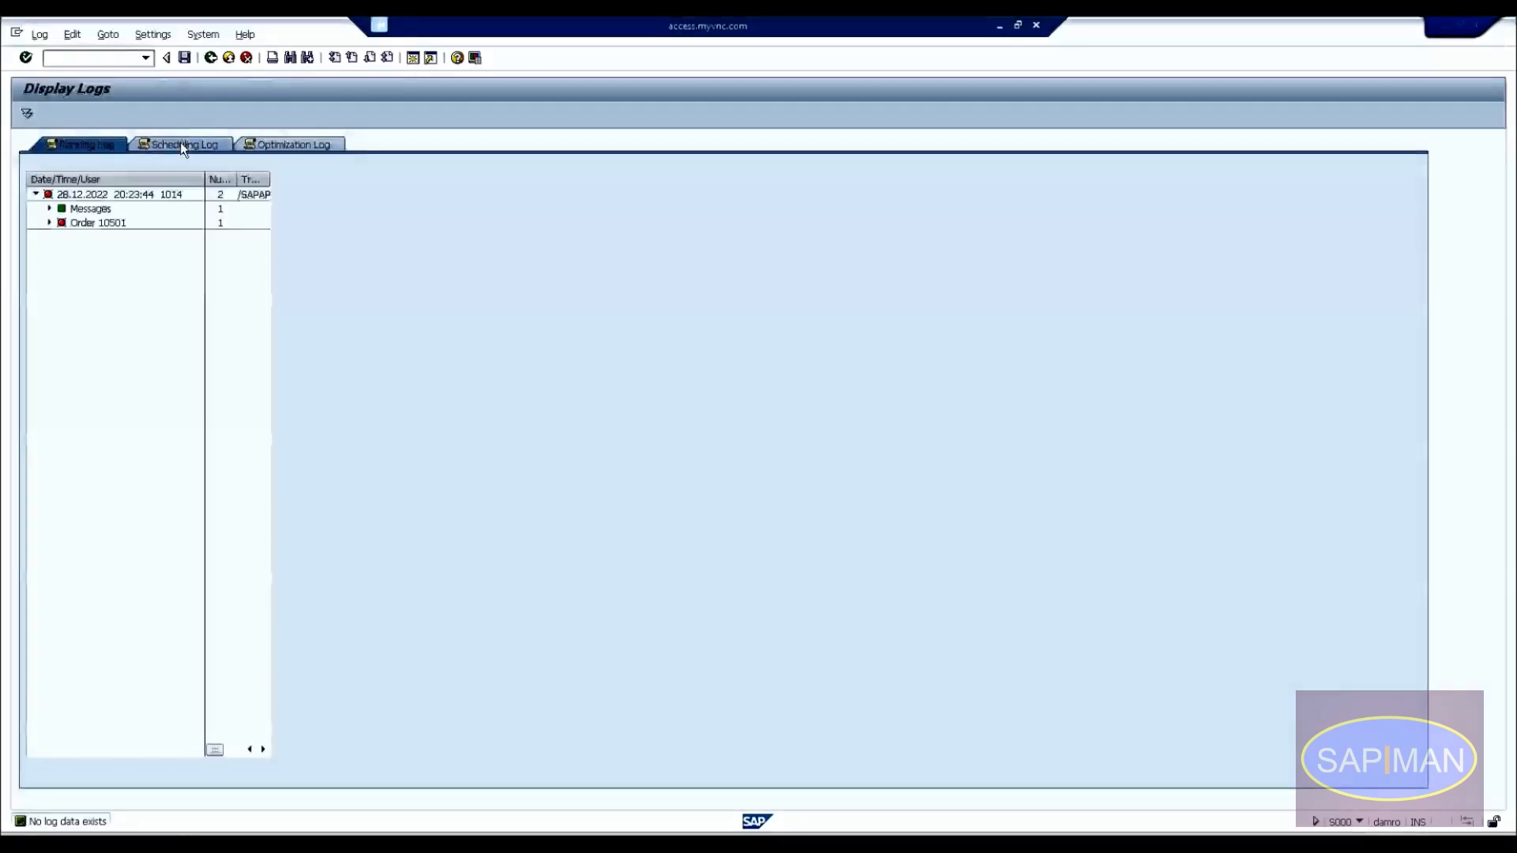
# Show the Strategy 1 message of the order listed in the Scheduling Log.
pyautogui.click(182, 145)
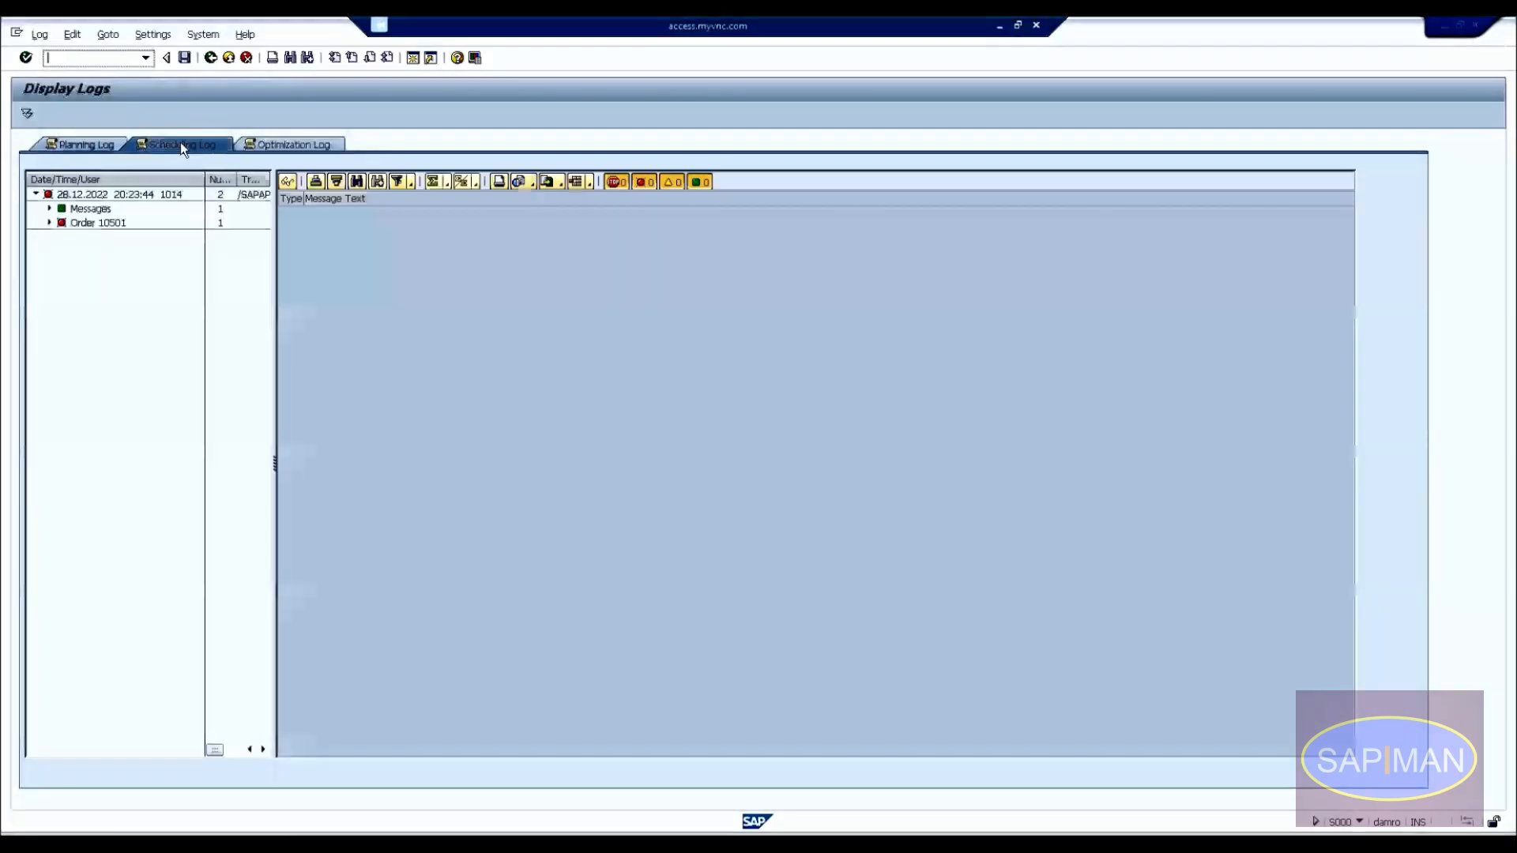
pyautogui.click(51, 223)
pyautogui.click(99, 237)
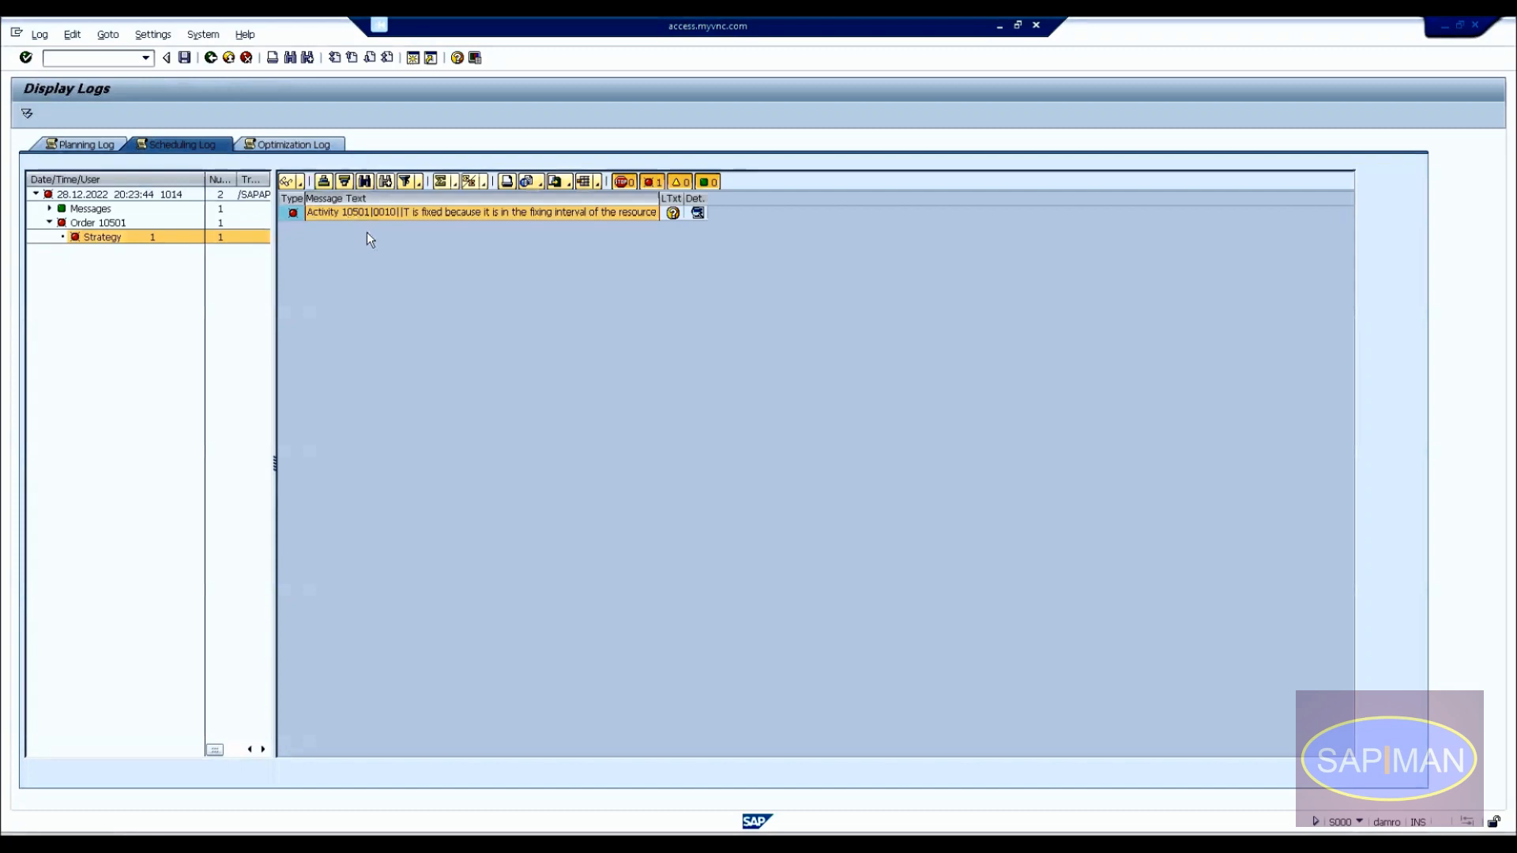
pyautogui.click(406, 213)
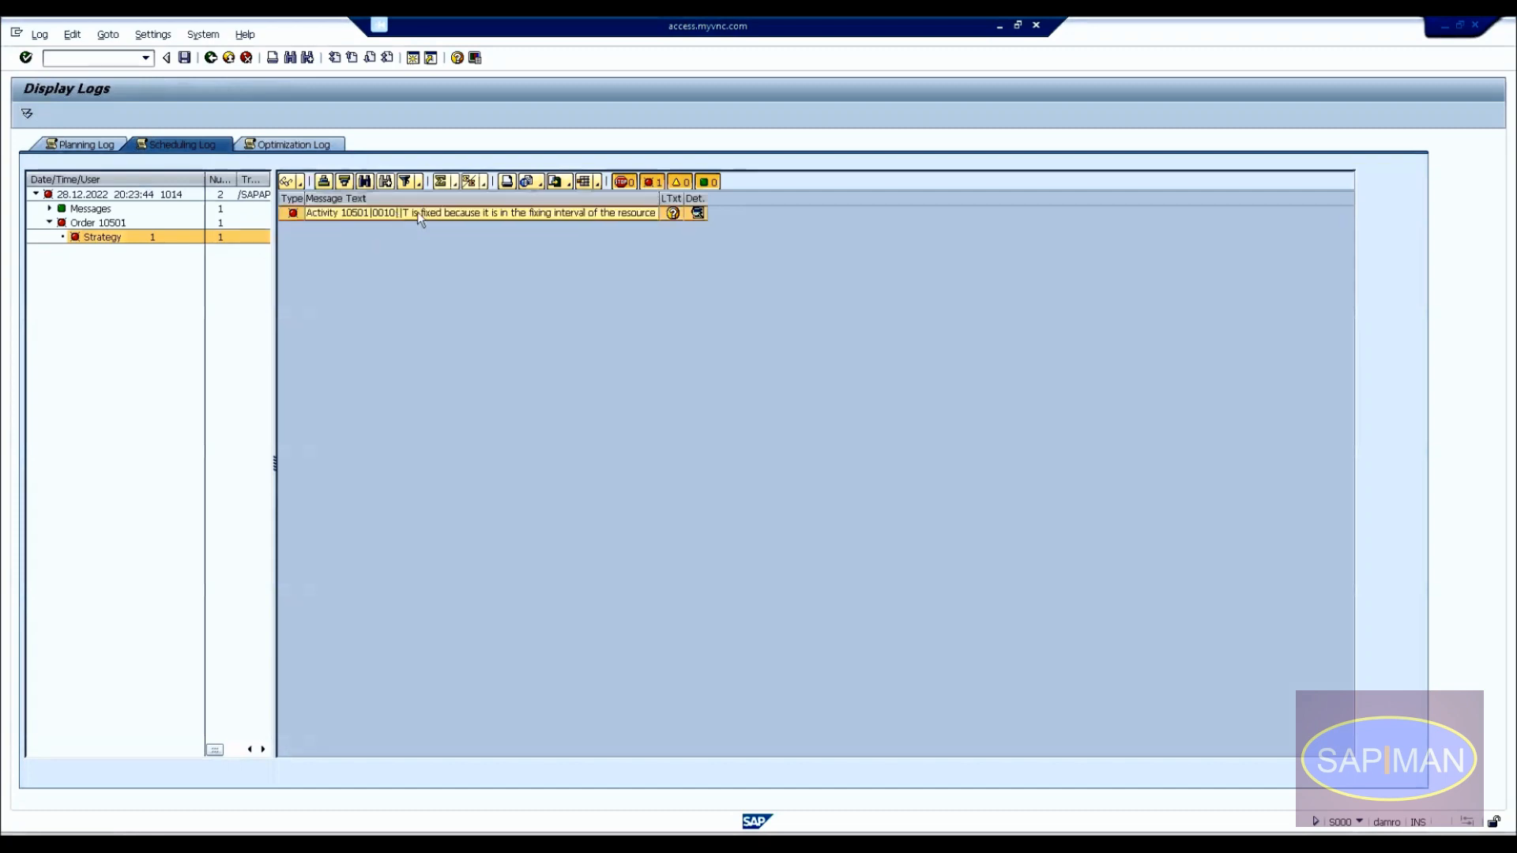
# Read the diagnosis and procedure in the long text of the scheduling message and close the help.
pyautogui.click(672, 213)
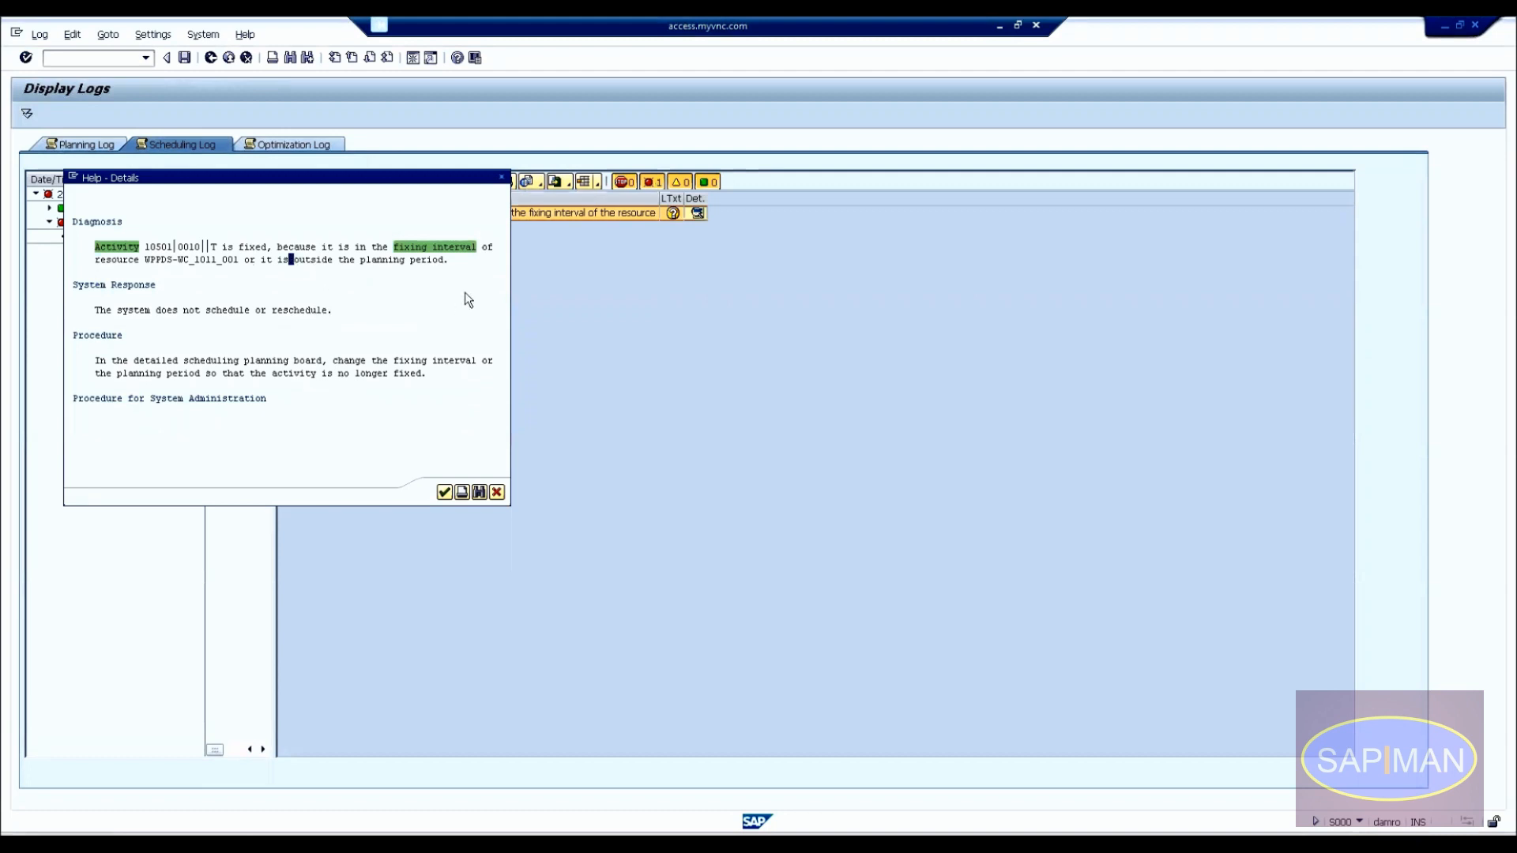
pyautogui.click(90, 363)
pyautogui.click(353, 364)
pyautogui.click(429, 363)
pyautogui.click(498, 492)
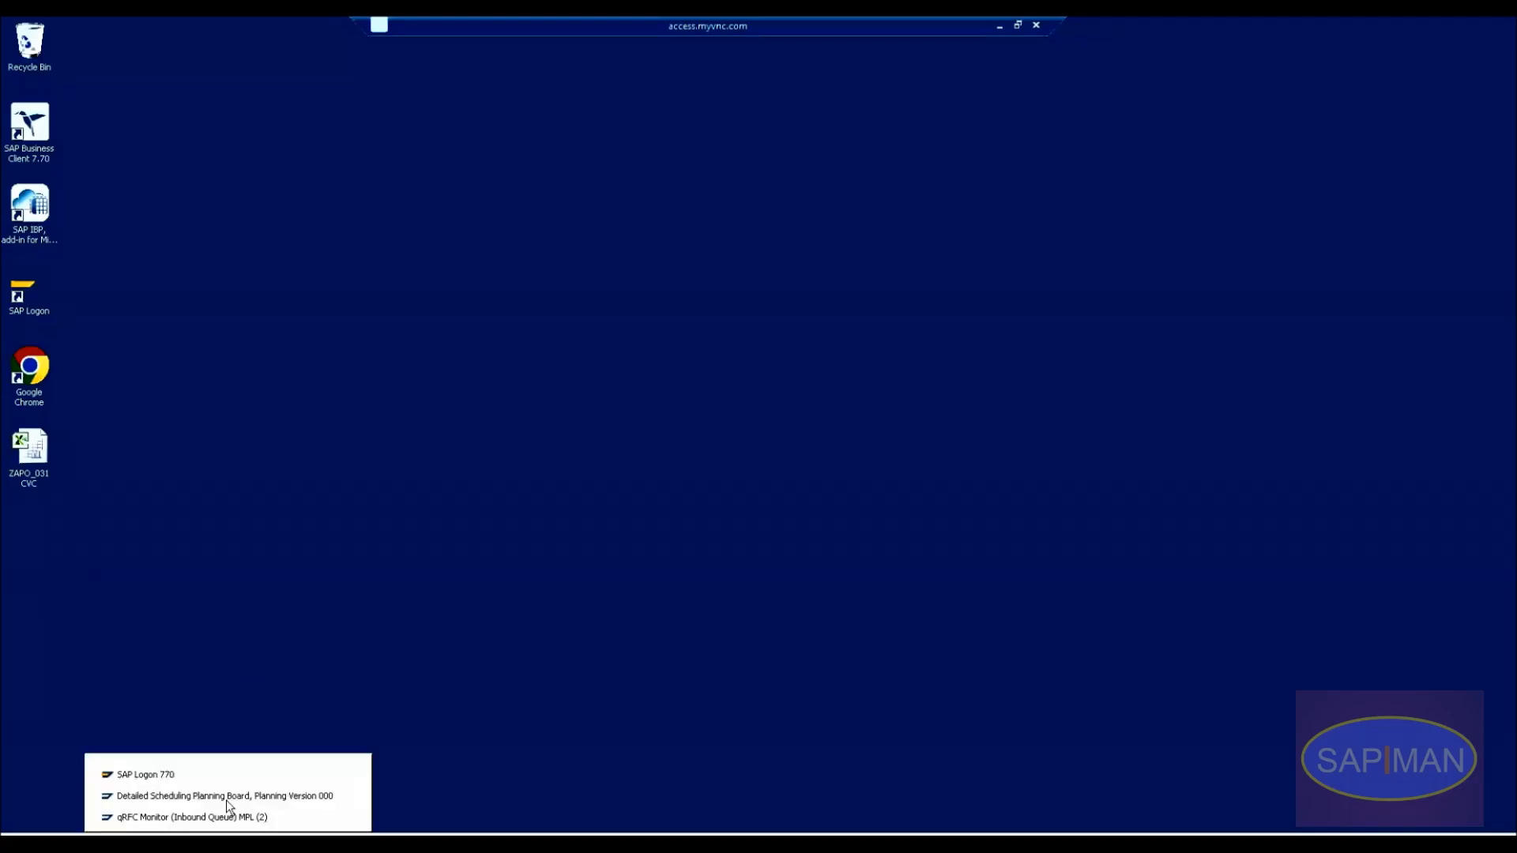
# Switch to the Detailed Scheduling Planning Board session and check the display start and end dates of its period.
pyautogui.click(229, 798)
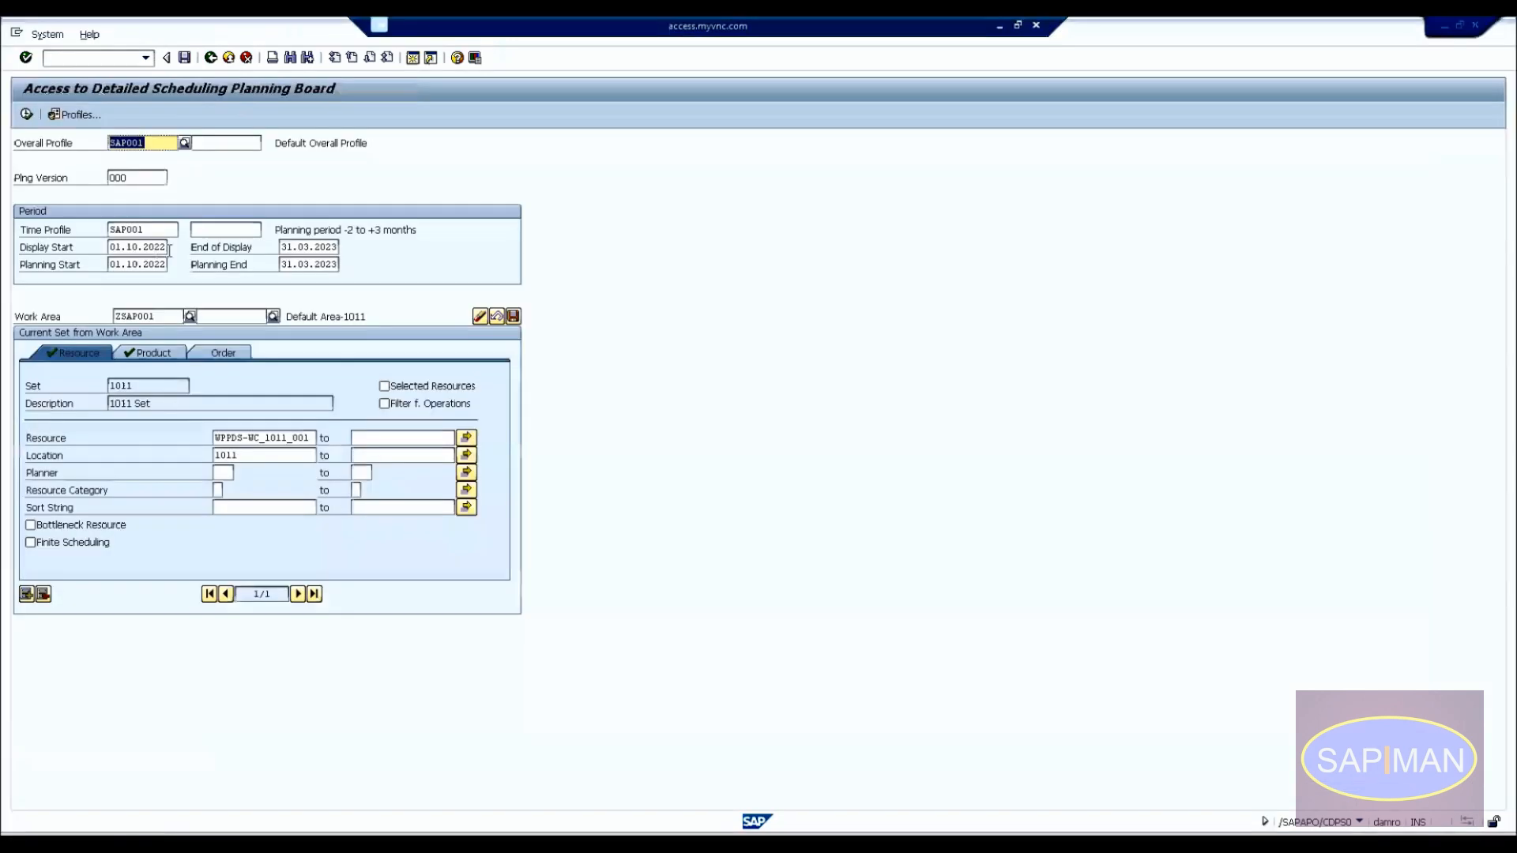
pyautogui.click(159, 248)
pyautogui.click(333, 248)
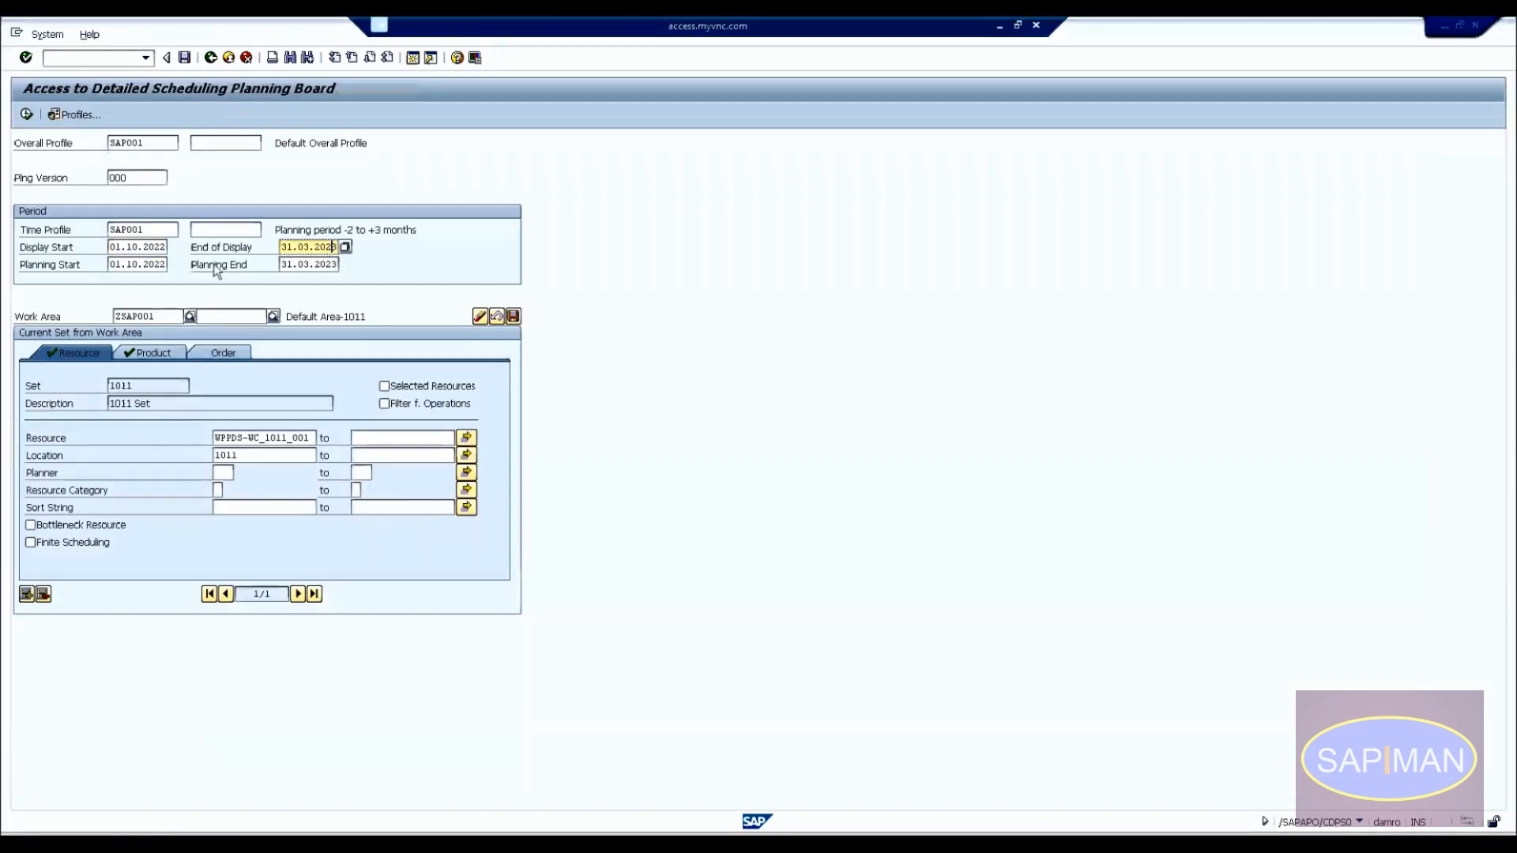
# Open the last Advanced Planning entry for Maintain Time Profiles in customizing from the time profile value help.
pyautogui.click(157, 229)
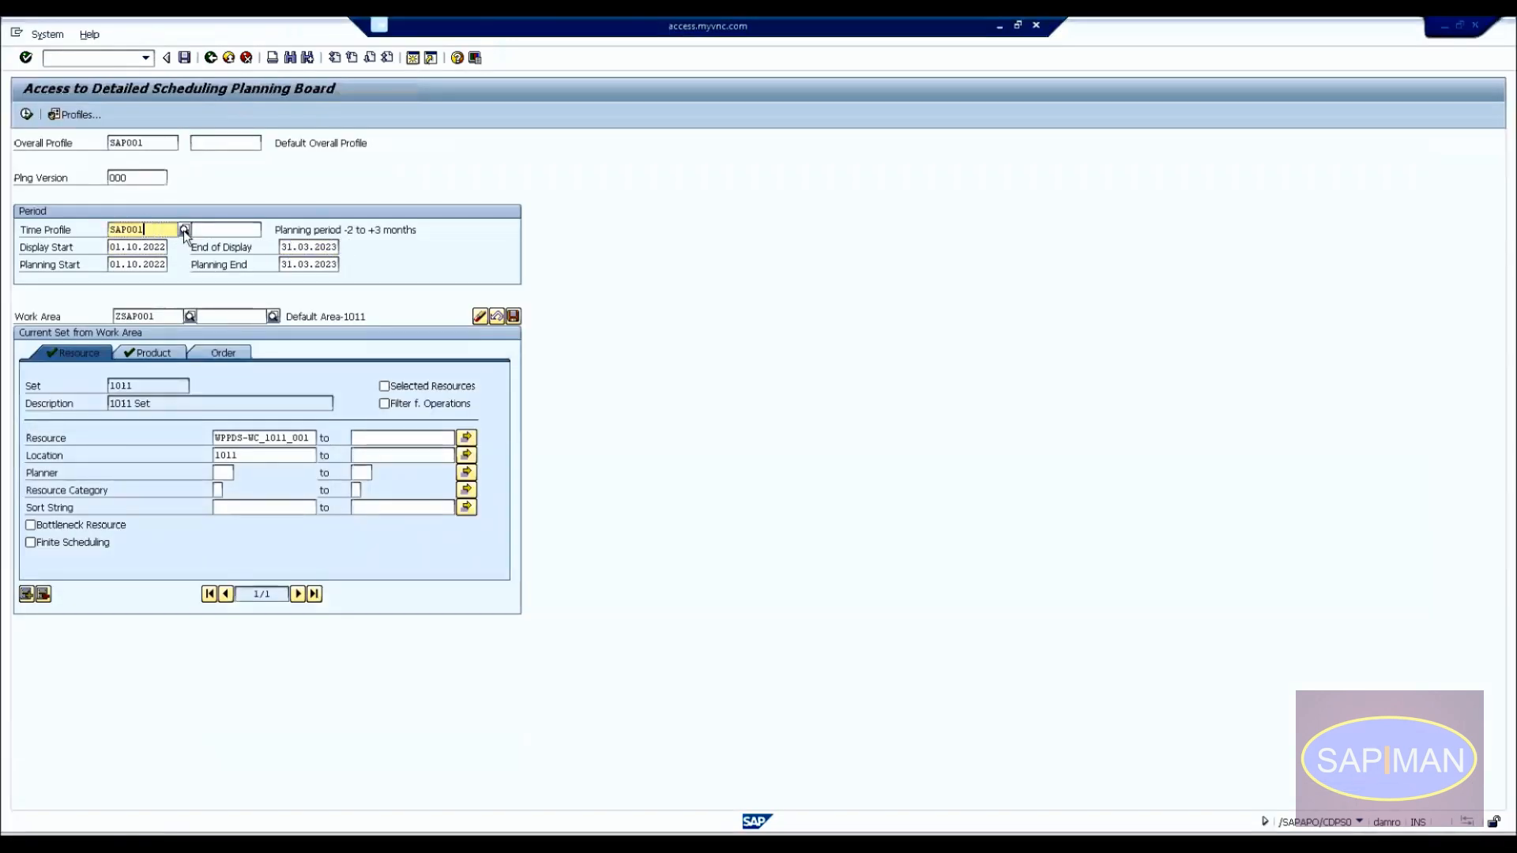
pyautogui.click(183, 230)
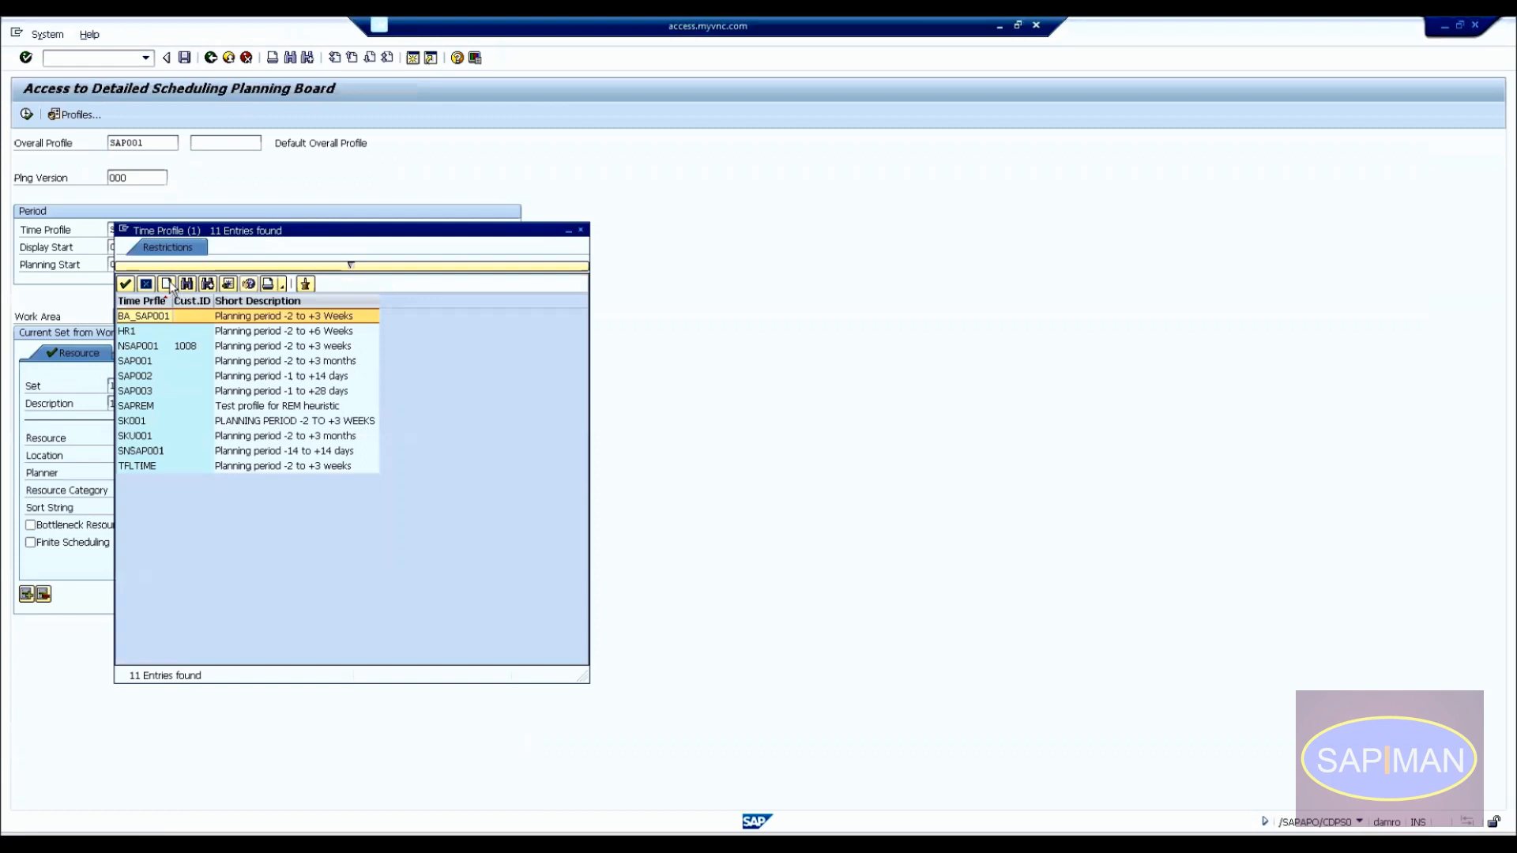
pyautogui.moveTo(304, 234); pyautogui.dragTo(463, 237)
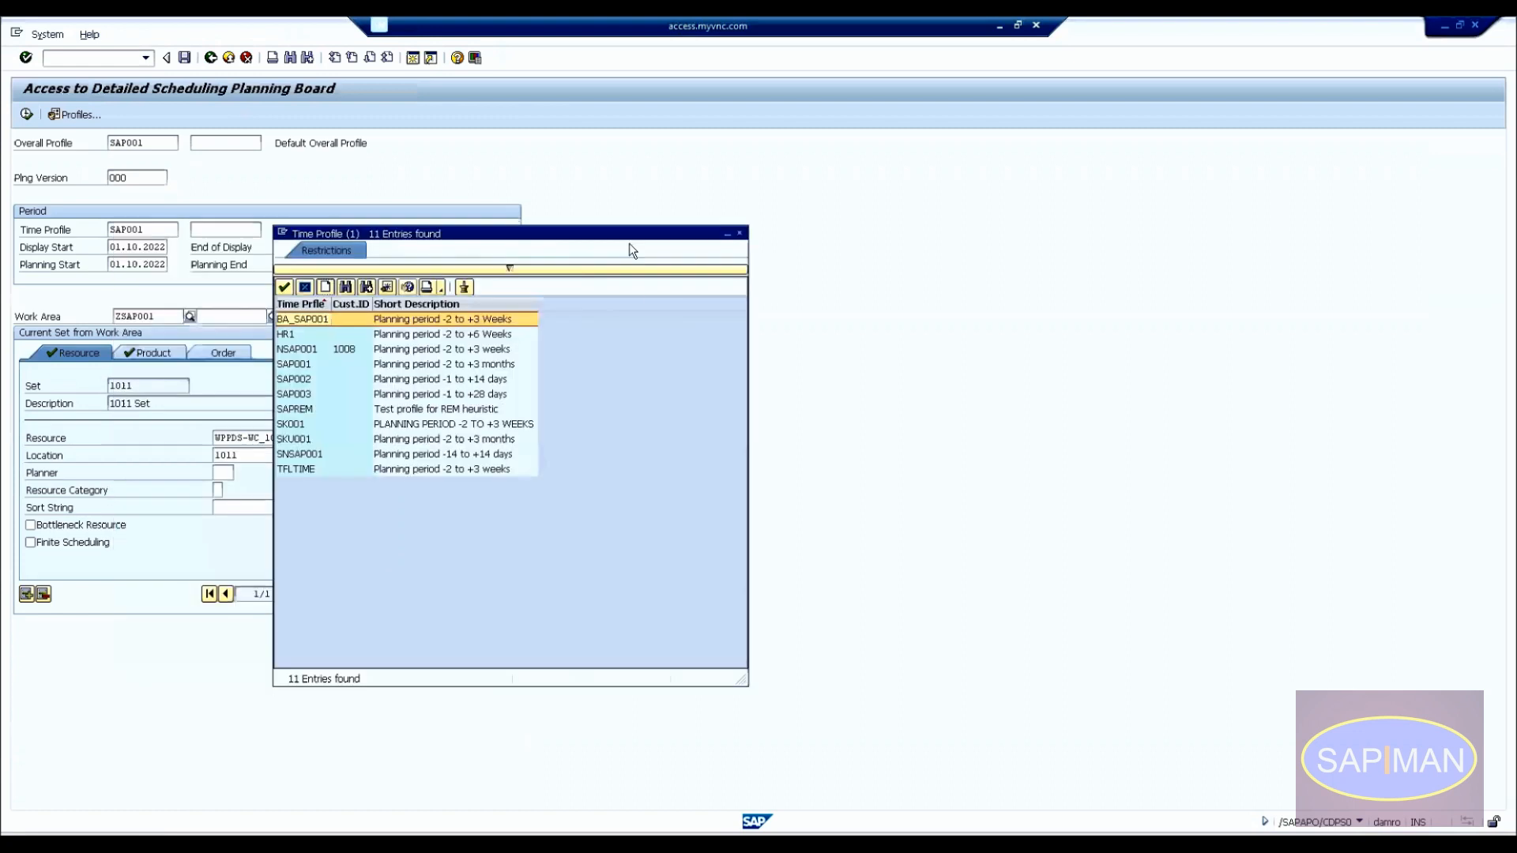
pyautogui.click(325, 288)
pyautogui.click(375, 215)
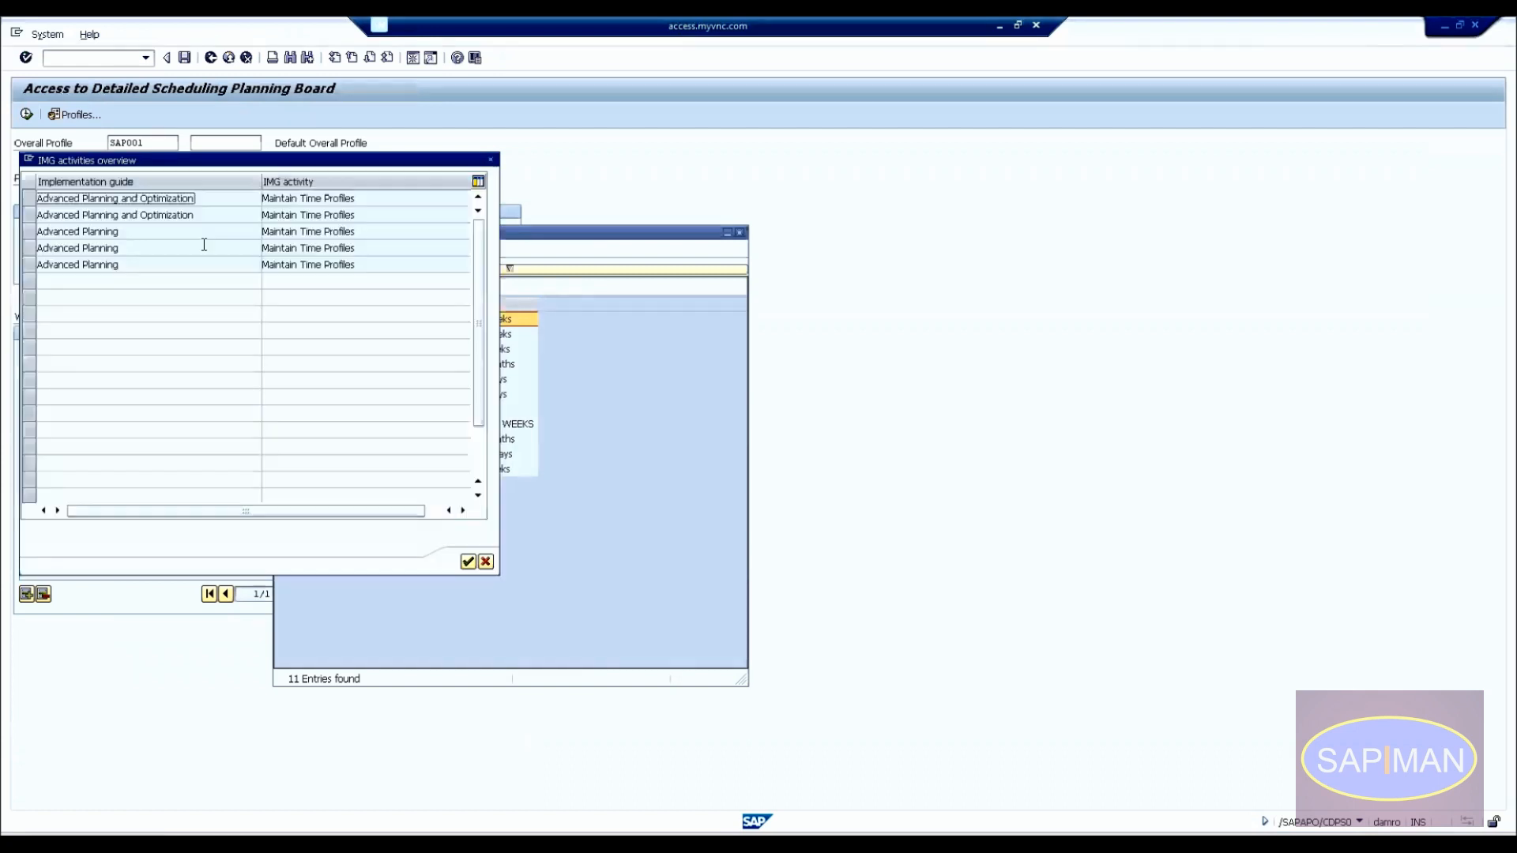
pyautogui.click(27, 265)
pyautogui.click(468, 562)
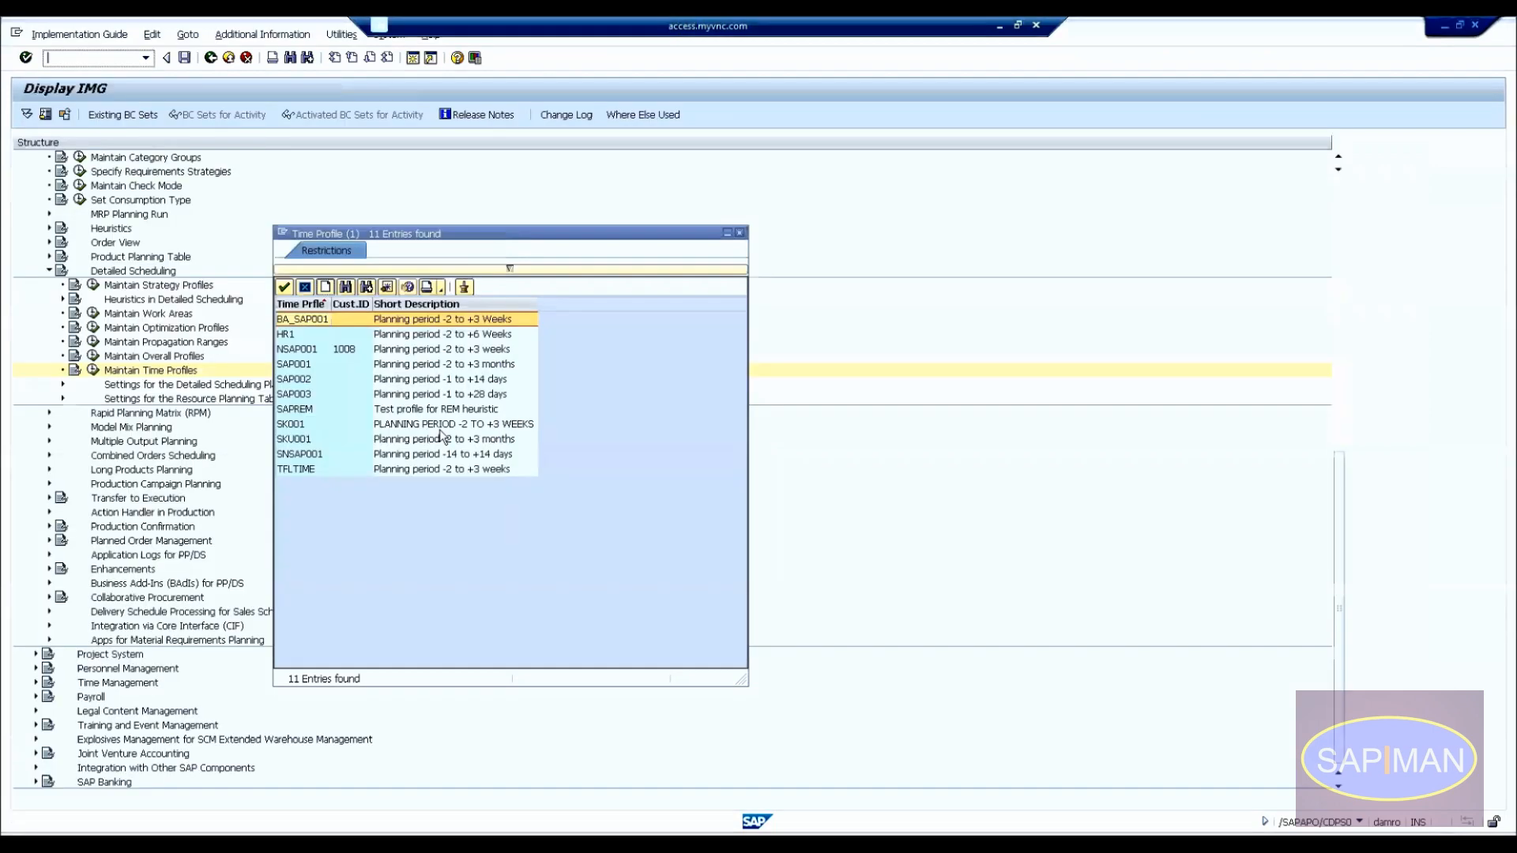
# Open the details of time profile SAP001 in the Maintain Time Profiles customizing activity.
pyautogui.click(92, 371)
pyautogui.moveTo(458, 234); pyautogui.dragTo(791, 212)
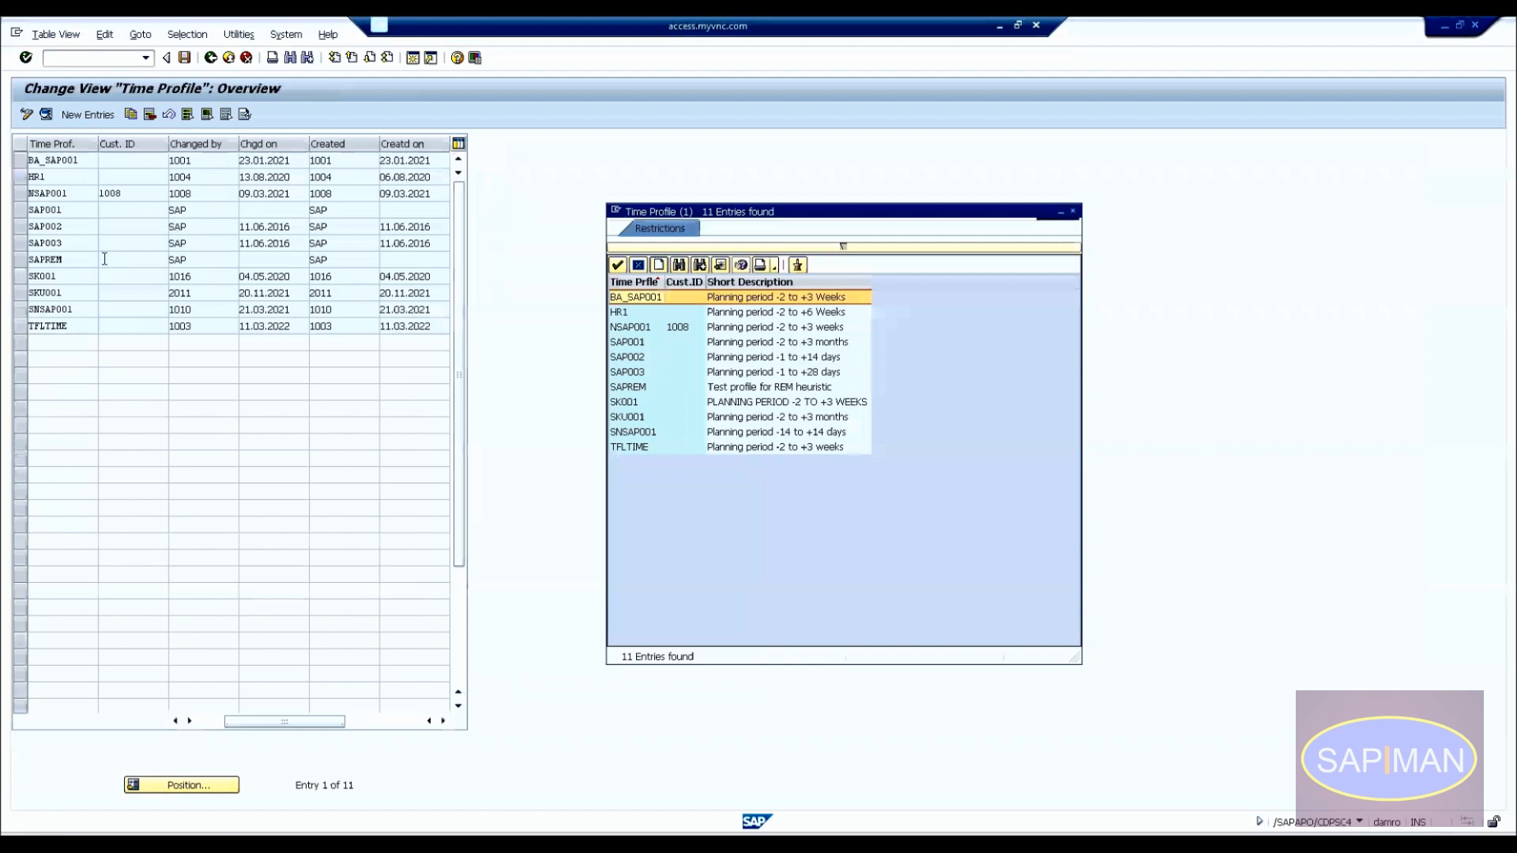
pyautogui.click(27, 210)
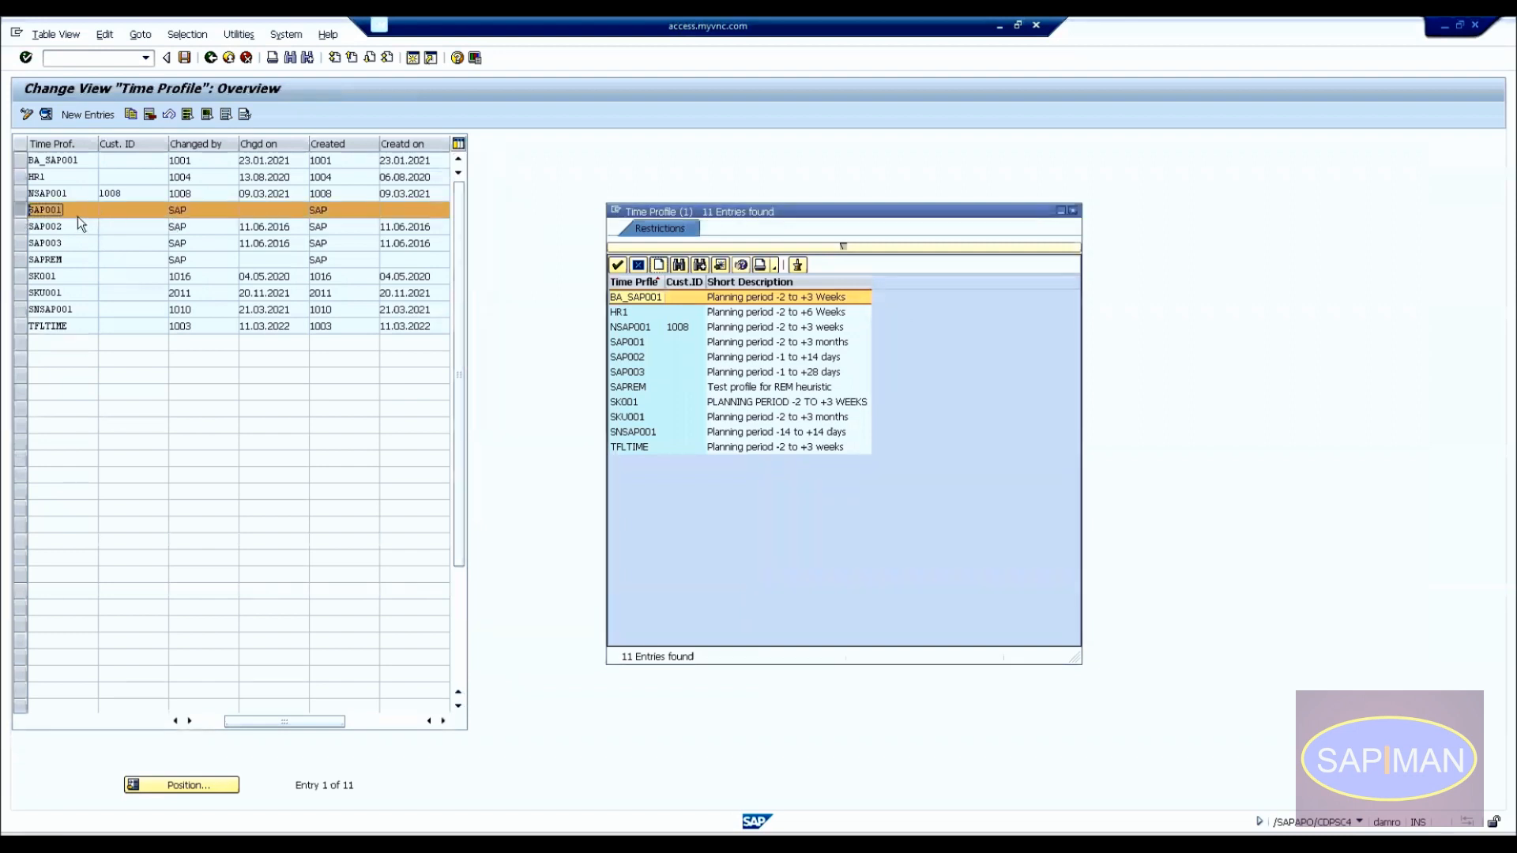
pyautogui.moveTo(63, 210); pyautogui.dragTo(12, 224)
pyautogui.click(46, 114)
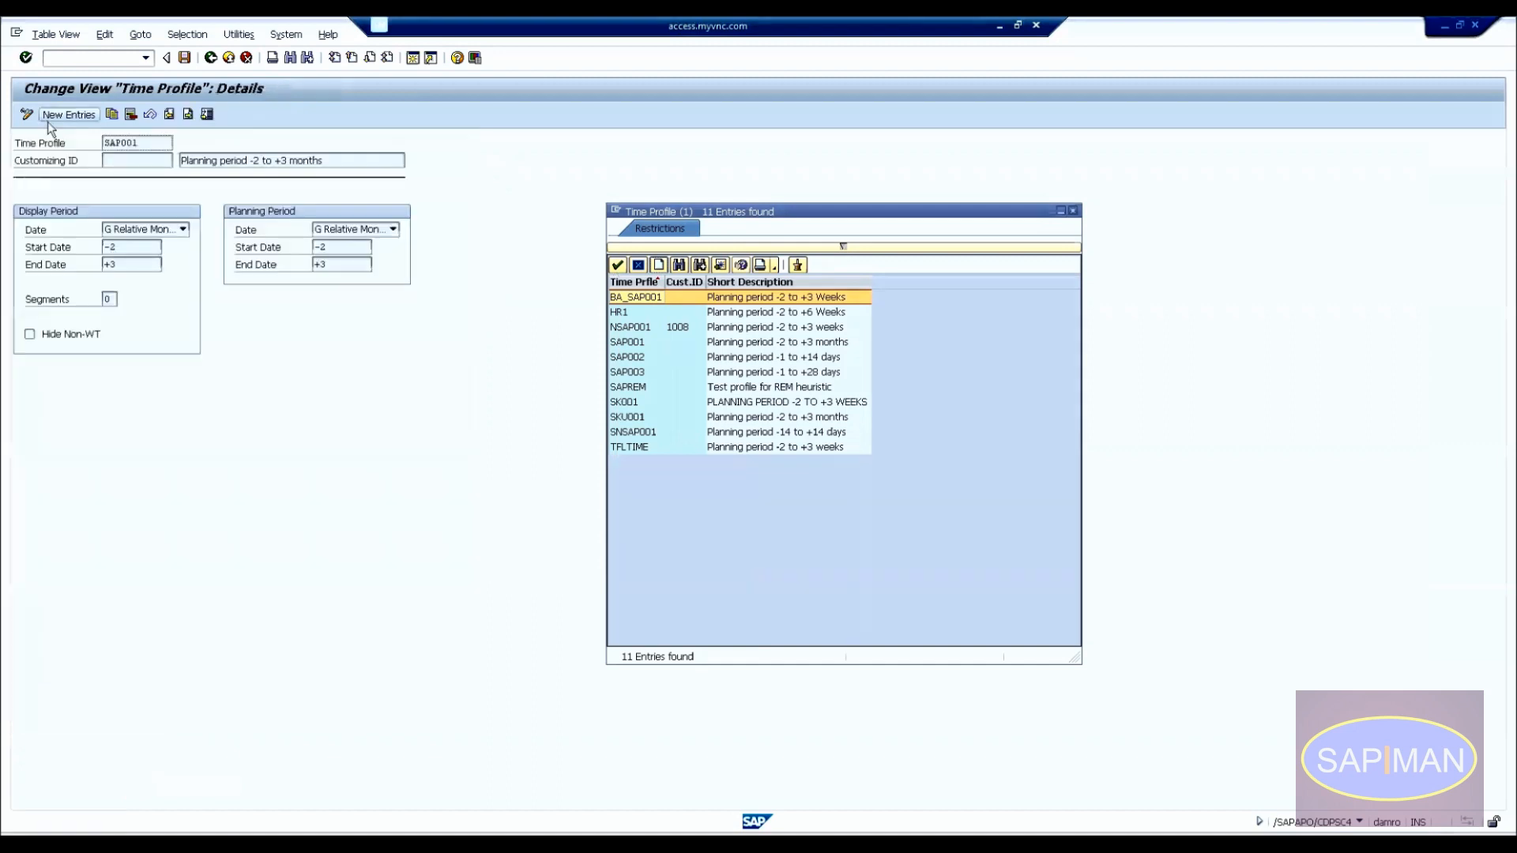
# Review the date types and relative dates of SAP001's display and planning periods, and return to the time profile overview.
pyautogui.click(139, 237)
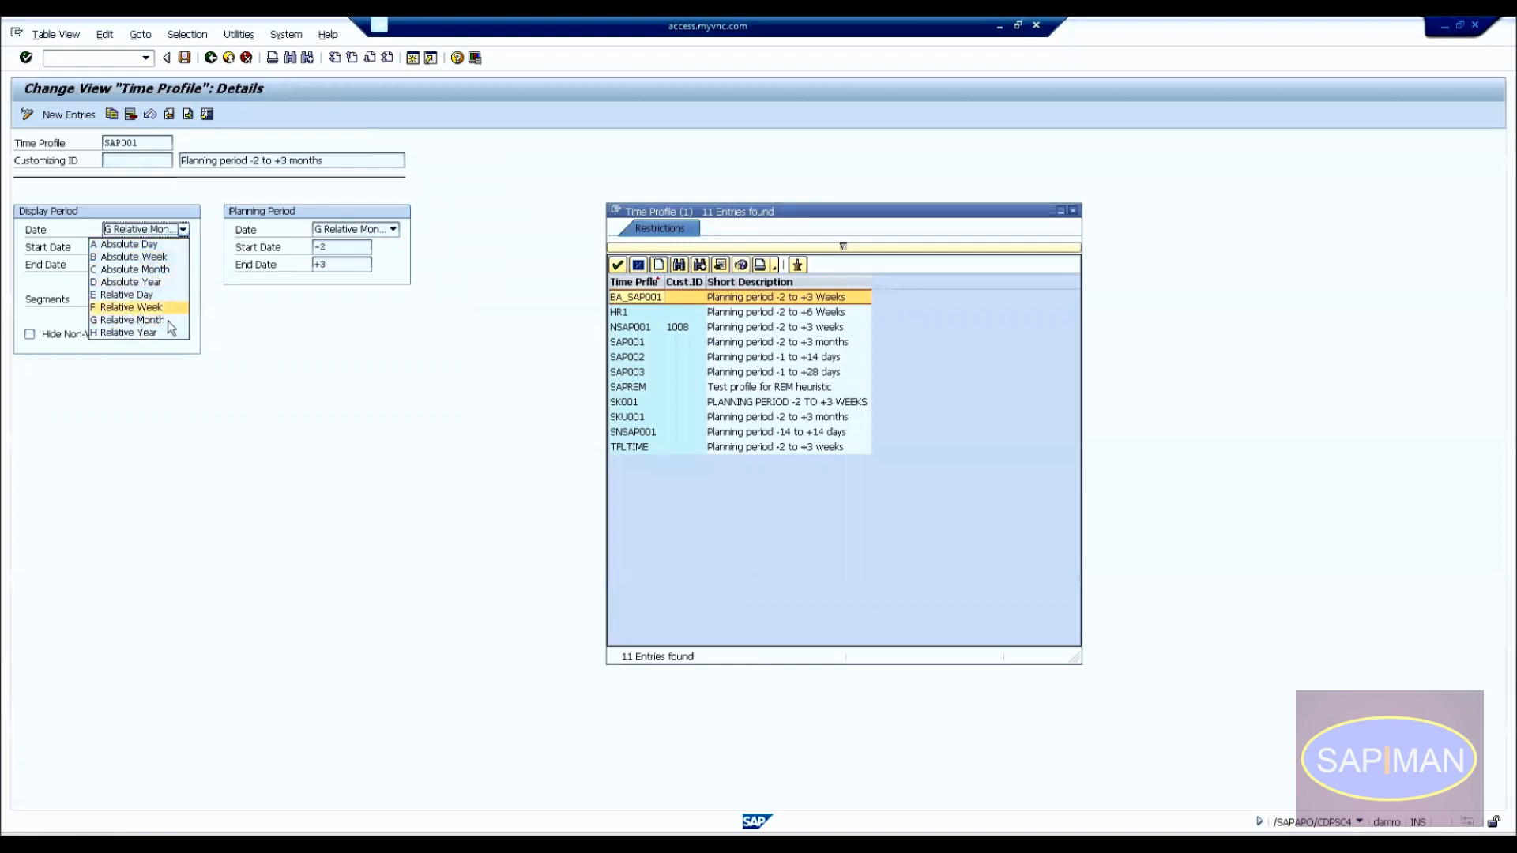
pyautogui.click(317, 328)
pyautogui.moveTo(110, 249); pyautogui.dragTo(43, 253)
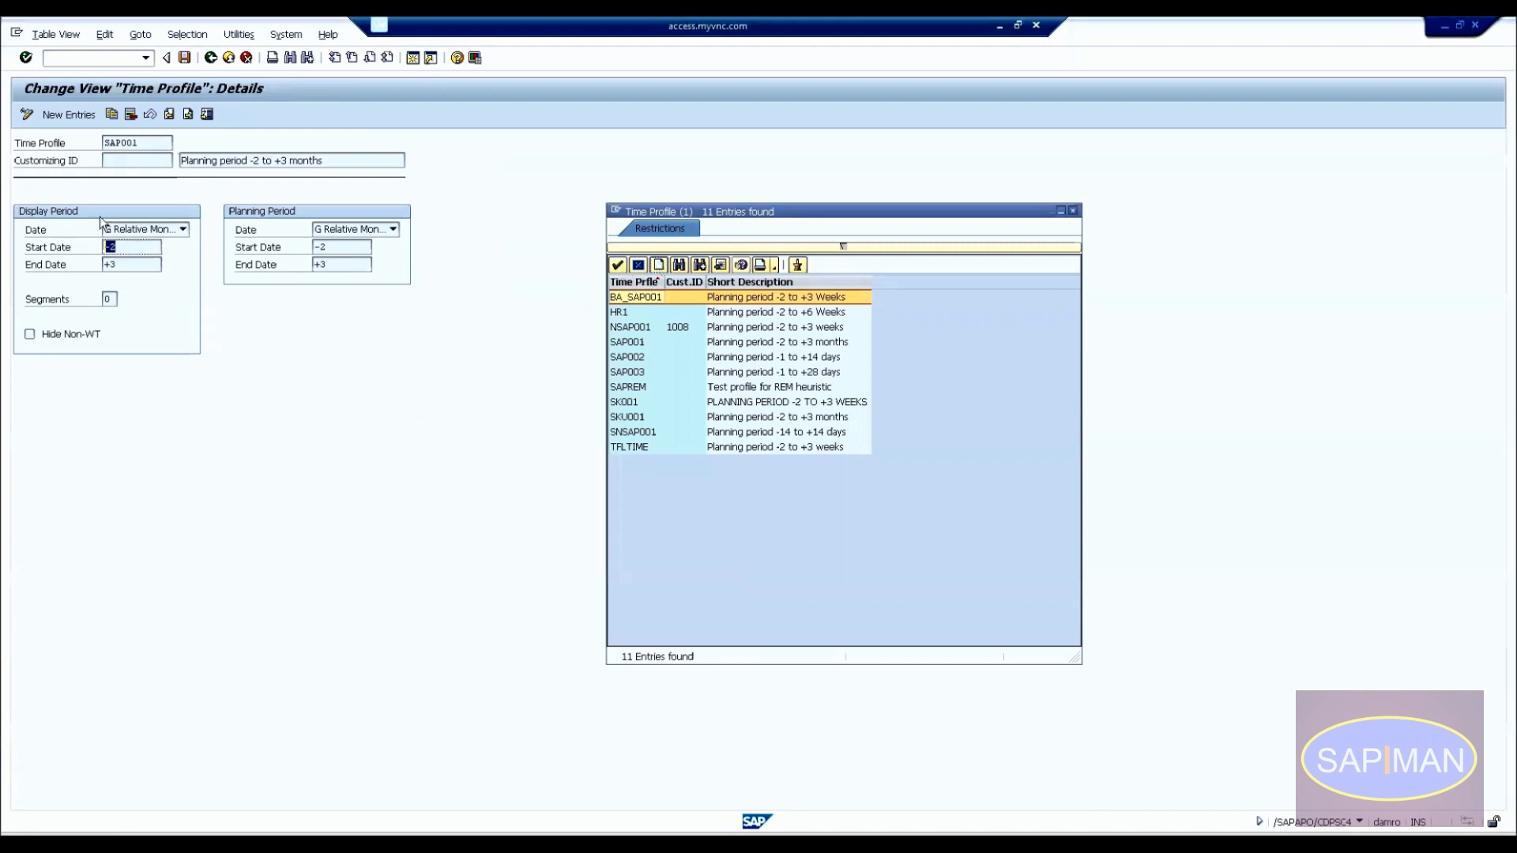
pyautogui.click(355, 231)
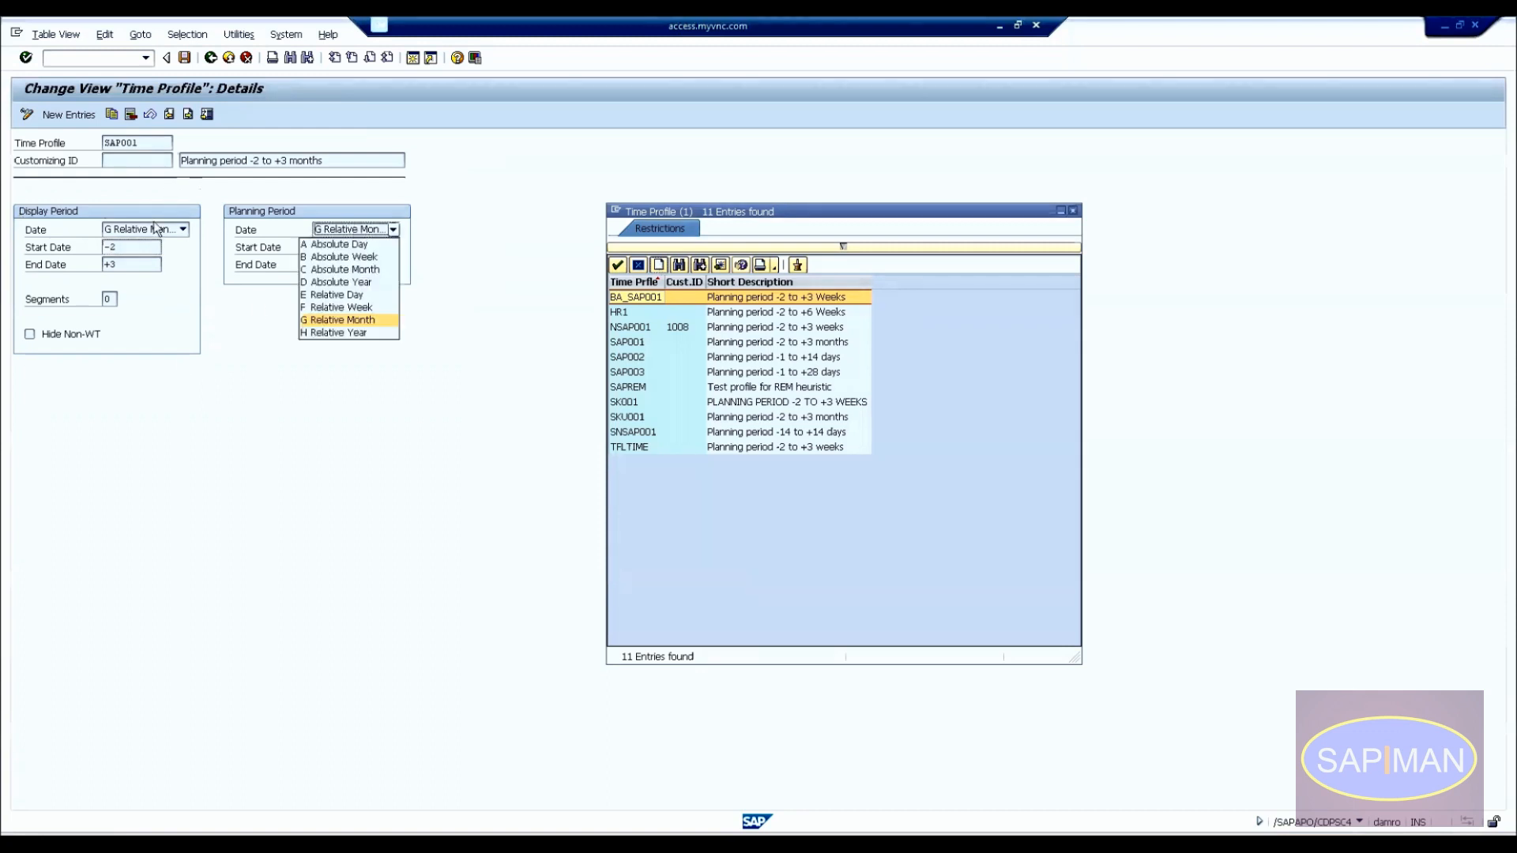
pyautogui.click(340, 229)
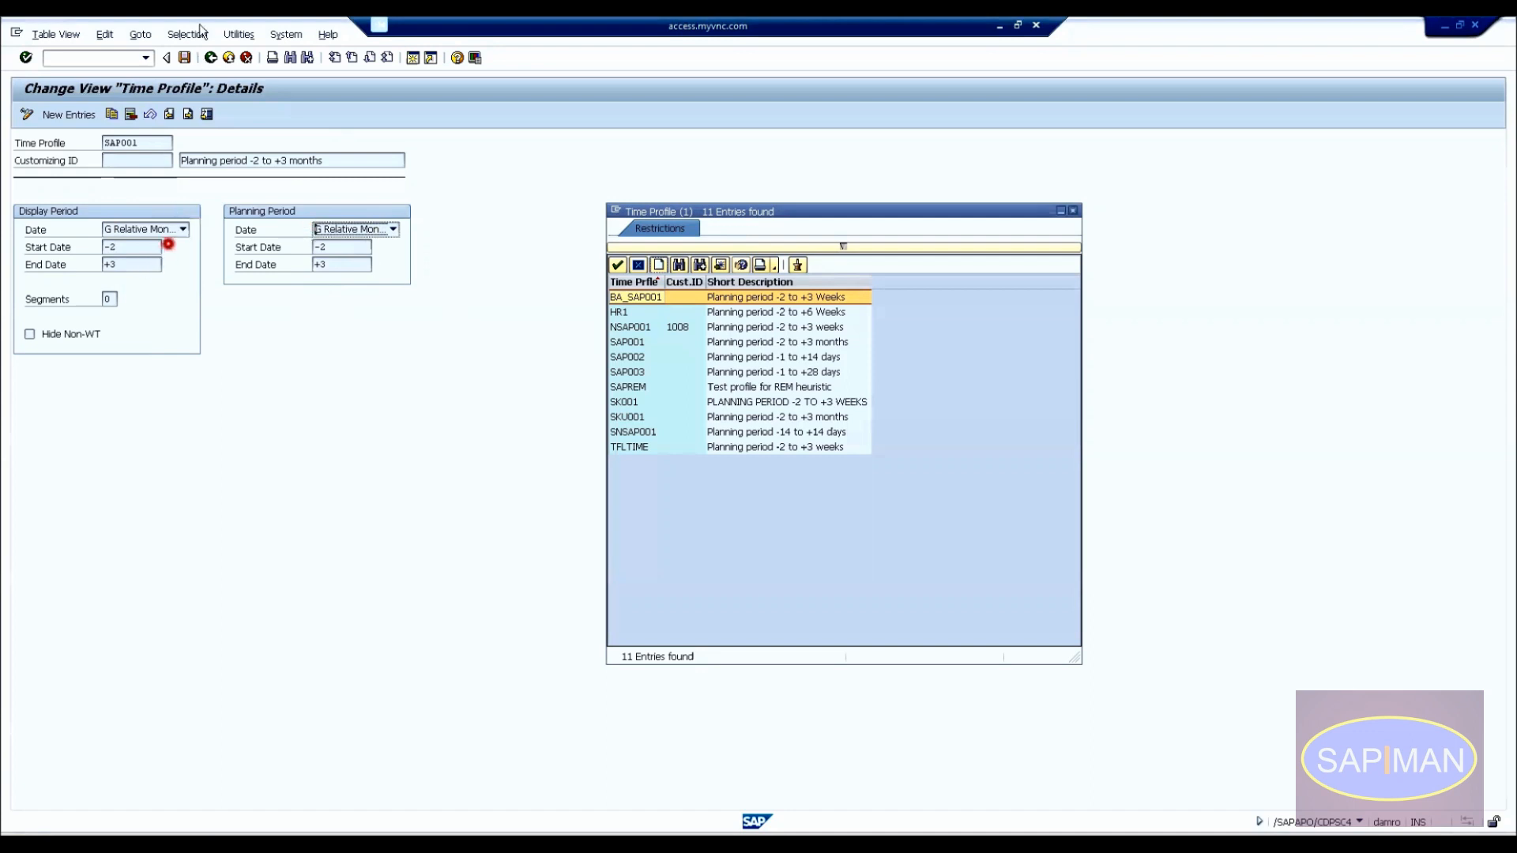
pyautogui.click(209, 58)
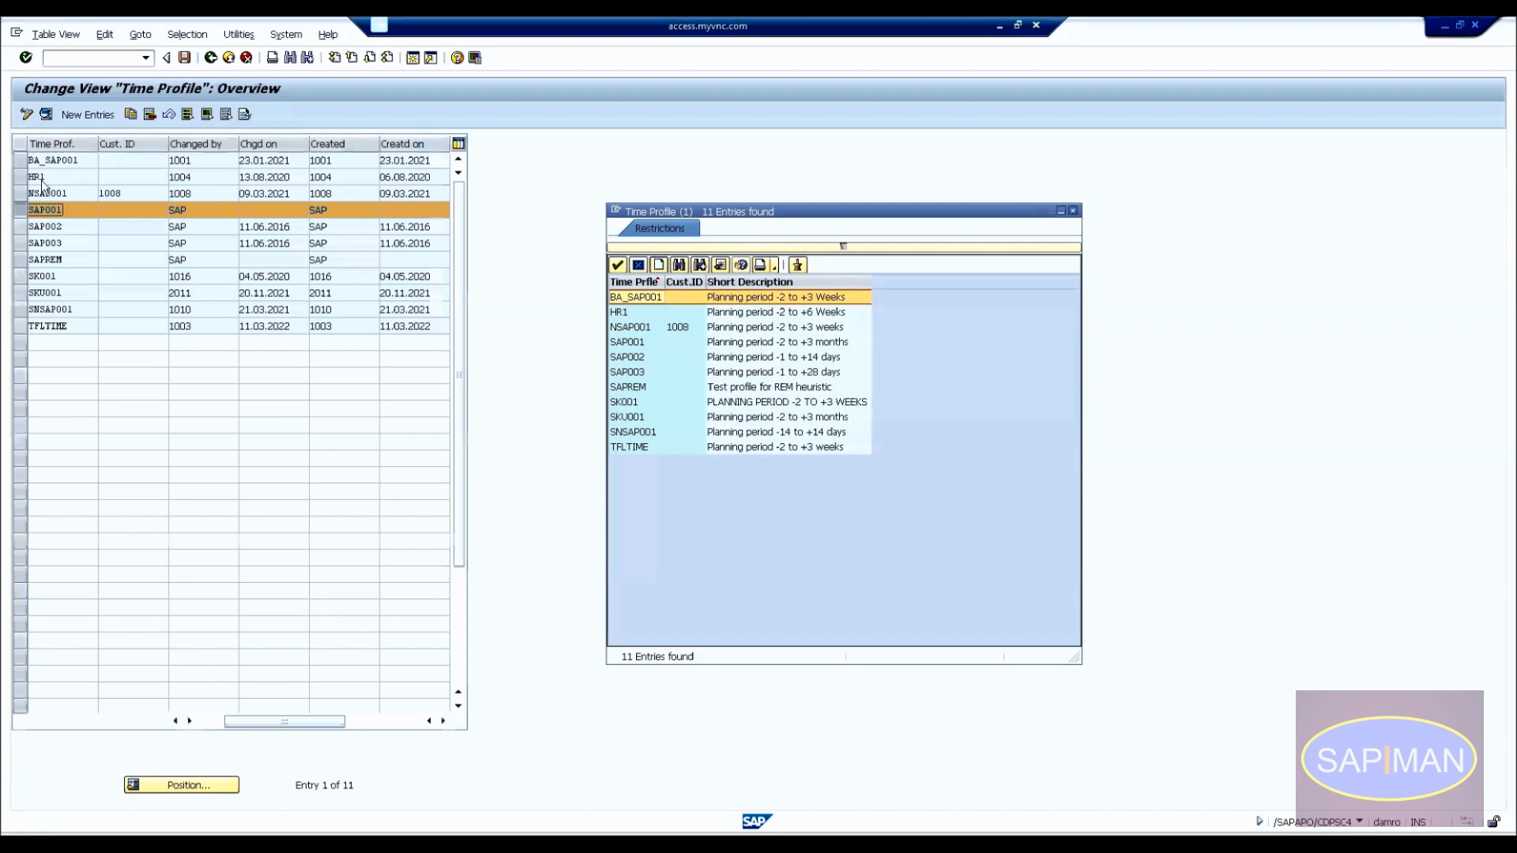
pyautogui.click(130, 115)
pyautogui.click(123, 249)
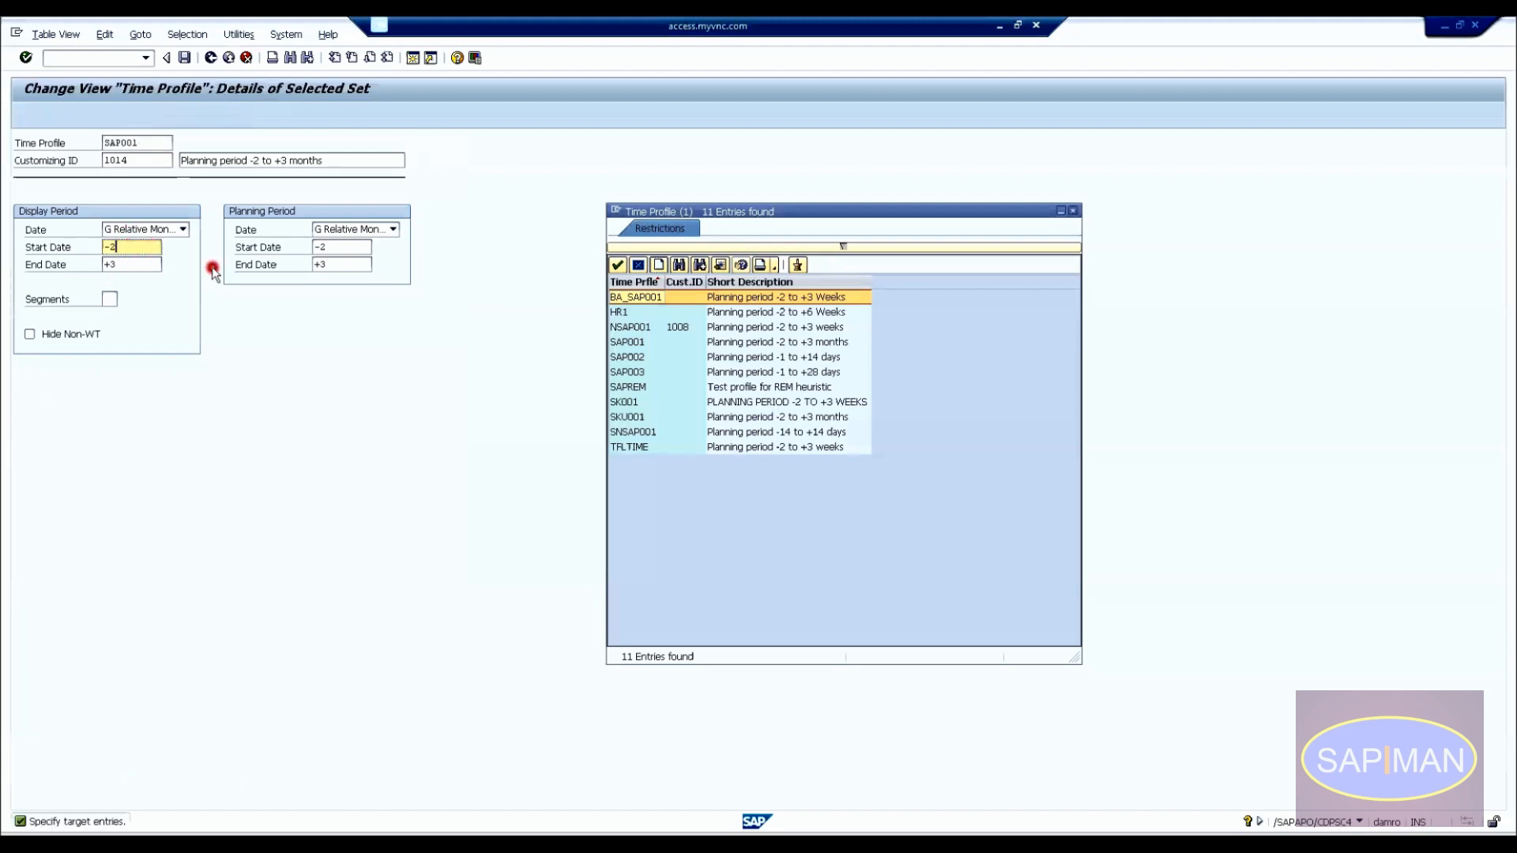
pyautogui.press('BackSpace')
pyautogui.press('Tab')
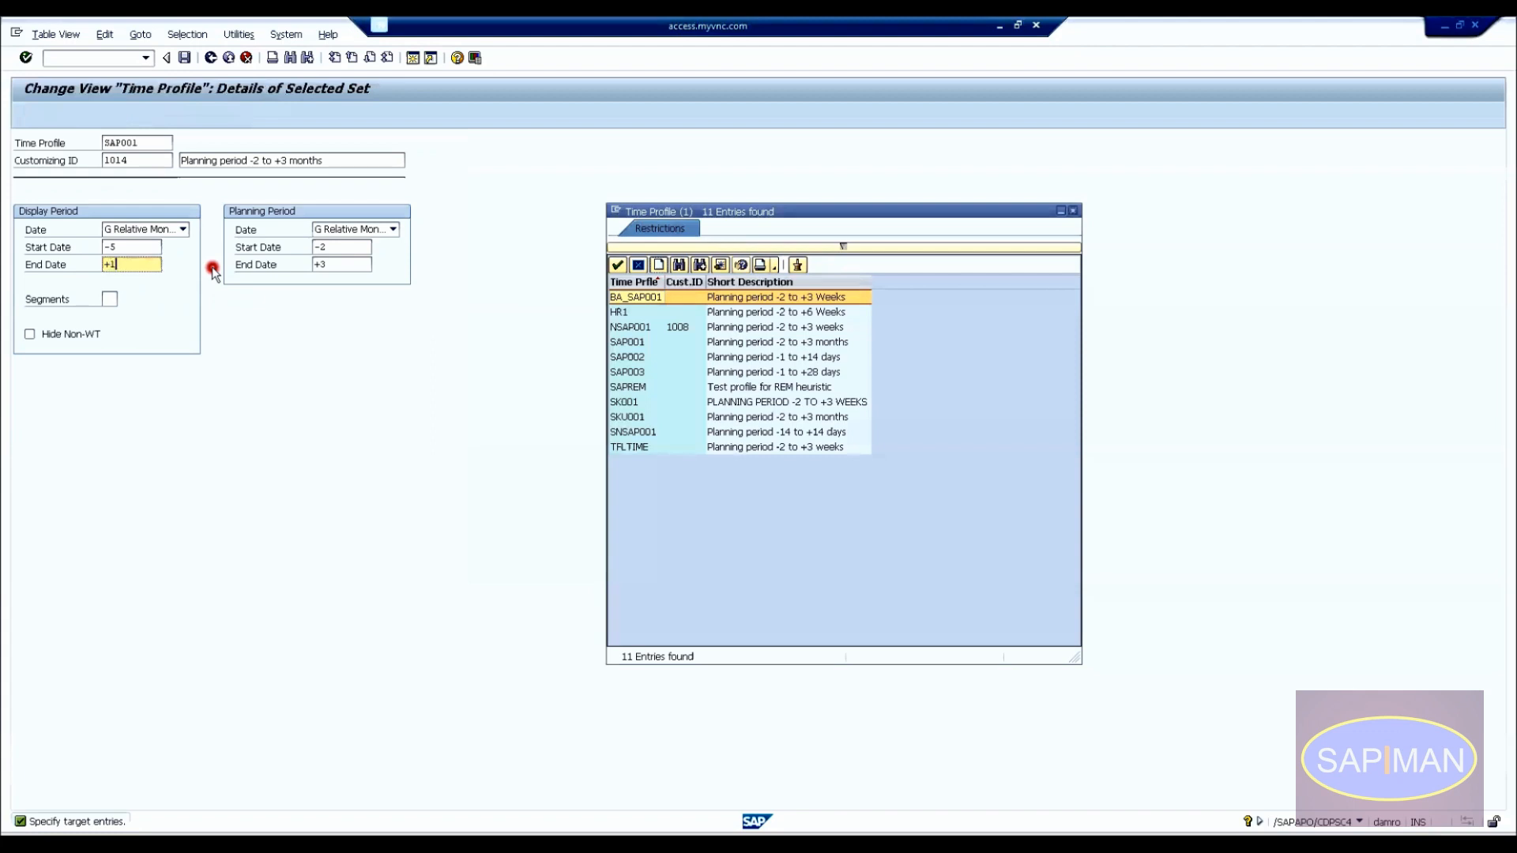
pyautogui.press('Return')
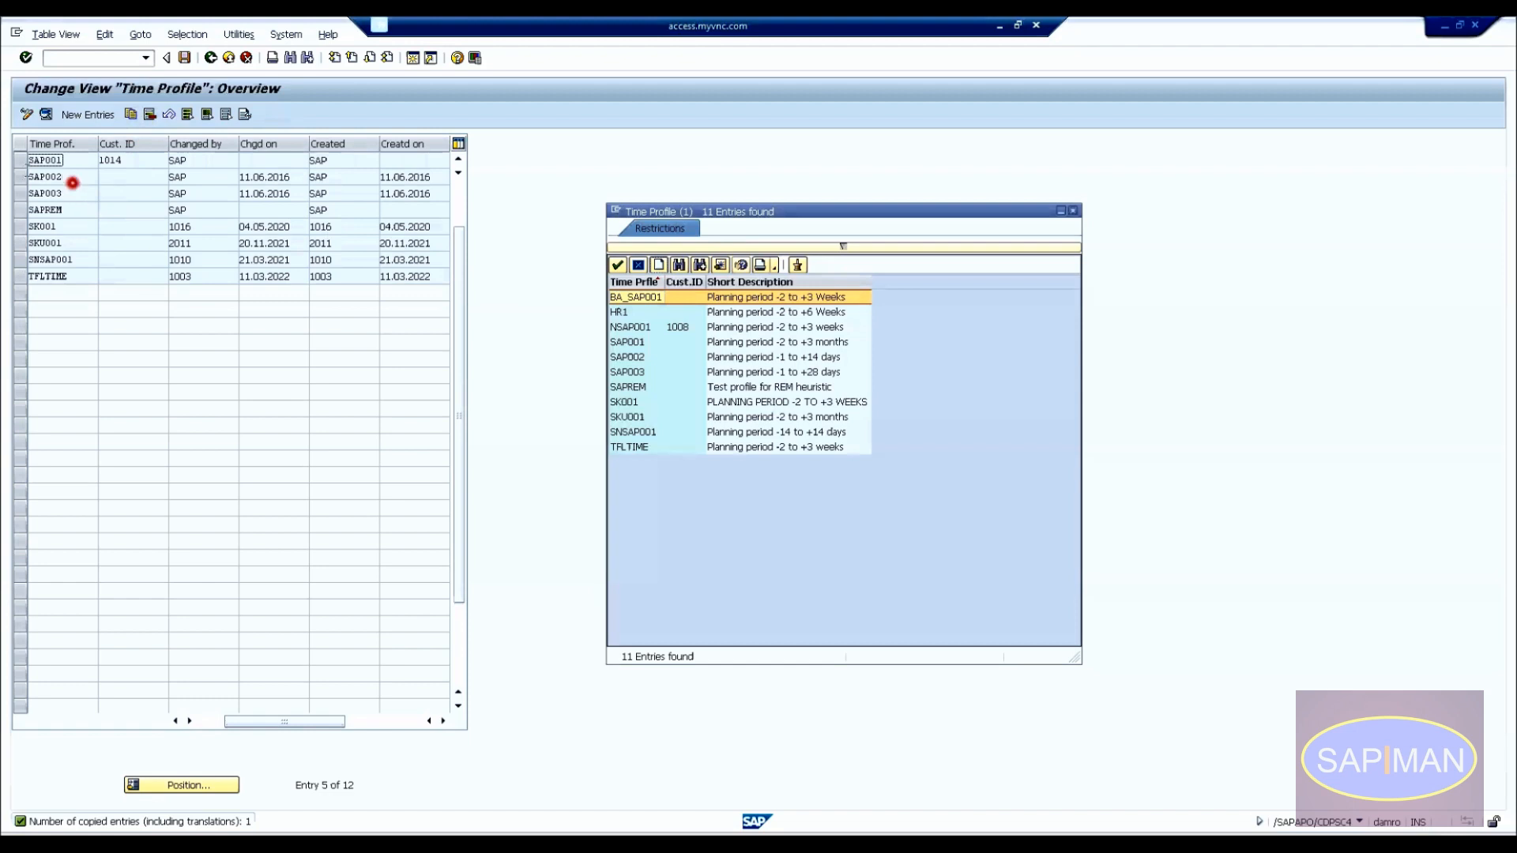
pyautogui.click(20, 159)
pyautogui.click(150, 115)
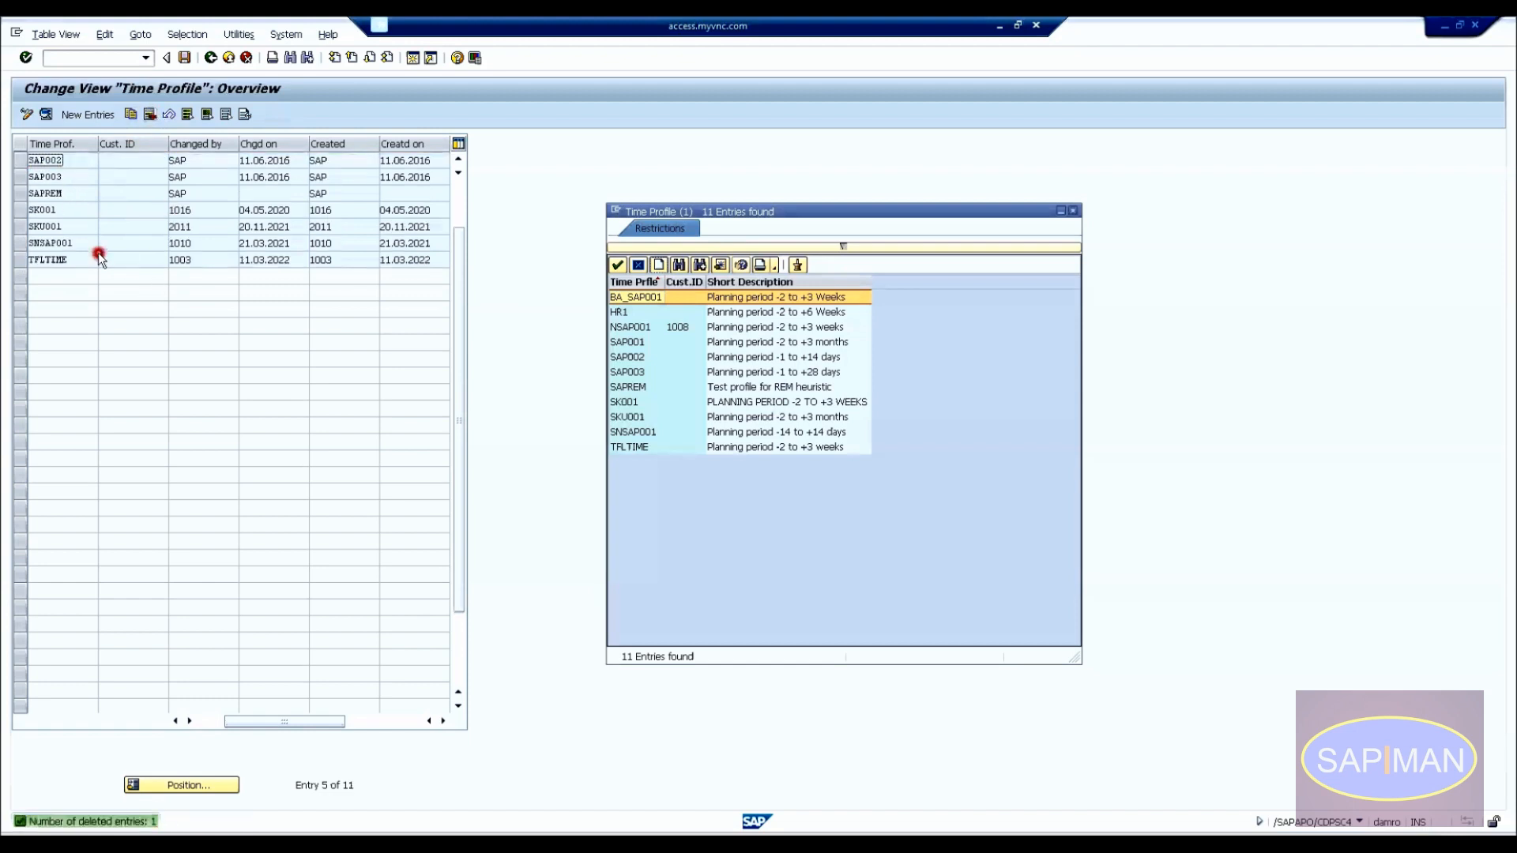
# Start a copy of time profile SAP001 and name the new profile ZSAP001.
pyautogui.click(462, 202)
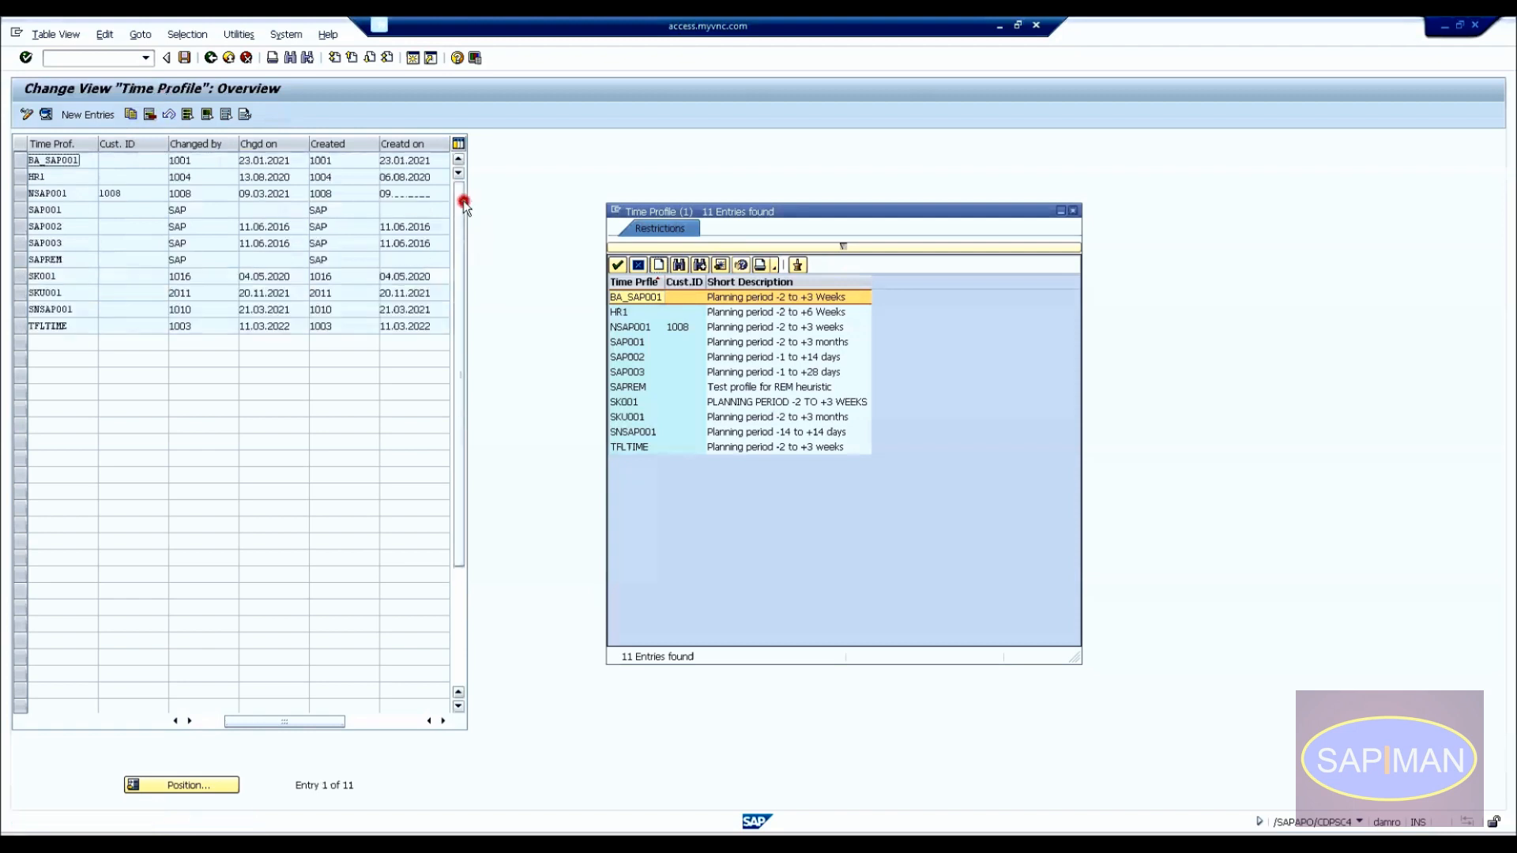
pyautogui.click(24, 209)
pyautogui.click(21, 210)
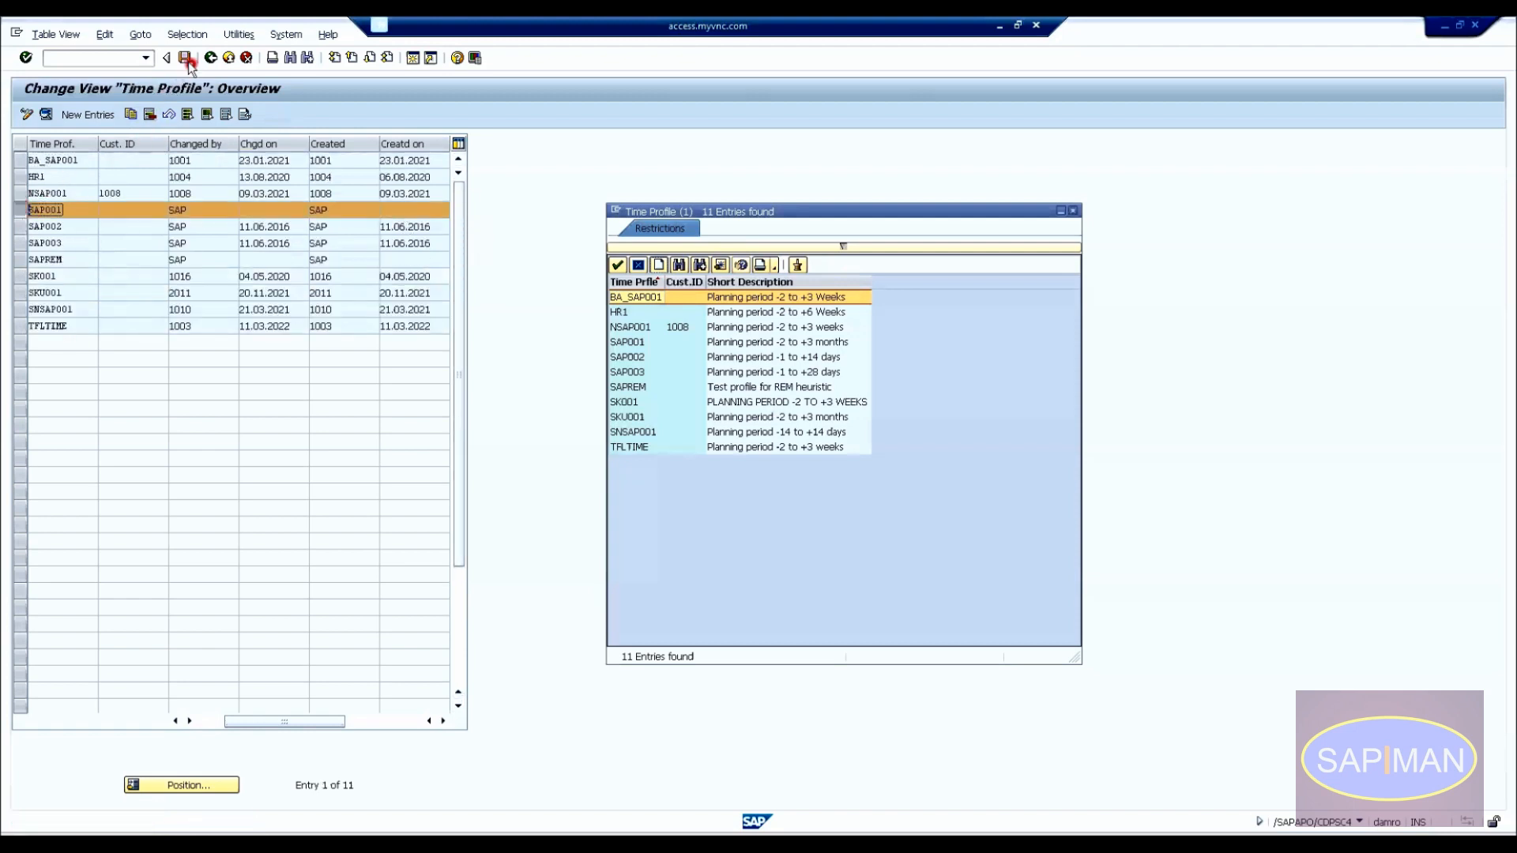
pyautogui.click(131, 113)
pyautogui.click(210, 139)
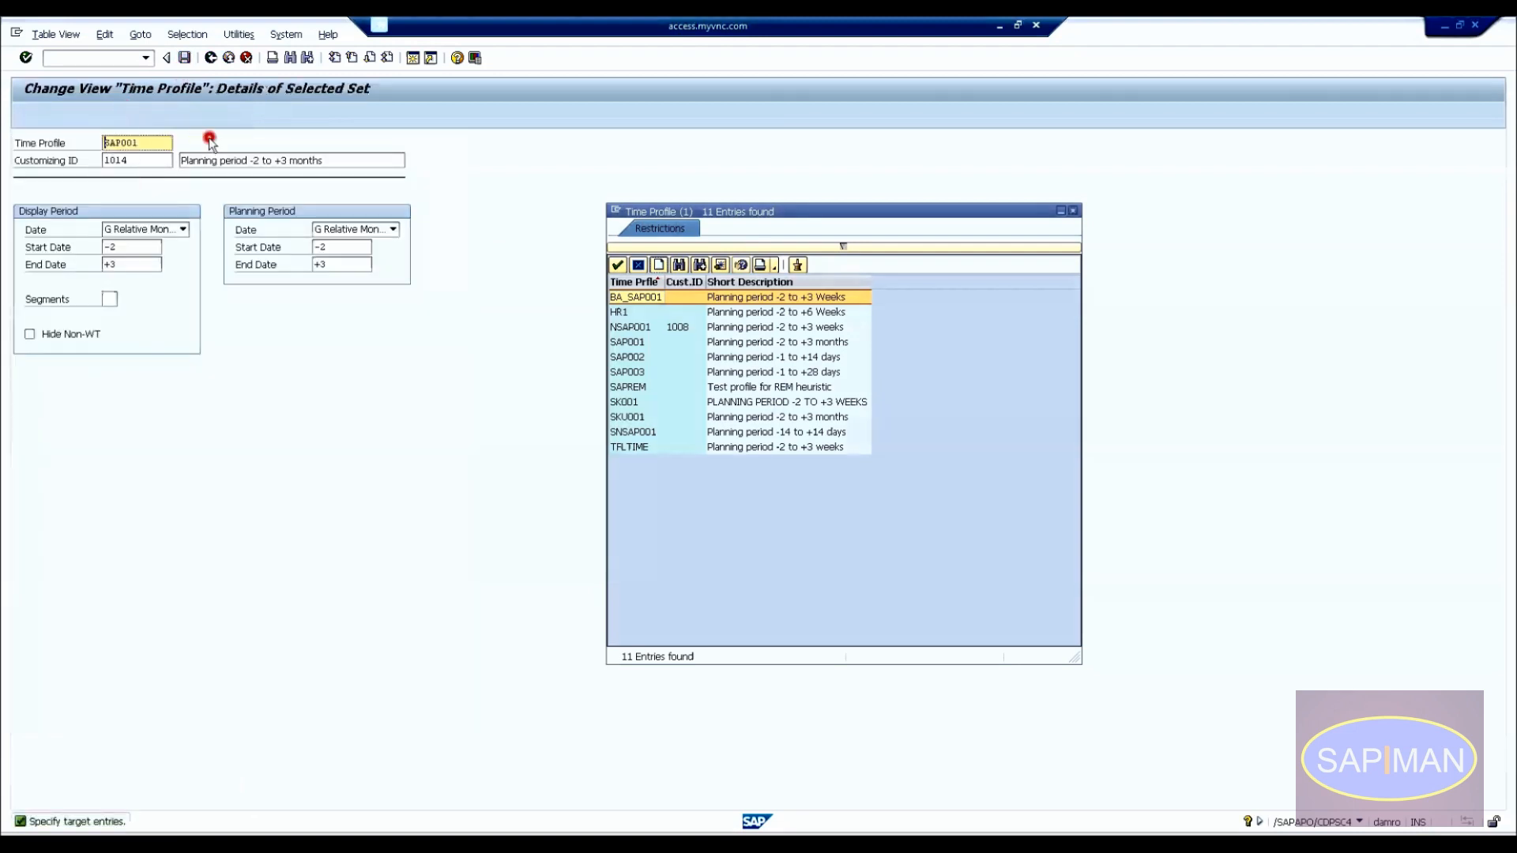
pyautogui.write('Z')
# Set both the display period and the planning period of ZSAP001 to start date -5 and end date +10.
pyautogui.click(142, 248)
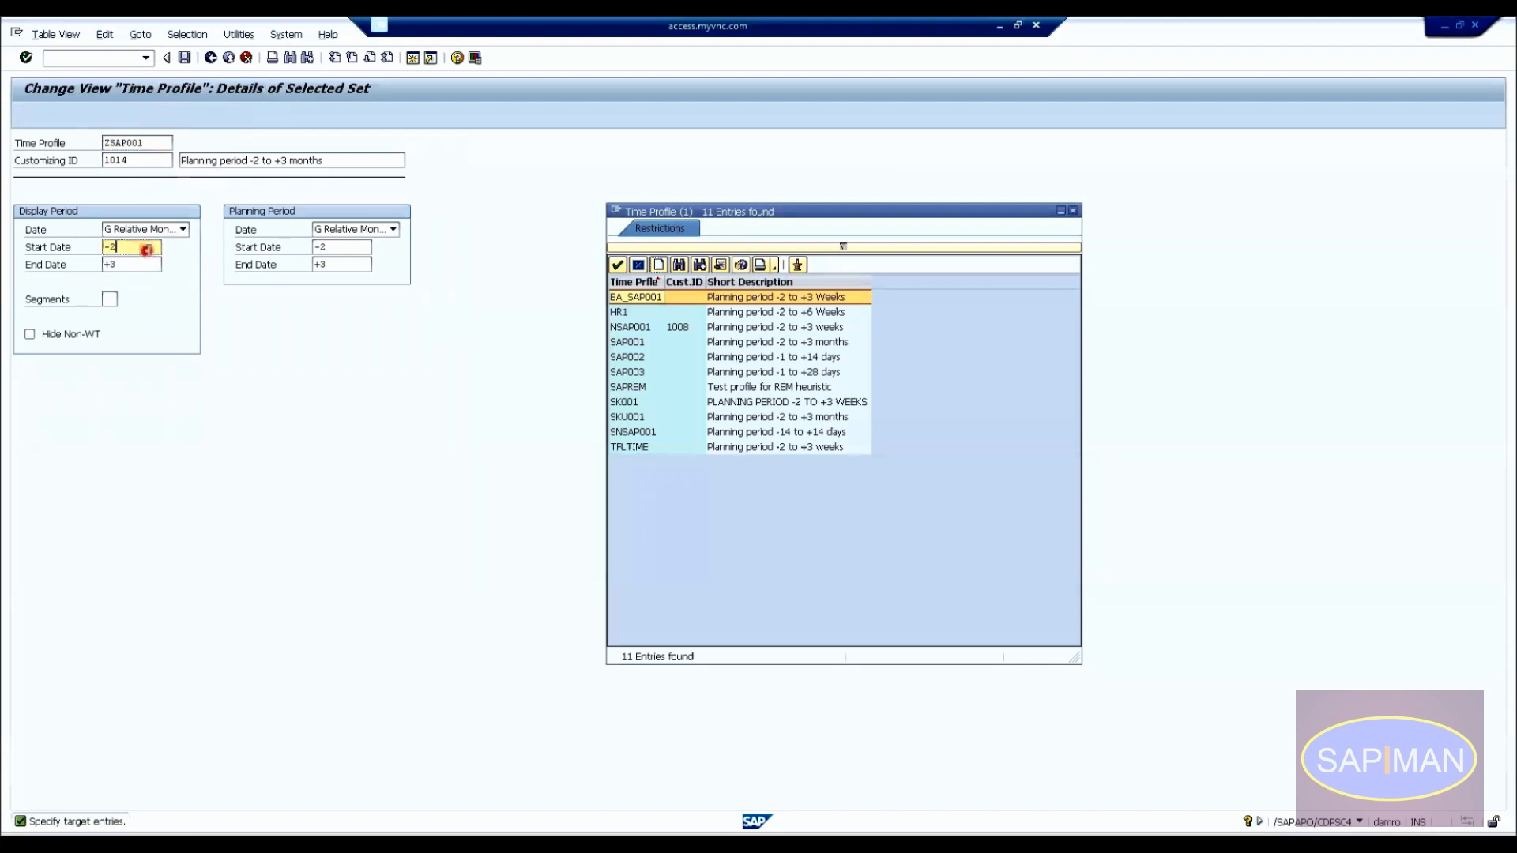
pyautogui.press('BackSpace')
pyautogui.write('5')
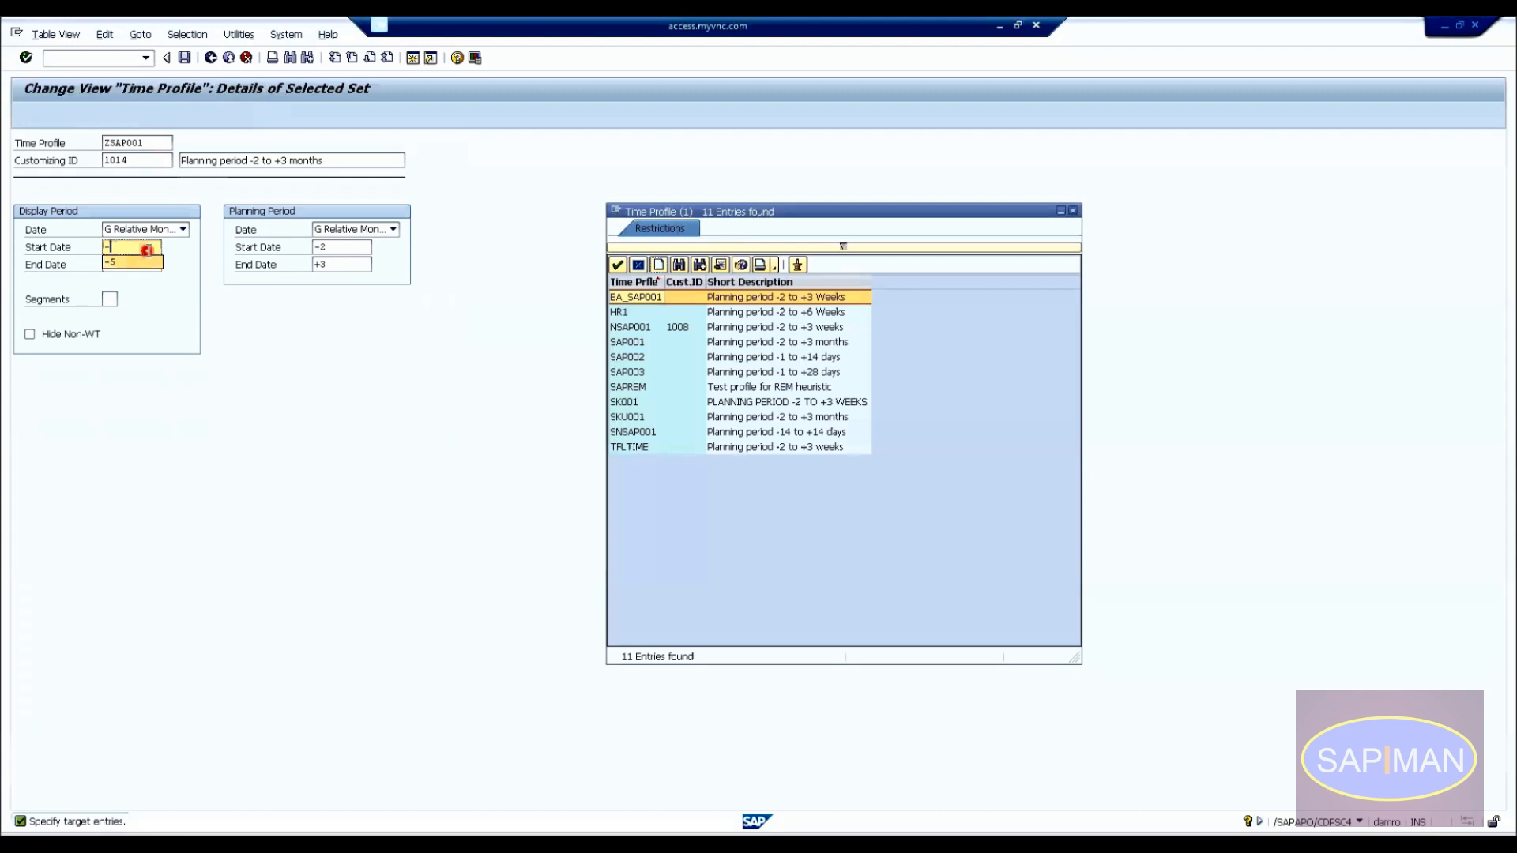
pyautogui.press('Tab')
pyautogui.press('BackSpace')
pyautogui.write('10')
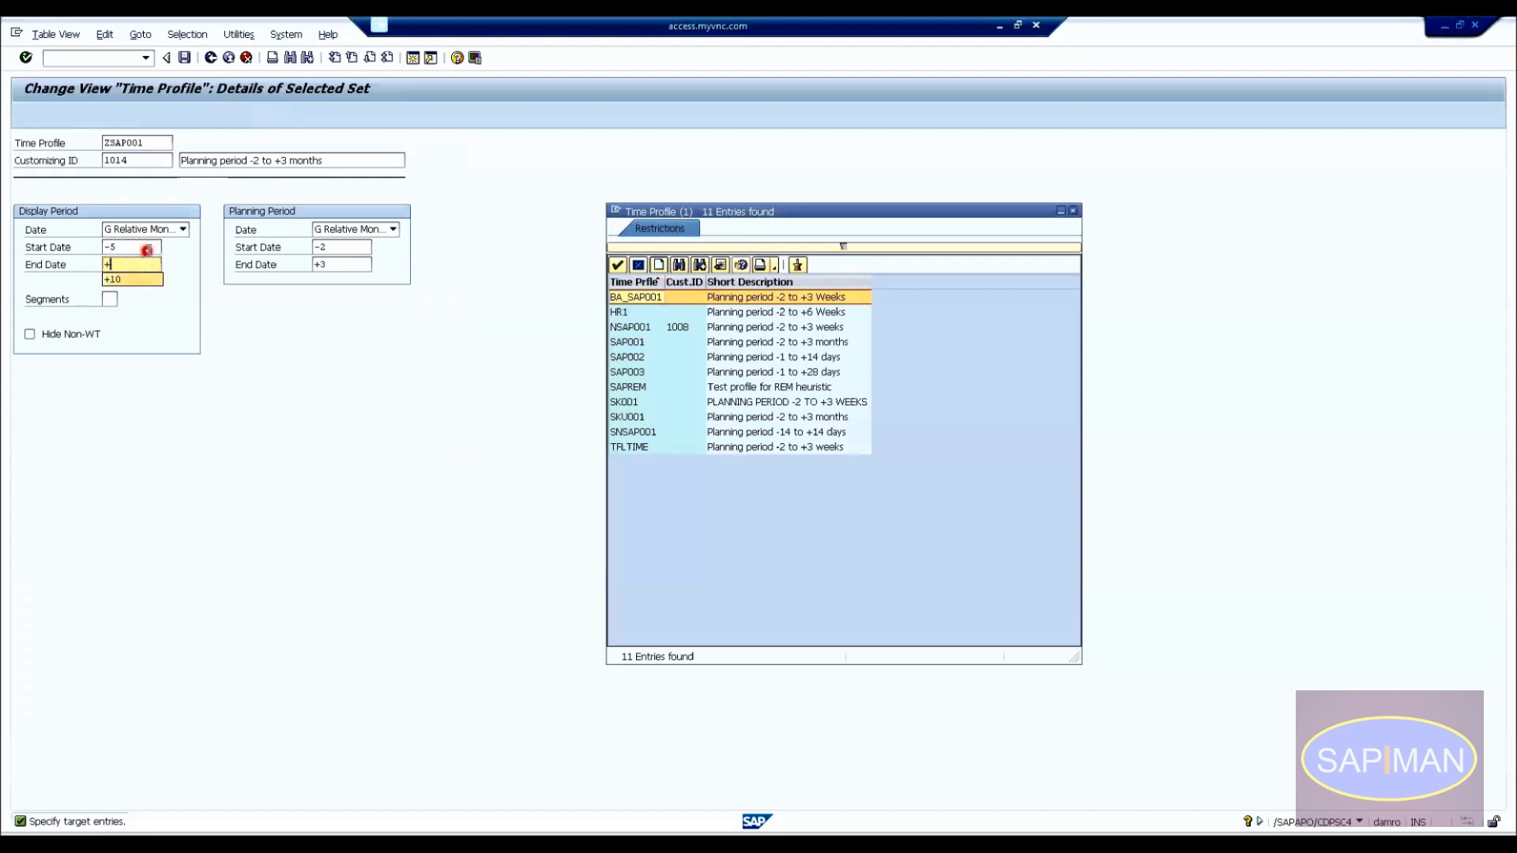
pyautogui.press('Tab')
pyautogui.click(358, 248)
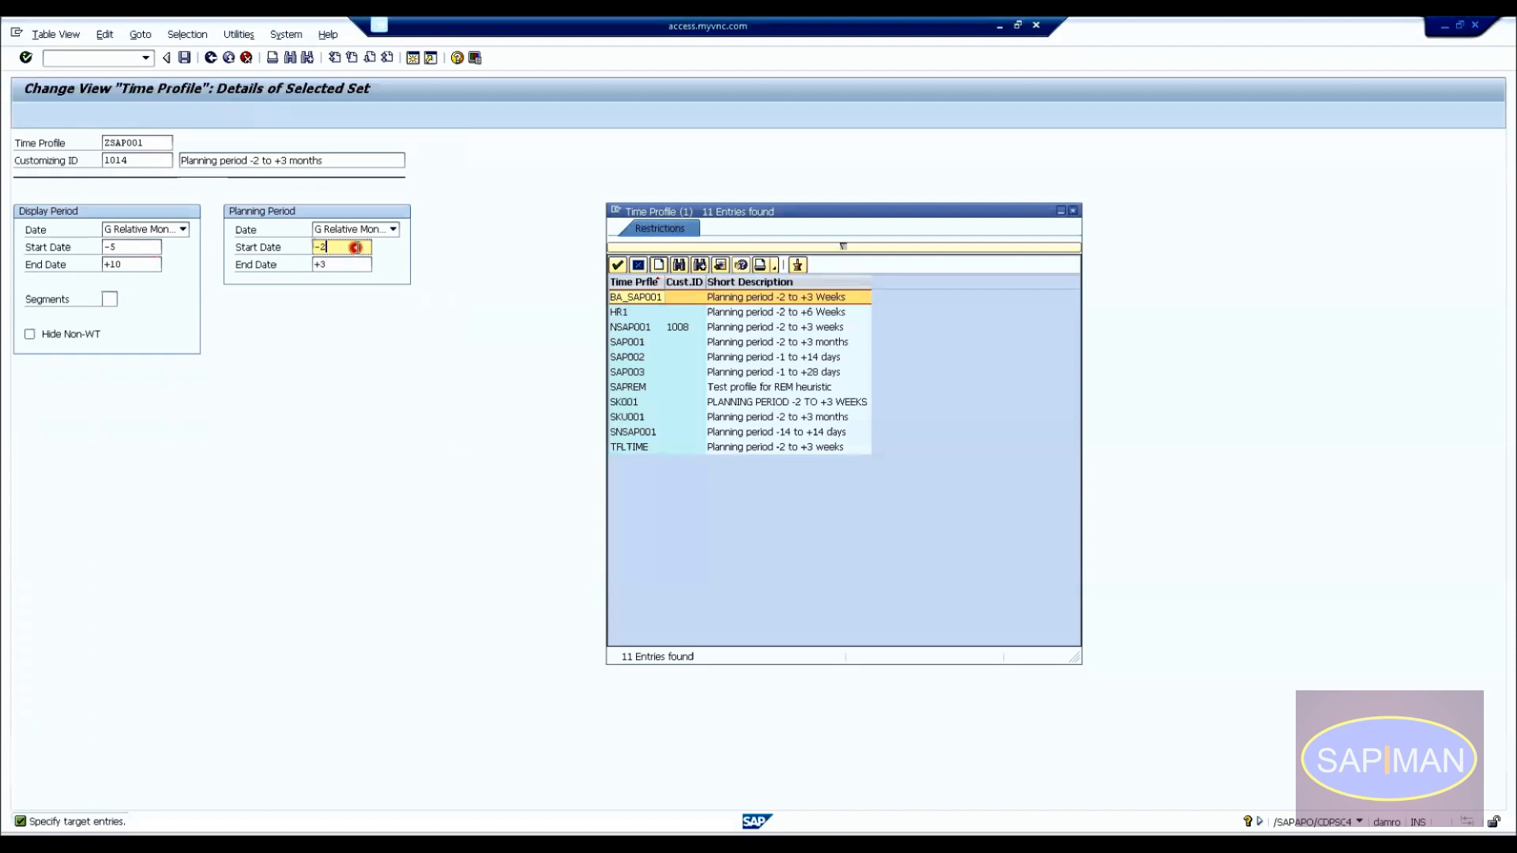
pyautogui.press('Tab')
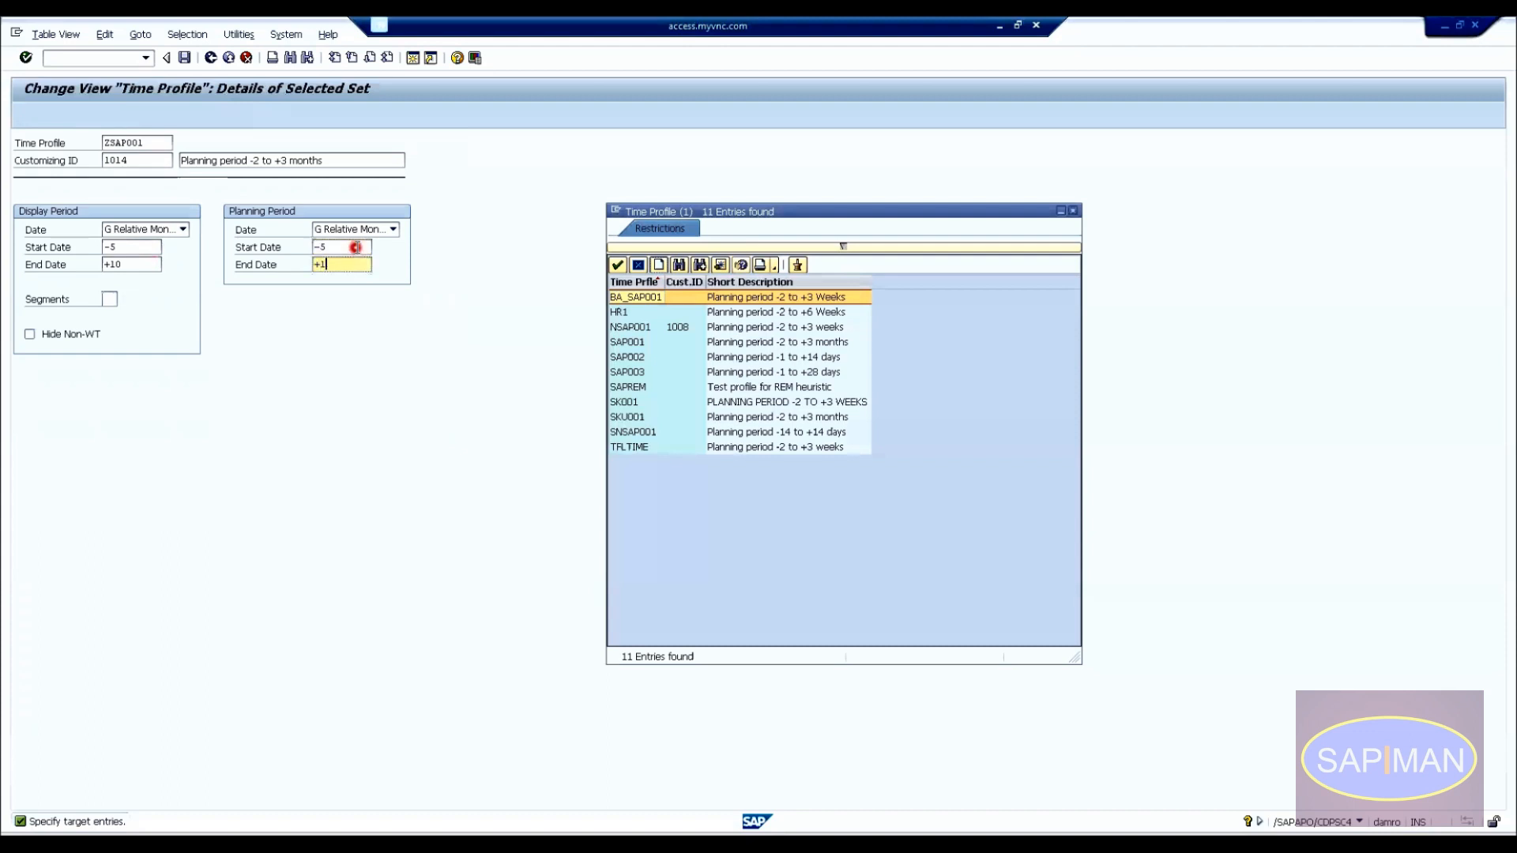
# Change the description of ZSAP001 to "Planning period -5 to +10 months" and confirm the copy.
pyautogui.click(264, 160)
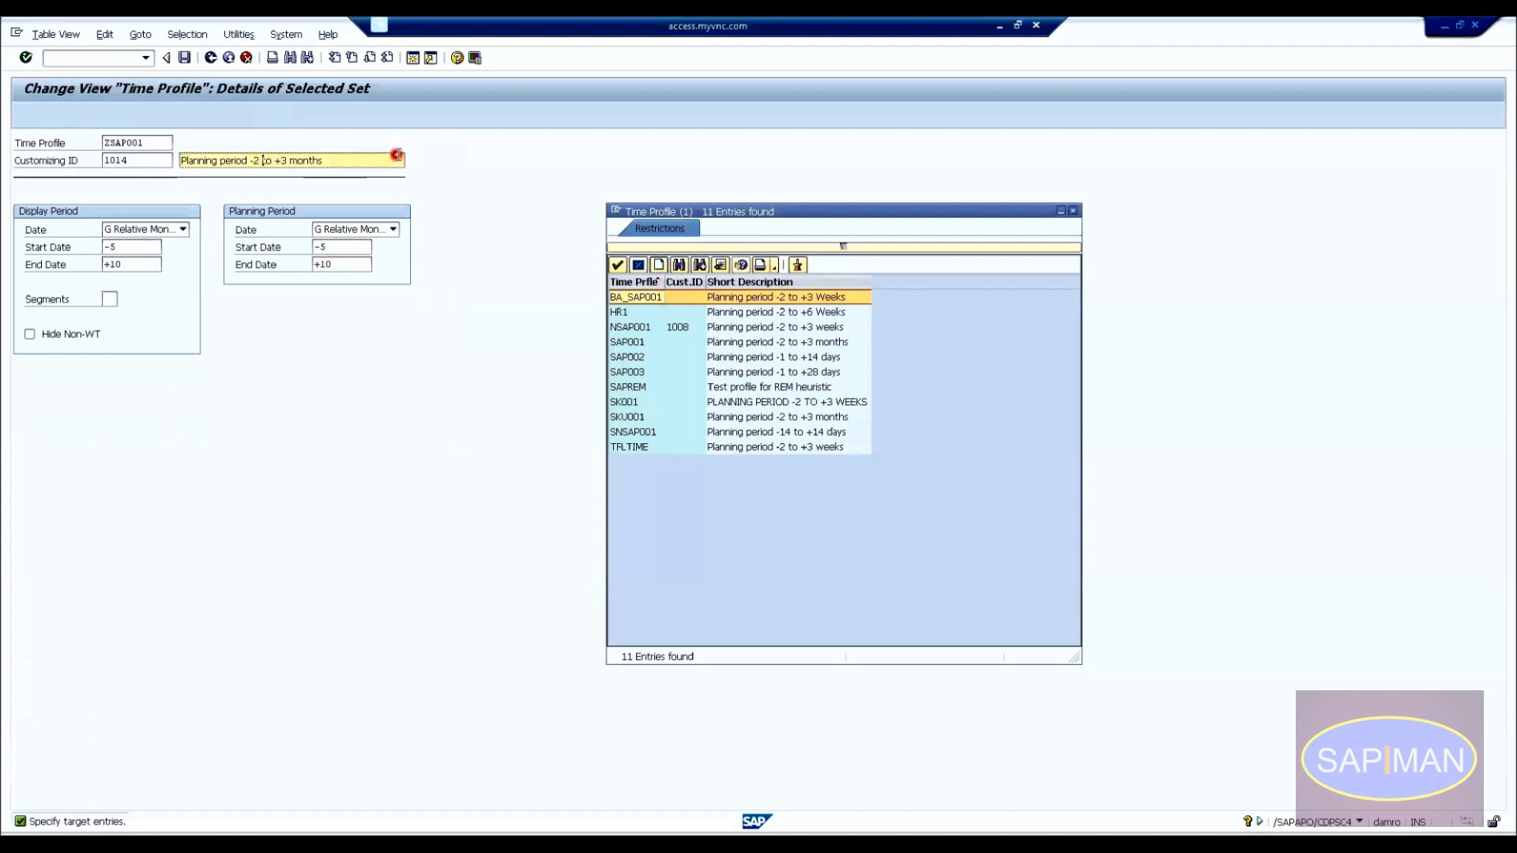
pyautogui.press('BackSpace')
pyautogui.press('BackSpace')
pyautogui.write('5')
pyautogui.click(289, 158)
pyautogui.press('Delete')
pyautogui.write('1')
pyautogui.press('Return')
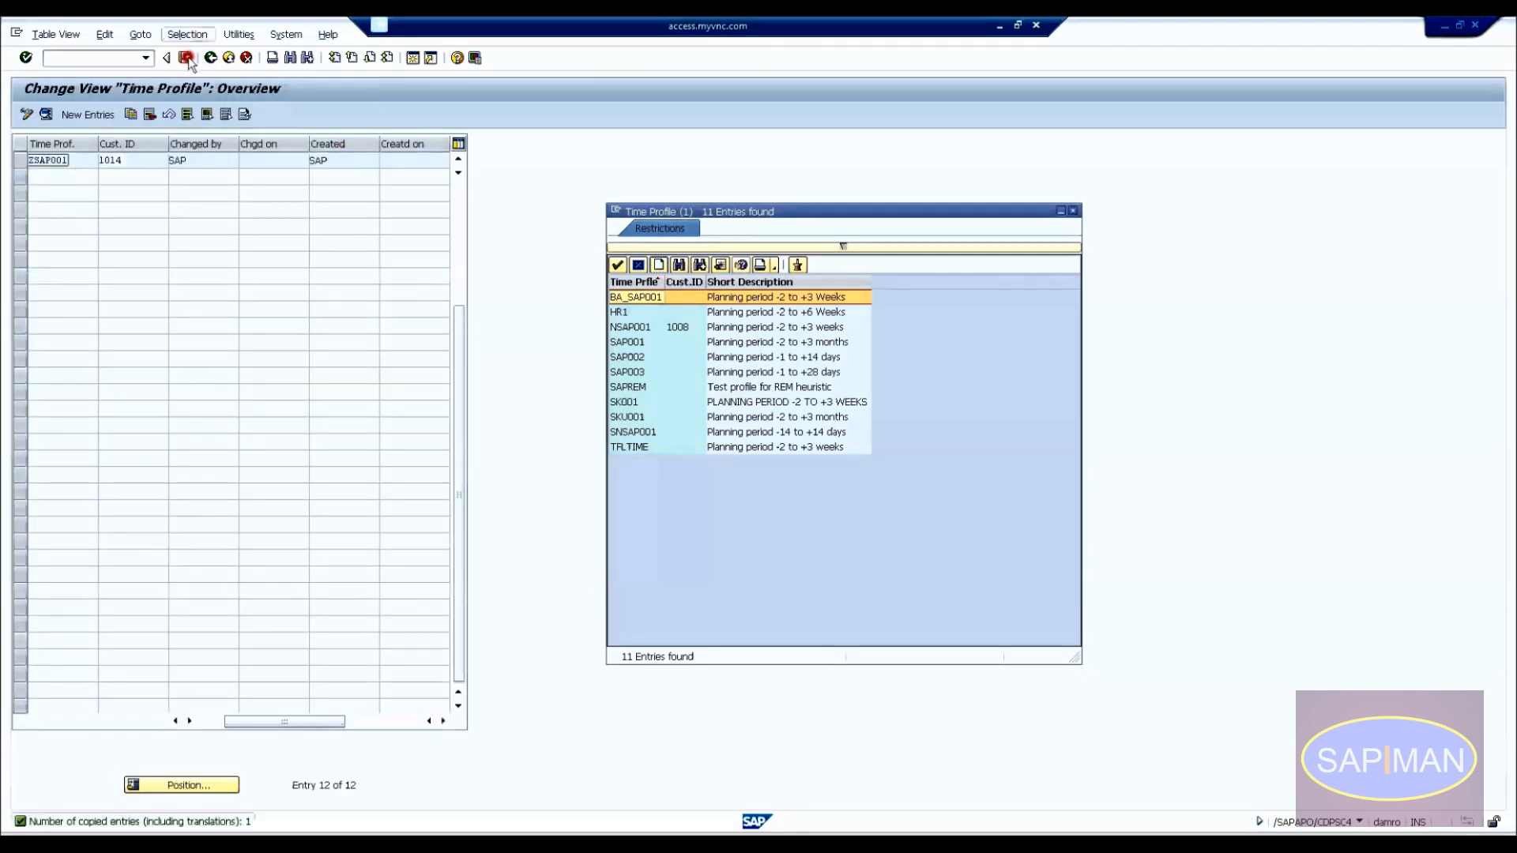
# Save the new time profile in a new customizing request with the short description "PPDS : Time Profile".
pyautogui.click(185, 59)
pyautogui.click(303, 285)
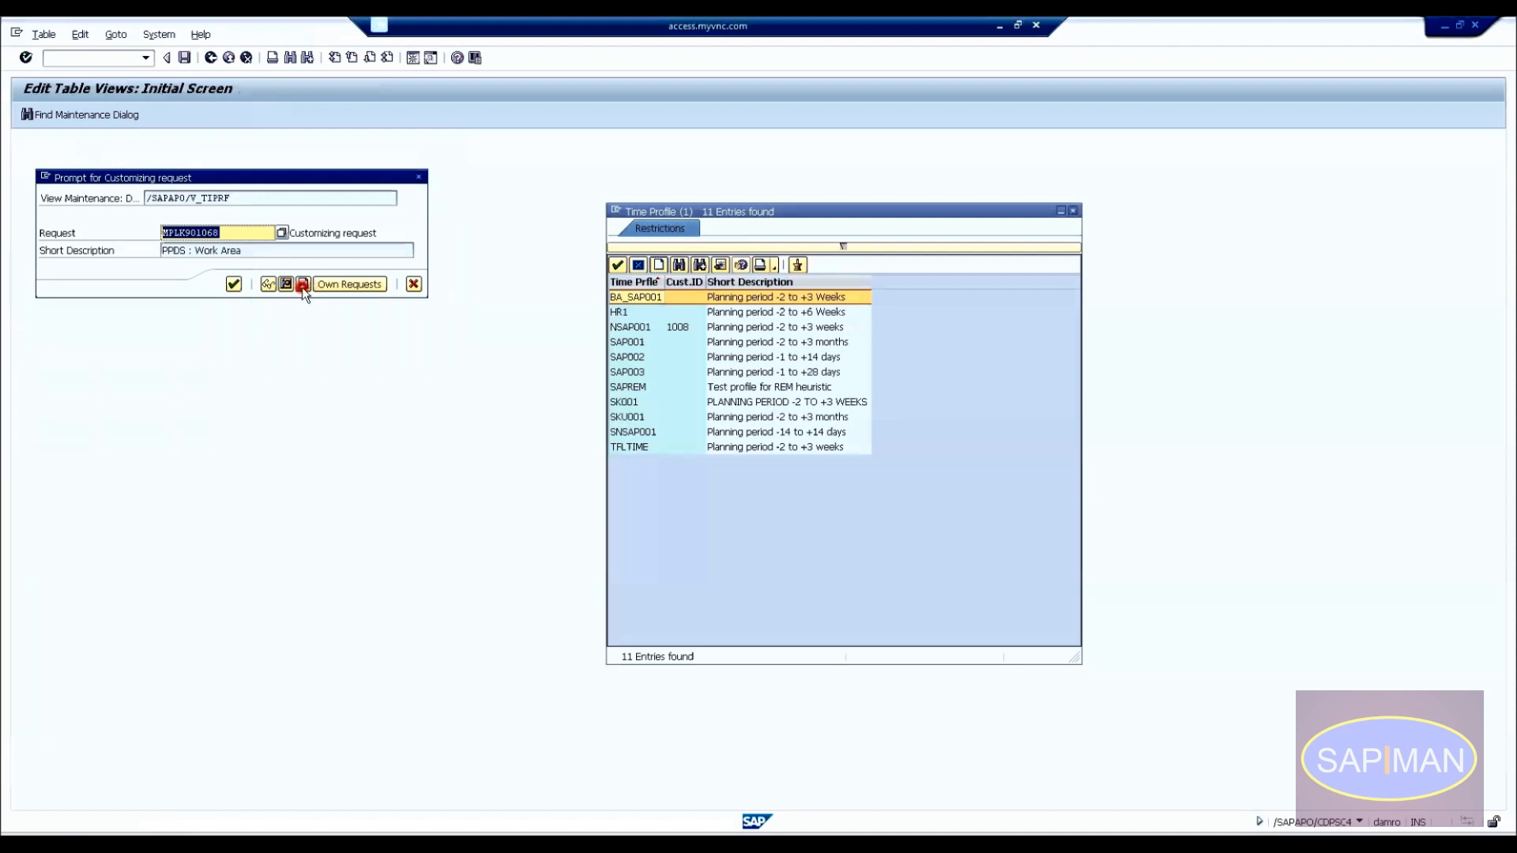
pyautogui.write('PPDS : Time Pr')
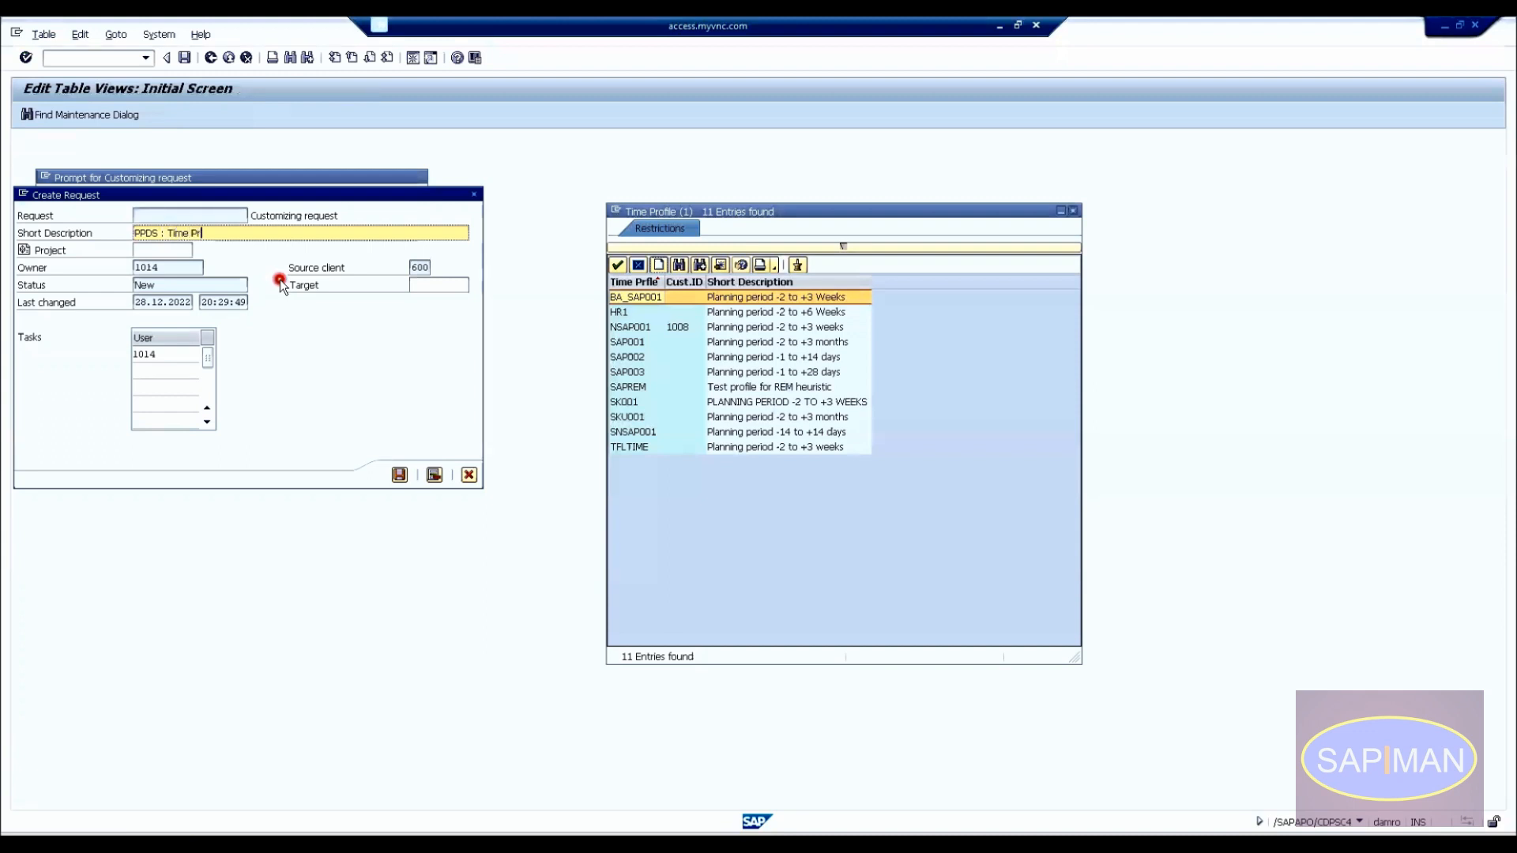
pyautogui.write('le')
pyautogui.press('Return')
pyautogui.press('Return')
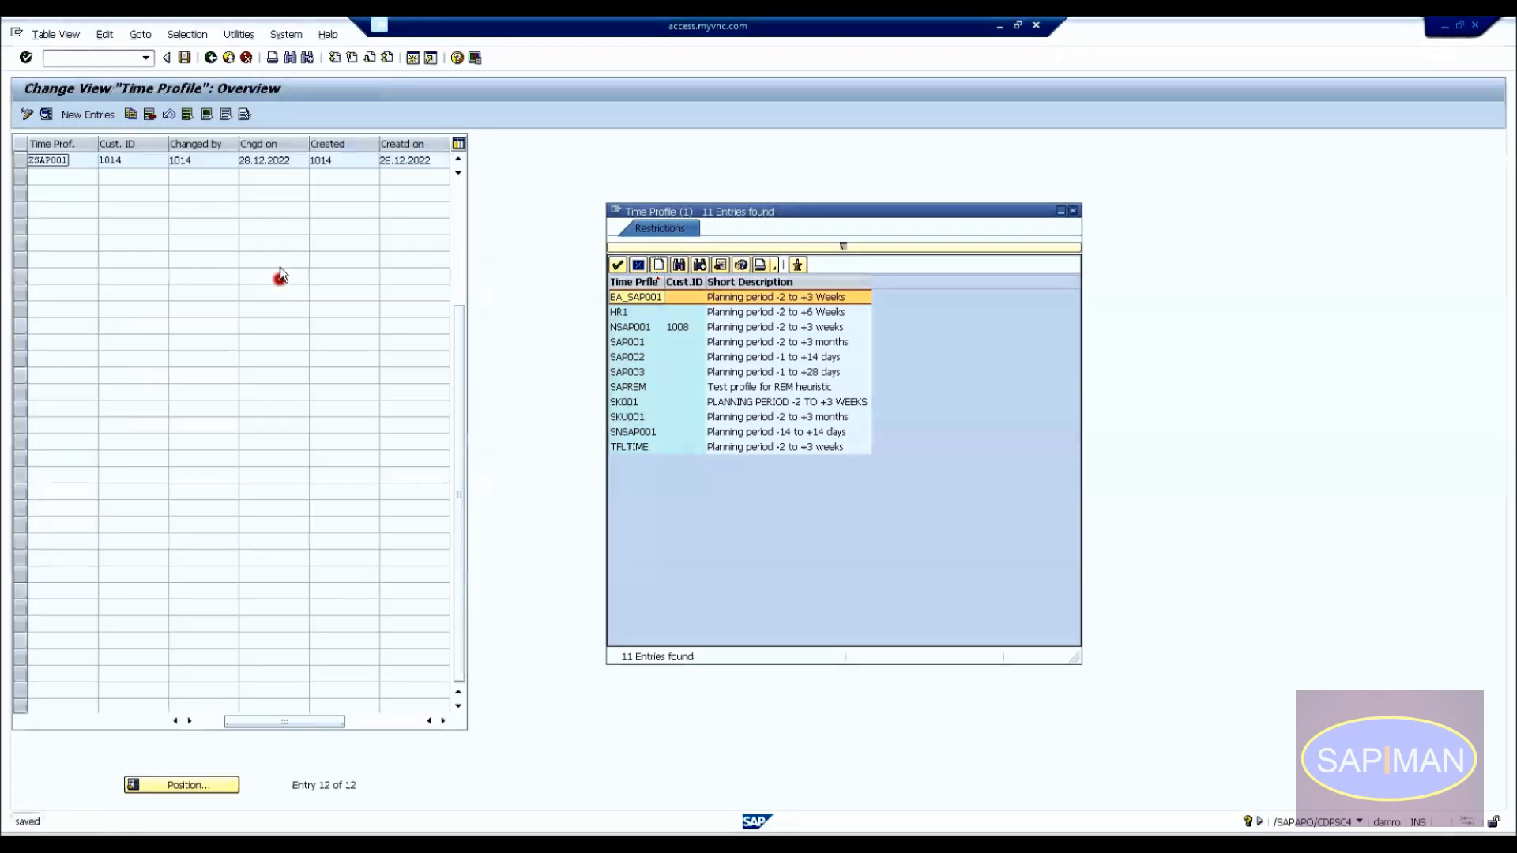
# Return to the planning board access screen and choose ZSAP001 as the time profile from the value help.
pyautogui.click(210, 57)
pyautogui.click(210, 58)
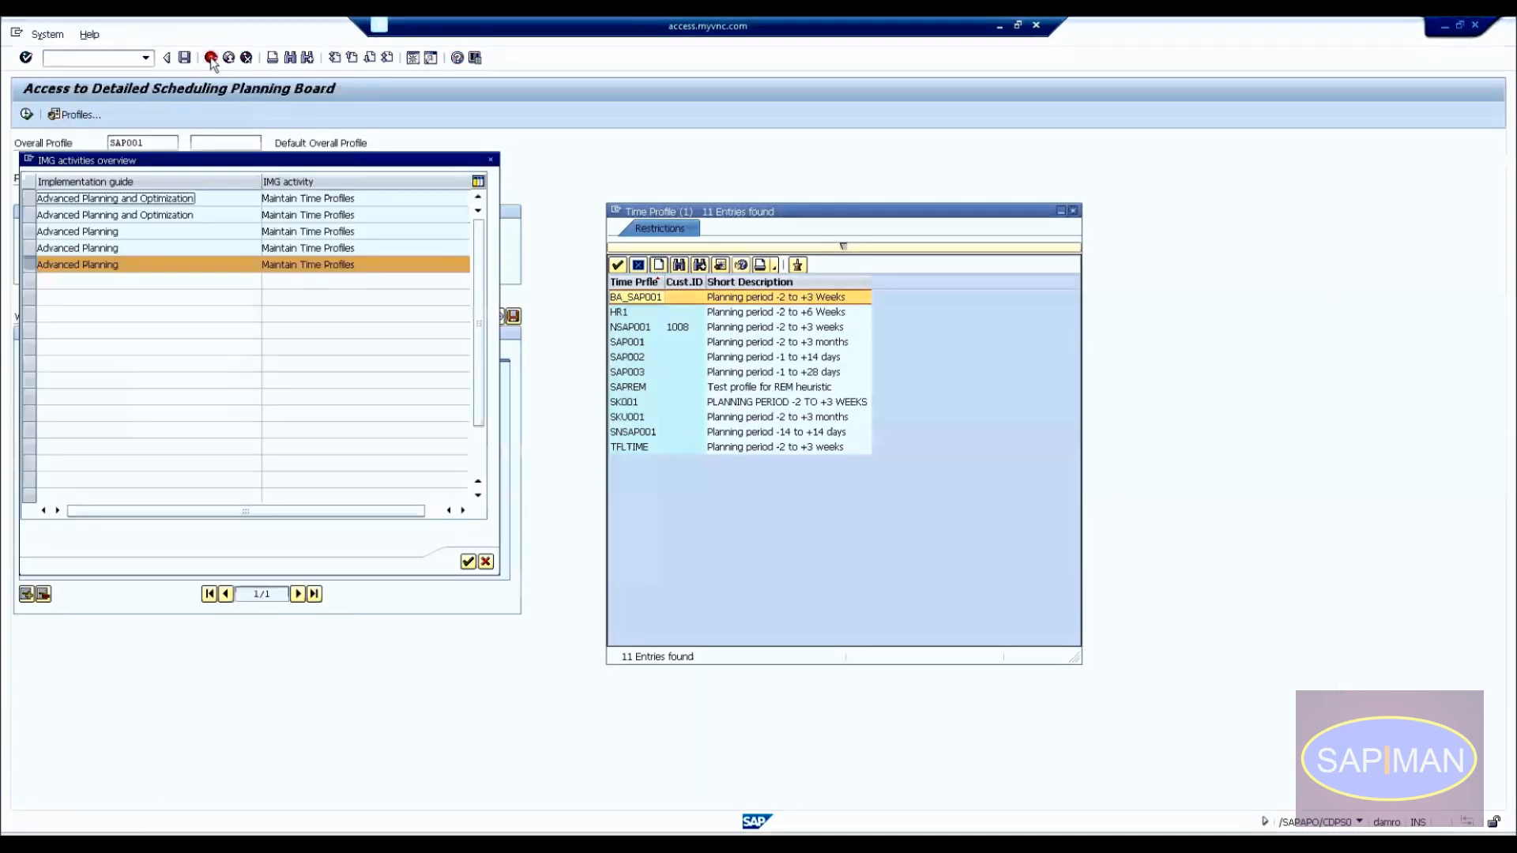
pyautogui.click(489, 164)
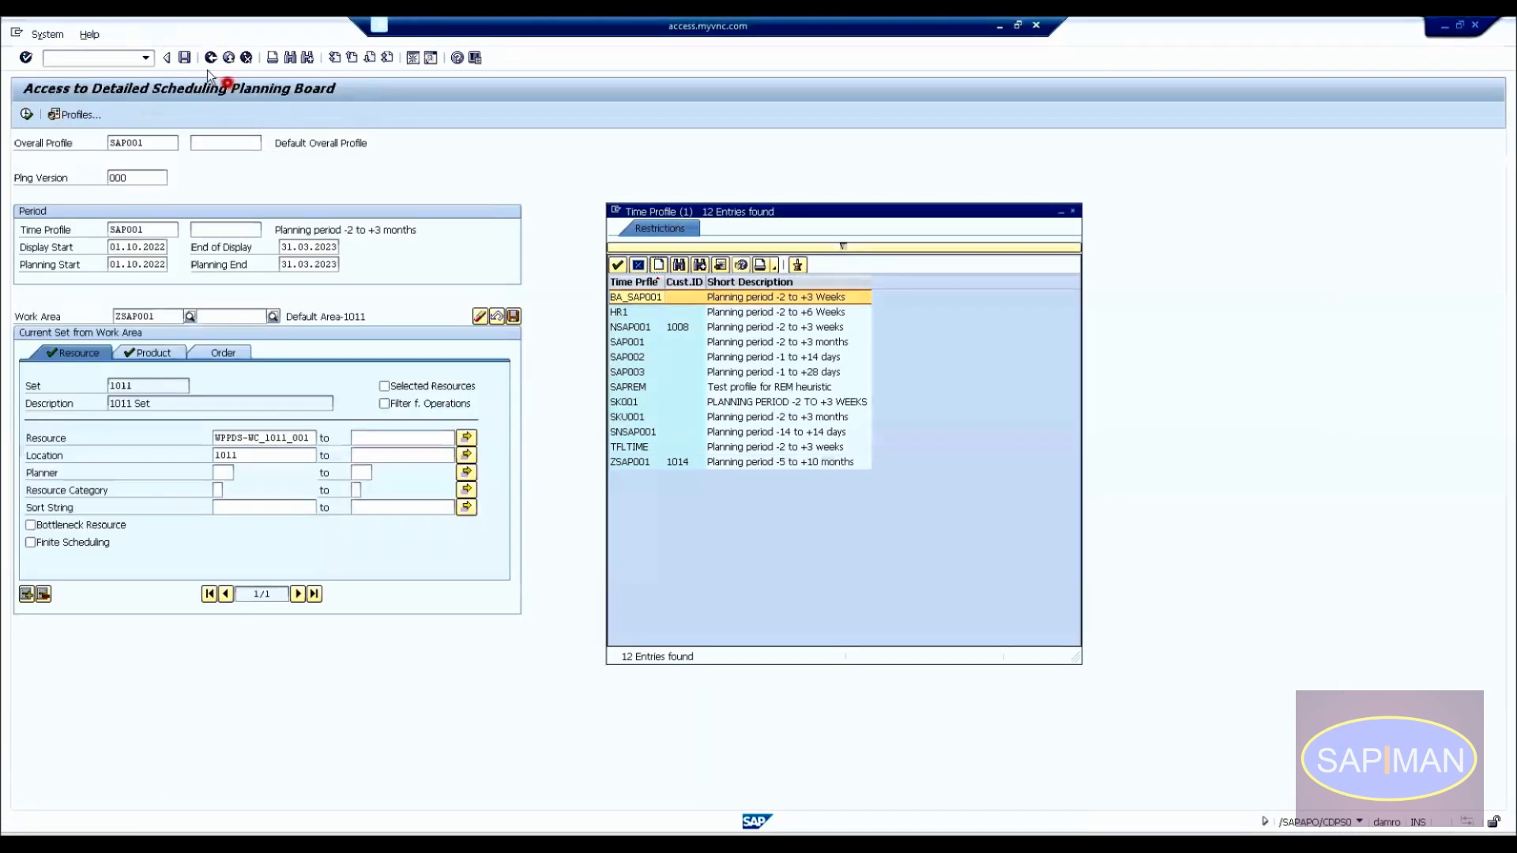
pyautogui.click(661, 387)
pyautogui.click(687, 452)
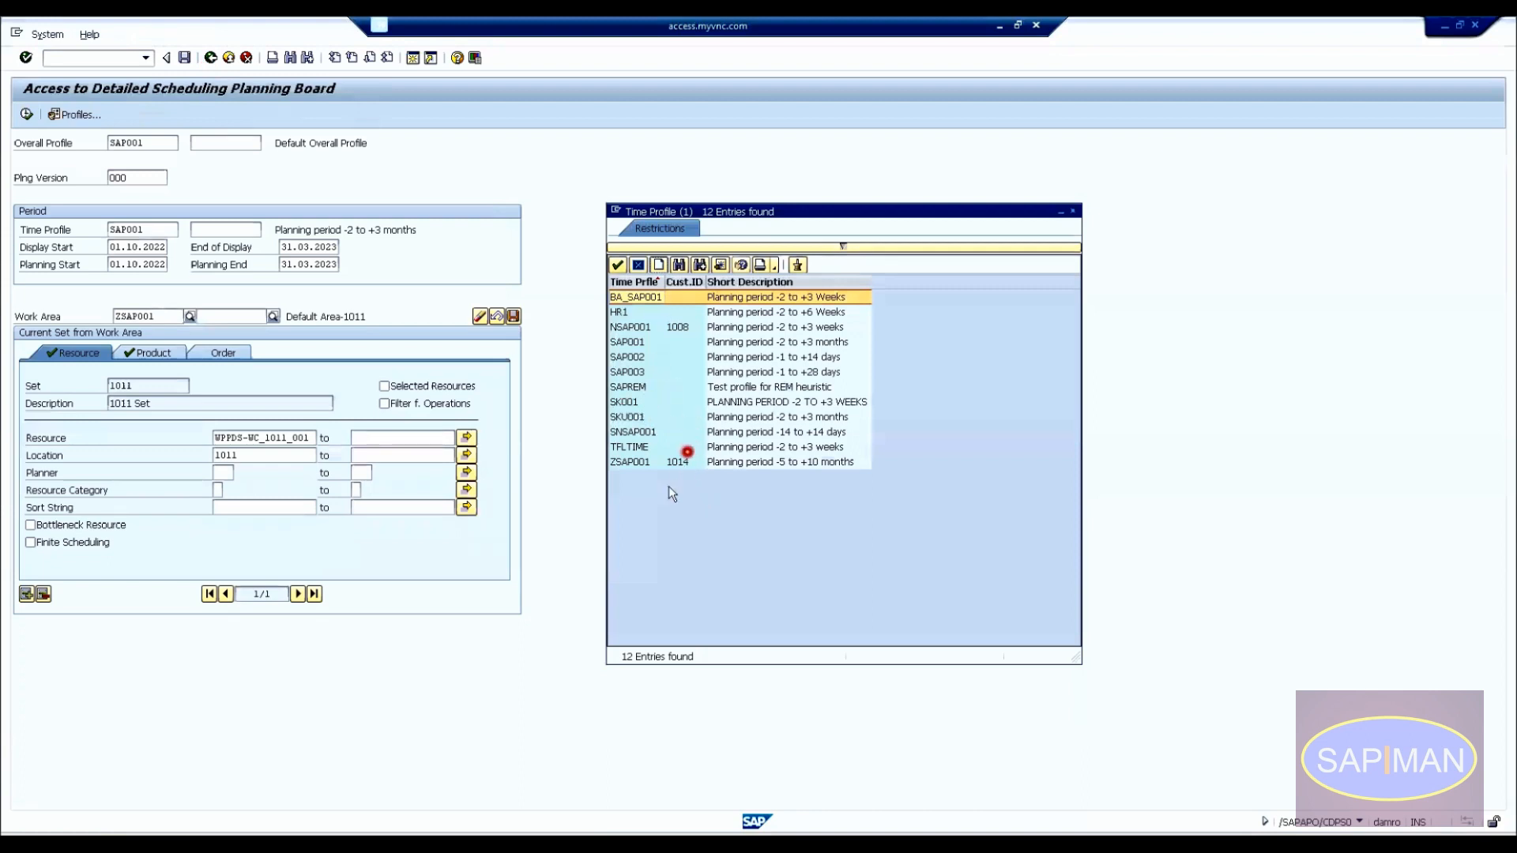
pyautogui.doubleClick(642, 462)
pyautogui.click(811, 425)
pyautogui.click(162, 227)
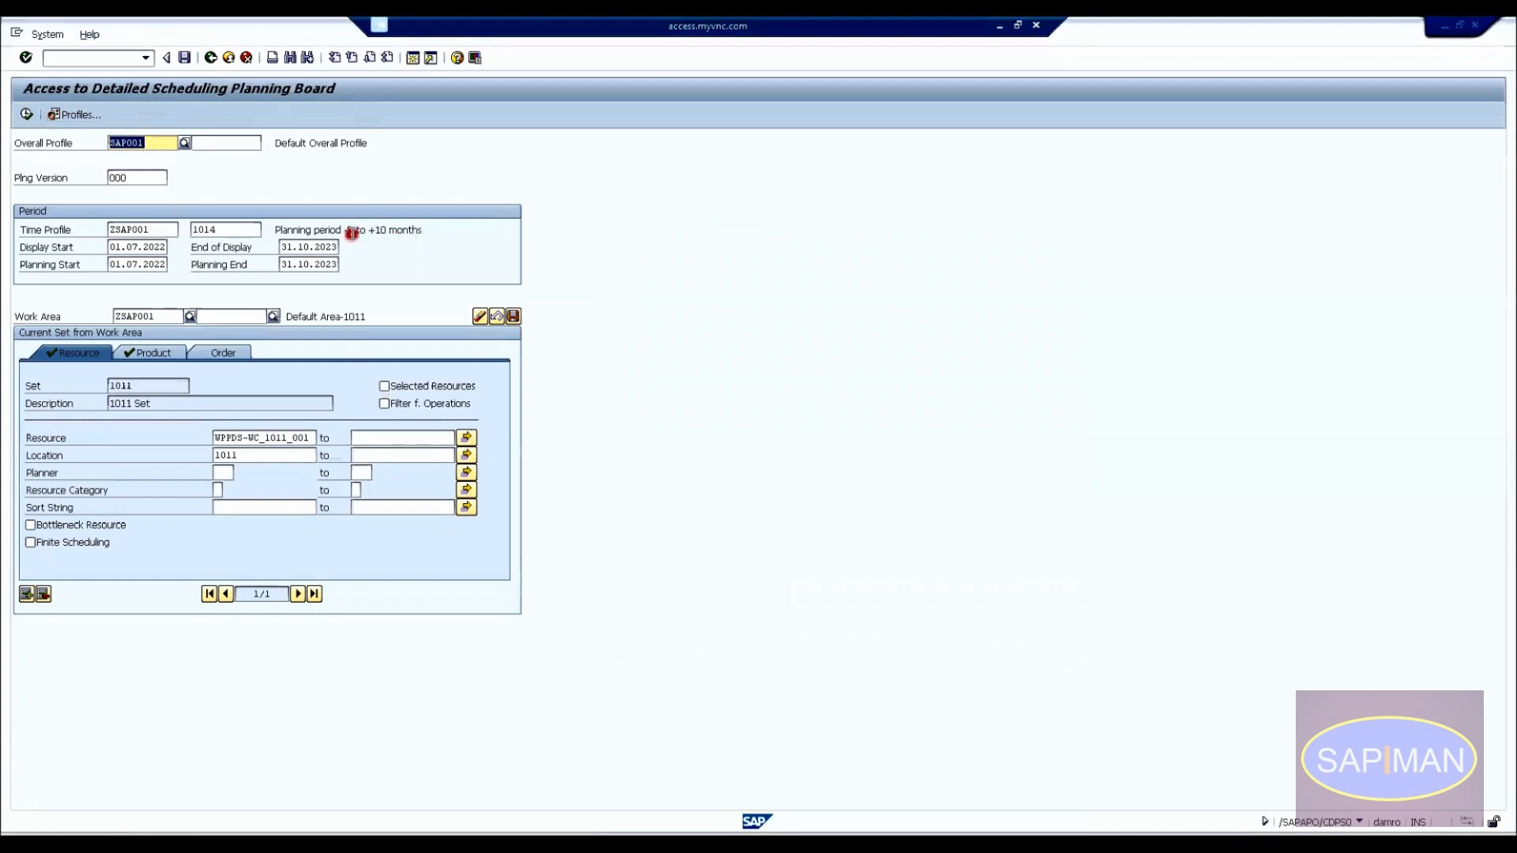
# Check the display and planning dates of the period and launch the Detailed Scheduling Planning Board.
pyautogui.click(1289, 637)
pyautogui.click(138, 260)
pyautogui.click(210, 357)
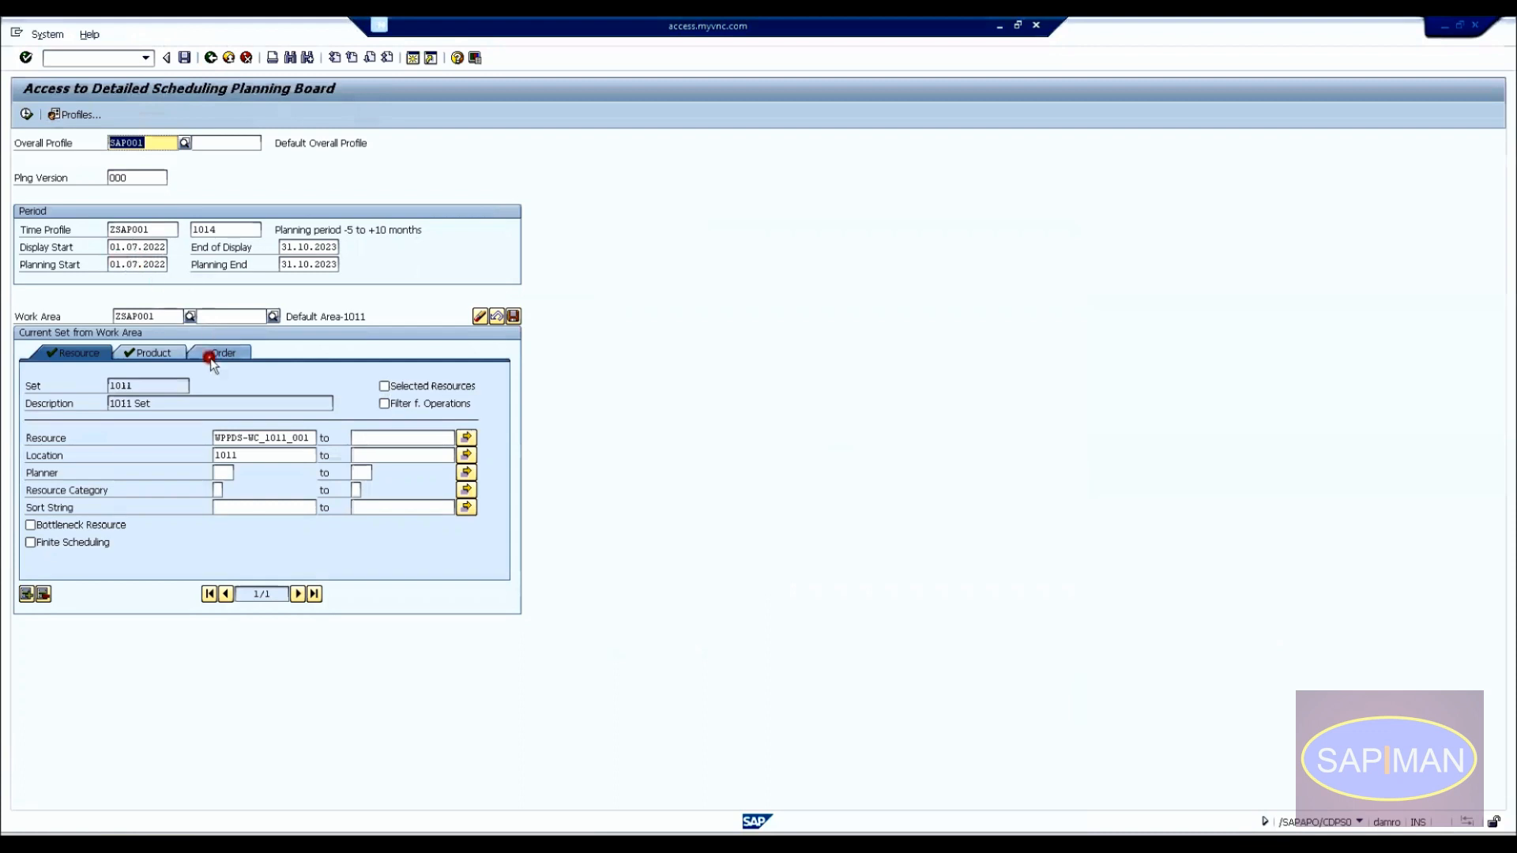
pyautogui.click(302, 261)
pyautogui.click(26, 114)
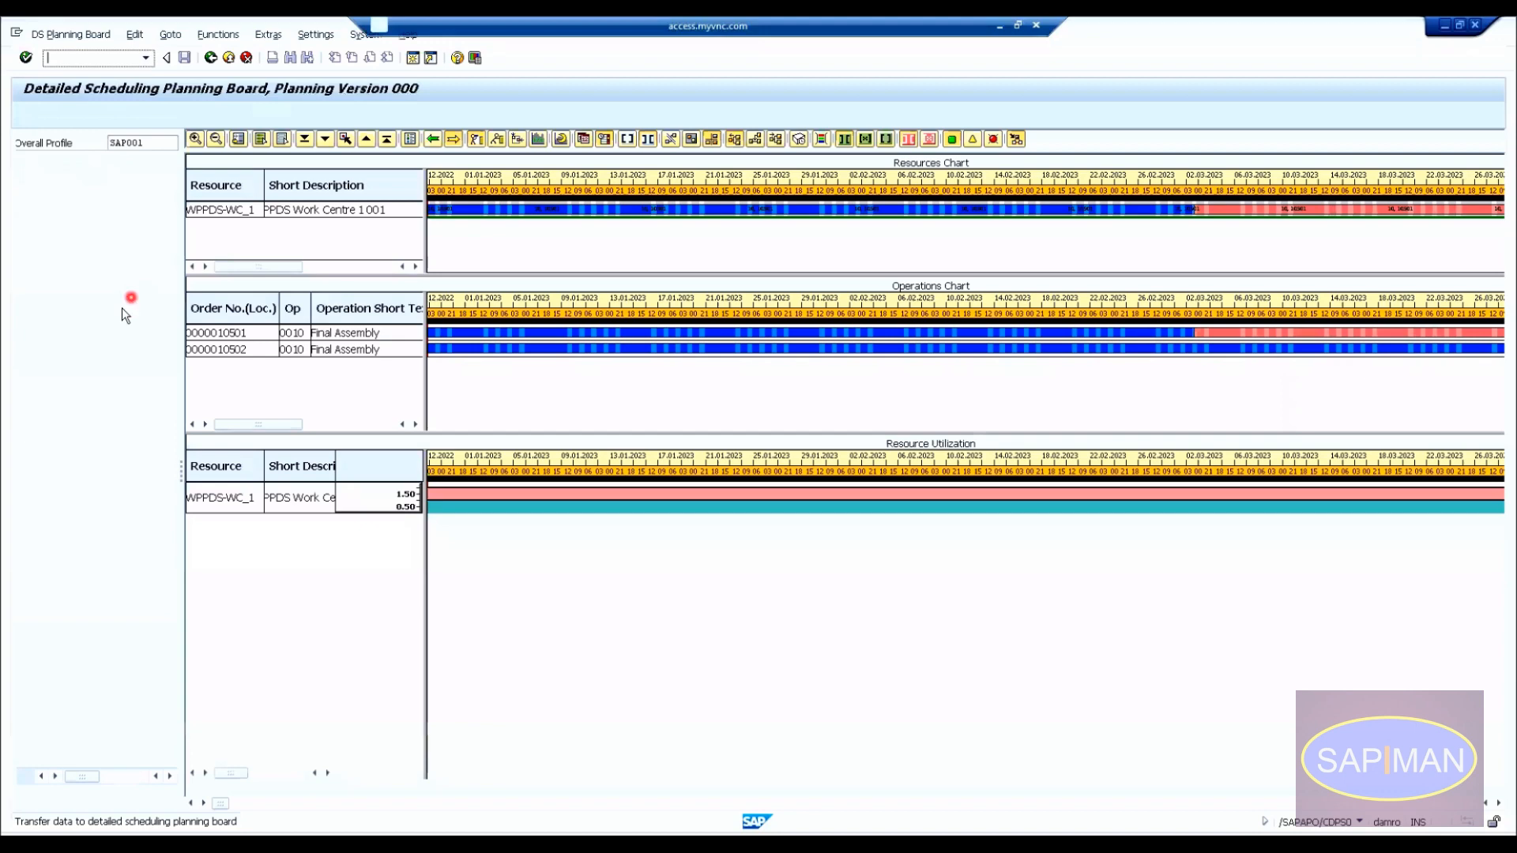
# Change the Resources Chart time scale to the quarterly view and from there to the weekly view.
pyautogui.rightClick(719, 182)
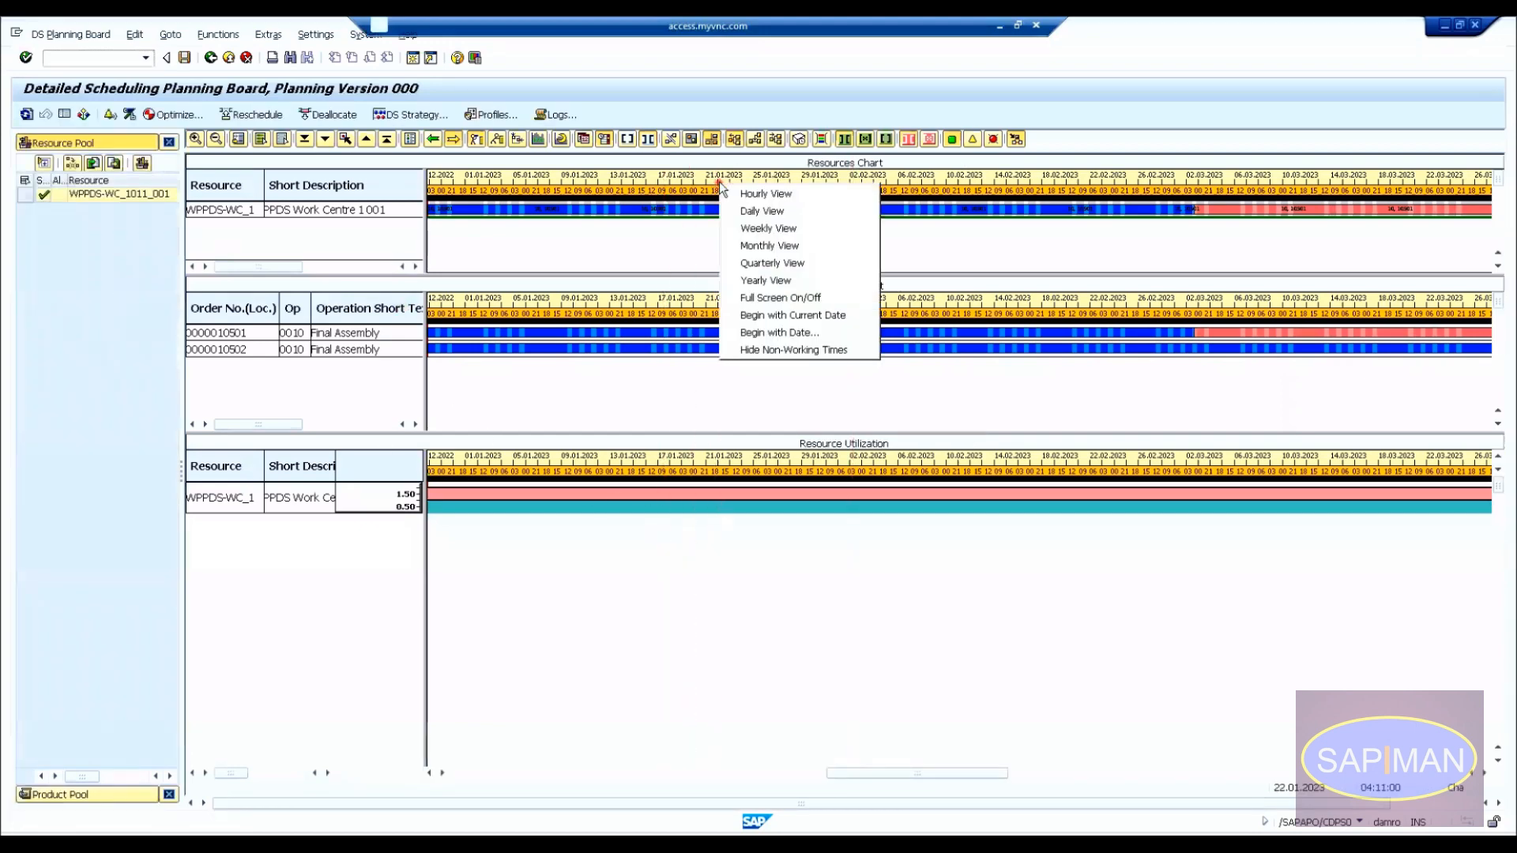
pyautogui.click(758, 246)
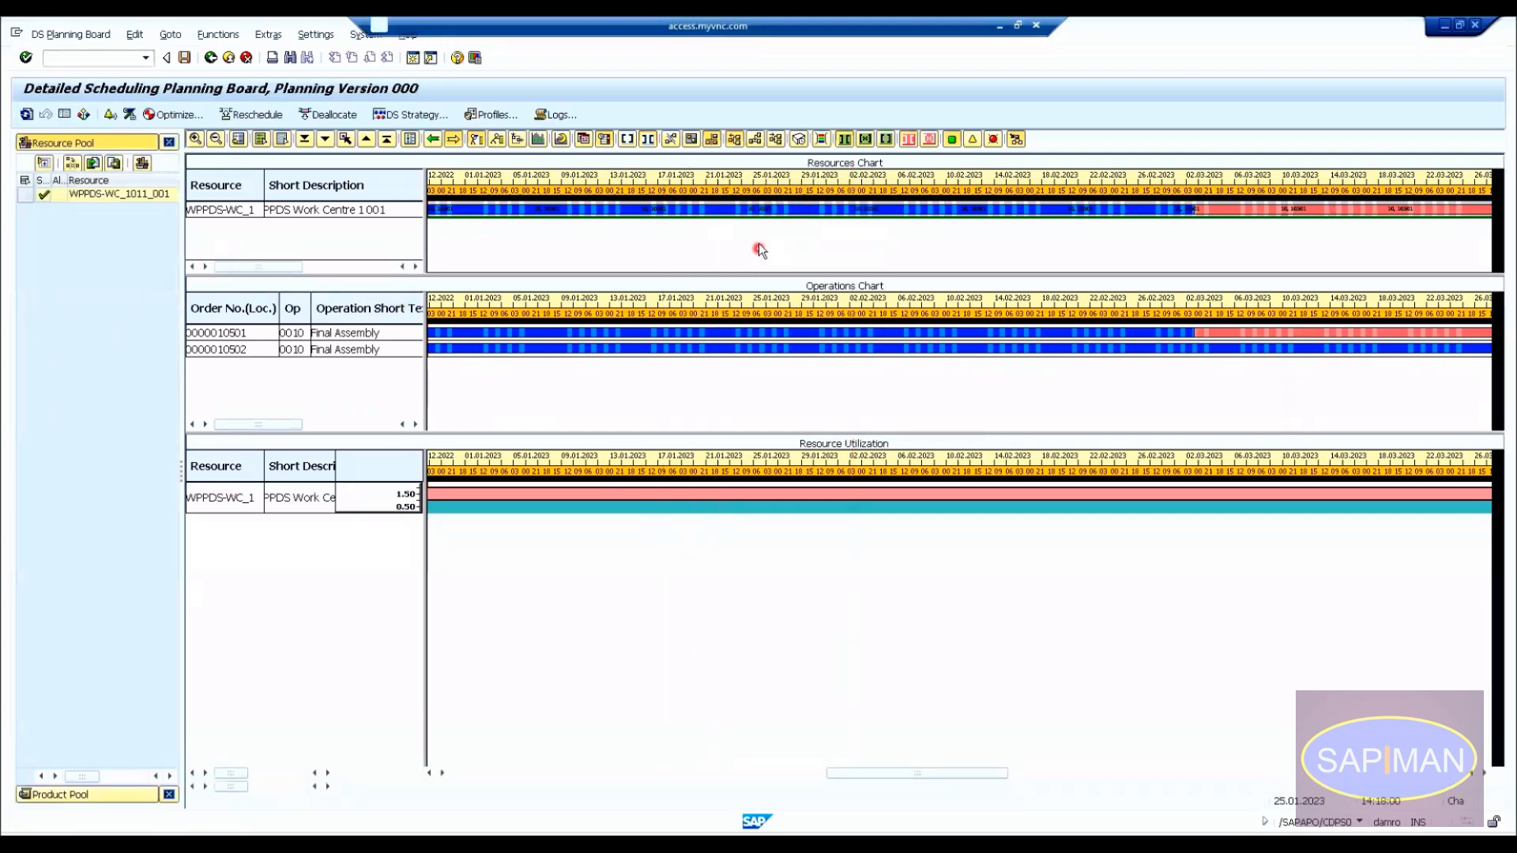
pyautogui.rightClick(662, 181)
pyautogui.click(708, 261)
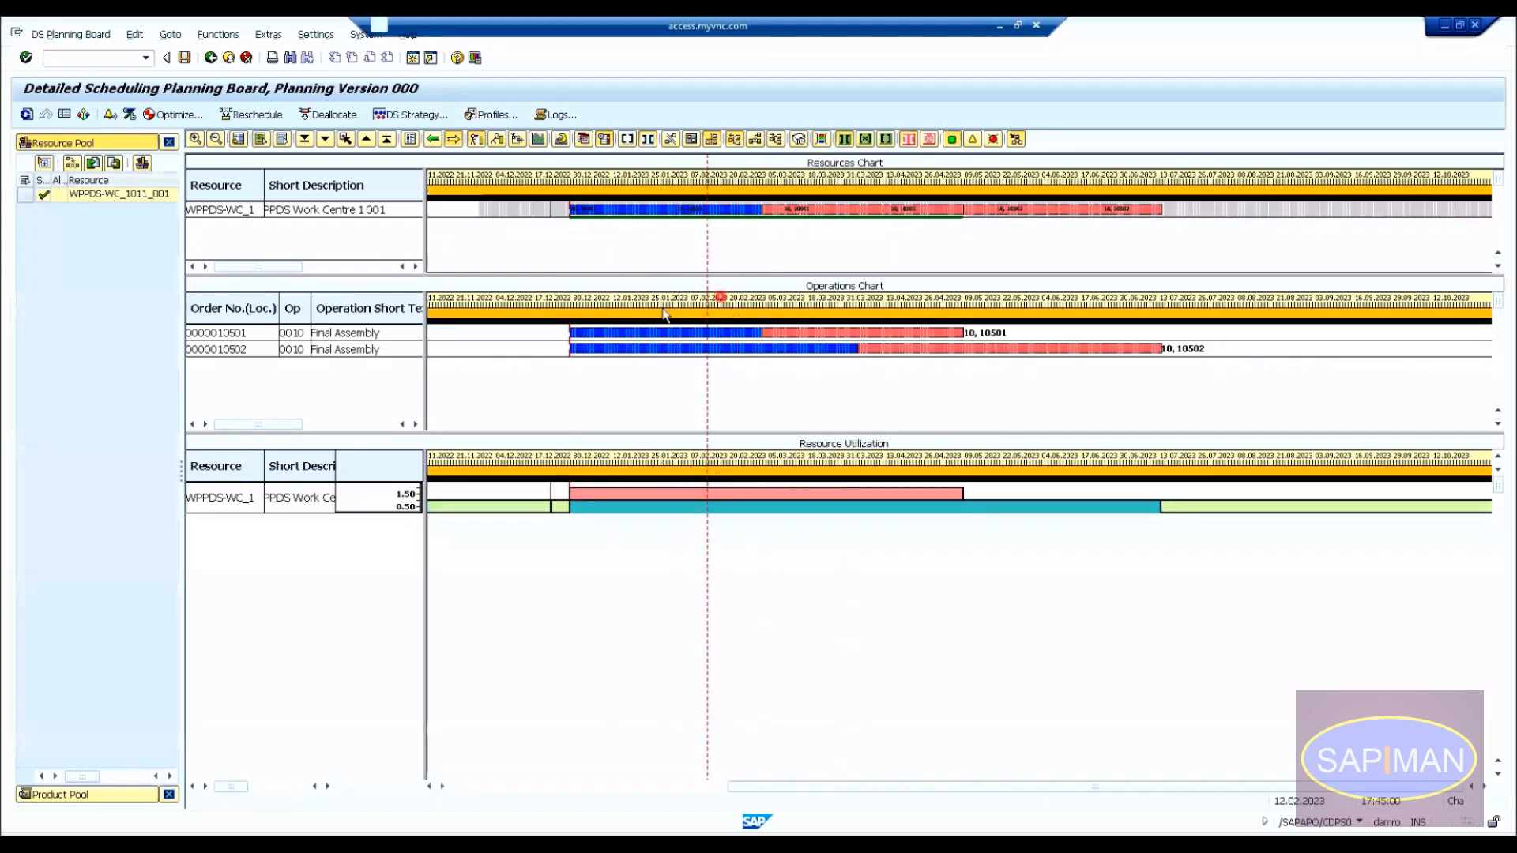
pyautogui.rightClick(584, 188)
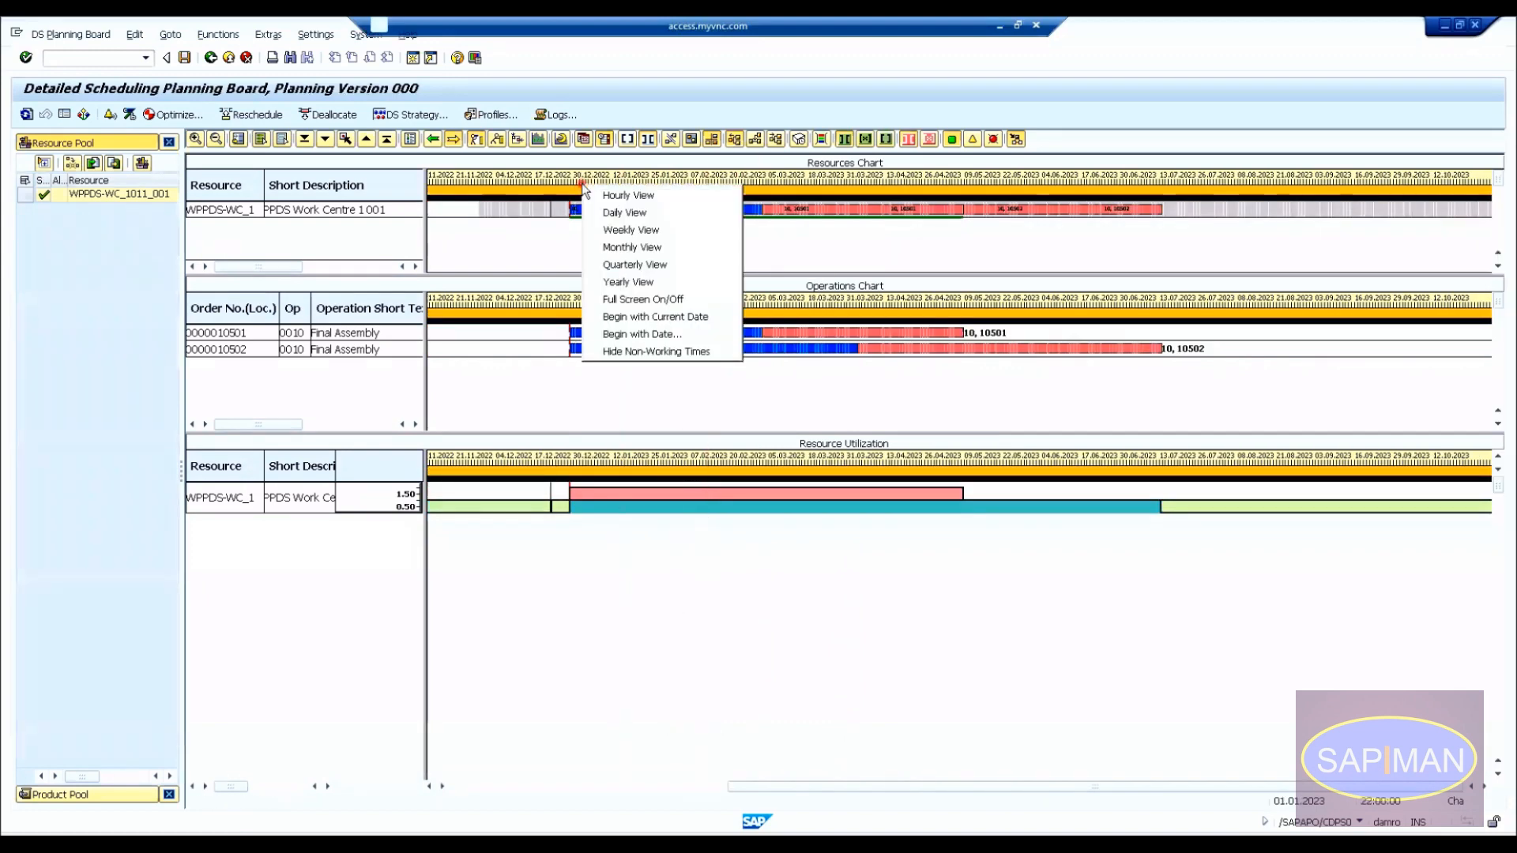
pyautogui.click(611, 231)
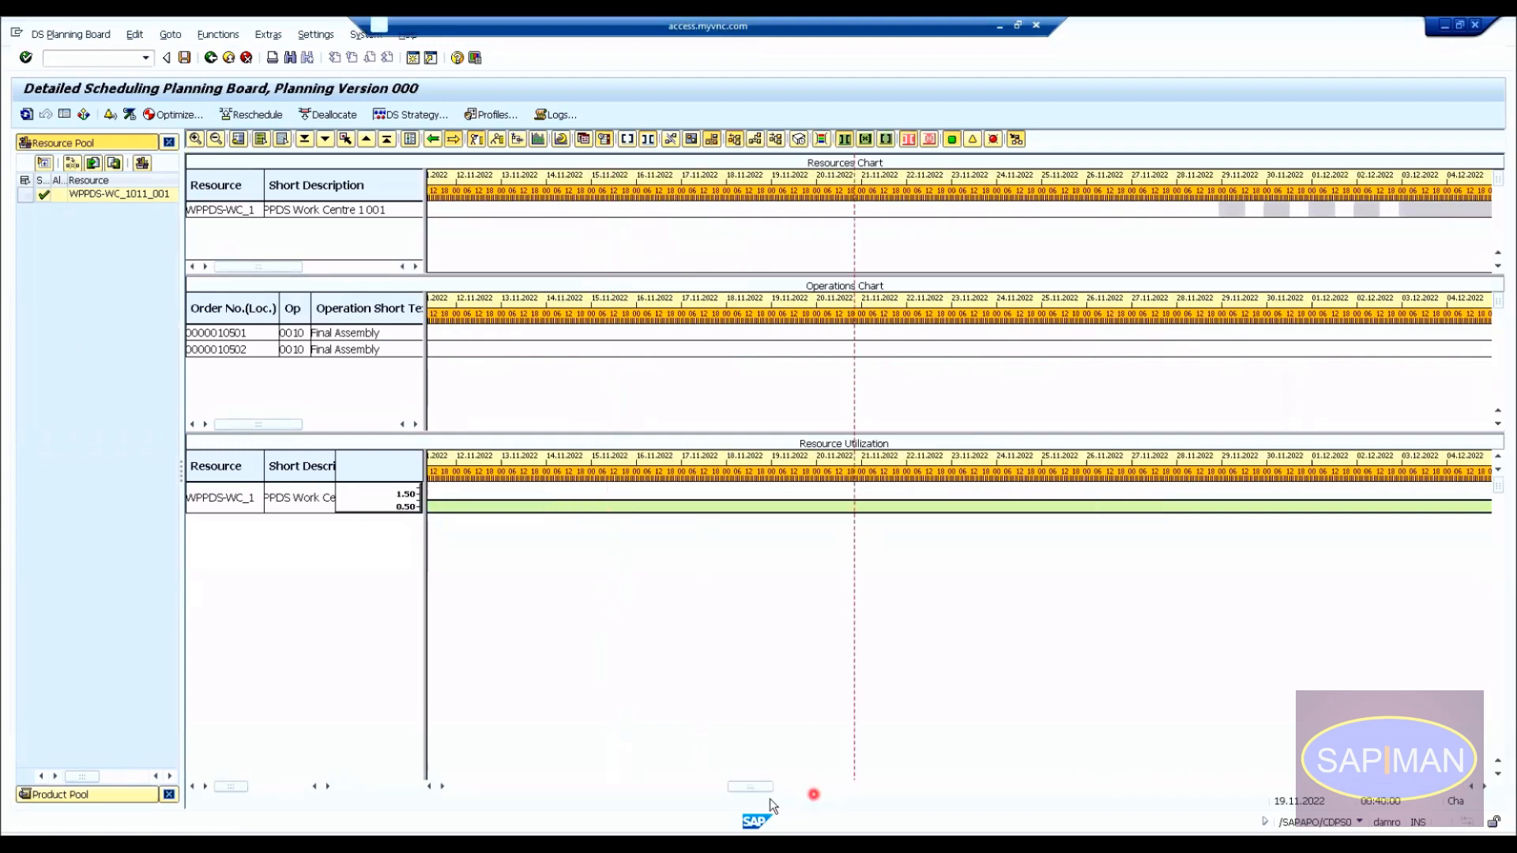